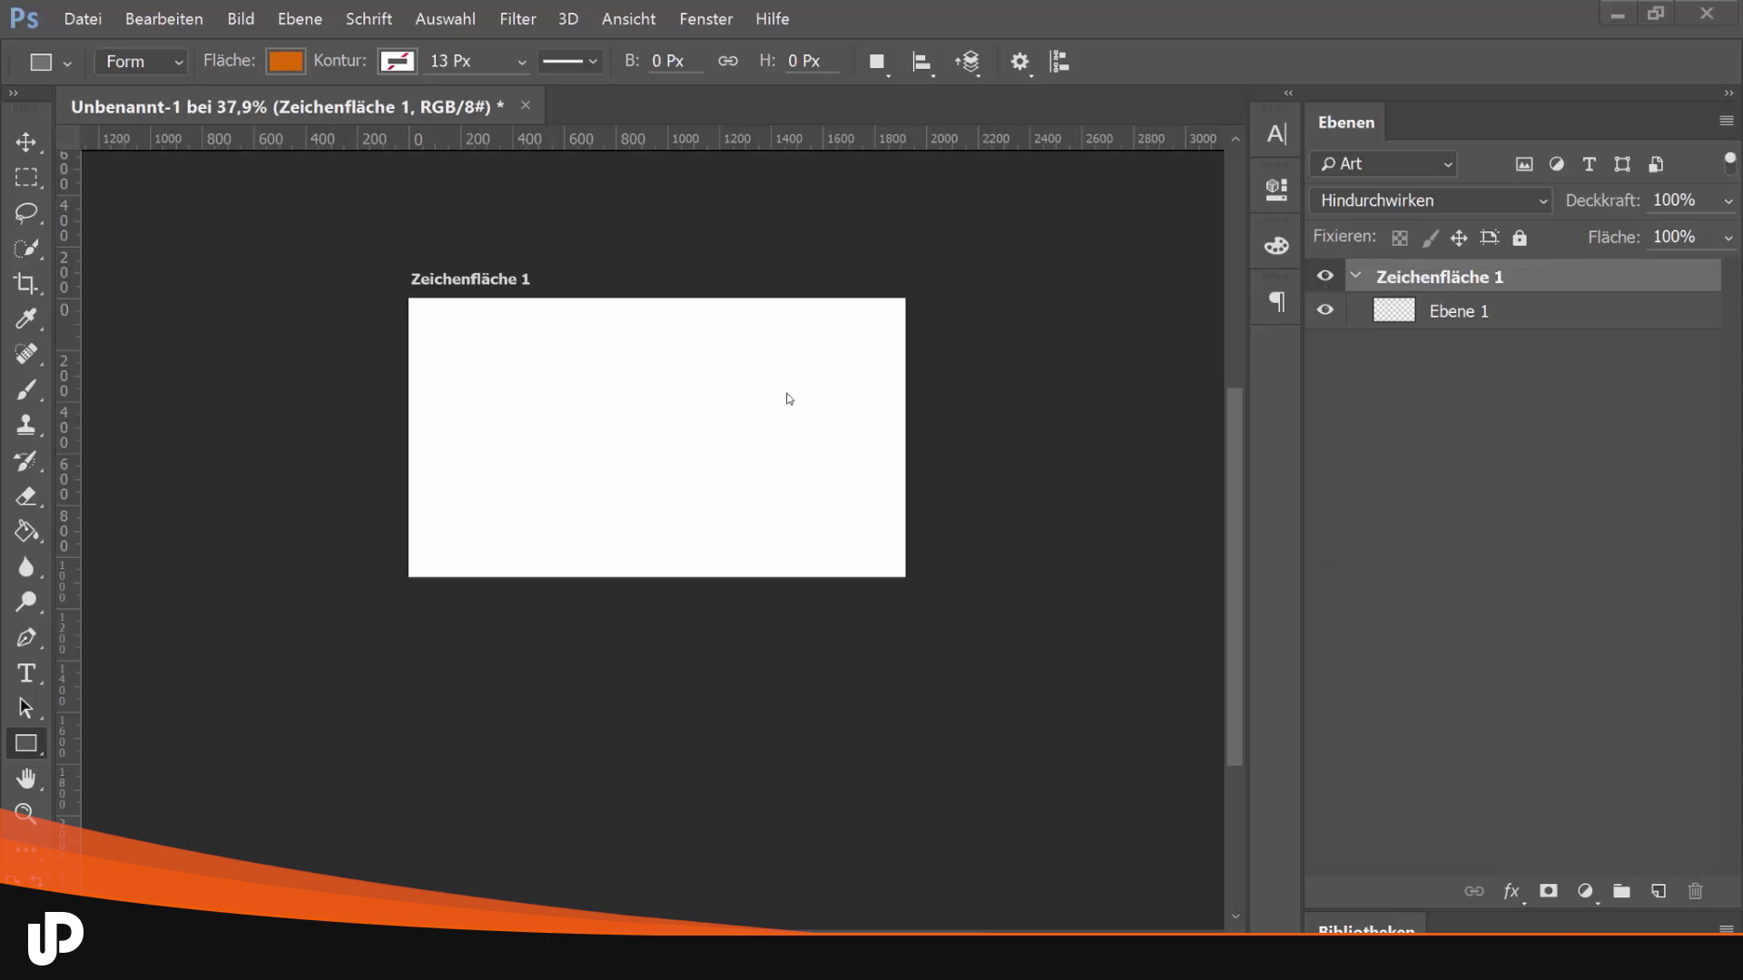
# Add a second artboard, Zeichenfläche 2, to the right of Zeichenfläche 1
pyautogui.moveTo(740, 447); pyautogui.dragTo(619, 432)
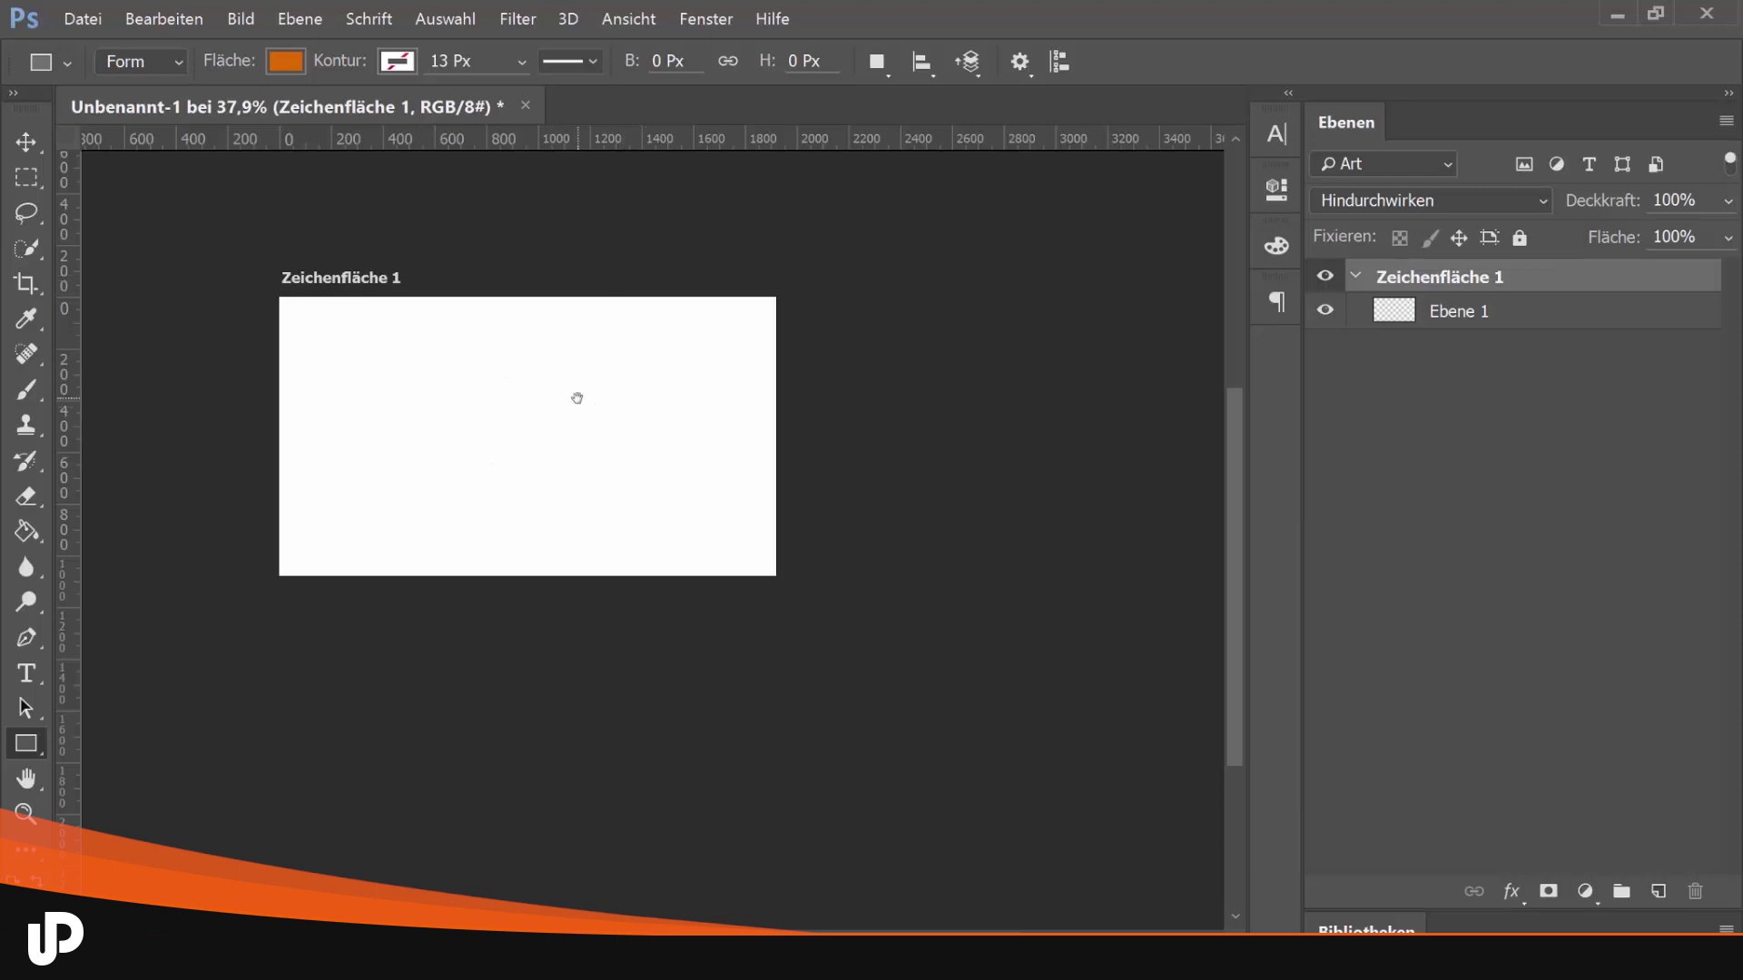
pyautogui.moveTo(577, 397); pyautogui.dragTo(557, 378)
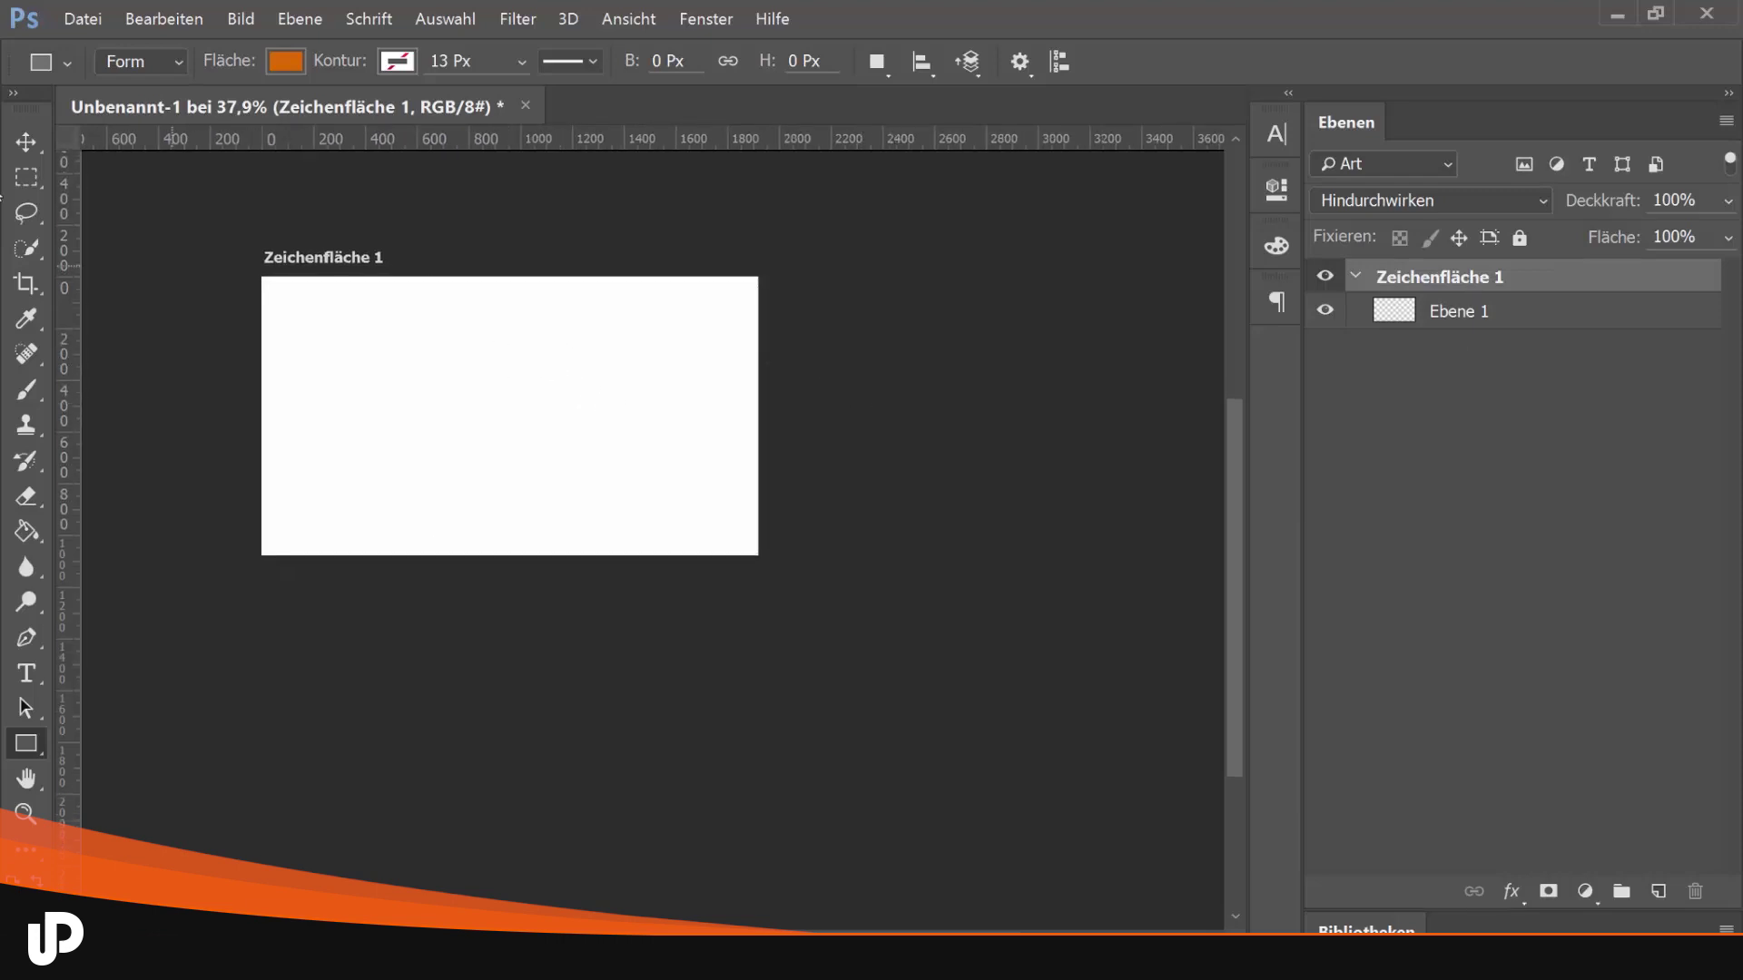
pyautogui.press('v')
pyautogui.moveTo(1004, 415); pyautogui.dragTo(897, 421)
pyautogui.hotkey('shift', 'v')
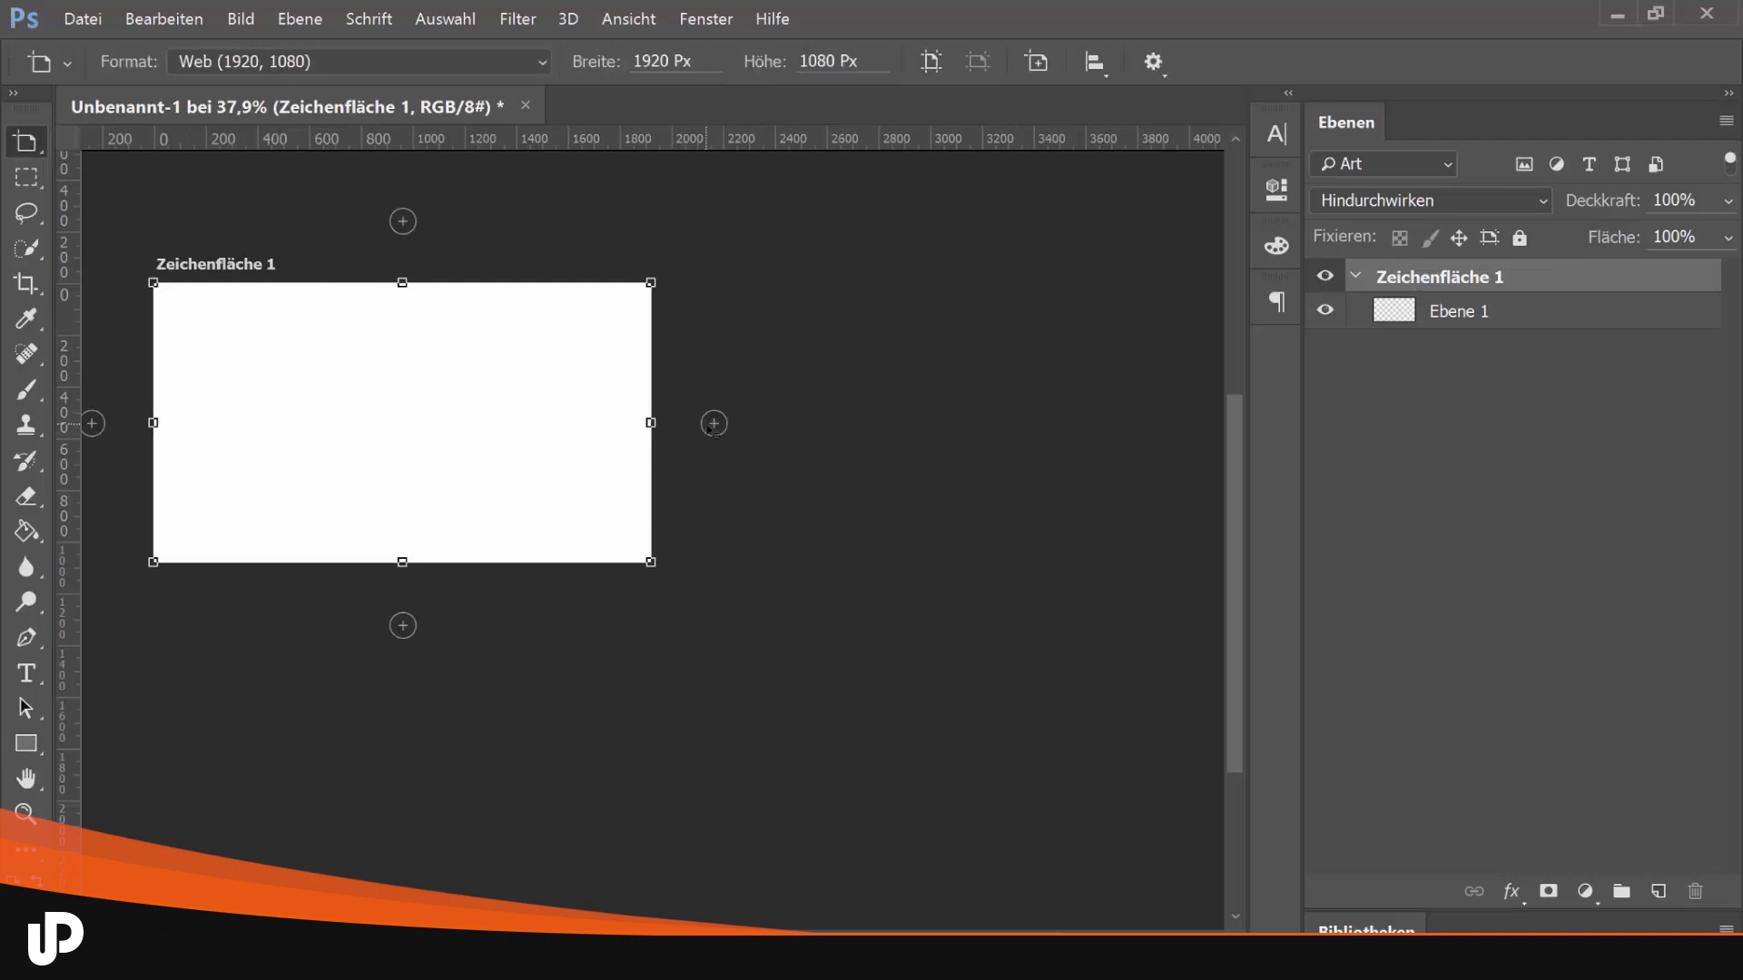
pyautogui.click(714, 423)
pyautogui.moveTo(397, 479); pyautogui.dragTo(848, 429)
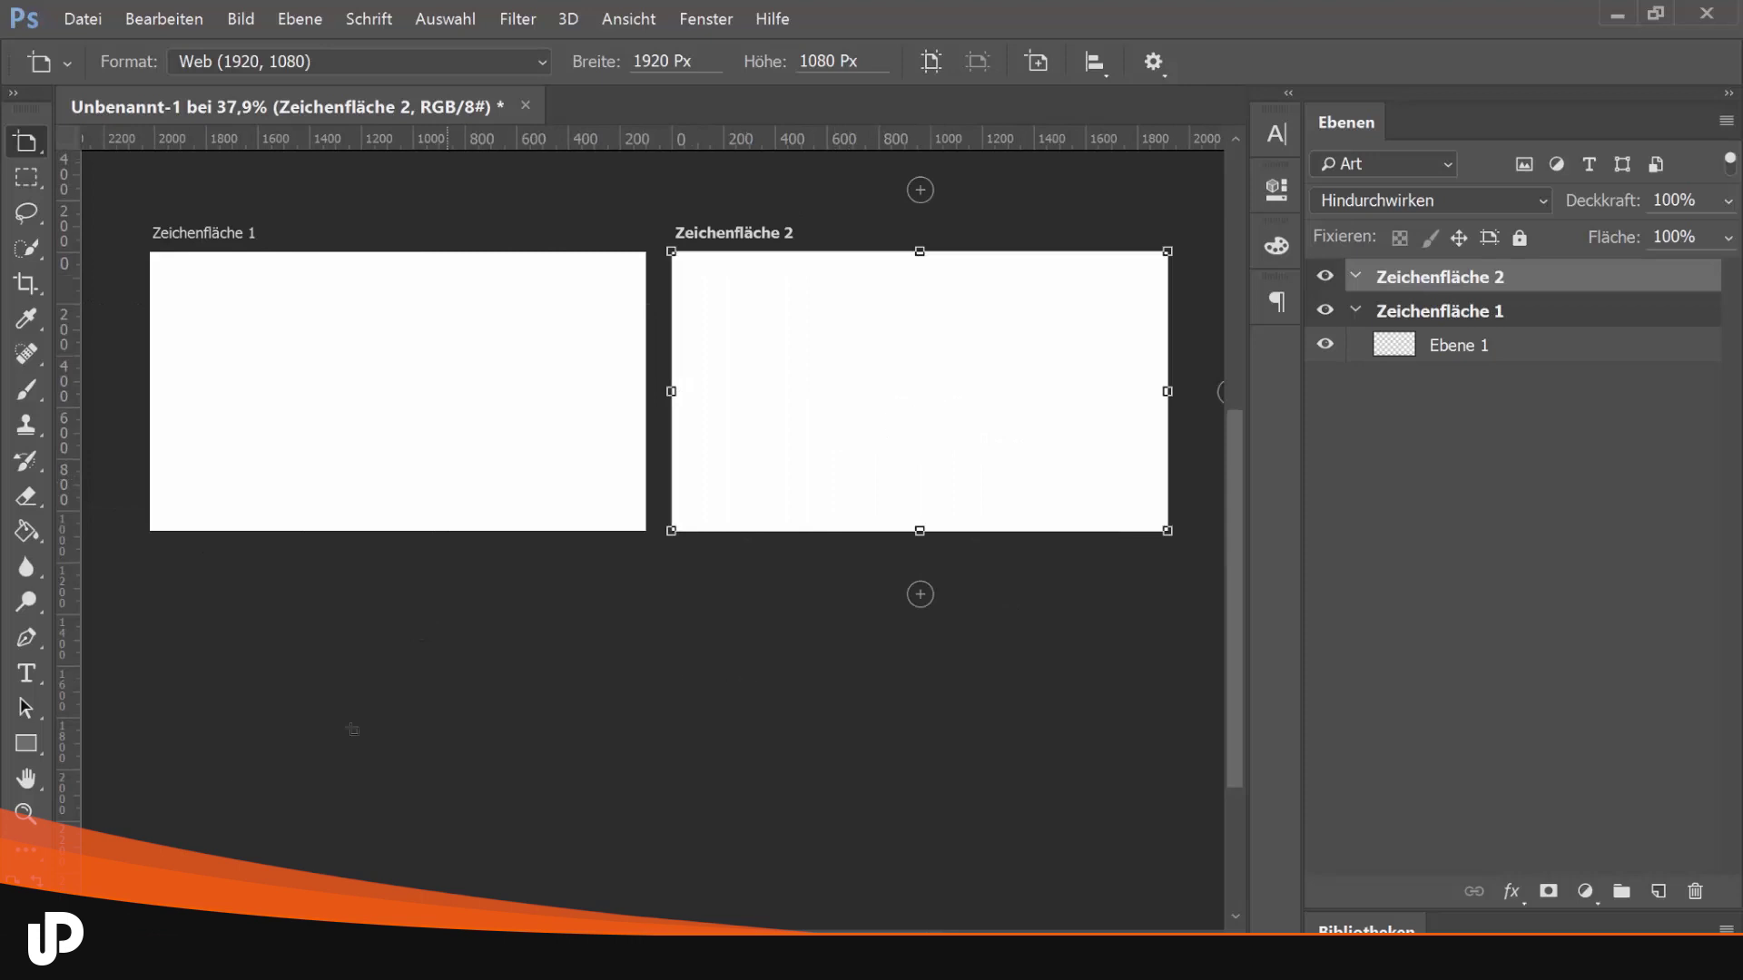
# Set the Rectangle tool's shape fill (Fläche) to light grey
pyautogui.press('u')
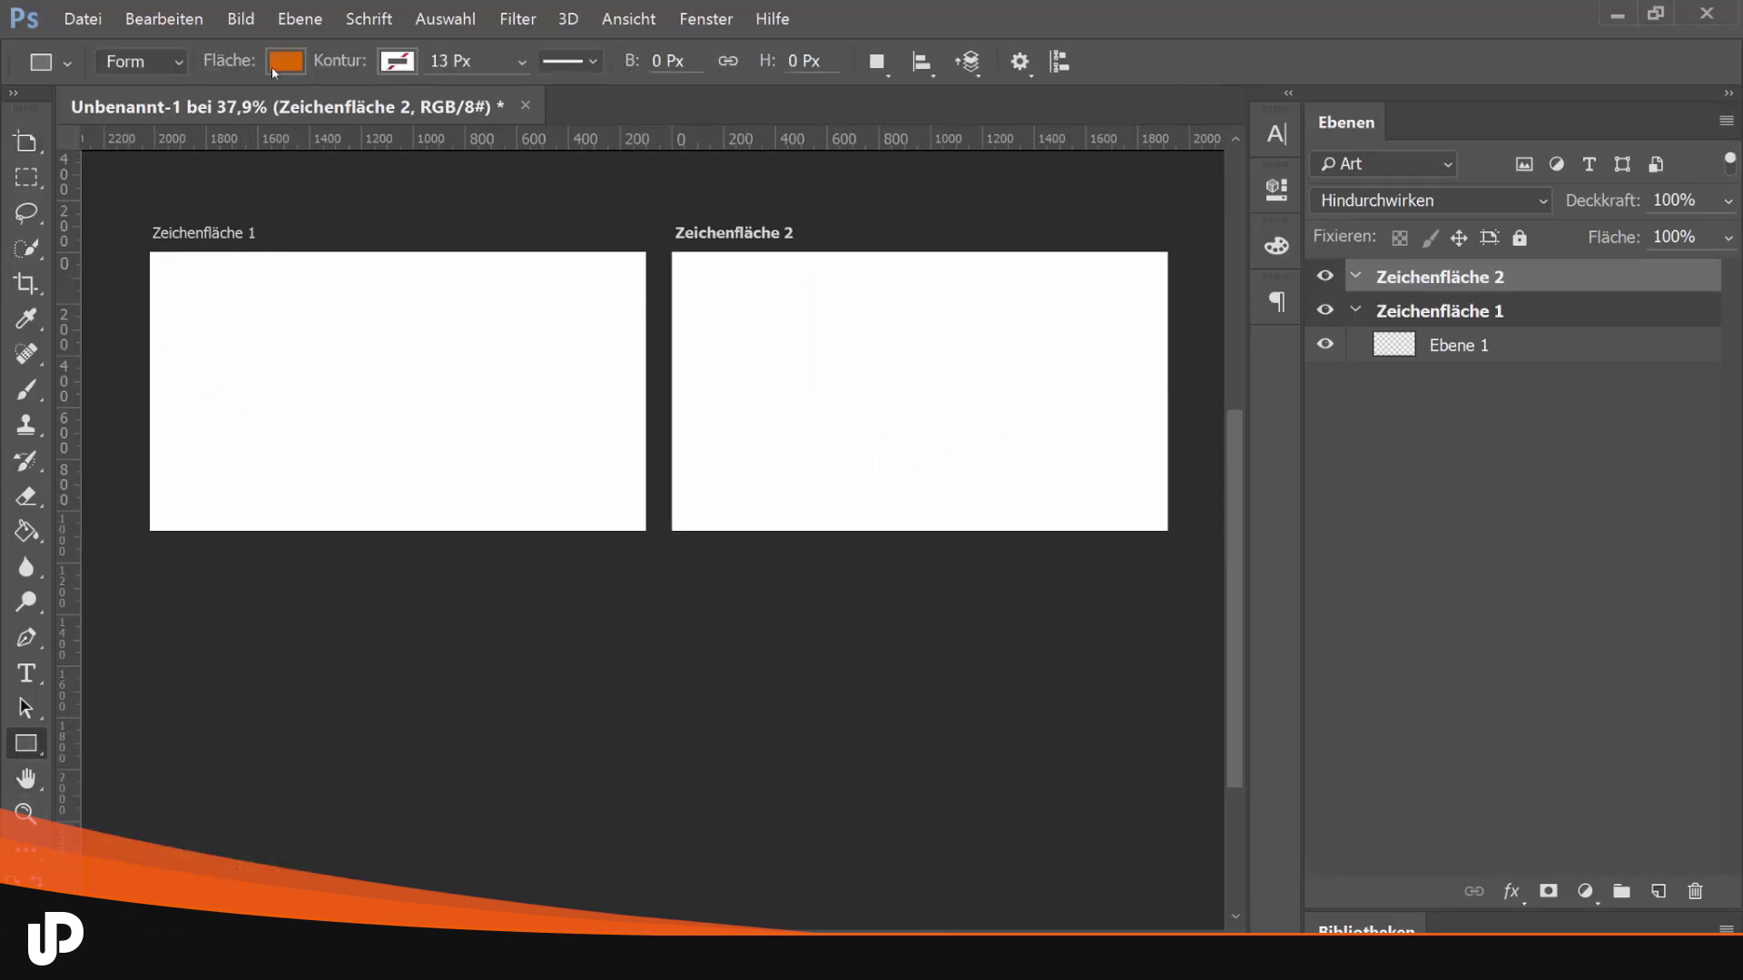
pyautogui.click(285, 61)
pyautogui.click(298, 235)
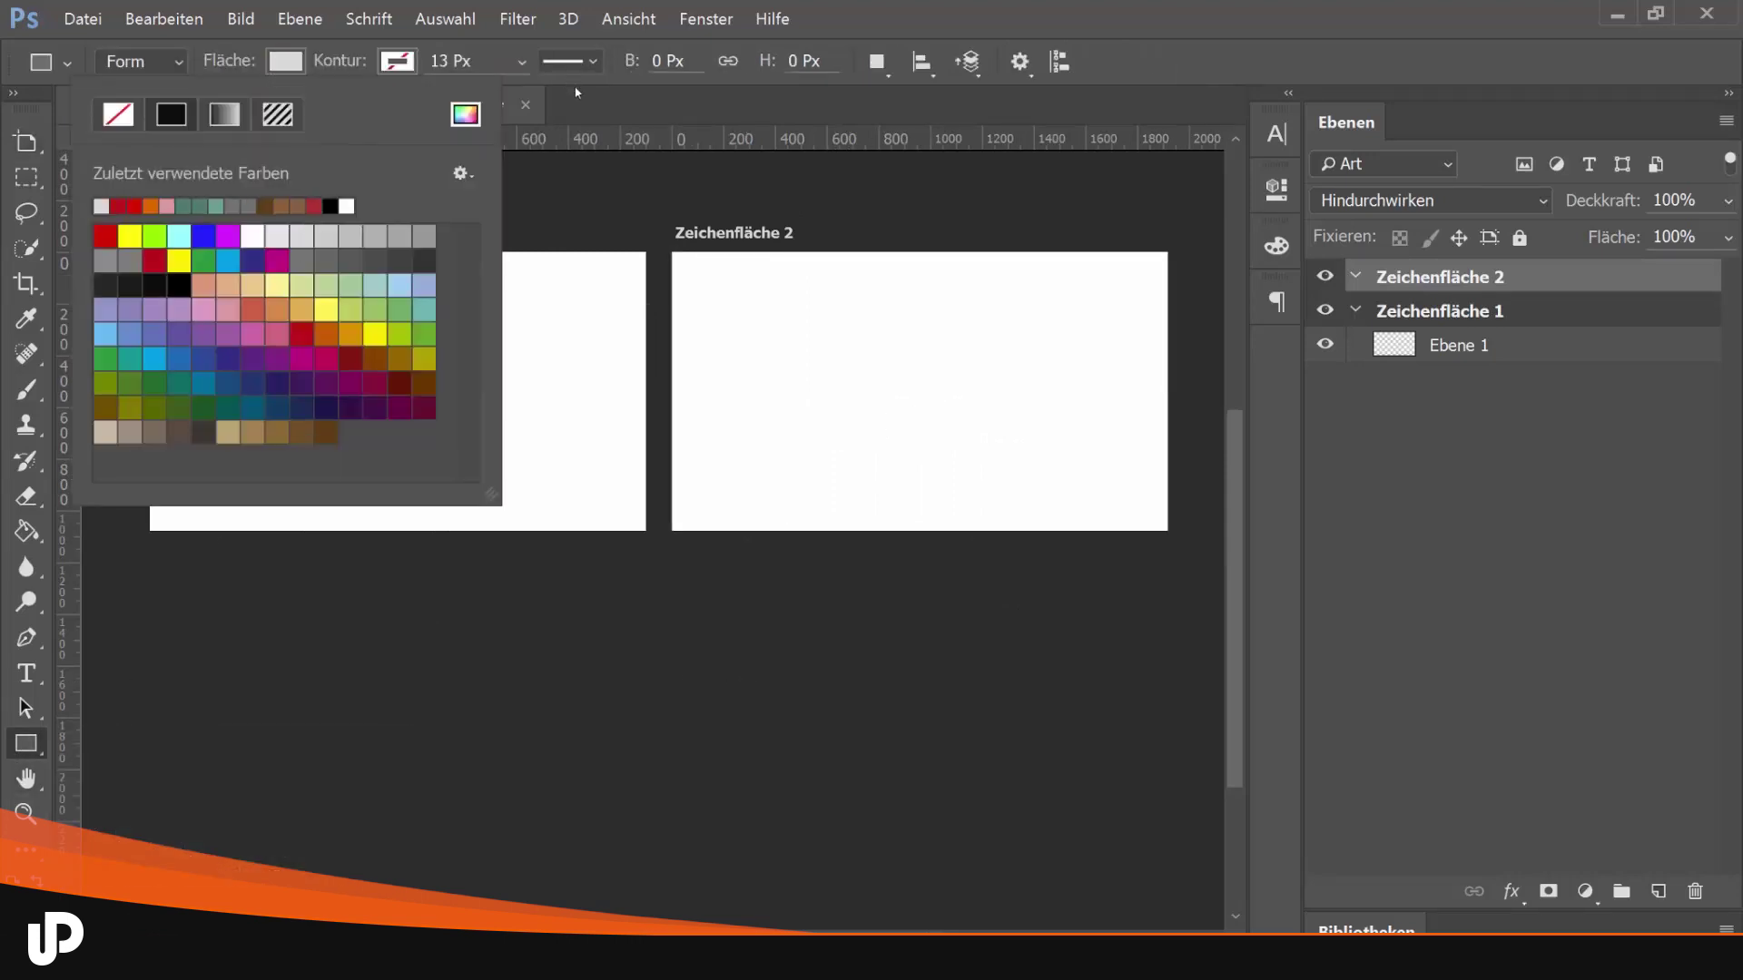
pyautogui.click(576, 92)
pyautogui.click(1536, 359)
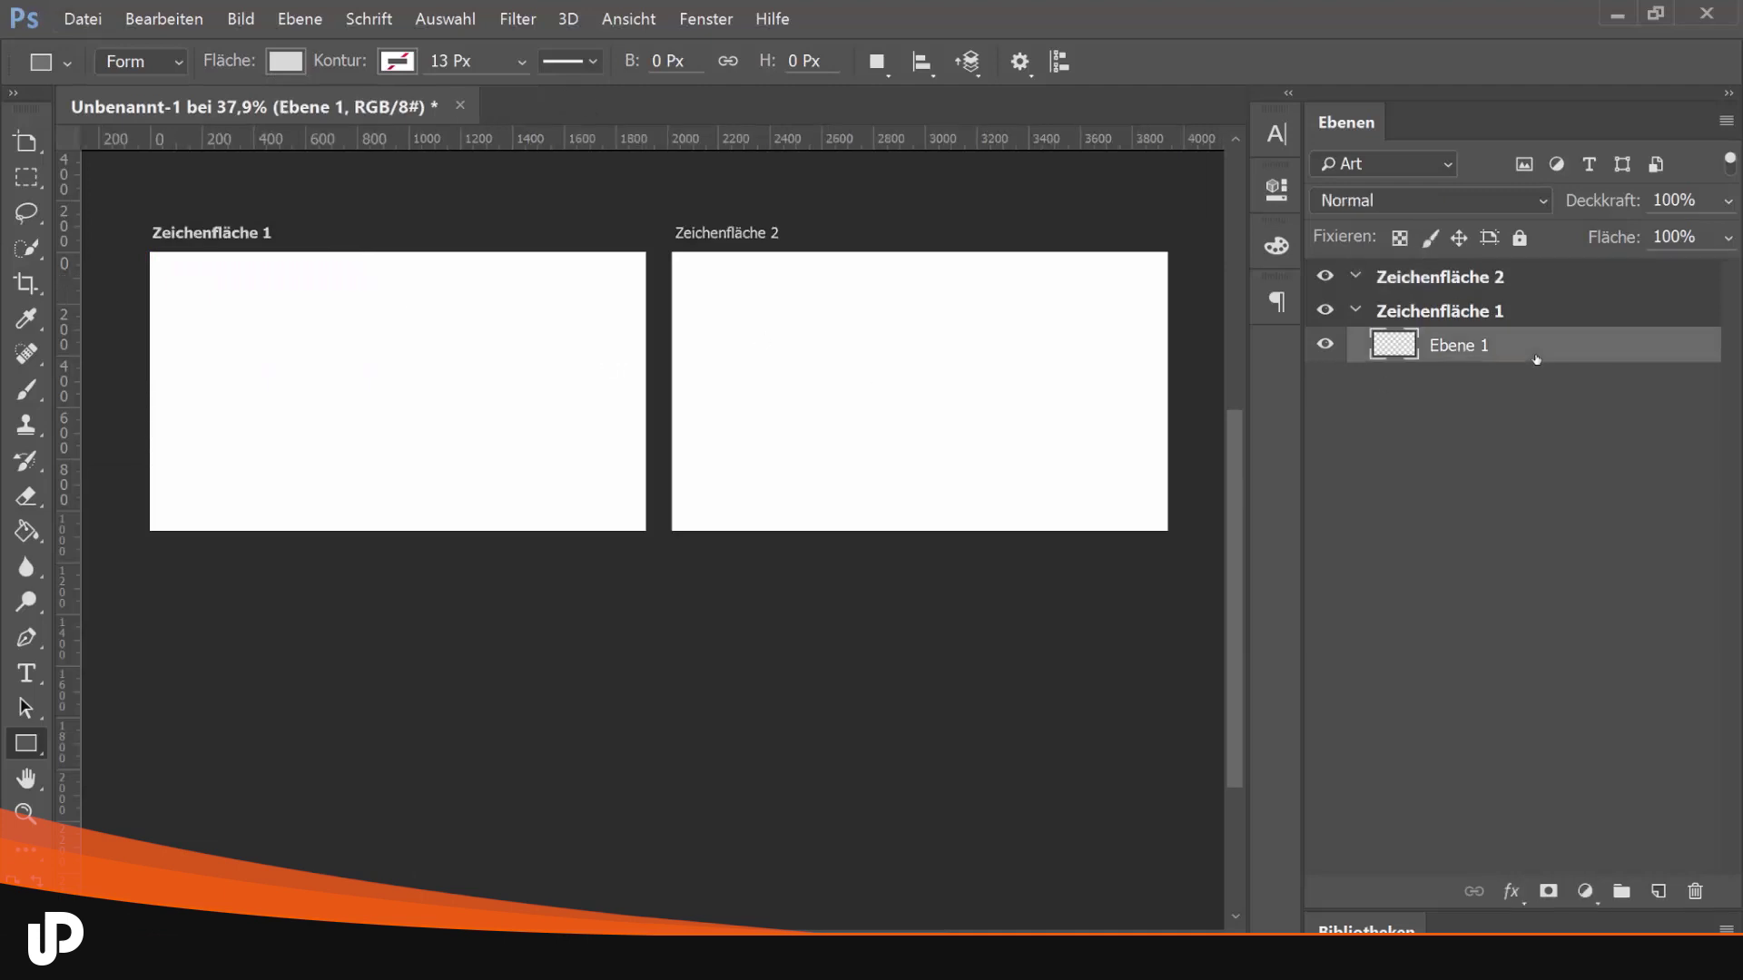
# Draw a thin light grey rectangle near the top of Zeichenfläche 1
pyautogui.moveTo(459, 351); pyautogui.dragTo(786, 354)
pyautogui.scroll(3, 786, 354)
pyautogui.scroll(1, 708, 315)
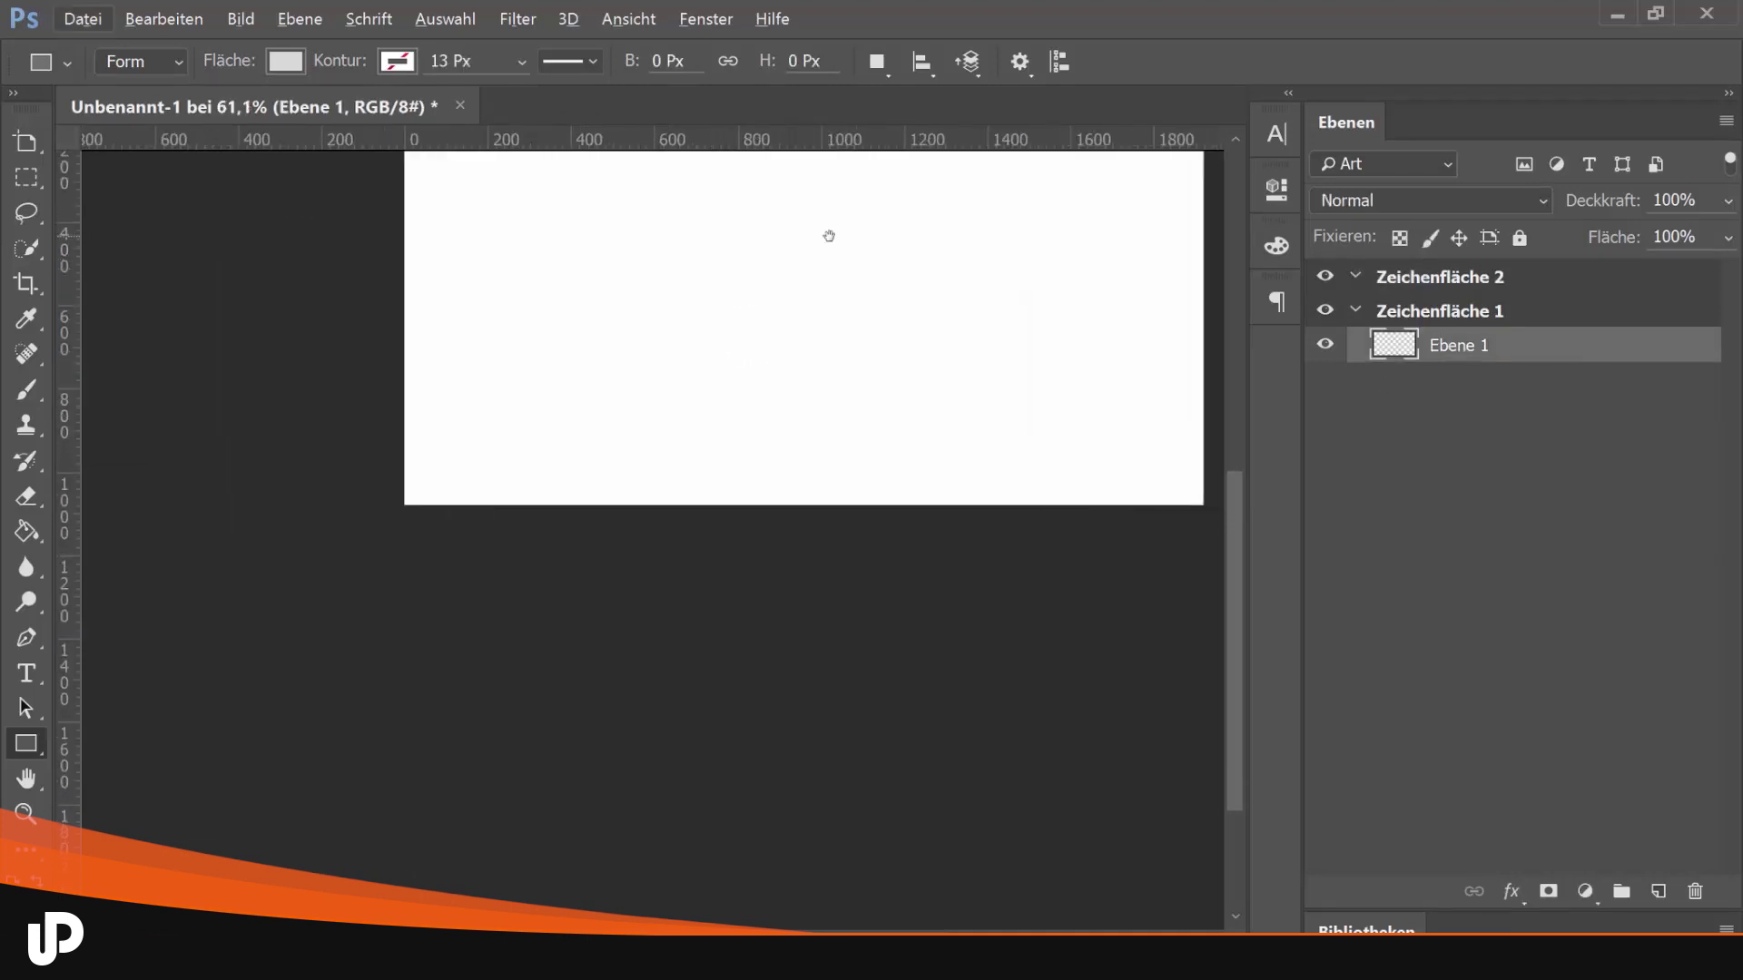
pyautogui.moveTo(828, 236); pyautogui.dragTo(637, 497)
pyautogui.moveTo(294, 365)
pyautogui.mouseDown()
pyautogui.moveTo(761, 428)
pyautogui.moveTo(942, 406)
pyautogui.mouseUp()
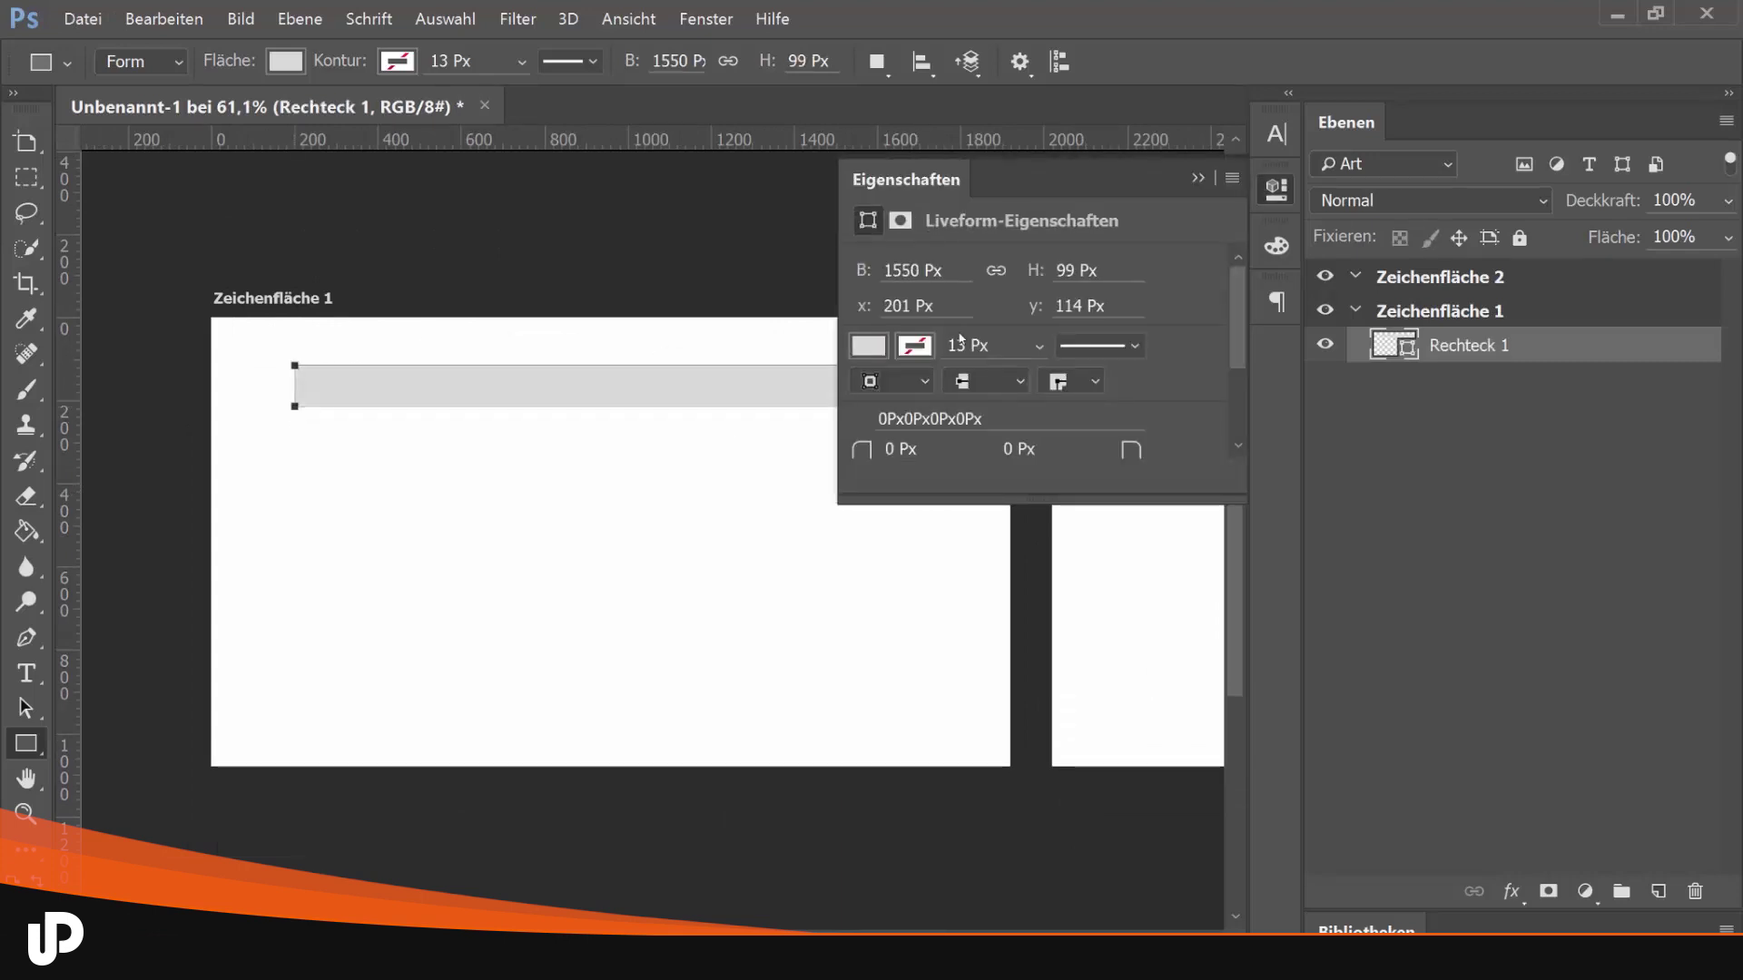
# Move the grey bar to the artboard's top-left corner and stretch it to the right edge
pyautogui.press('v')
pyautogui.moveTo(587, 388); pyautogui.dragTo(505, 342)
pyautogui.hotkey('ctrl', 't')
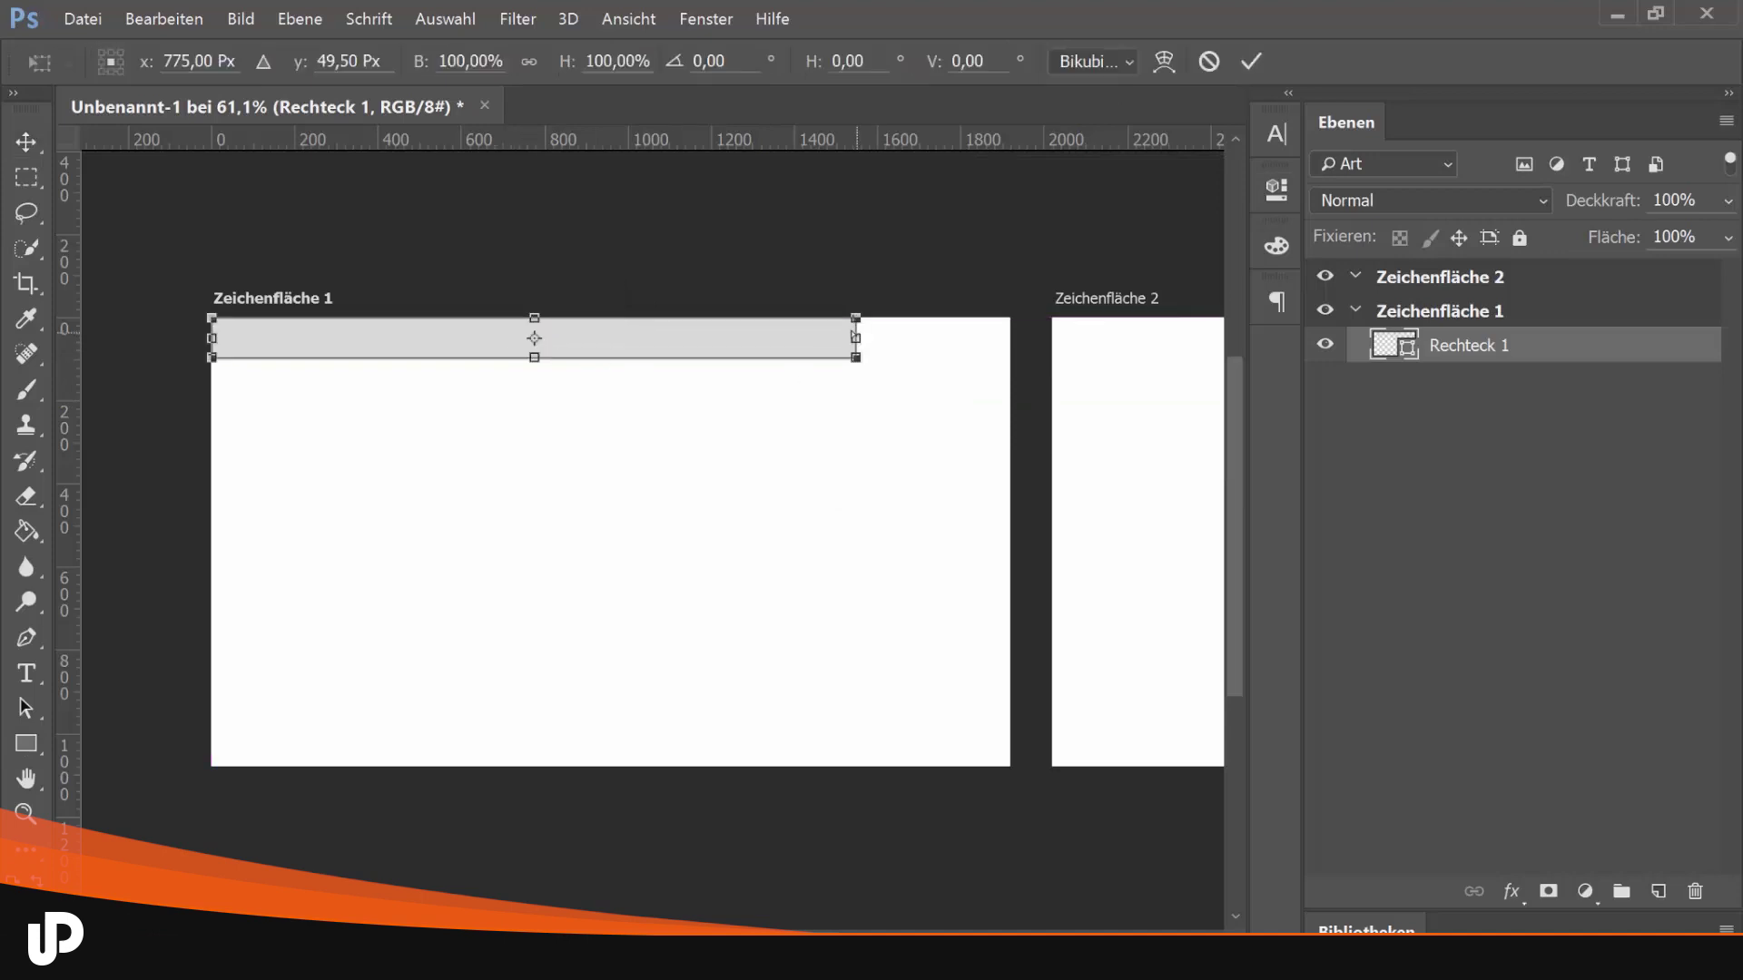
pyautogui.moveTo(856, 337)
pyautogui.mouseDown()
pyautogui.moveTo(1034, 337)
pyautogui.moveTo(1011, 338)
pyautogui.mouseUp()
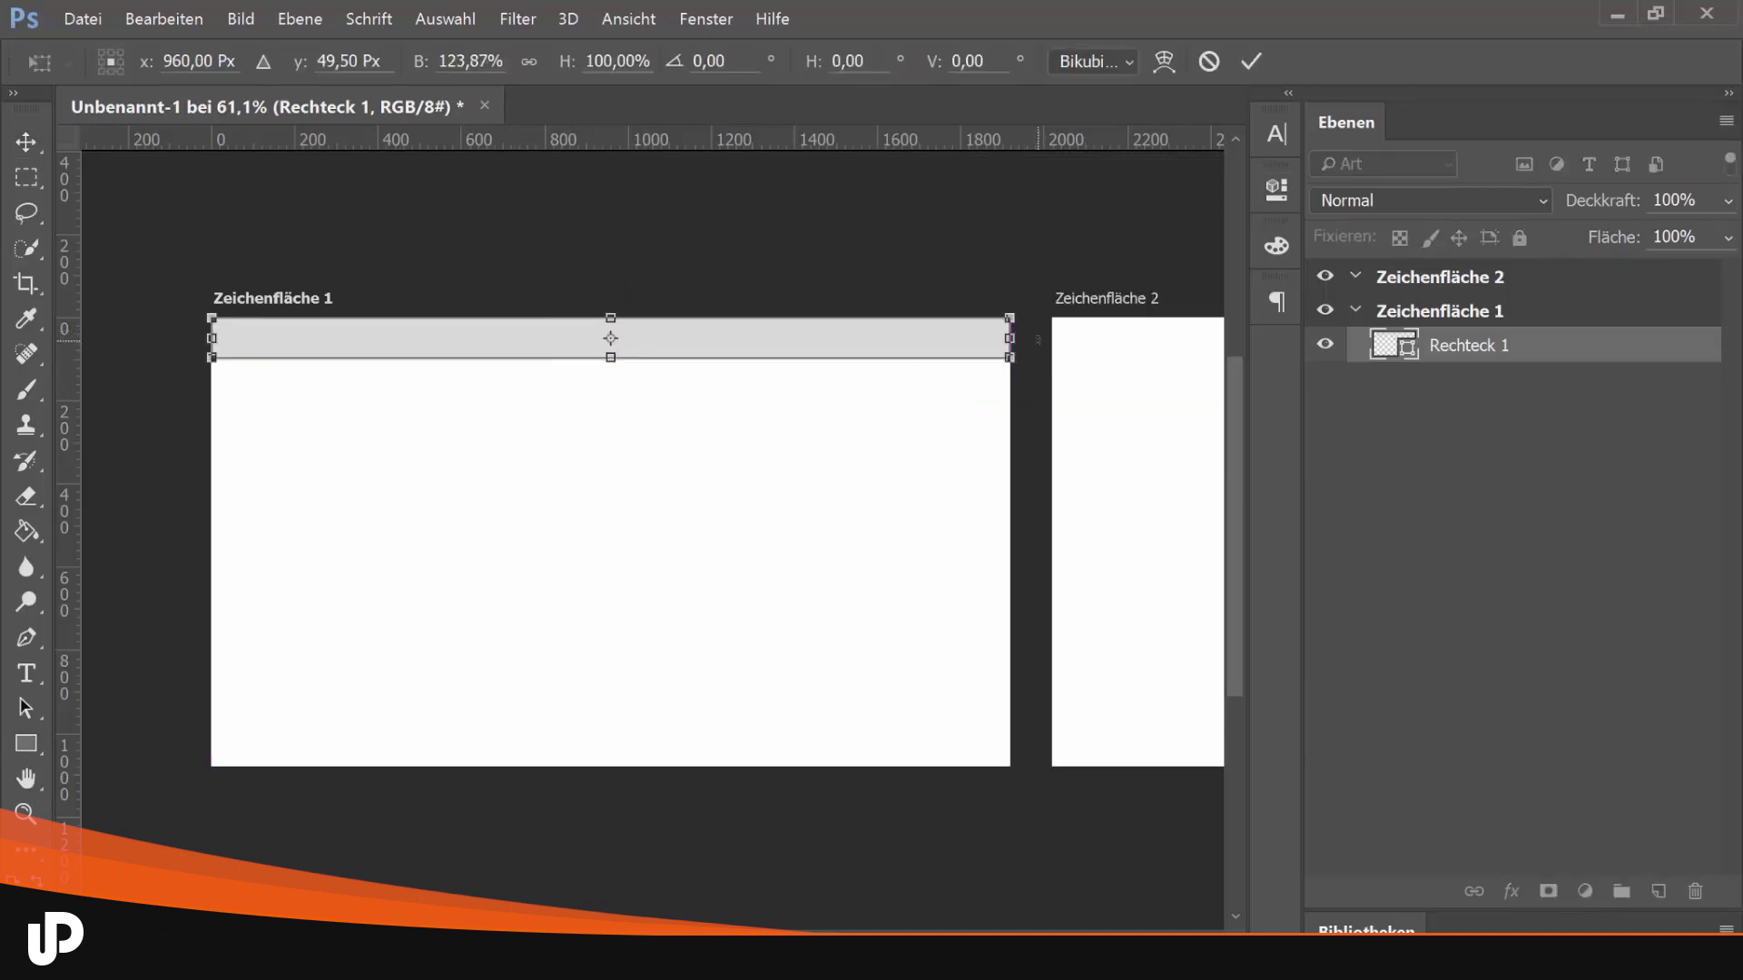
pyautogui.press('Return')
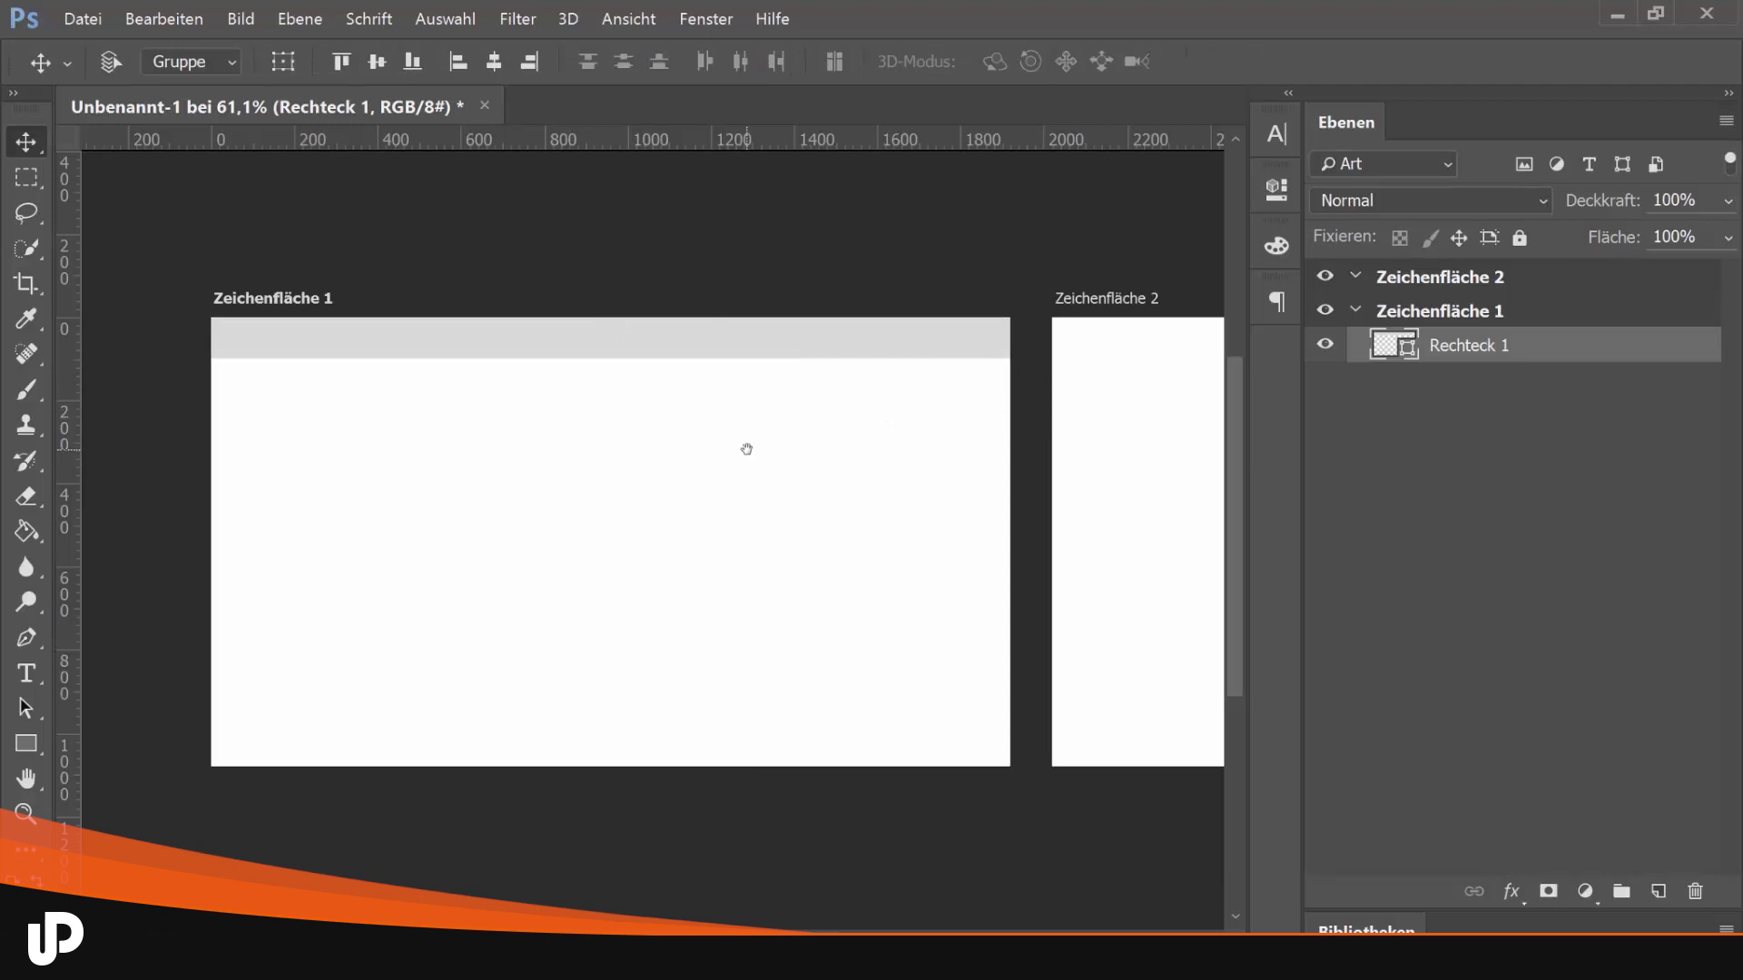
pyautogui.scroll(-1, 584, 416)
pyautogui.scroll(1, 564, 408)
# Add black (000000) NAME text and scale it down to fit the header bar
pyautogui.press('t')
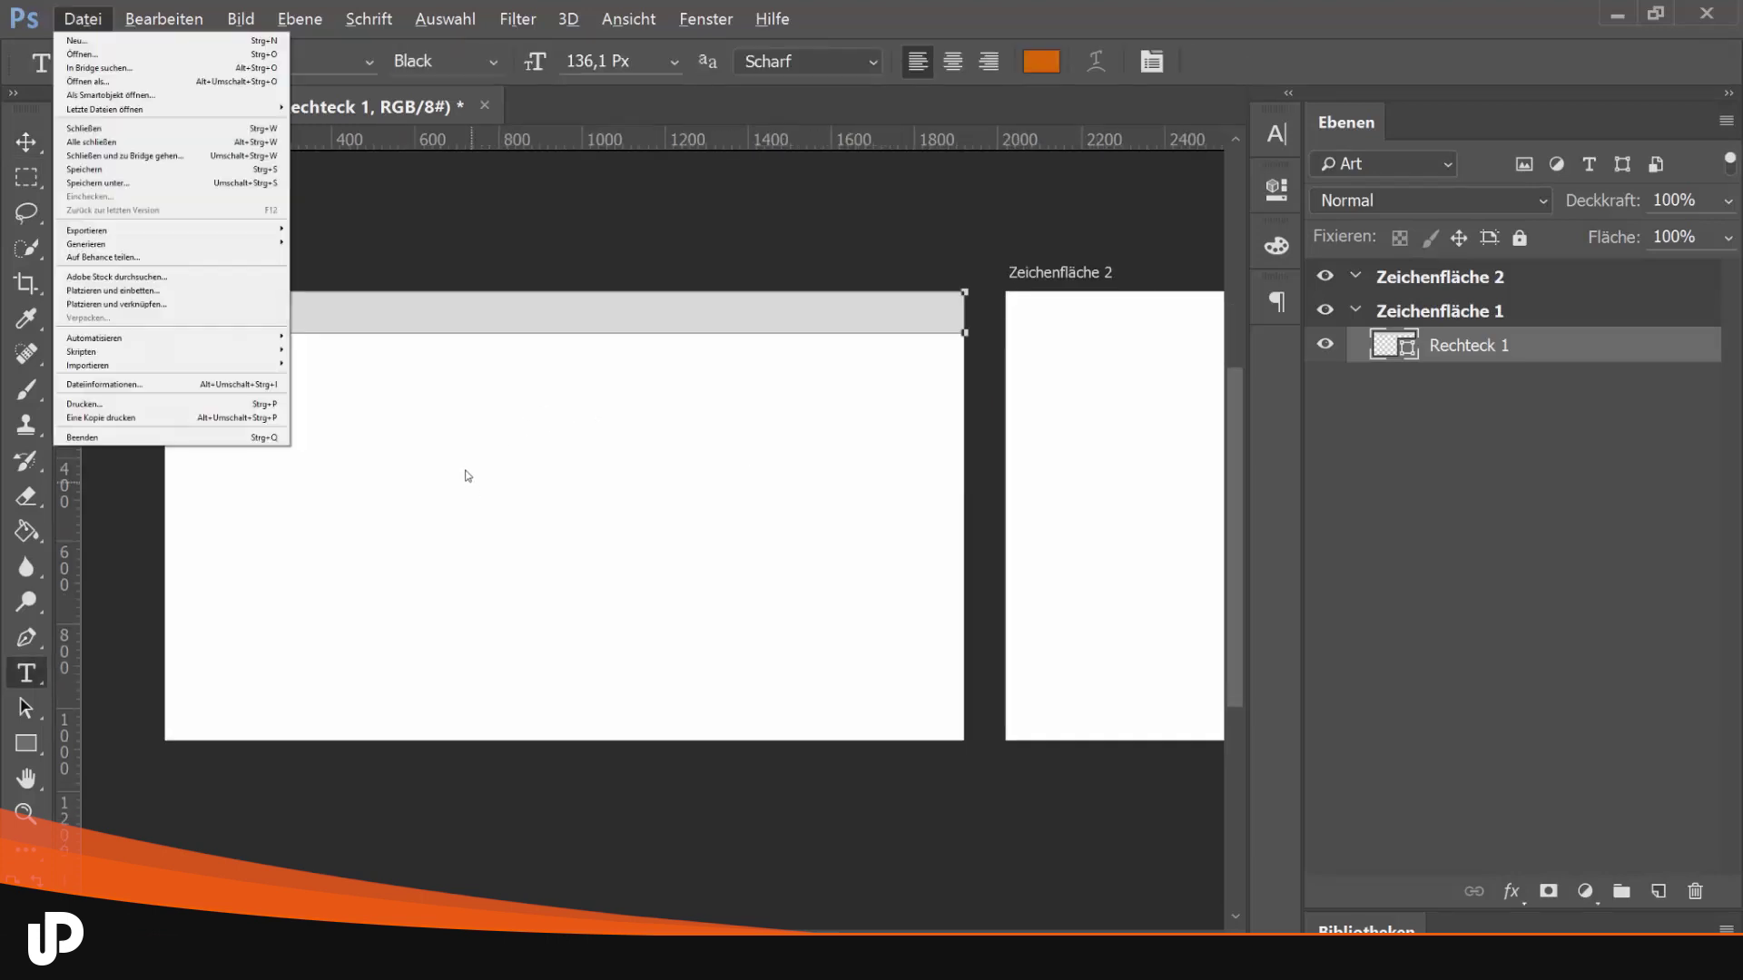
pyautogui.click(464, 467)
pyautogui.write('NA')
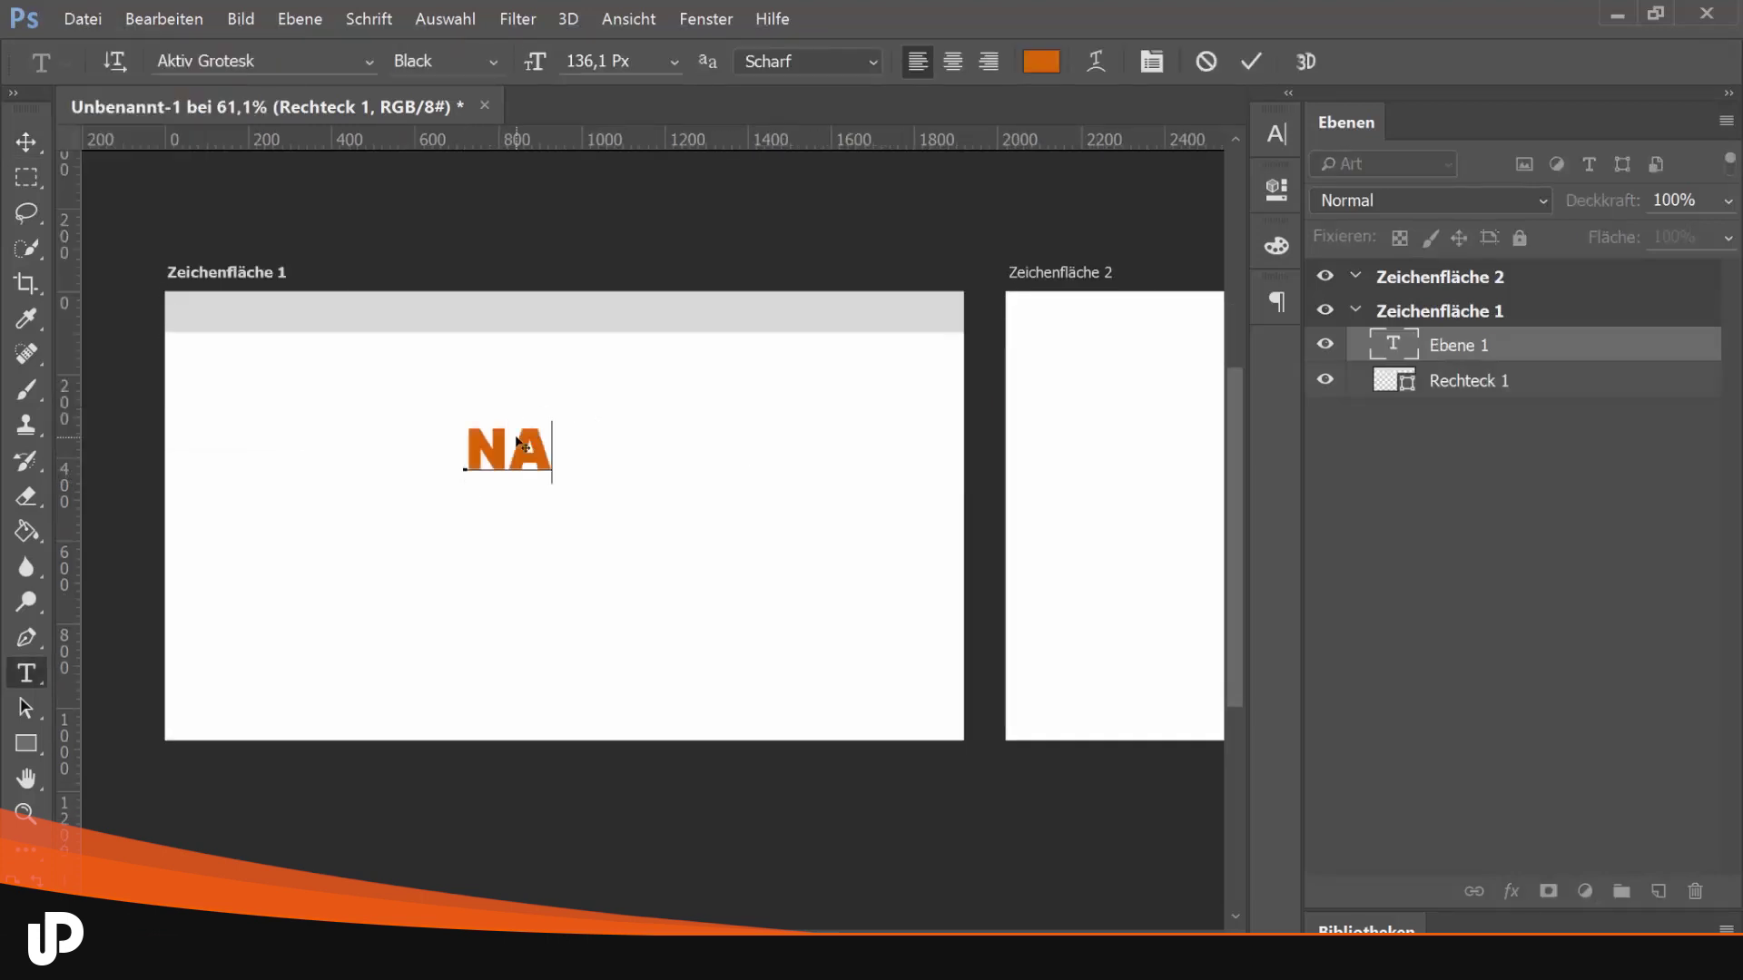
pyautogui.write('ME')
pyautogui.click(1042, 61)
pyautogui.write('000000')
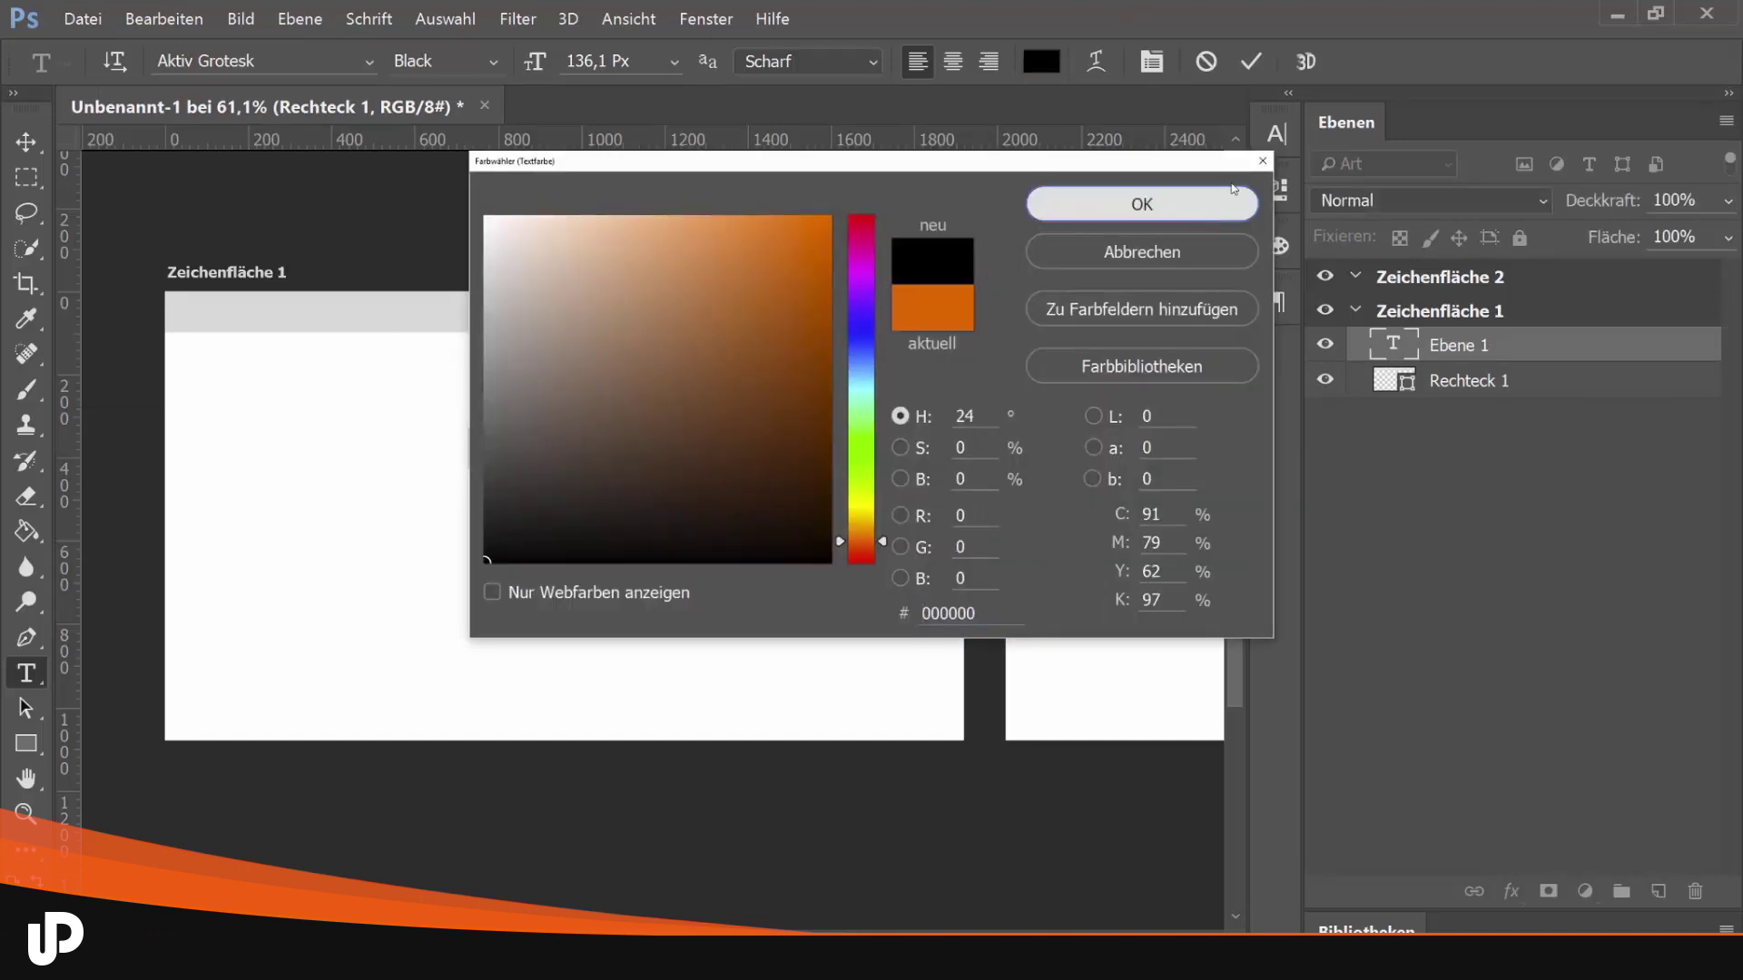
pyautogui.click(1180, 204)
pyautogui.click(1251, 61)
pyautogui.hotkey('ctrl', 't')
pyautogui.moveTo(638, 408)
pyautogui.mouseDown()
pyautogui.moveTo(582, 442)
pyautogui.moveTo(368, 322)
pyautogui.mouseUp()
pyautogui.press('Return')
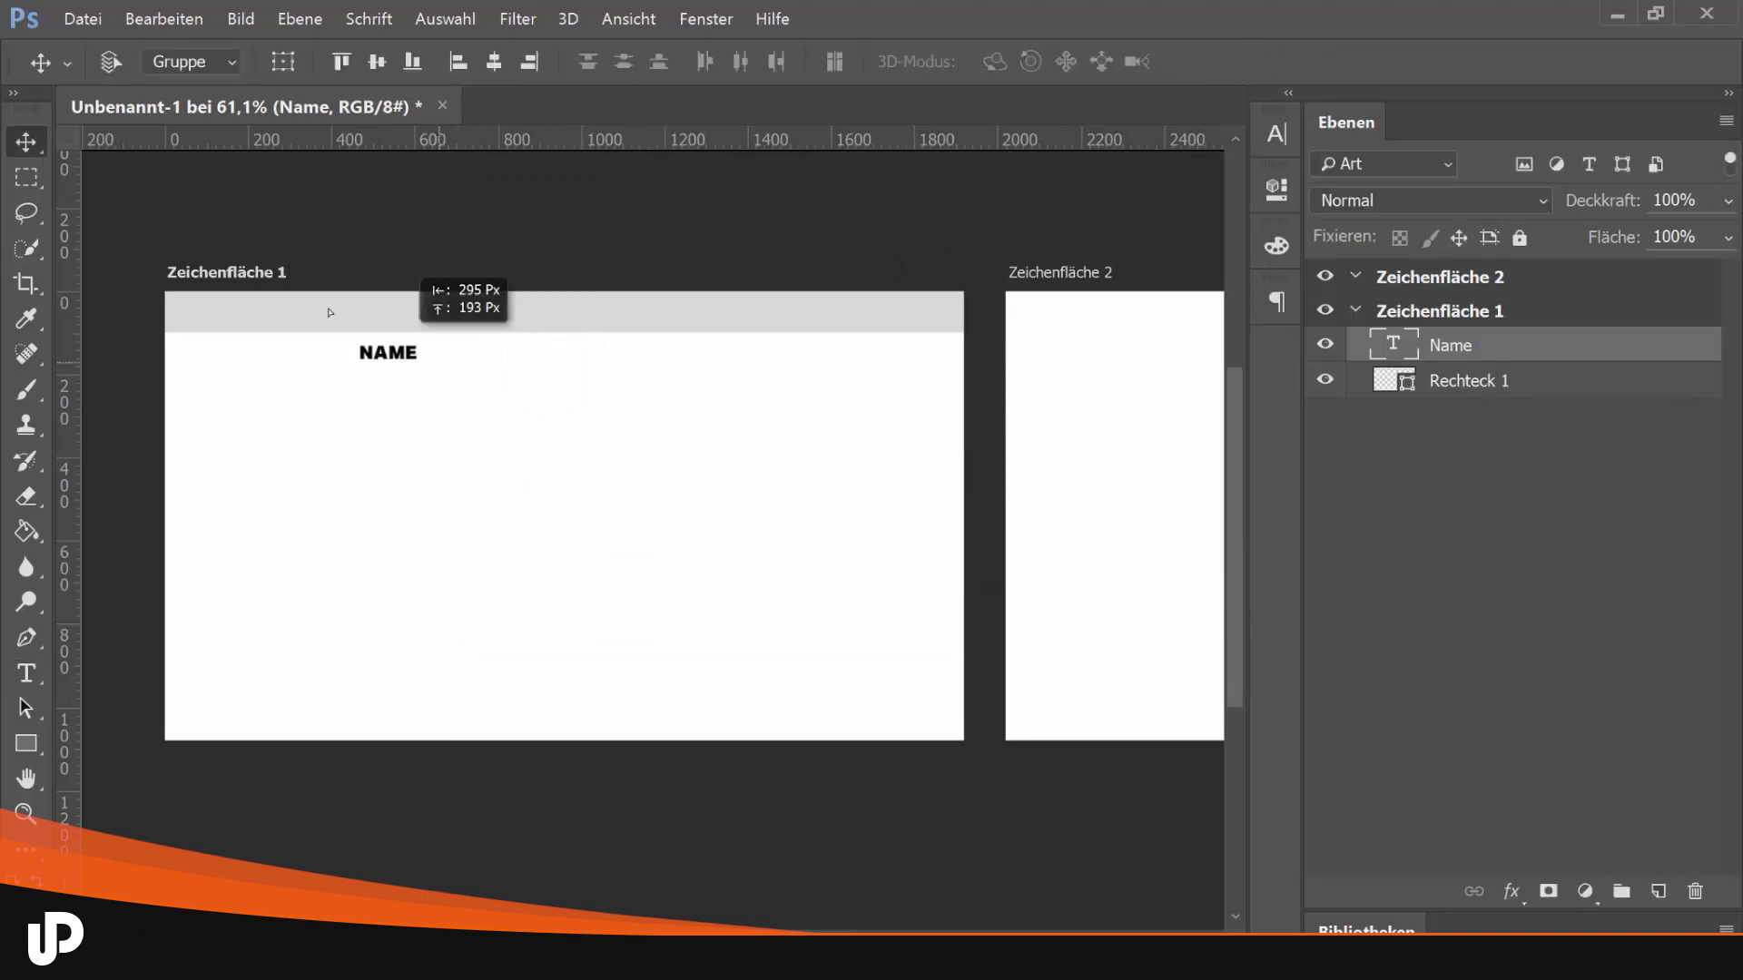
# Duplicate NAME to the right side of the header and retype it as MENÜPUNKT 1
pyautogui.hotkey('ctrl', 'j')
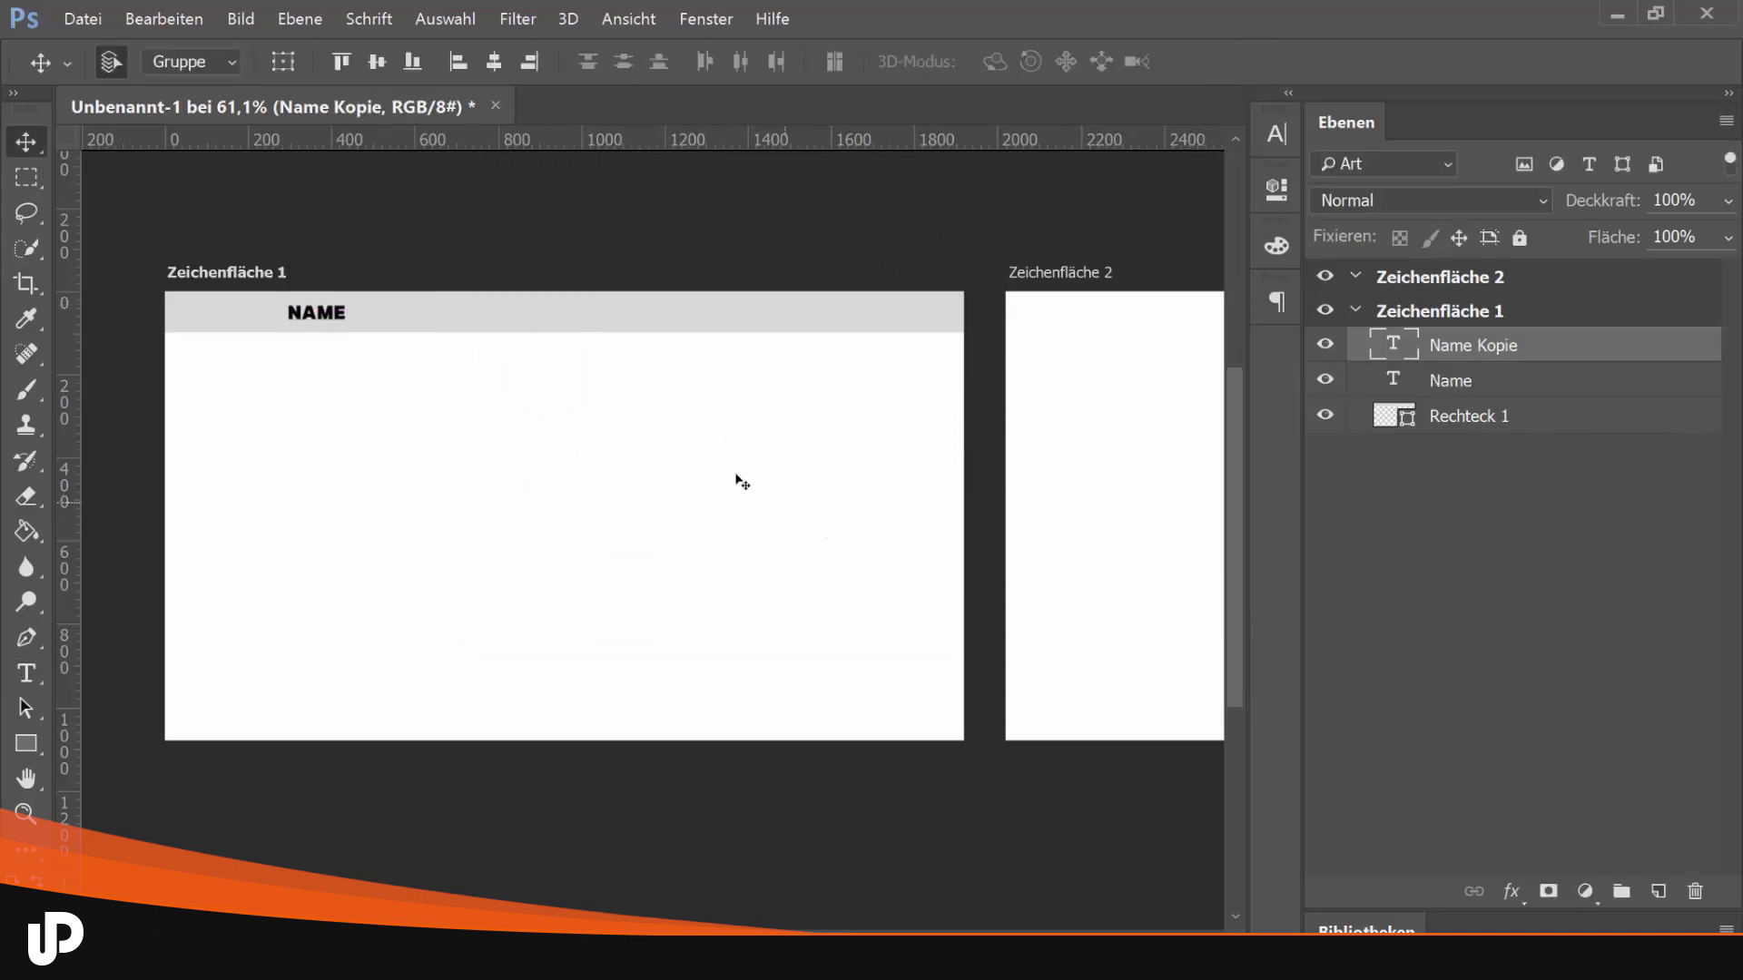
pyautogui.moveTo(331, 311); pyautogui.dragTo(723, 317)
pyautogui.press('t')
pyautogui.doubleClick(726, 313)
pyautogui.write('MENÜPUNKT 1')
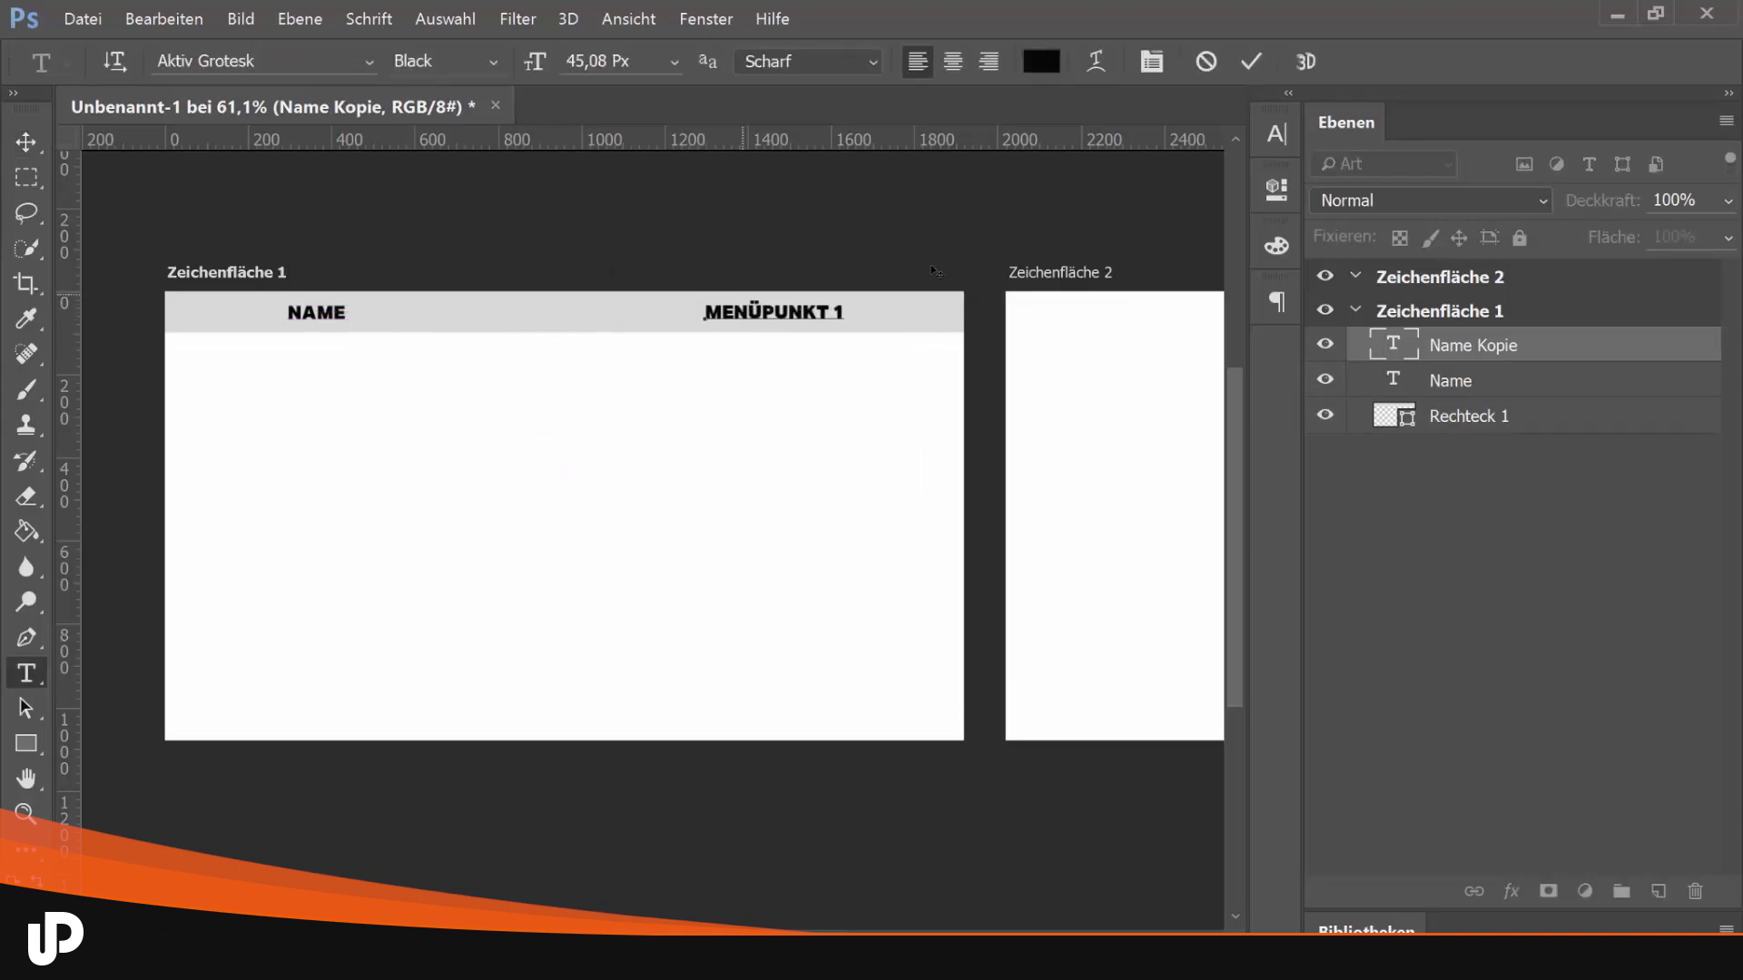
# Format Menüpunkt 1 as 18 Px Light with All Caps turned off
pyautogui.hotkey('ctrl', 'a')
pyautogui.click(674, 62)
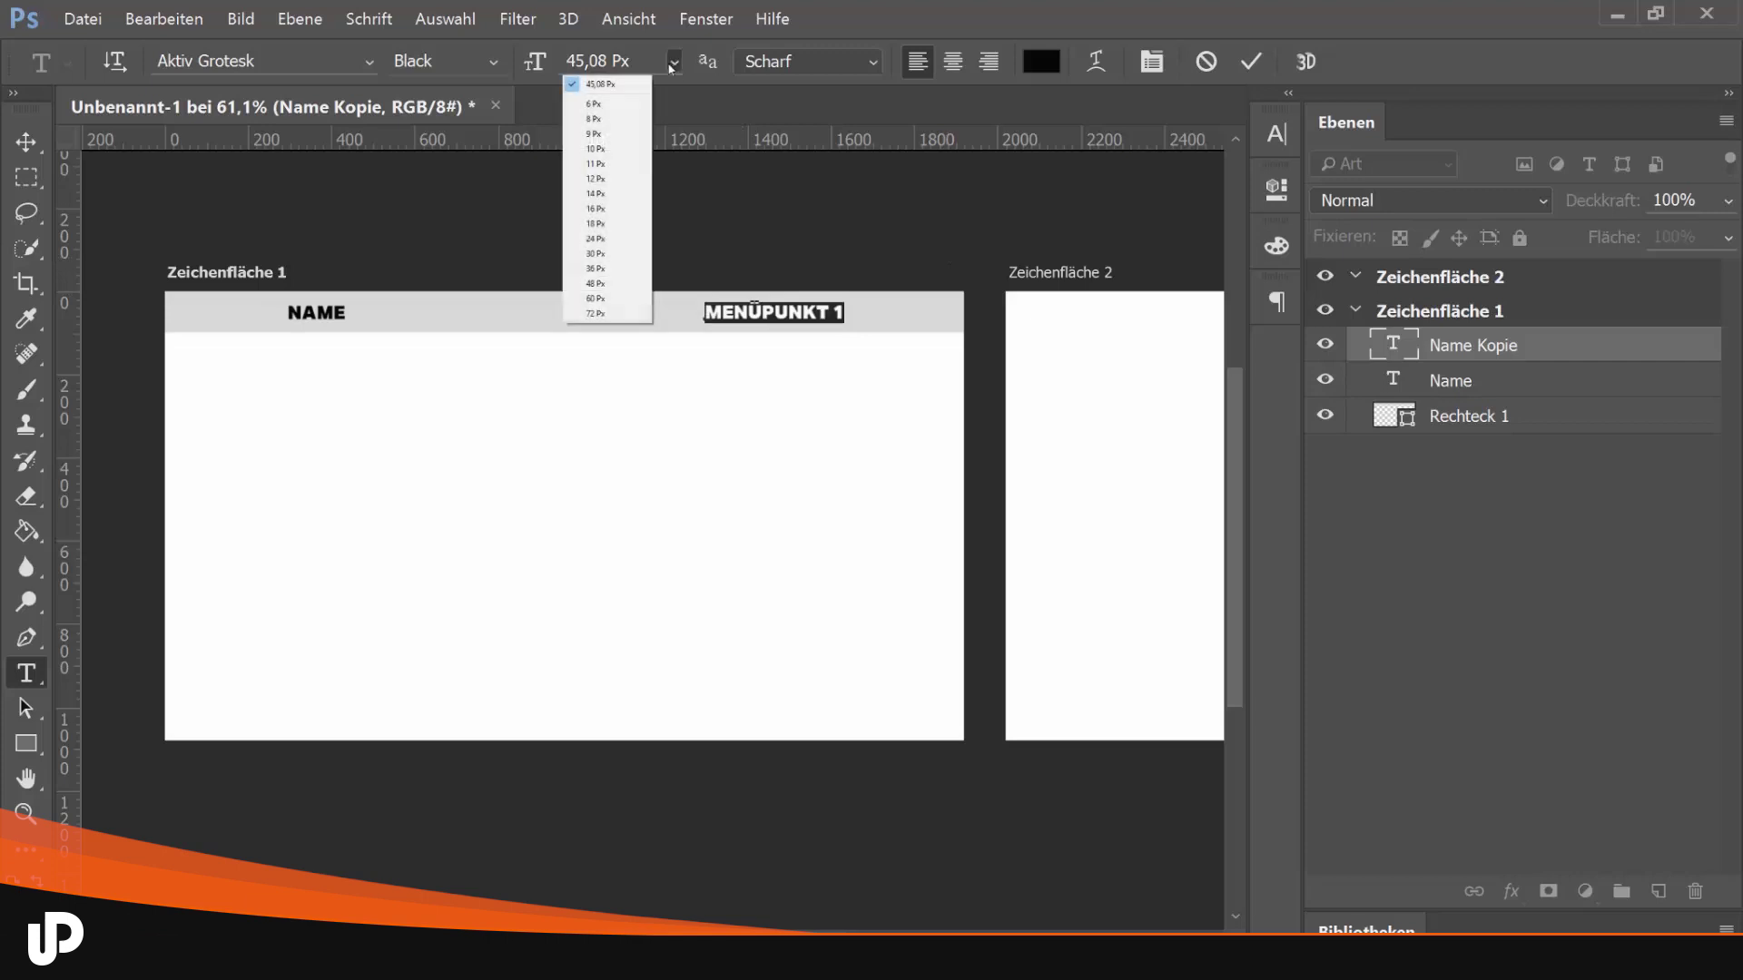
pyautogui.click(603, 225)
pyautogui.click(494, 61)
pyautogui.click(490, 150)
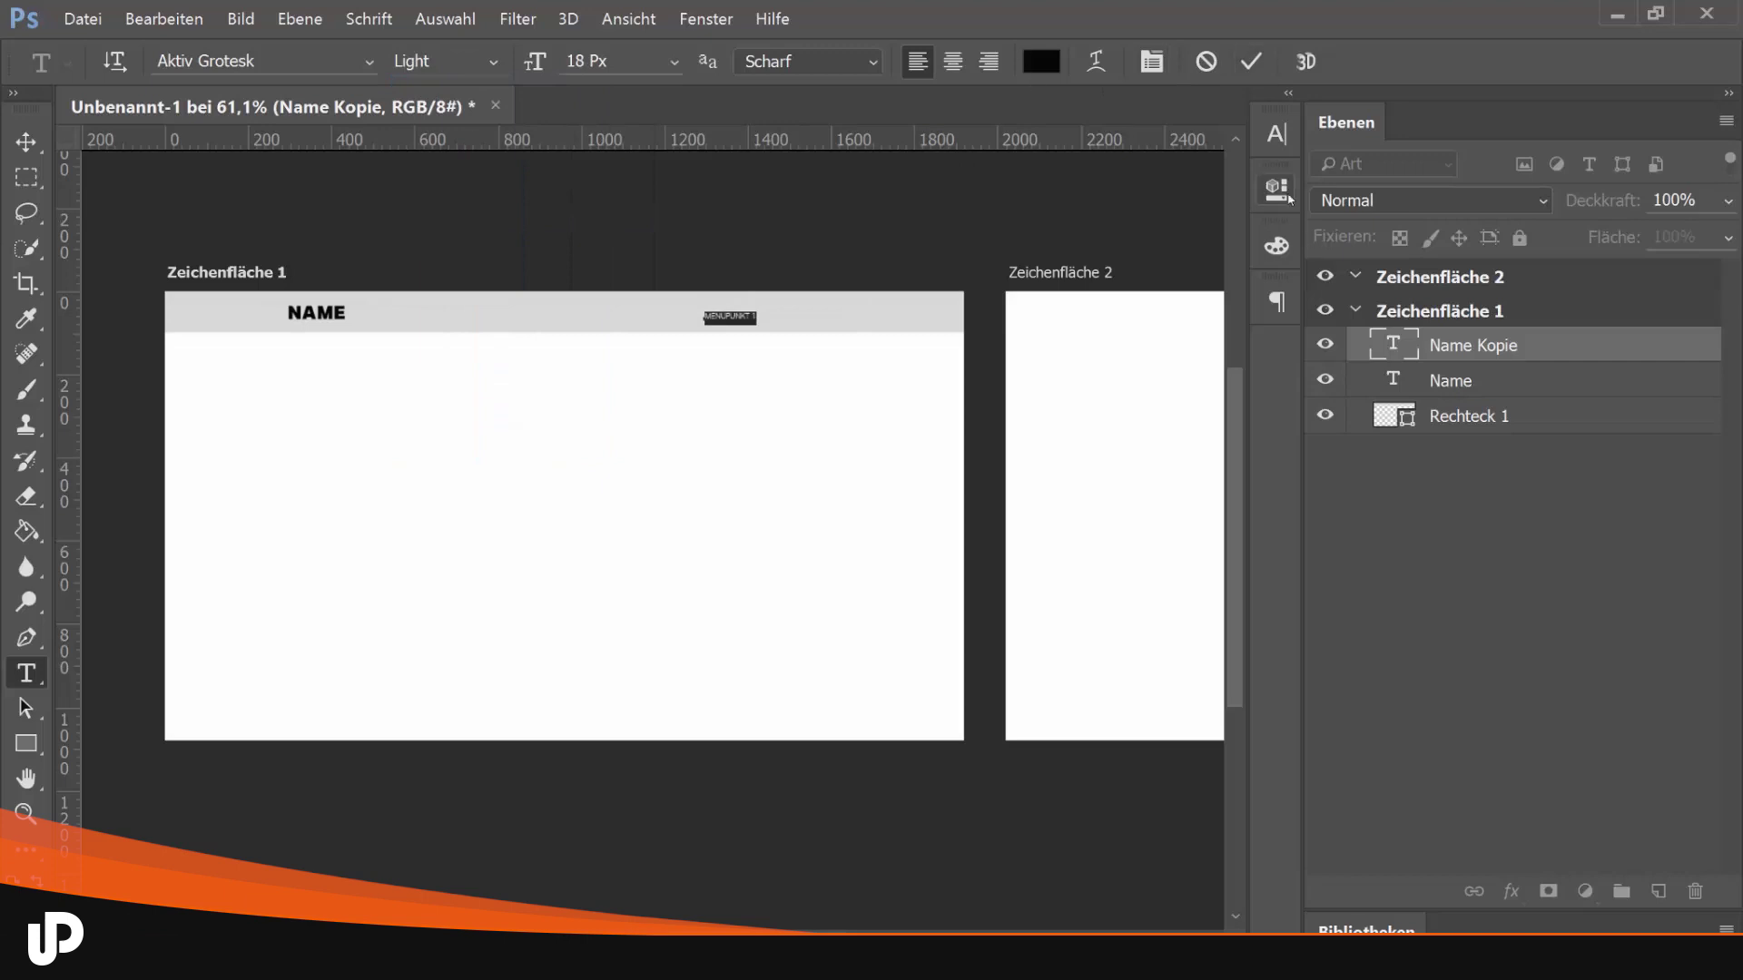
pyautogui.click(1276, 134)
pyautogui.click(1029, 355)
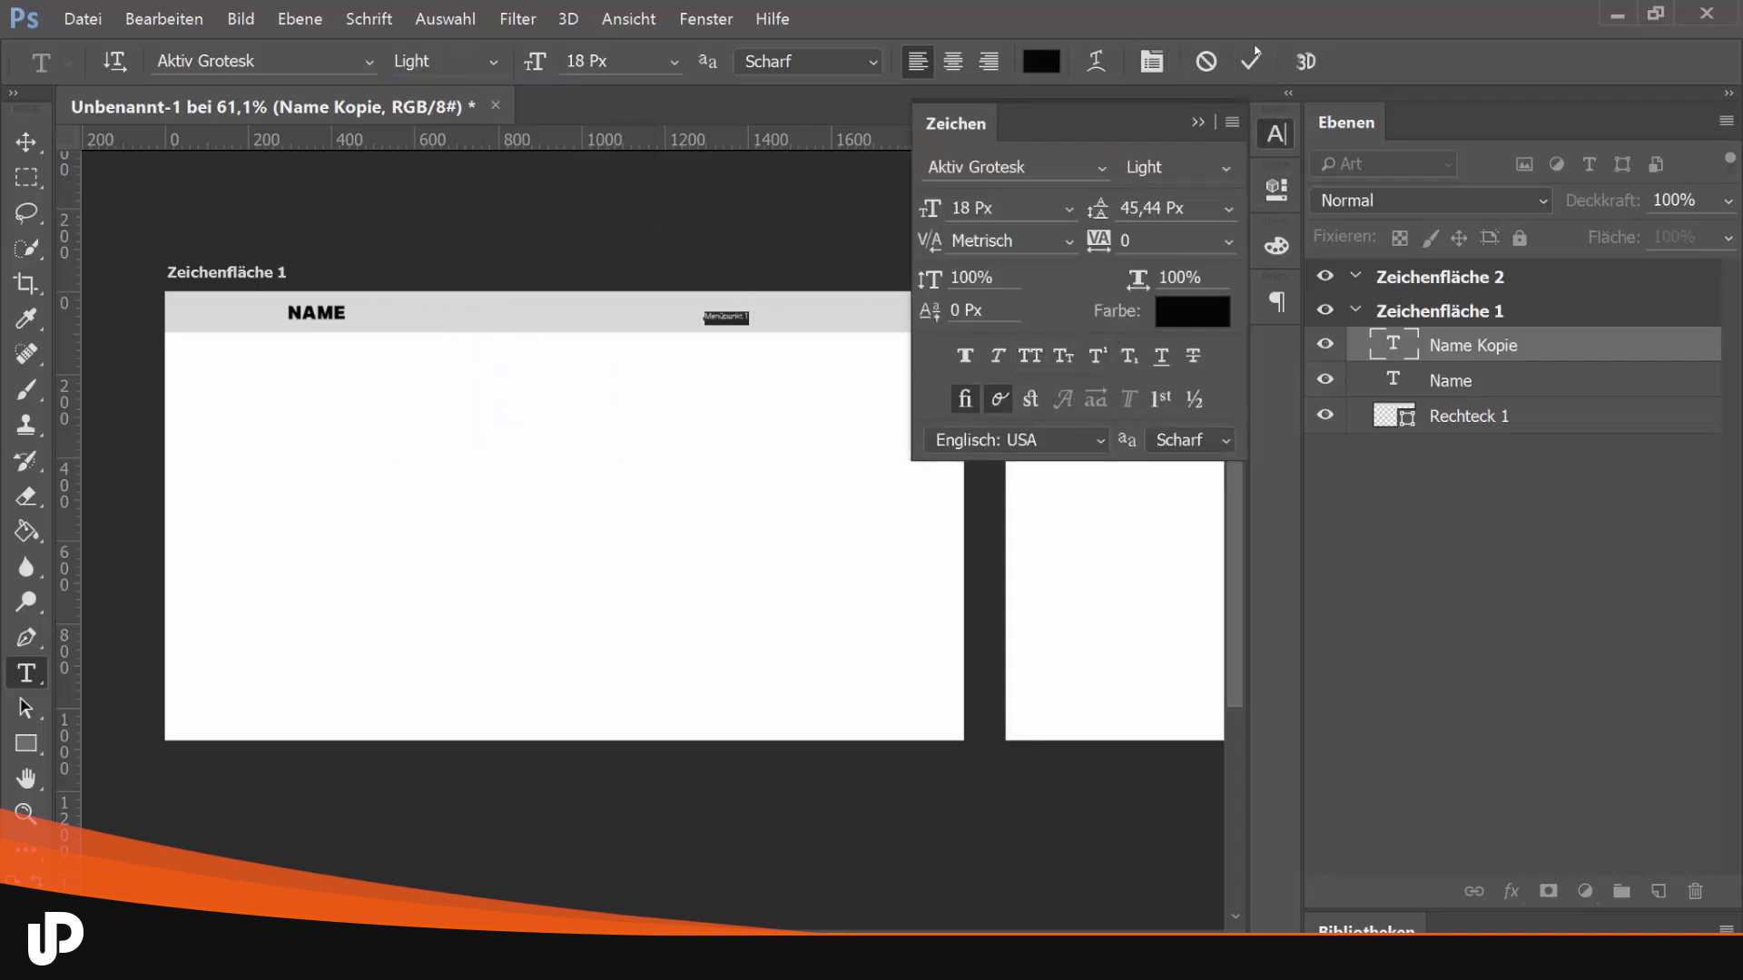
pyautogui.click(842, 317)
pyautogui.press('v')
pyautogui.moveTo(716, 284)
pyautogui.mouseDown()
pyautogui.moveTo(728, 327)
pyautogui.moveTo(841, 296)
pyautogui.mouseUp()
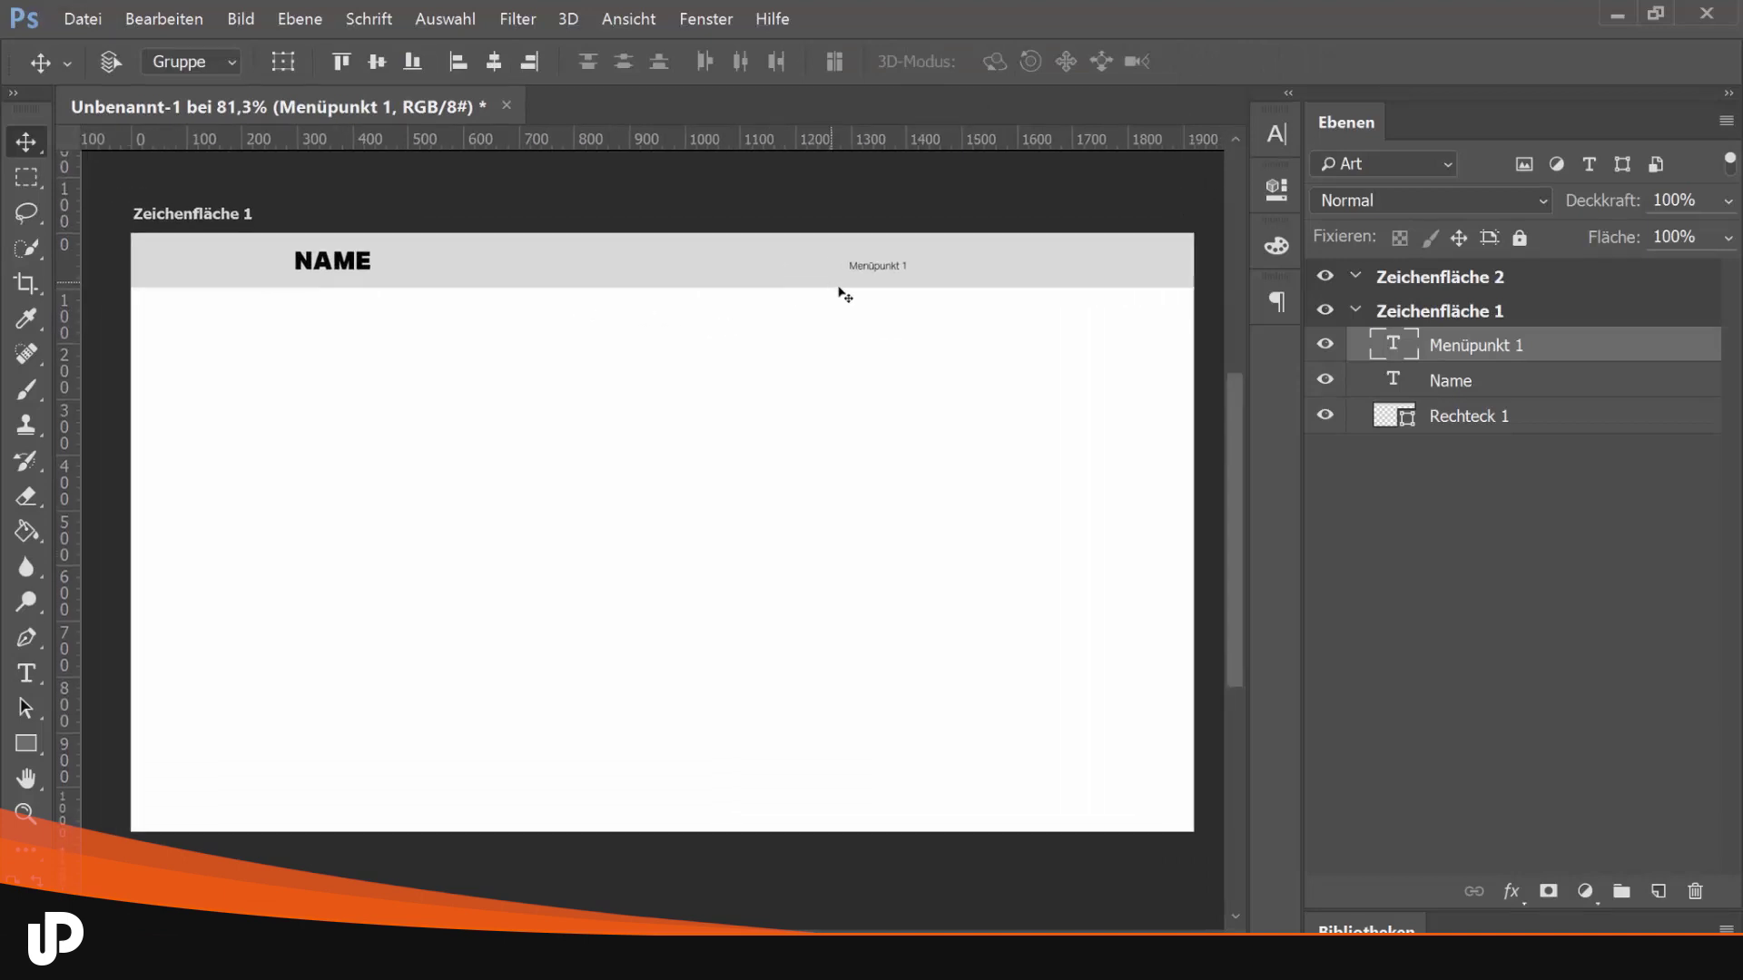
pyautogui.scroll(-3, 877, 362)
pyautogui.moveTo(877, 362); pyautogui.dragTo(662, 269)
pyautogui.scroll(-1, 662, 269)
pyautogui.moveTo(516, 254); pyautogui.dragTo(623, 281)
pyautogui.moveTo(687, 345); pyautogui.dragTo(608, 280)
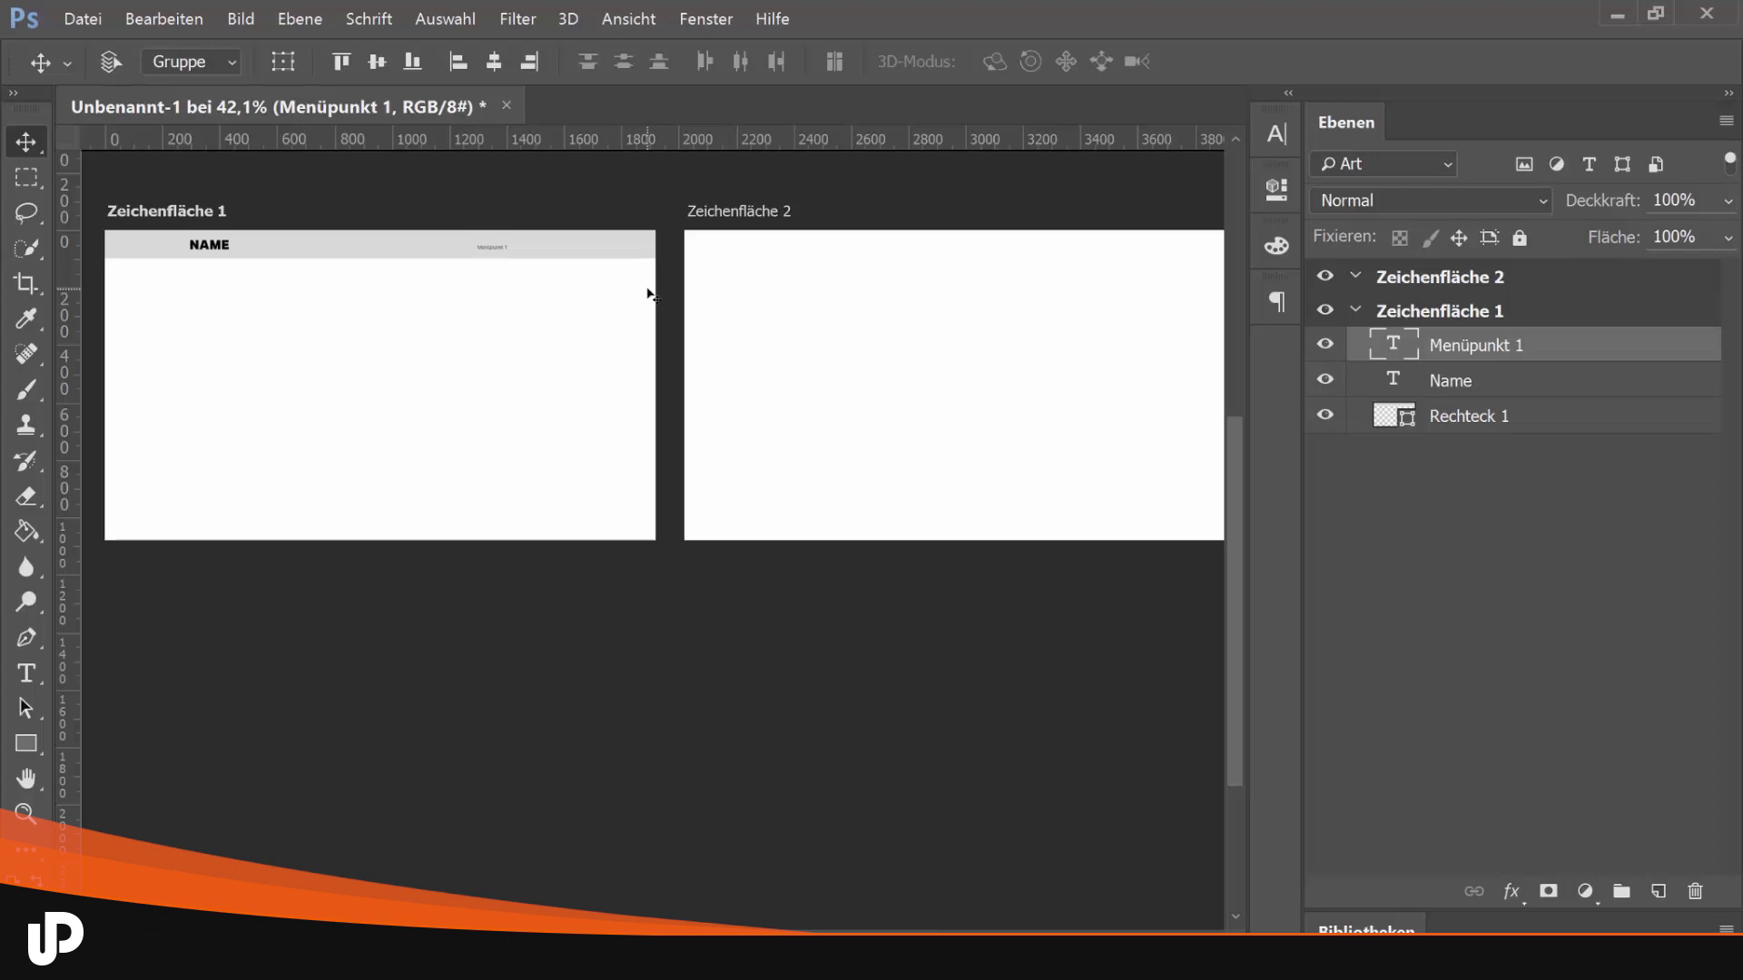
pyautogui.scroll(-1, 657, 293)
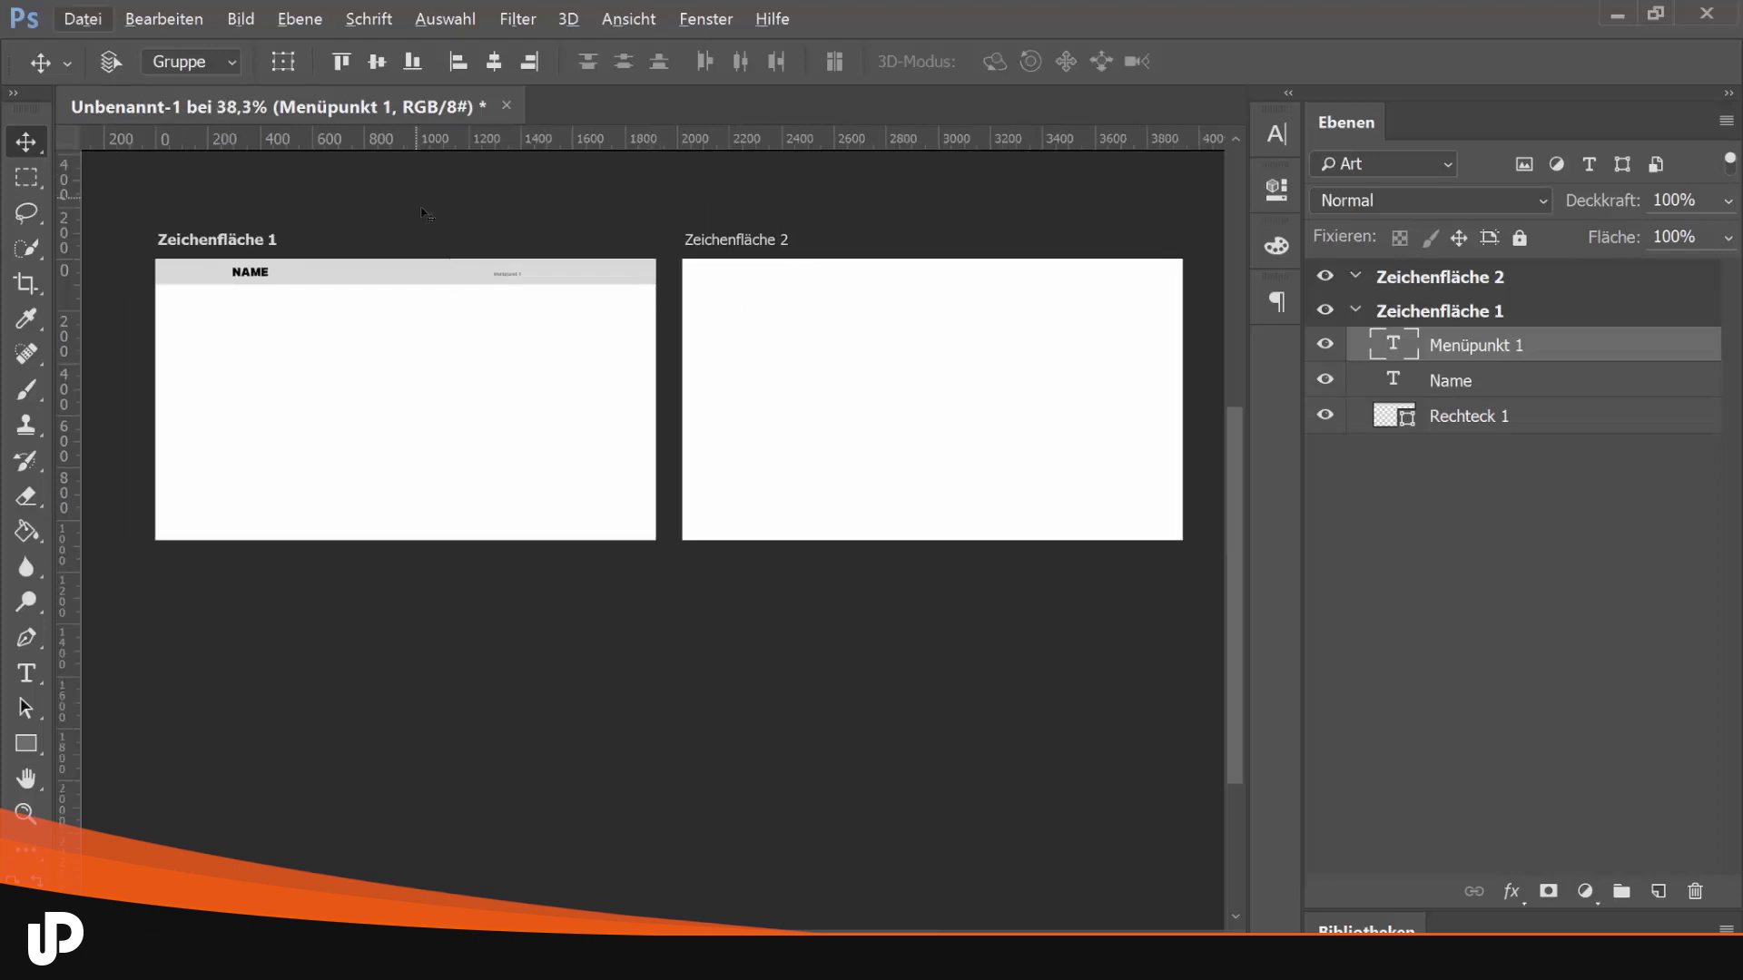
pyautogui.scroll(-3, 529, 351)
pyautogui.scroll(-2, 922, 459)
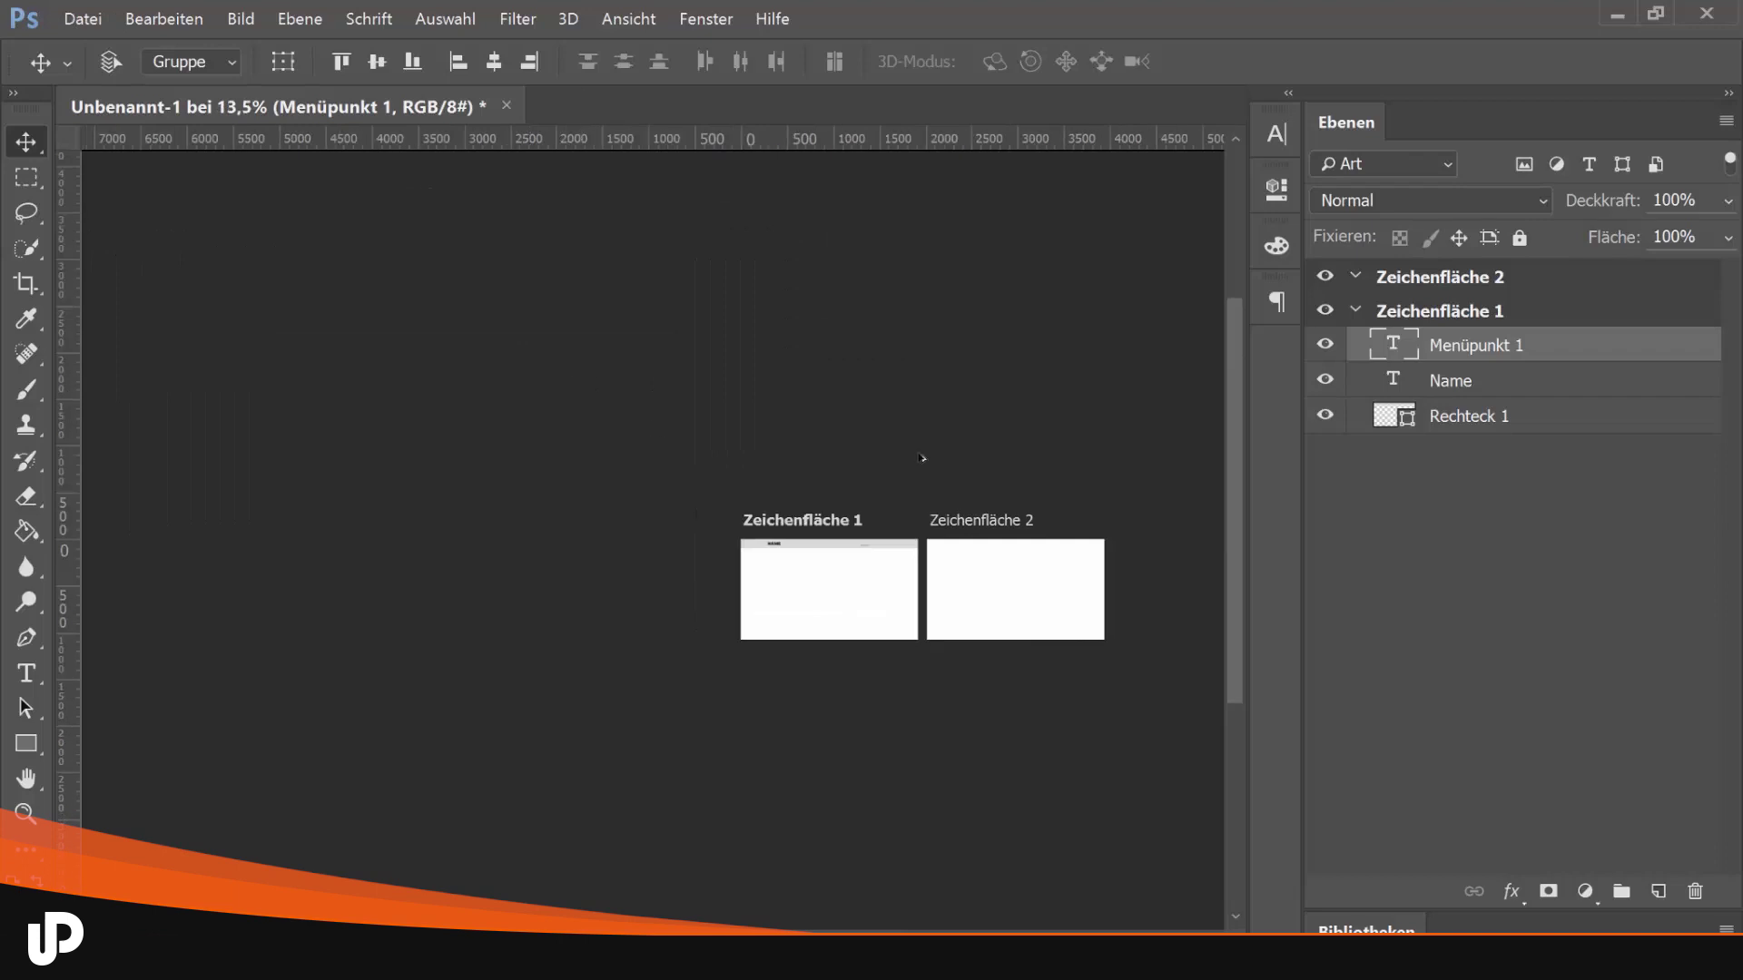
pyautogui.scroll(4, 1032, 552)
pyautogui.moveTo(1133, 643); pyautogui.dragTo(541, 432)
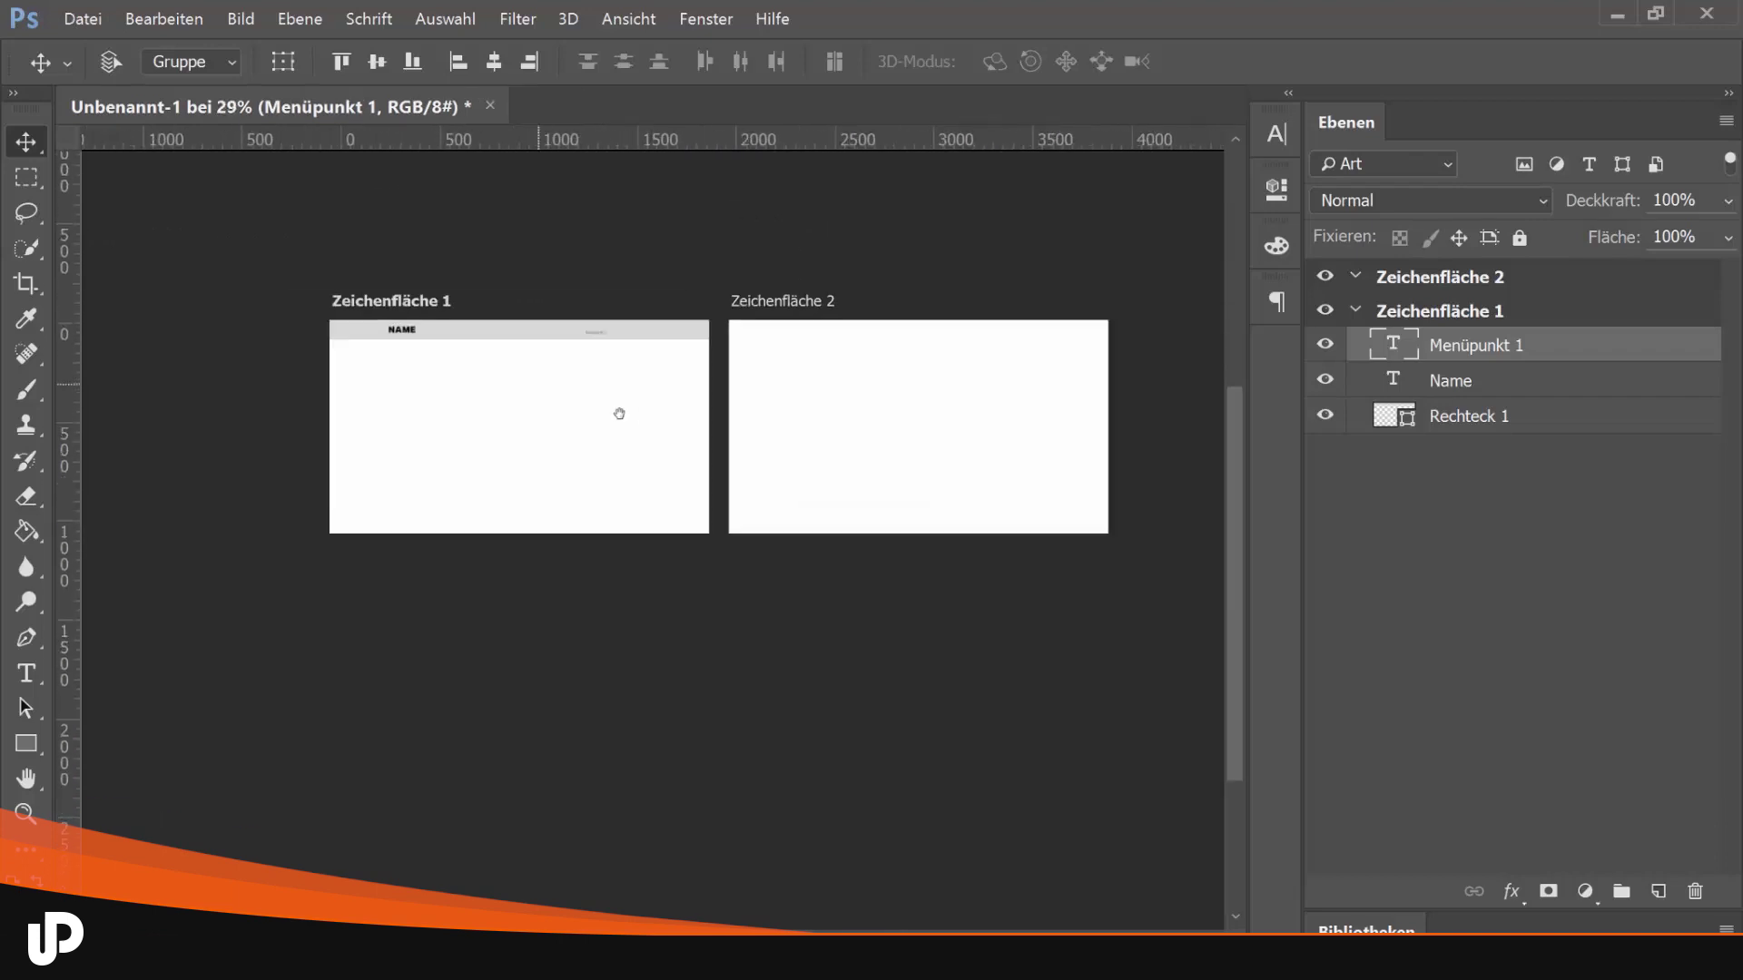
pyautogui.scroll(4, 655, 422)
pyautogui.scroll(-1, 653, 418)
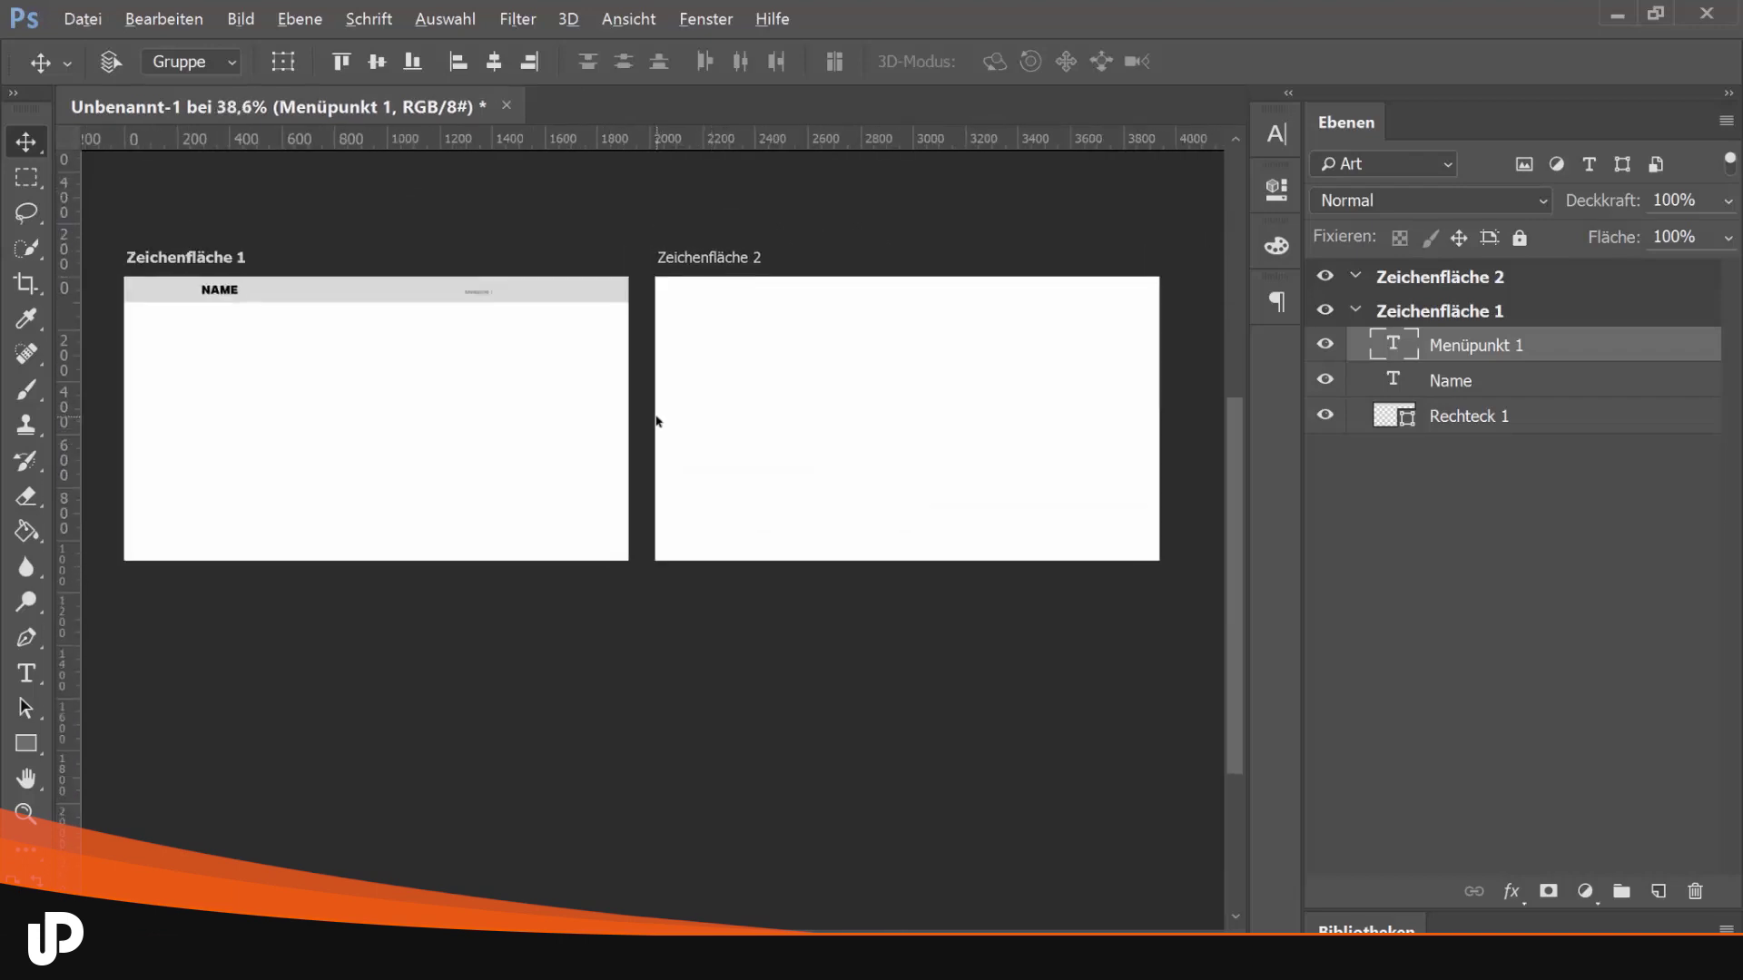
pyautogui.moveTo(561, 370); pyautogui.dragTo(572, 378)
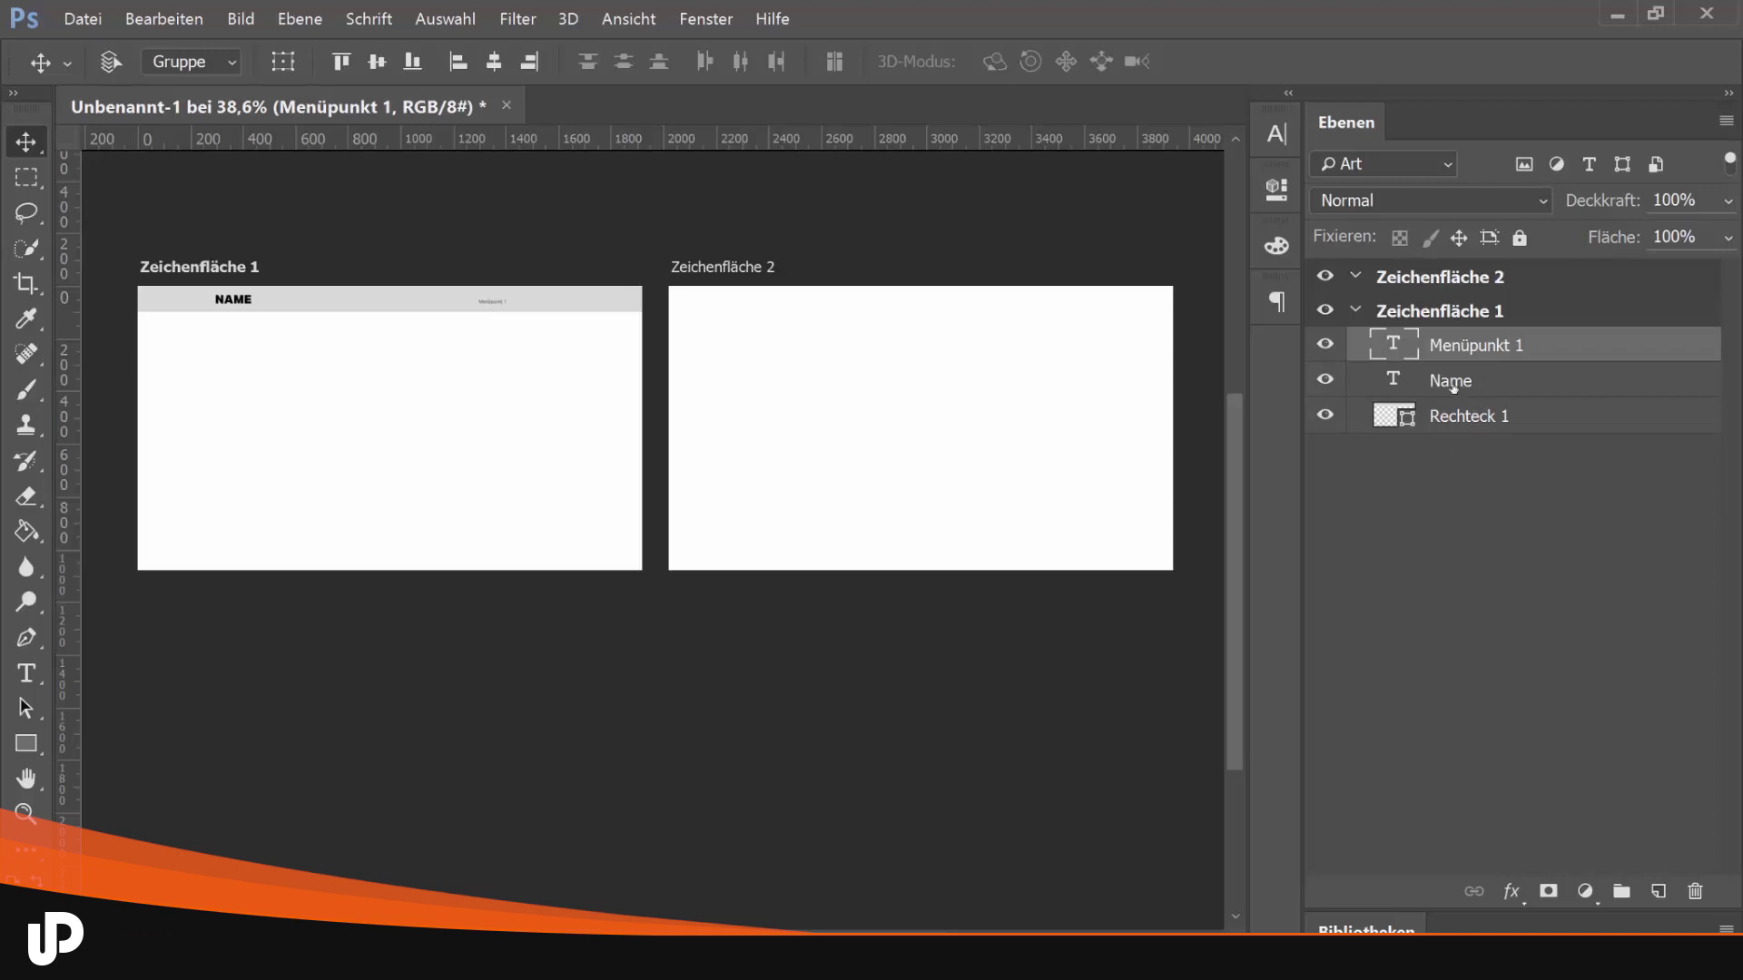
# Convert Rechteck 1, NAME and Menüpunkt 1 into one smart object named Header
pyautogui.click(1464, 418)
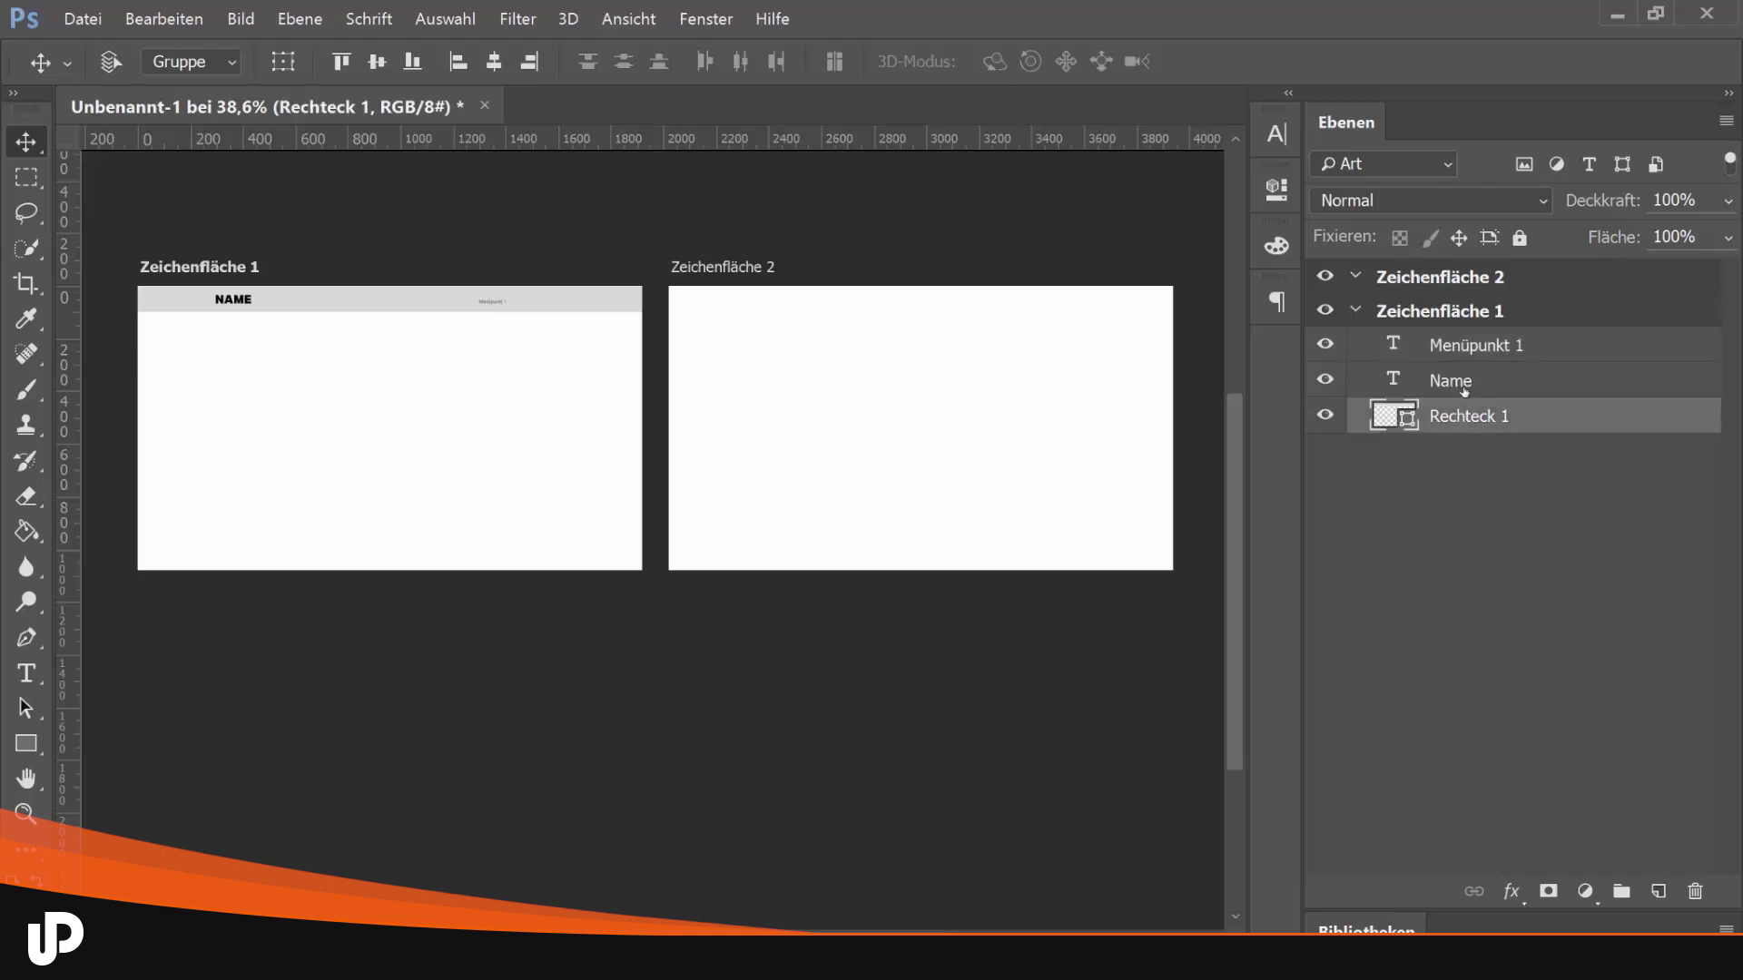
pyautogui.keyDown('shift'); pyautogui.click(1452, 381); pyautogui.keyUp('shift')
pyautogui.keyDown('shift'); pyautogui.click(1462, 345); pyautogui.keyUp('shift')
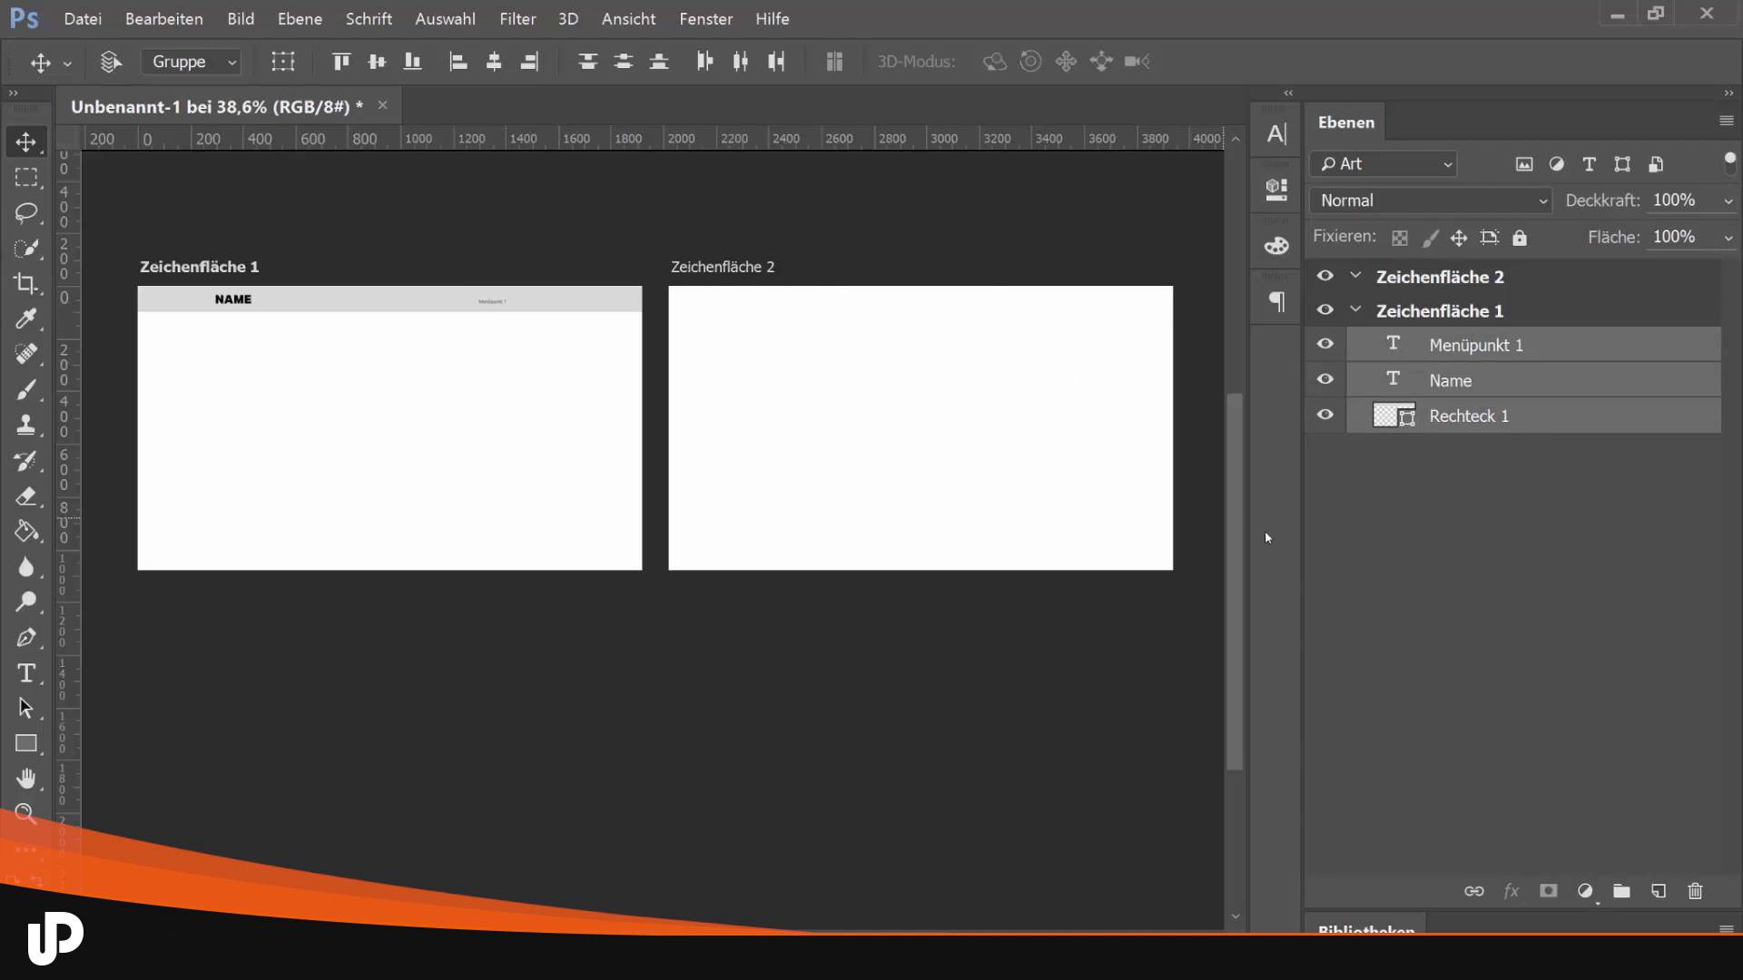
pyautogui.rightClick(1475, 381)
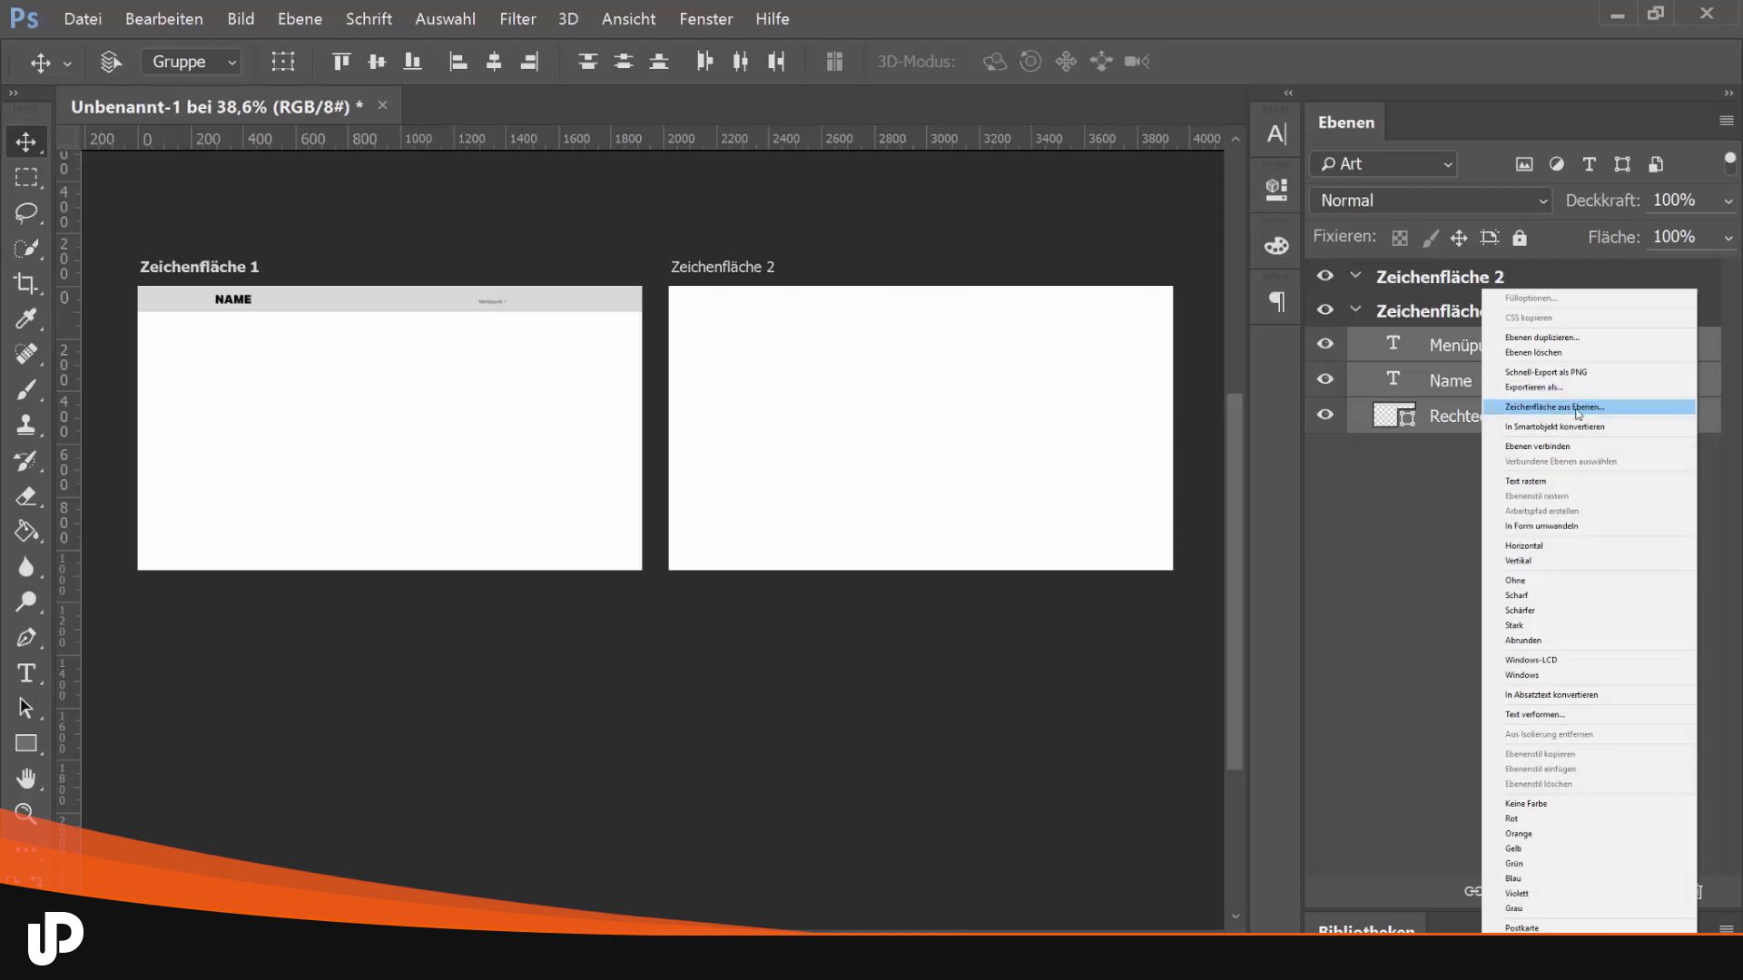
pyautogui.click(1548, 429)
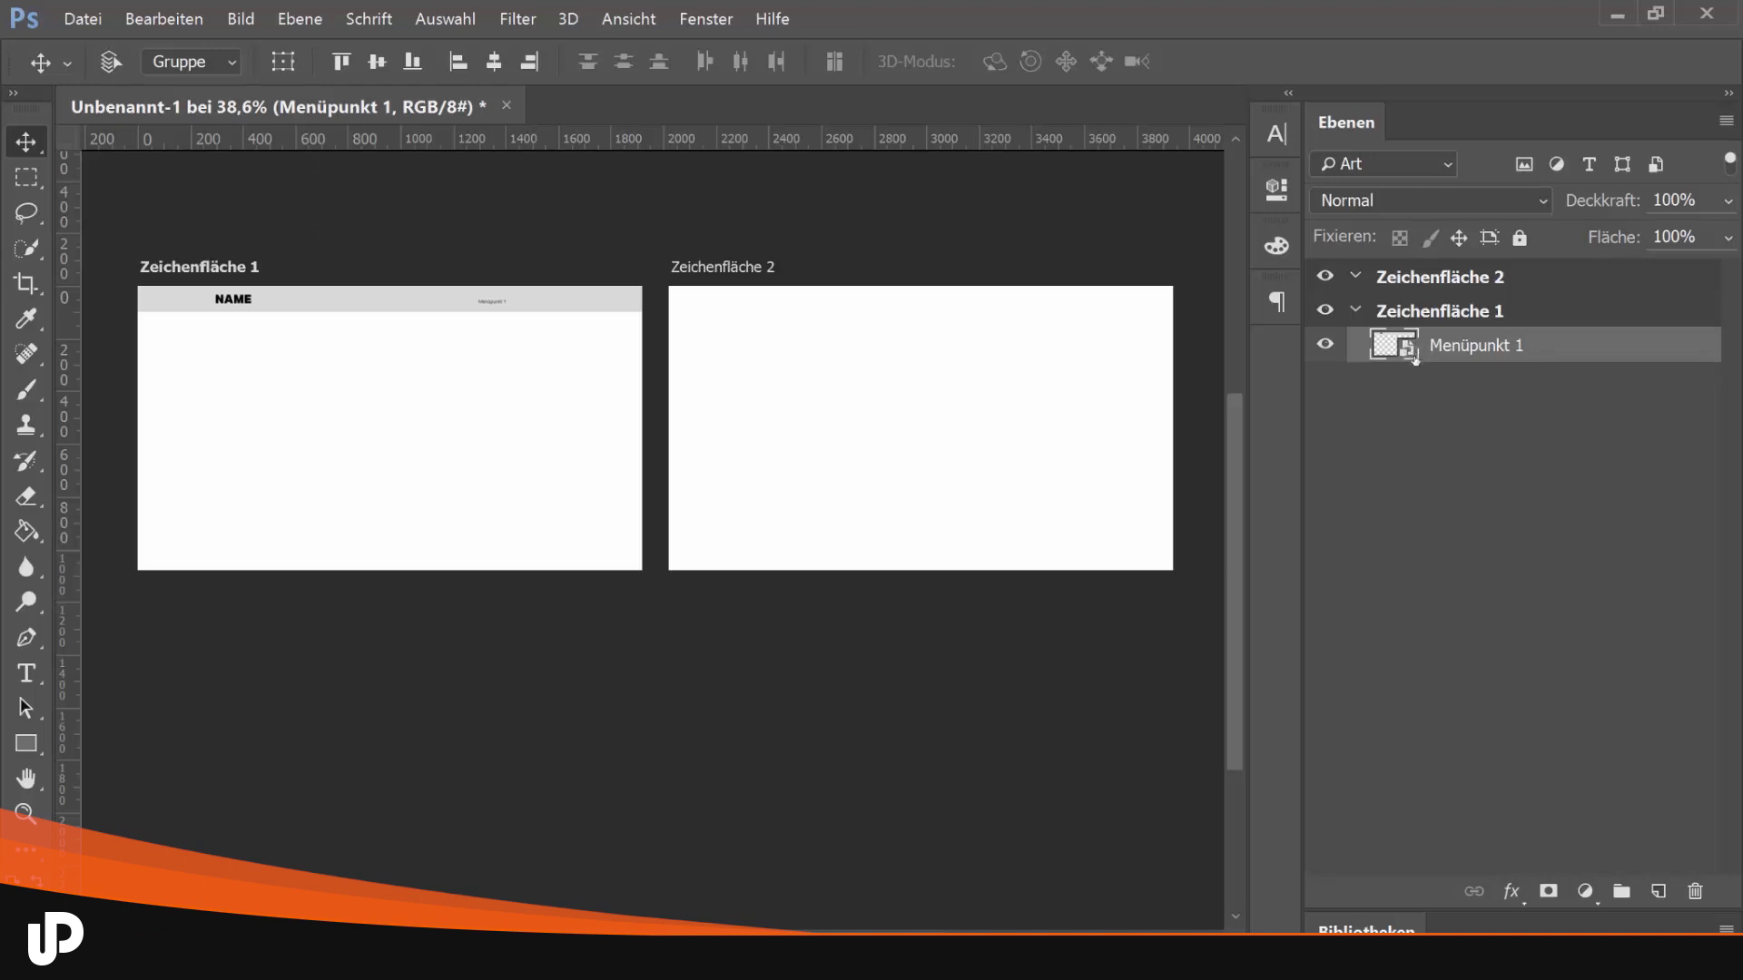
pyautogui.doubleClick(1459, 347)
pyautogui.write('Header')
pyautogui.press('Return')
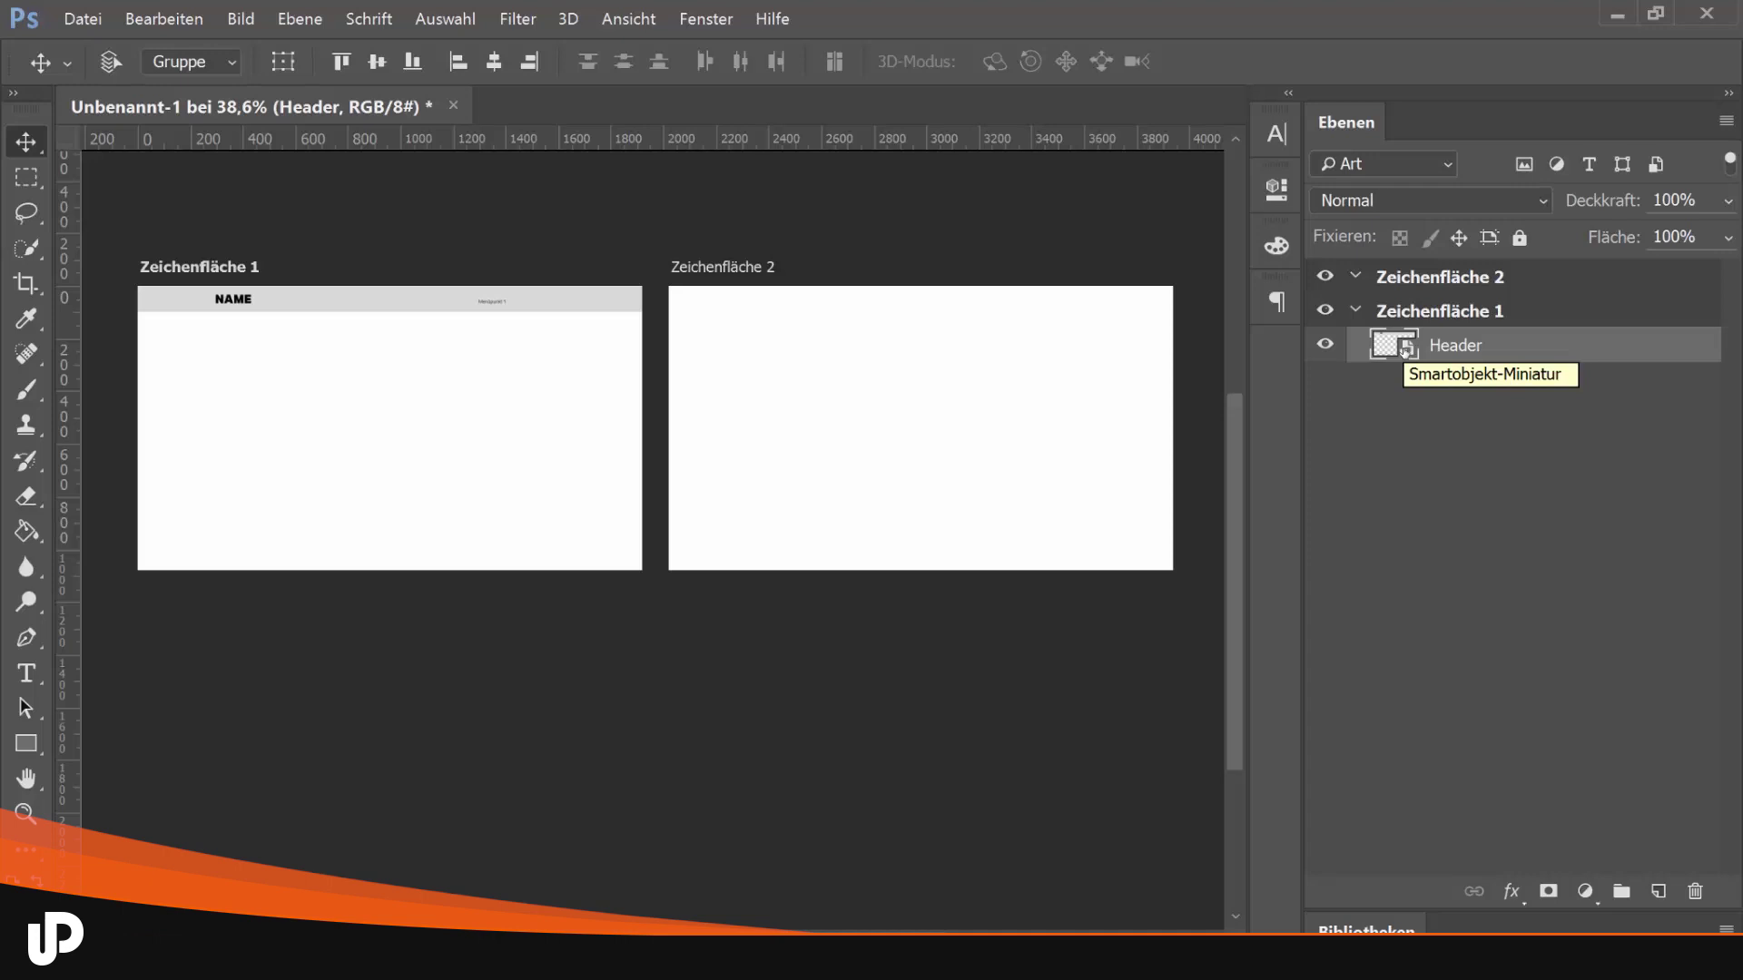
# Duplicate the Header smart object, name the copy Header, and move it into Zeichenfläche 2
pyautogui.hotkey('ctrl', 'j')
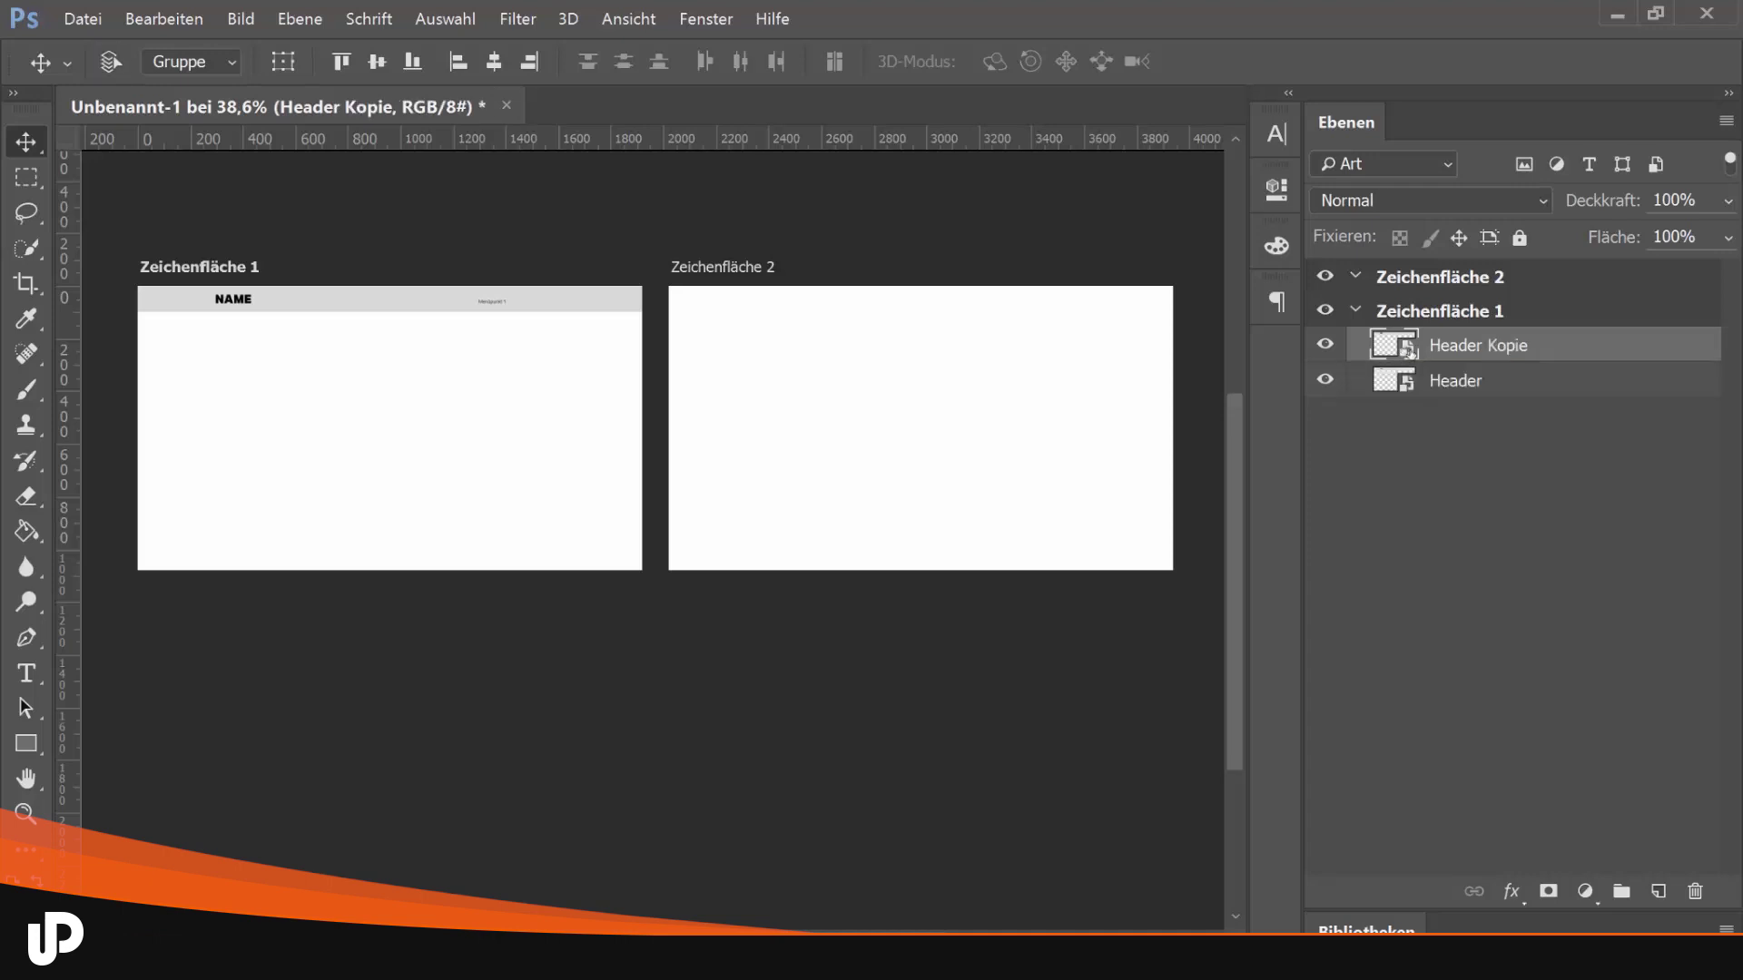
pyautogui.doubleClick(1432, 352)
pyautogui.write('Header')
pyautogui.press('Return')
pyautogui.moveTo(1461, 336); pyautogui.dragTo(1392, 292)
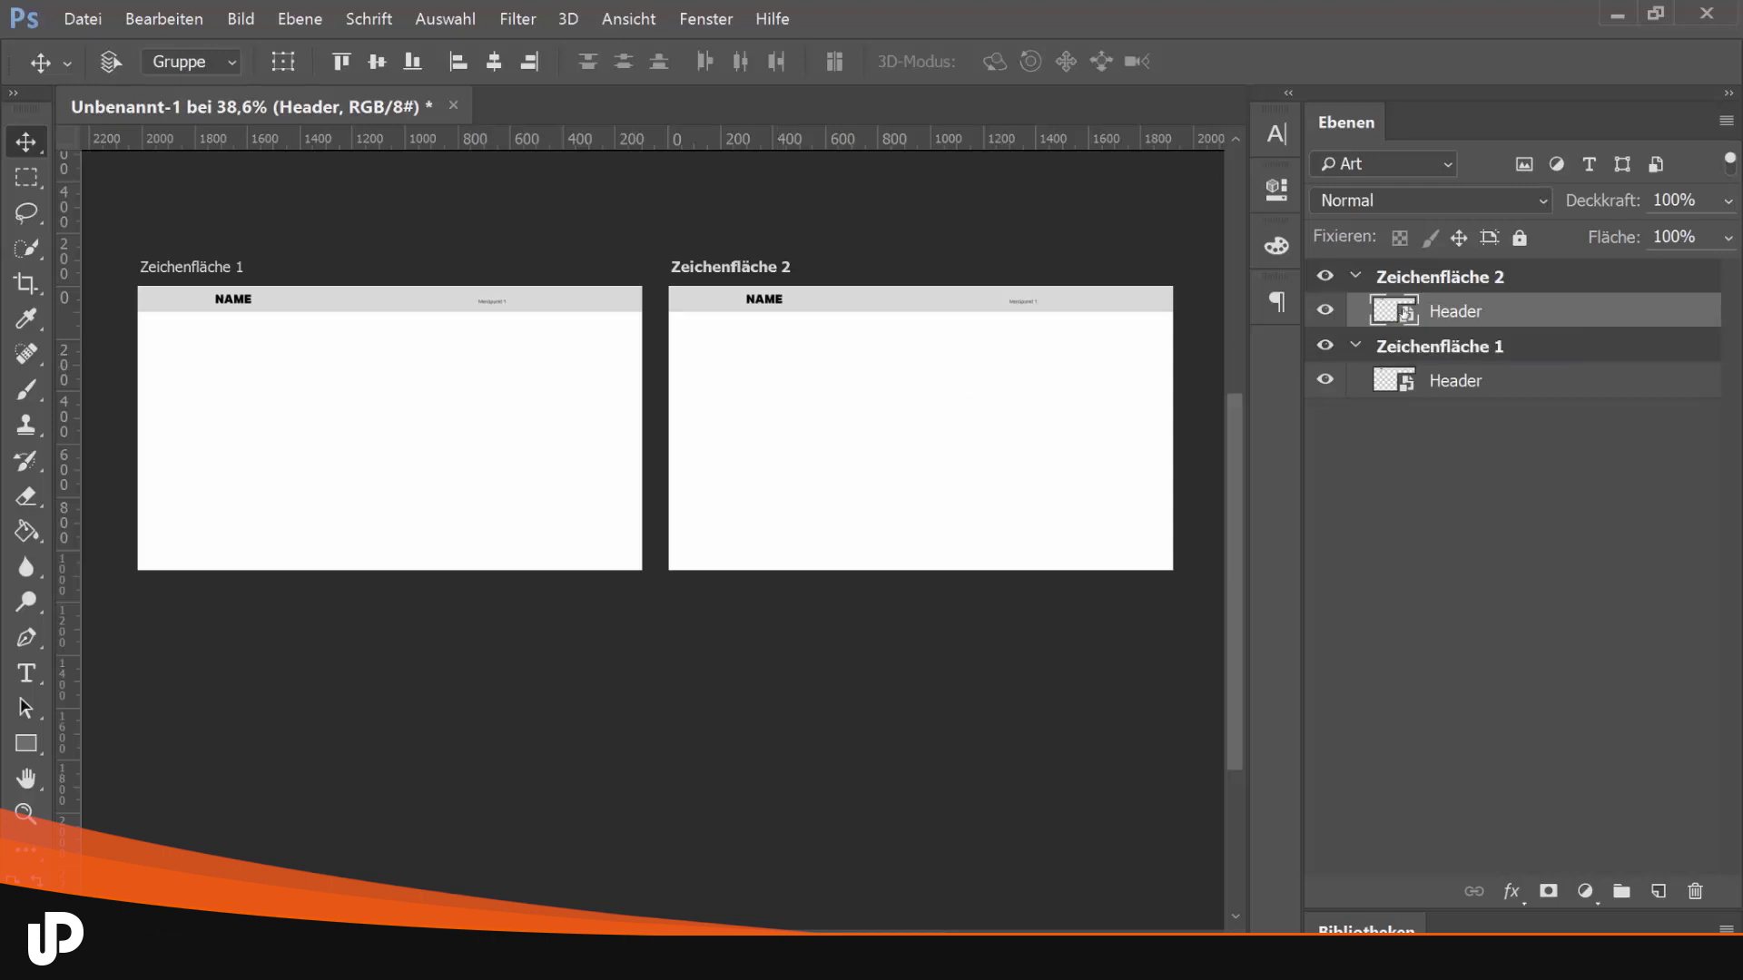
# Inside the Header smart object, fill Rechteck 1 dark red, then return to Unbenannt-1
pyautogui.doubleClick(1406, 314)
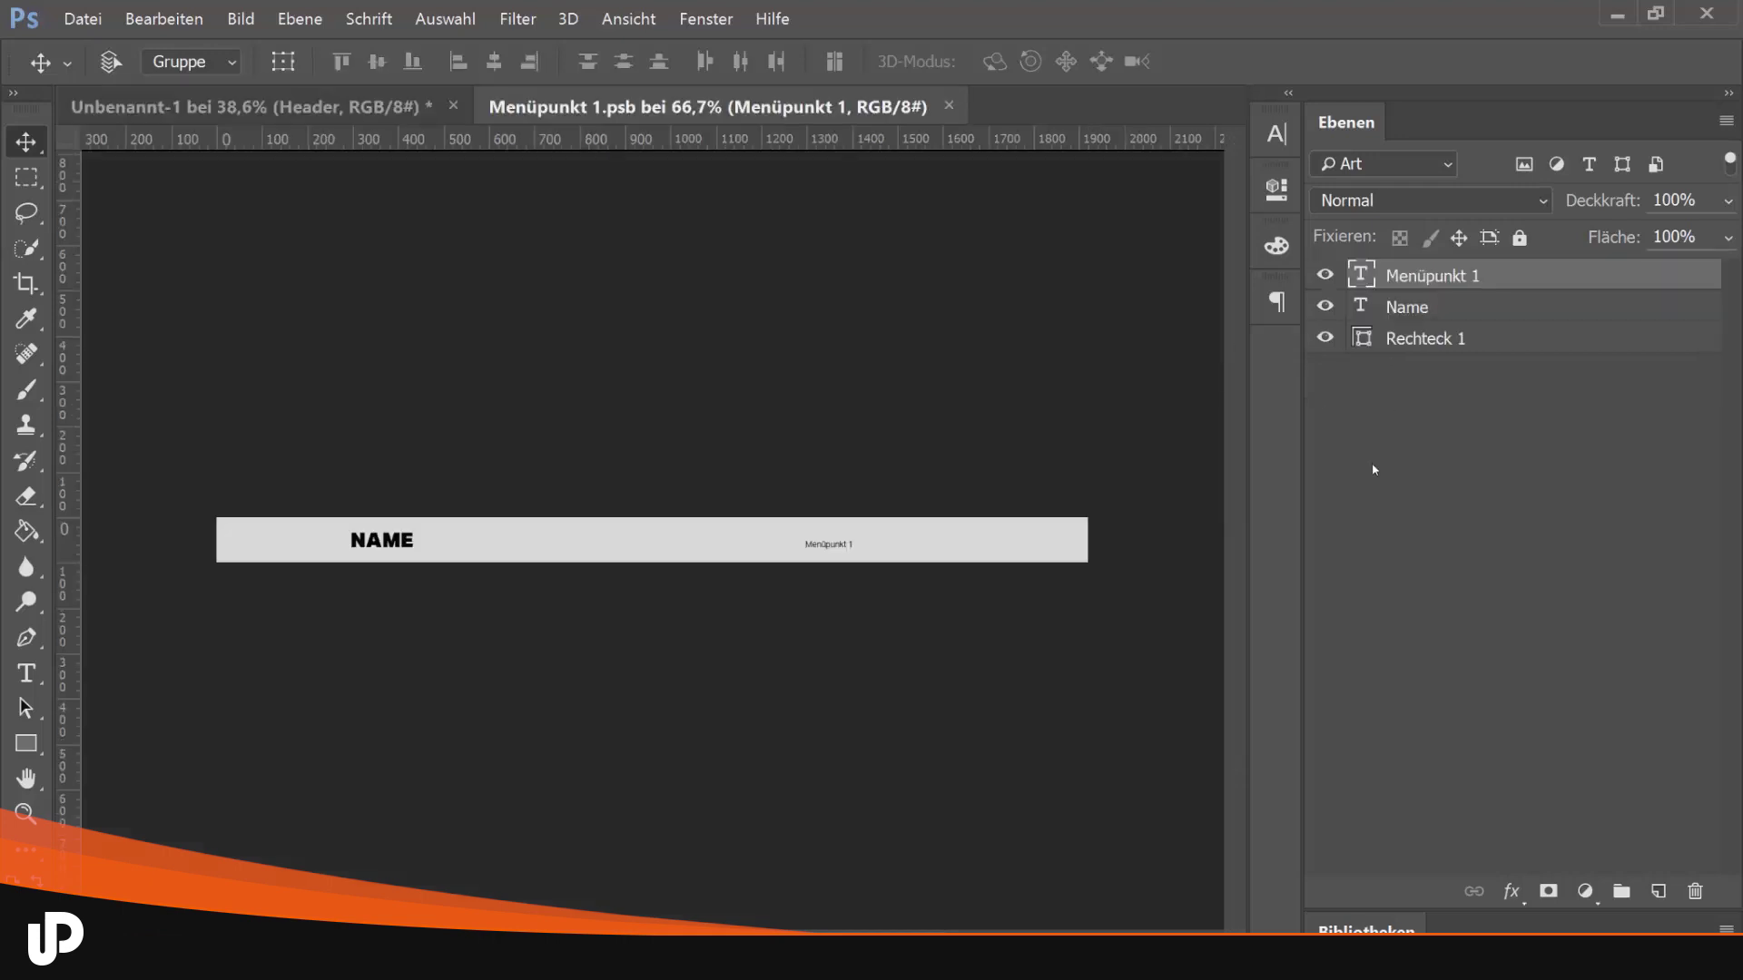
pyautogui.click(1421, 343)
pyautogui.click(1275, 190)
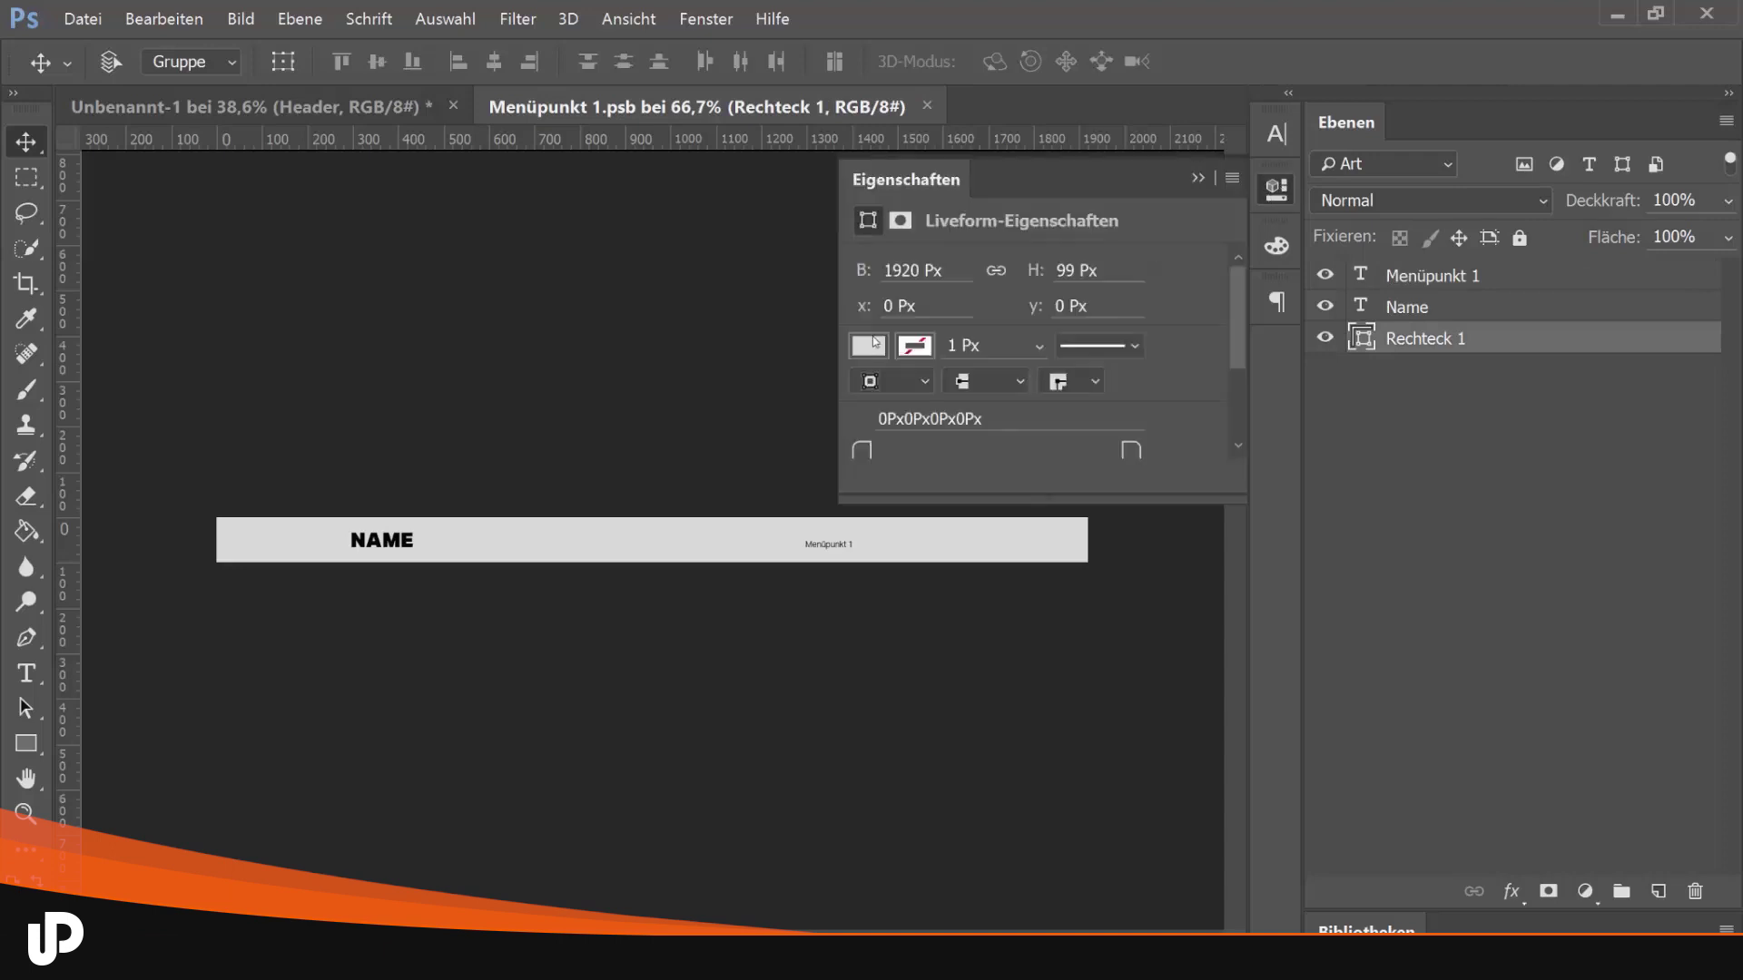
pyautogui.click(867, 345)
pyautogui.click(926, 543)
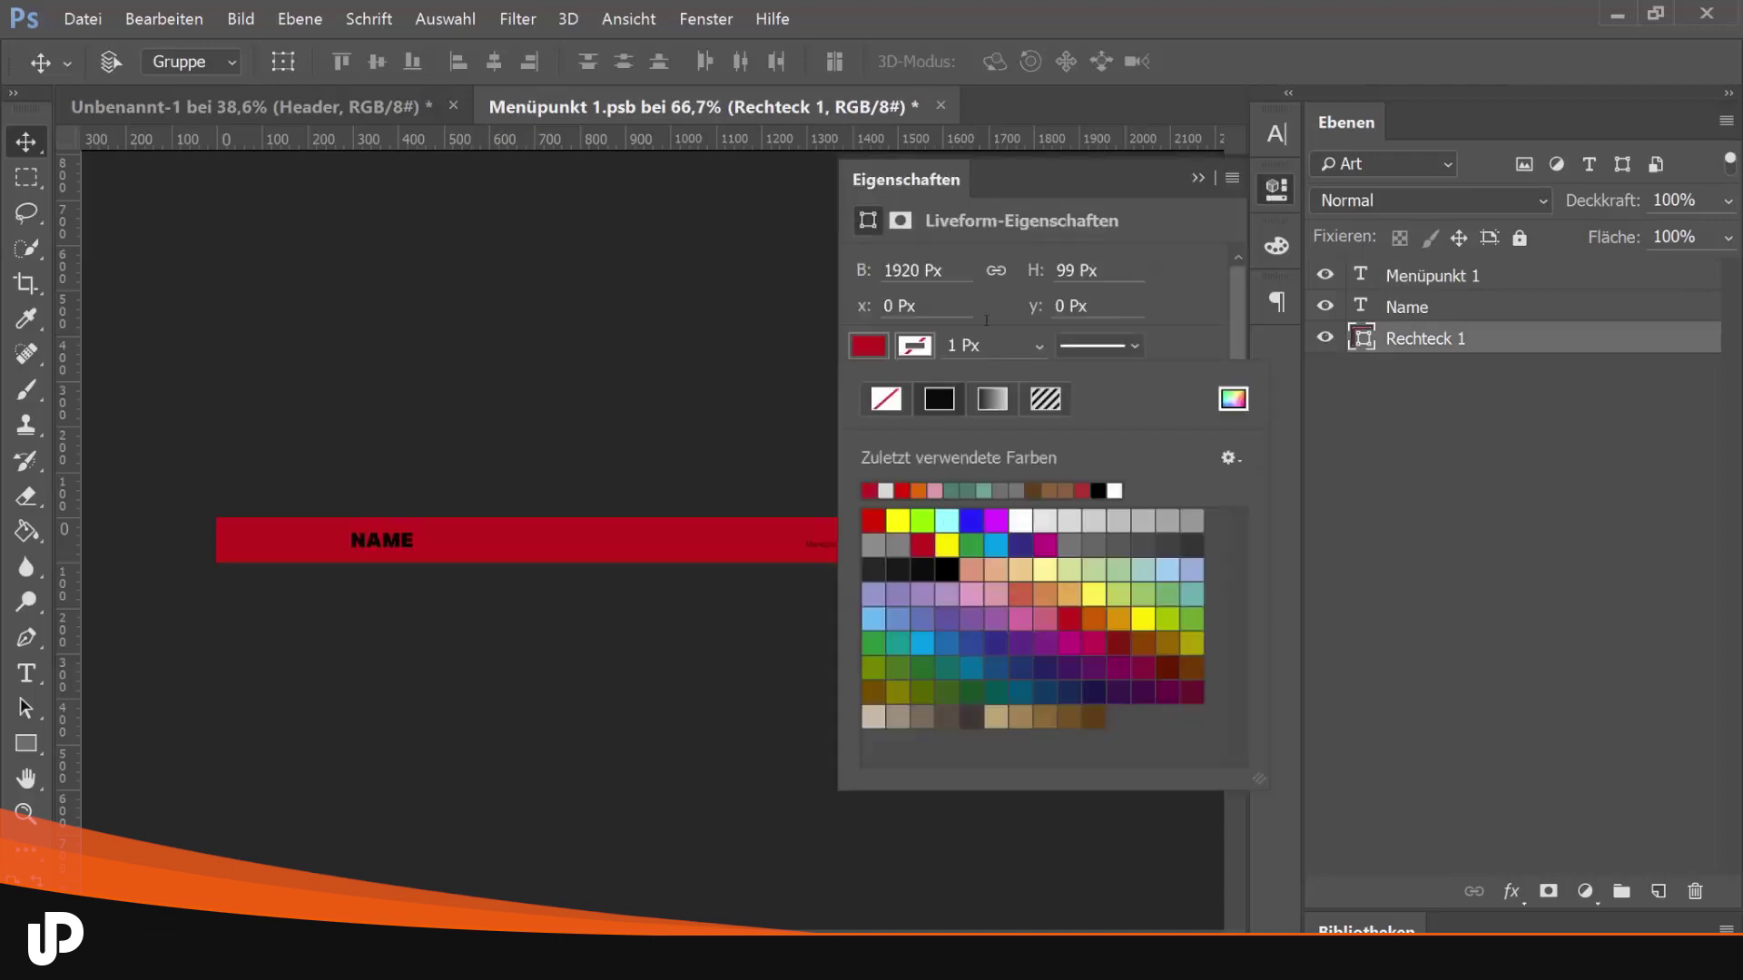
pyautogui.click(431, 108)
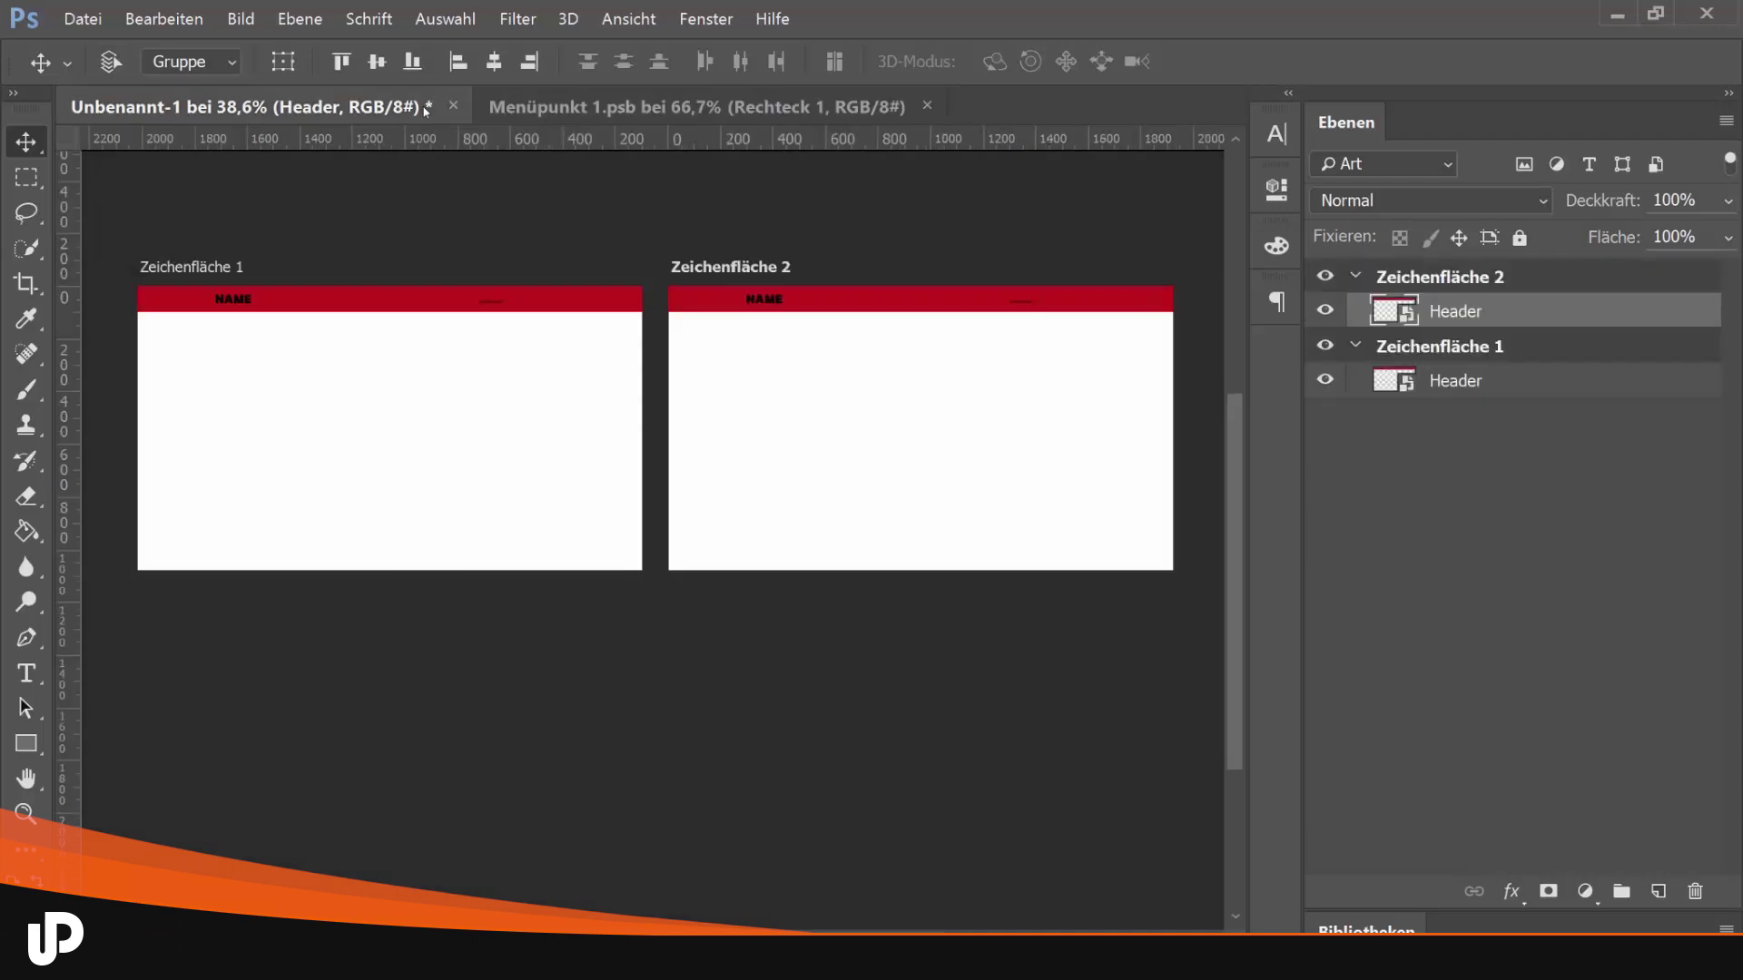
pyautogui.click(692, 108)
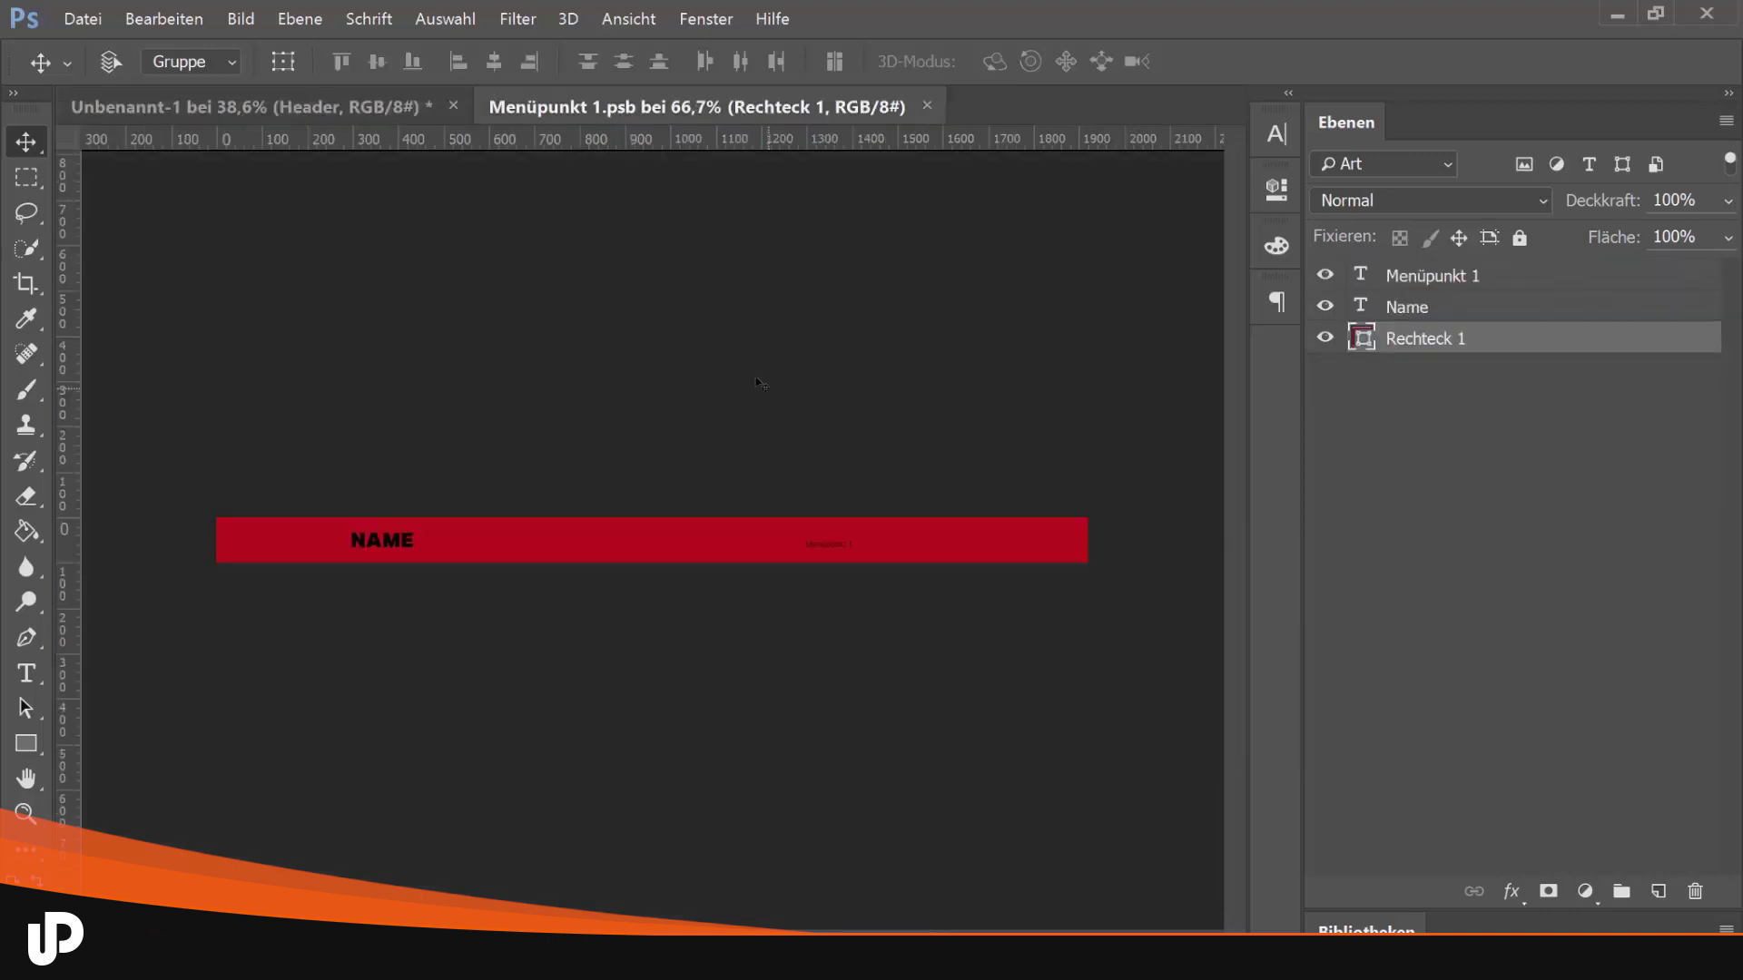
pyautogui.click(325, 105)
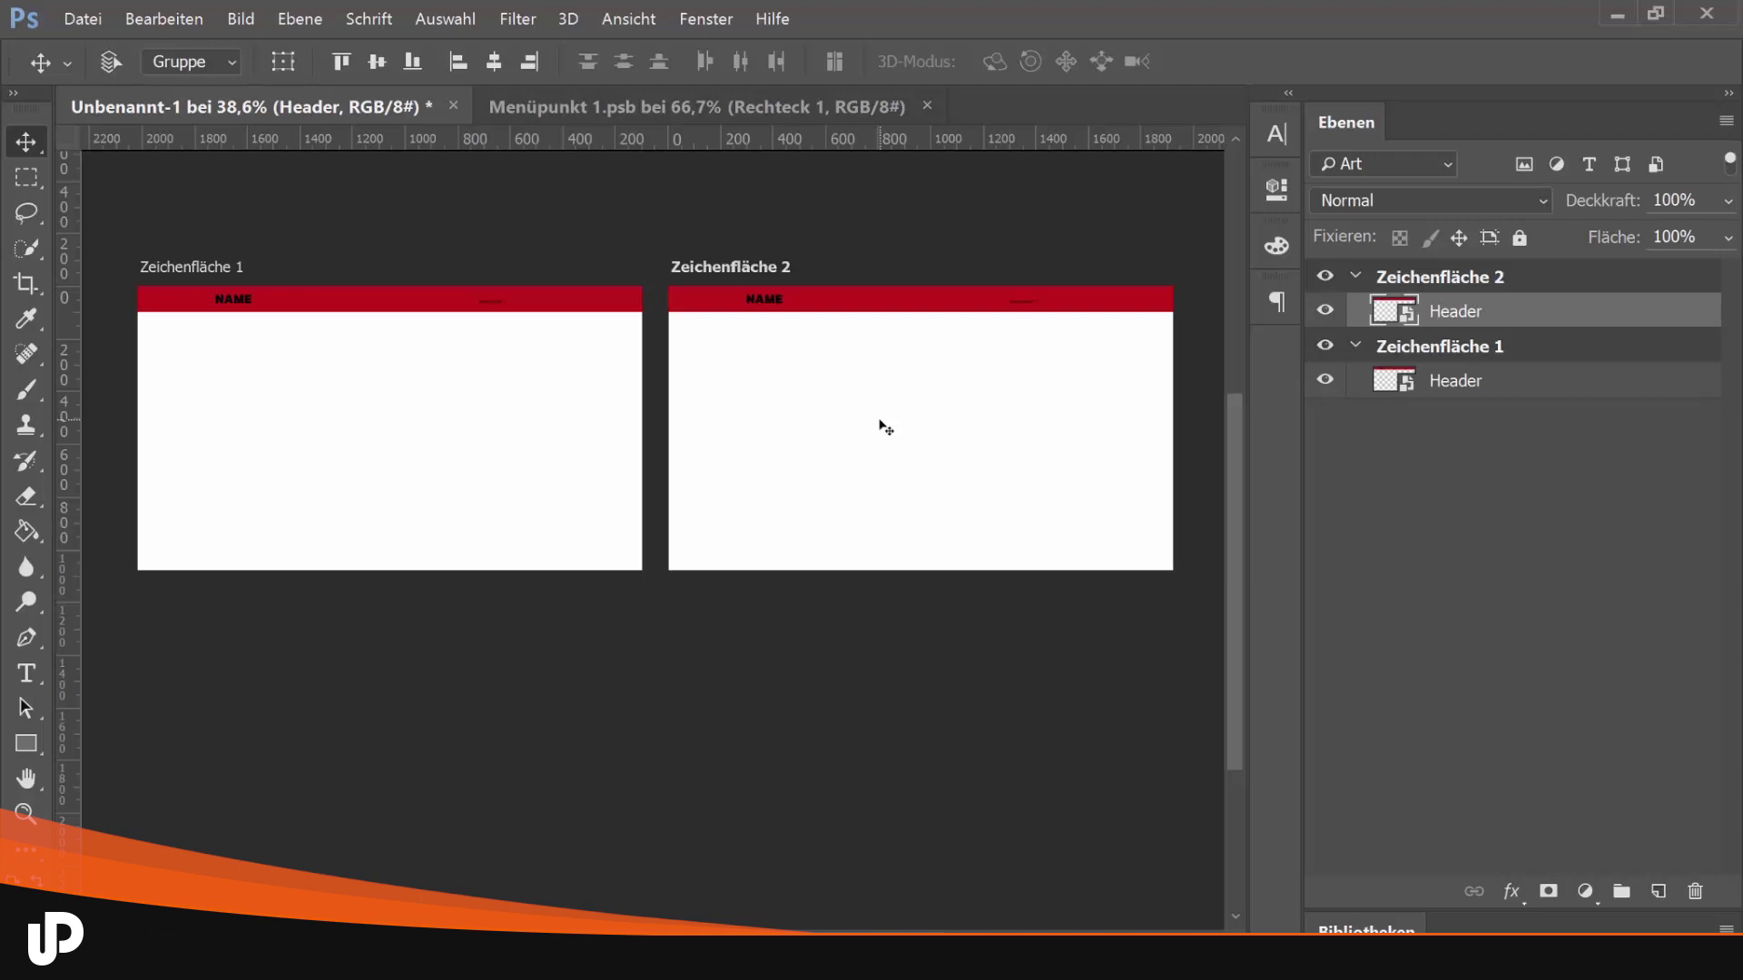
# Append ' Desktop' to the Zeichenfläche 1 header layer's name, making it Header Desktop
pyautogui.doubleClick(1466, 386)
pyautogui.click(1484, 382)
pyautogui.write('Desktop')
pyautogui.press('Return')
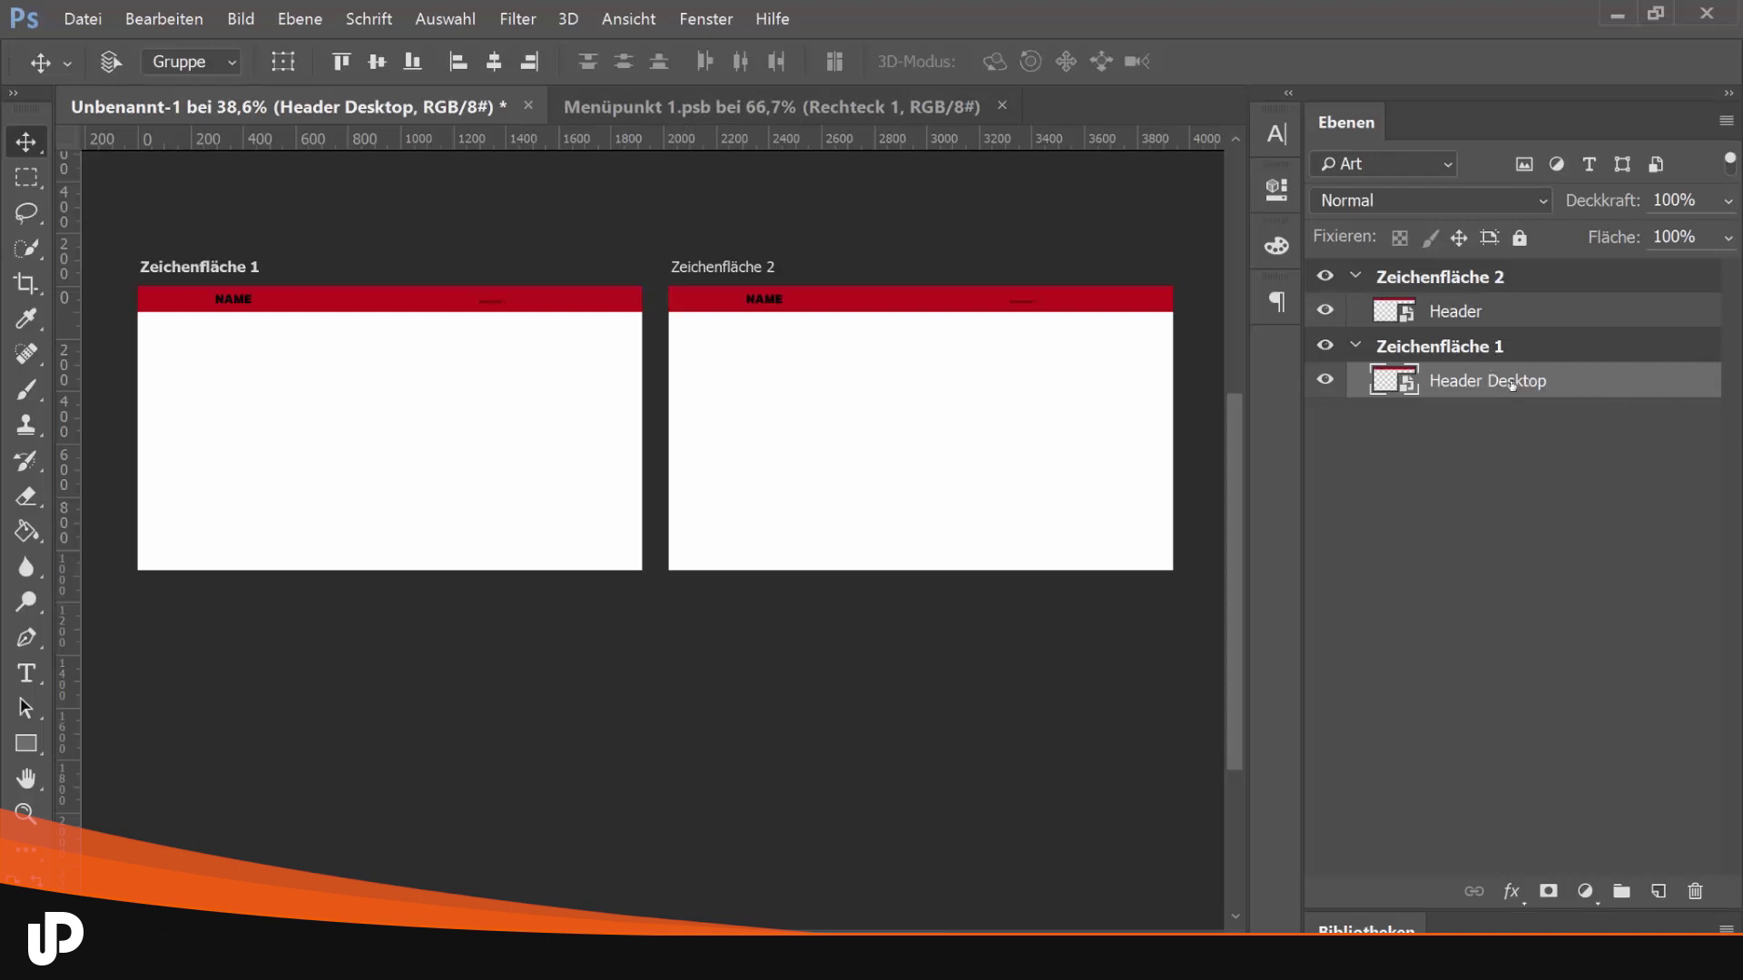
# Duplicate Header Desktop as 'Header Desktop v' and move it lower on Zeichenfläche 1
pyautogui.rightClick(1511, 385)
pyautogui.click(1464, 414)
pyautogui.hotkey('ctrl', 'j')
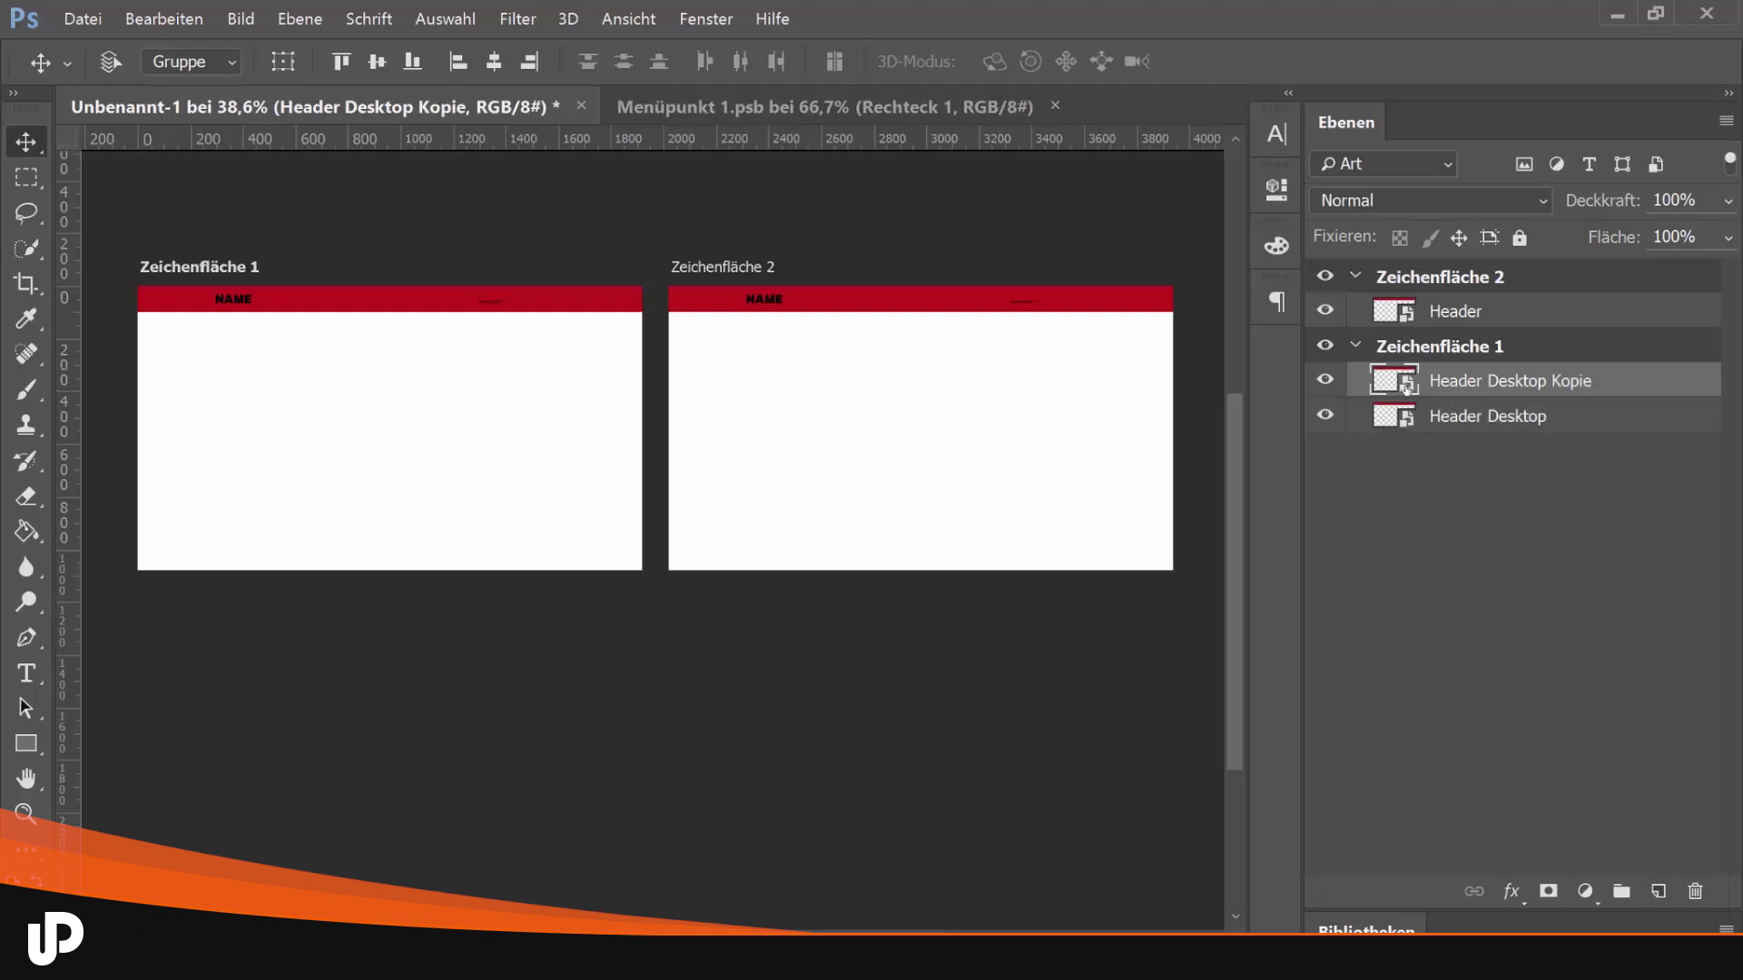
pyautogui.doubleClick(1478, 386)
pyautogui.click(1547, 382)
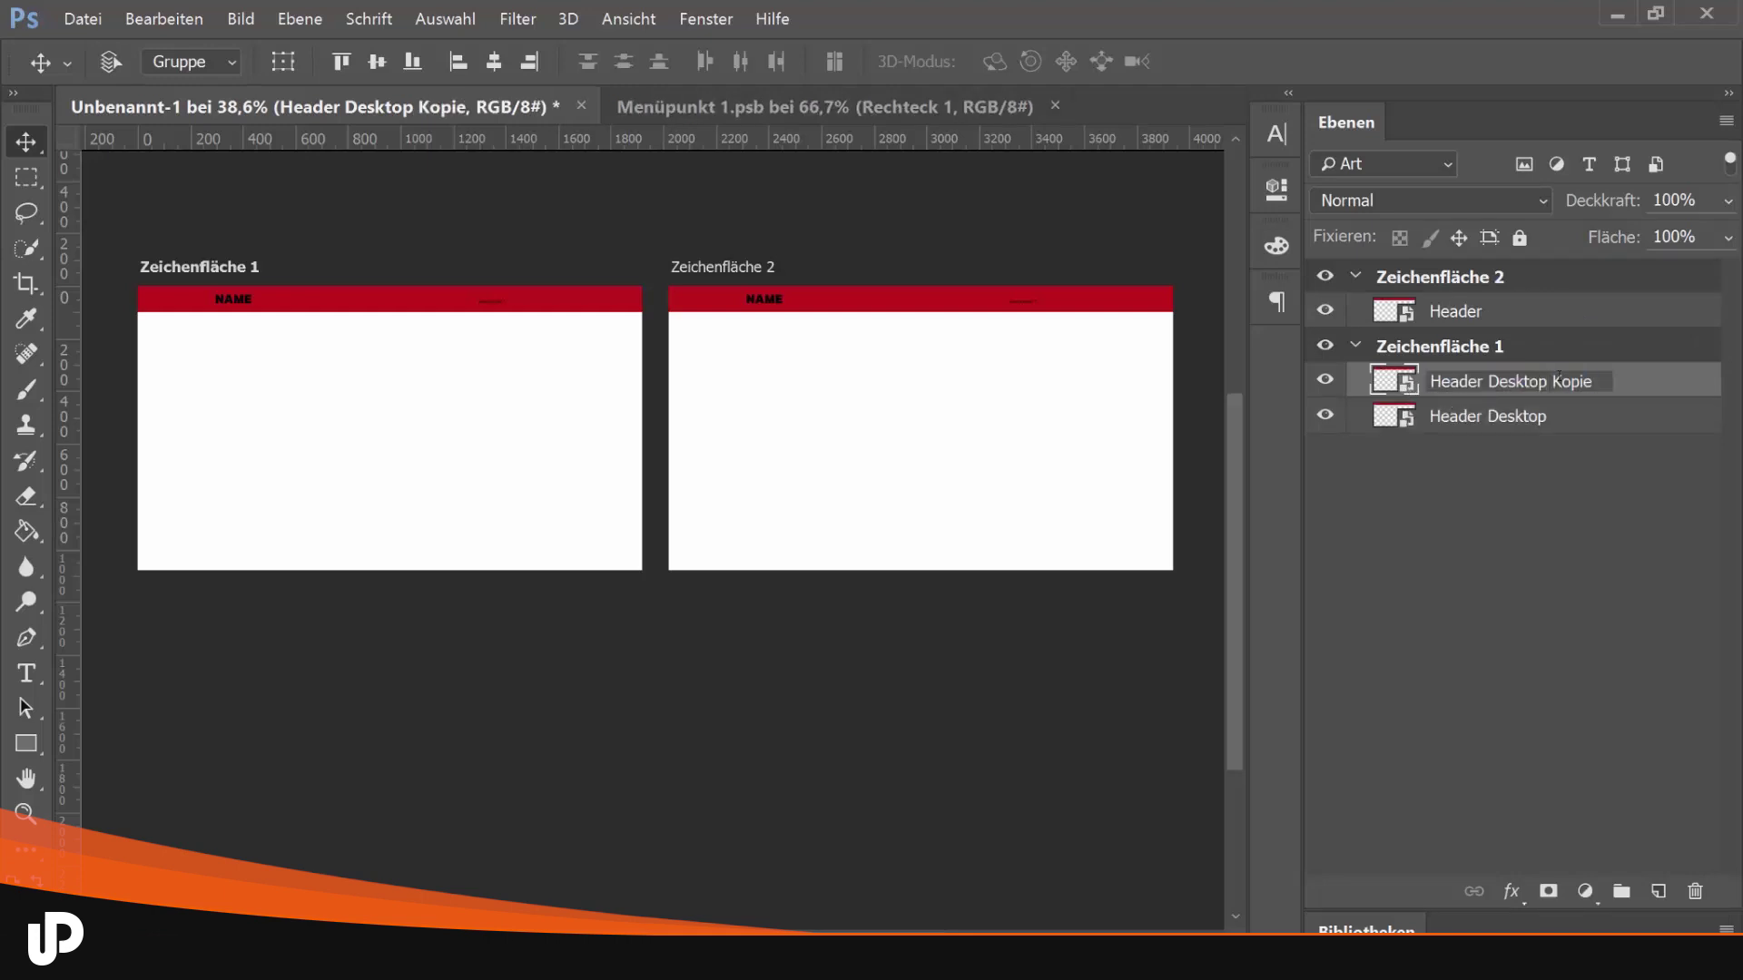
pyautogui.press('Delete')
pyautogui.press('Delete')
pyautogui.press('Delete')
pyautogui.write('v')
pyautogui.press('Return')
pyautogui.moveTo(527, 336); pyautogui.dragTo(507, 336)
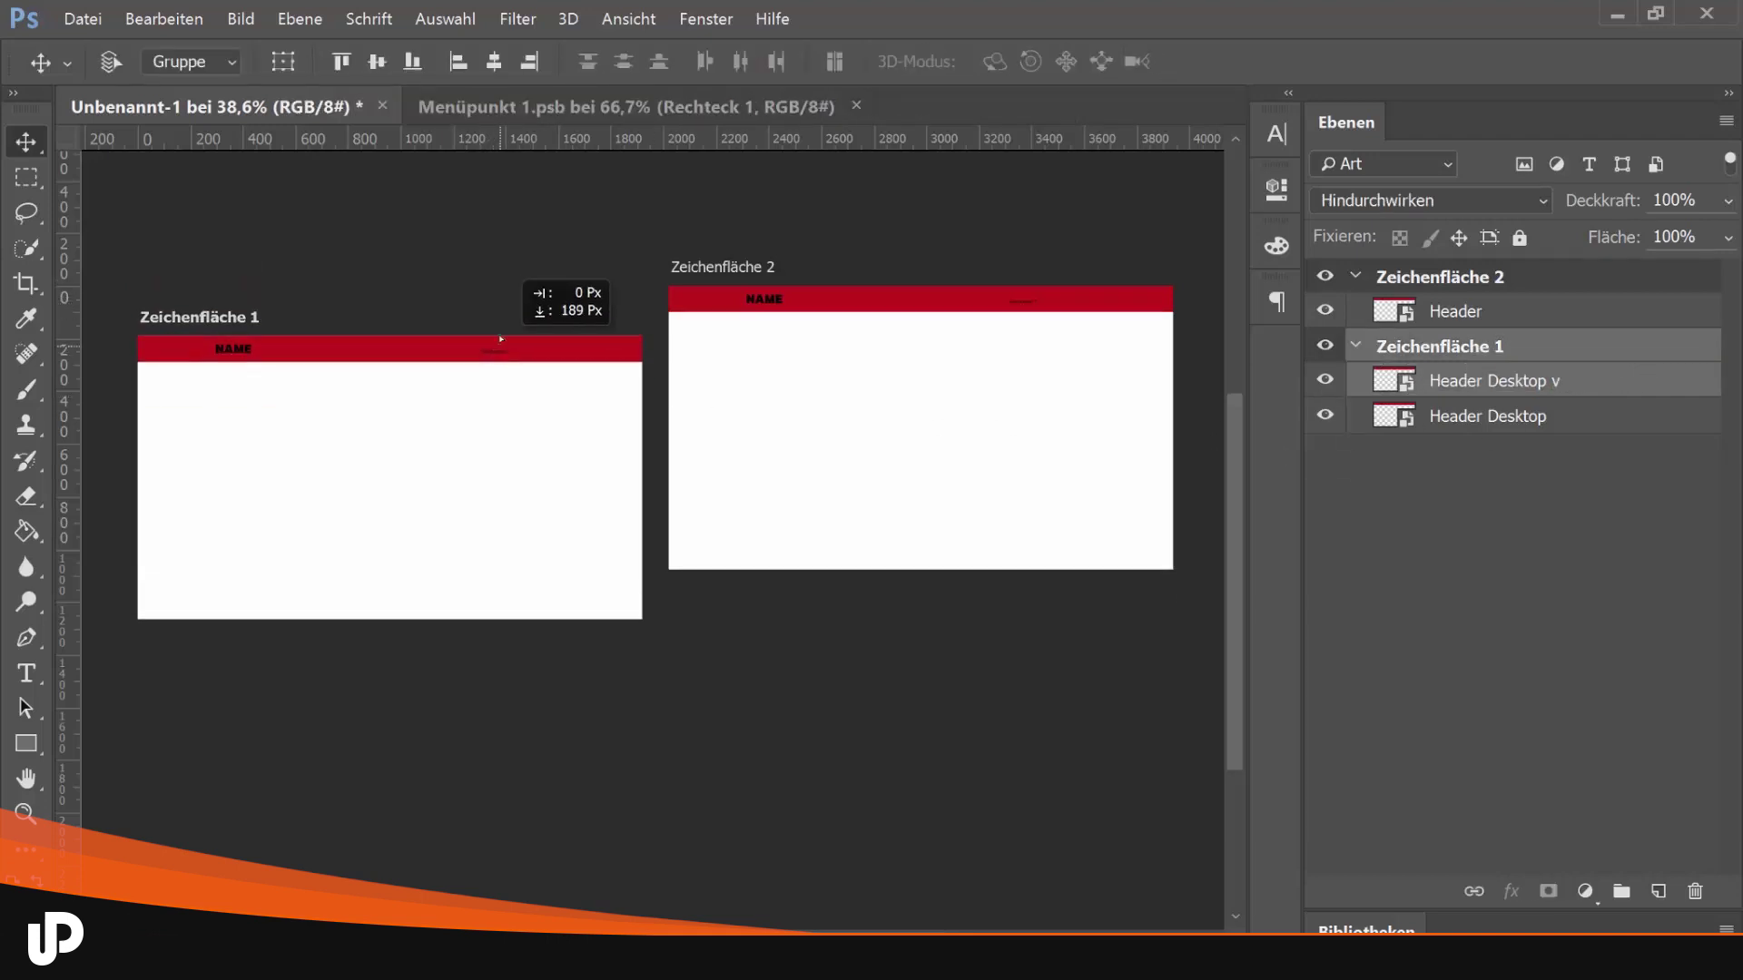
pyautogui.click(463, 301)
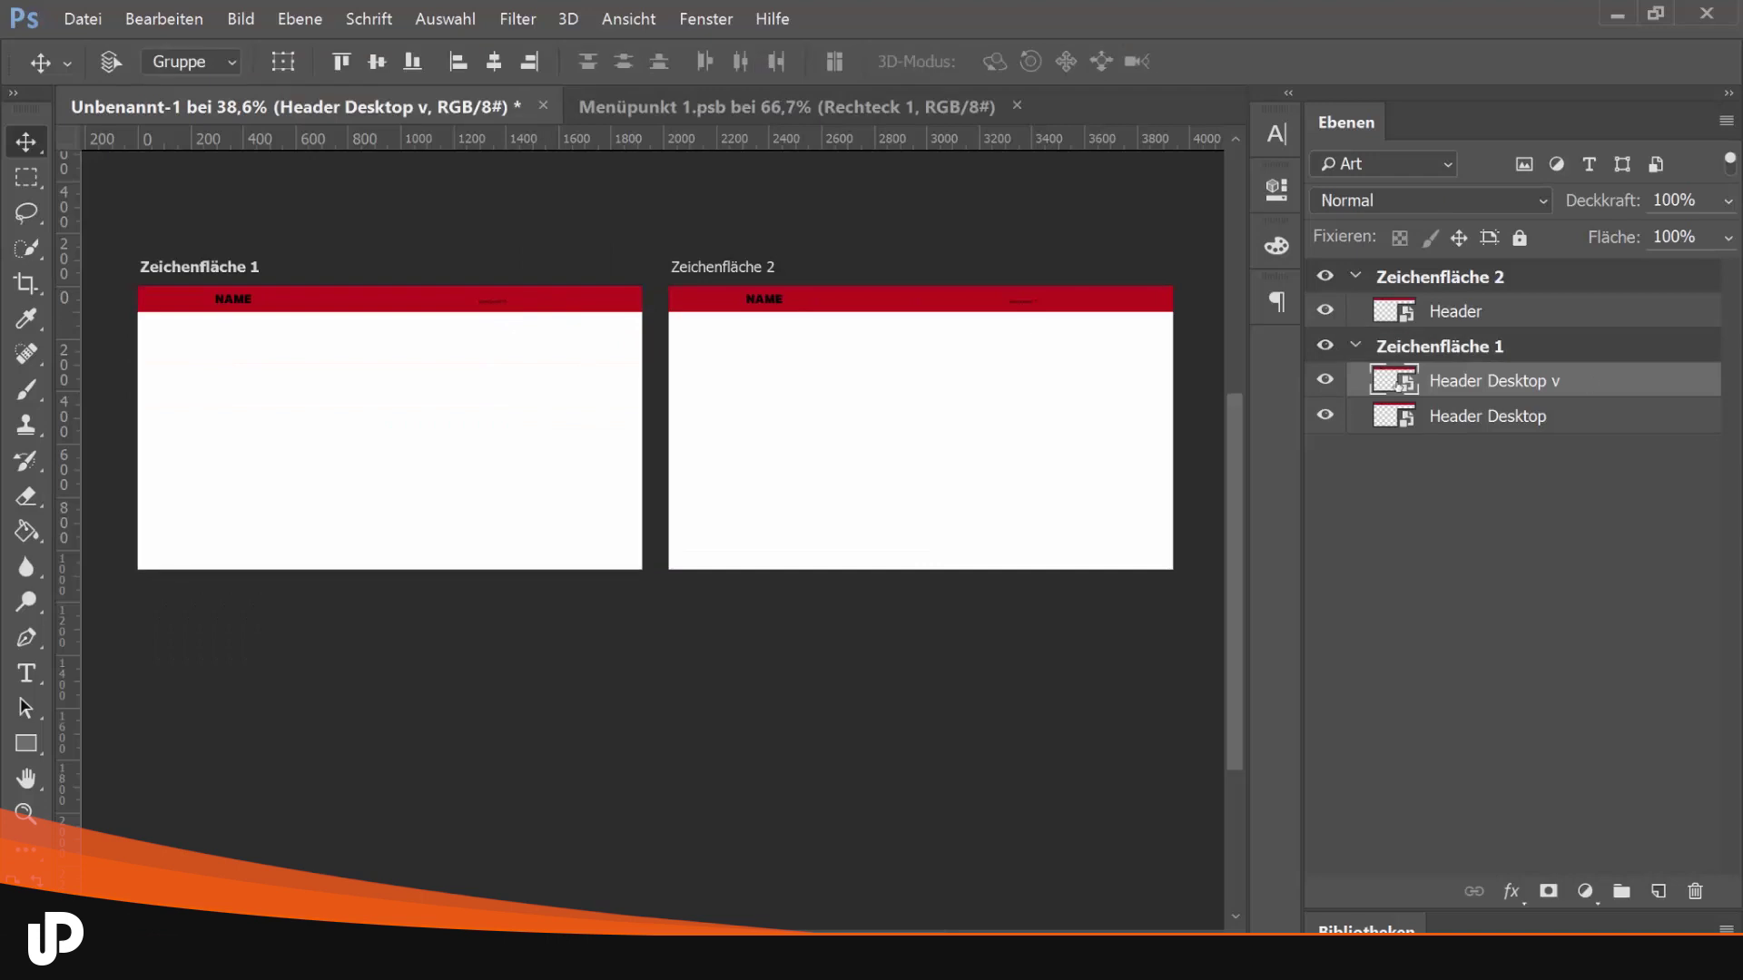
pyautogui.moveTo(463, 302); pyautogui.dragTo(463, 404)
# Hide Rechteck 1 in Menüpunkt 1.psb, save it, then delete the Header Desktop v copy
pyautogui.click(799, 109)
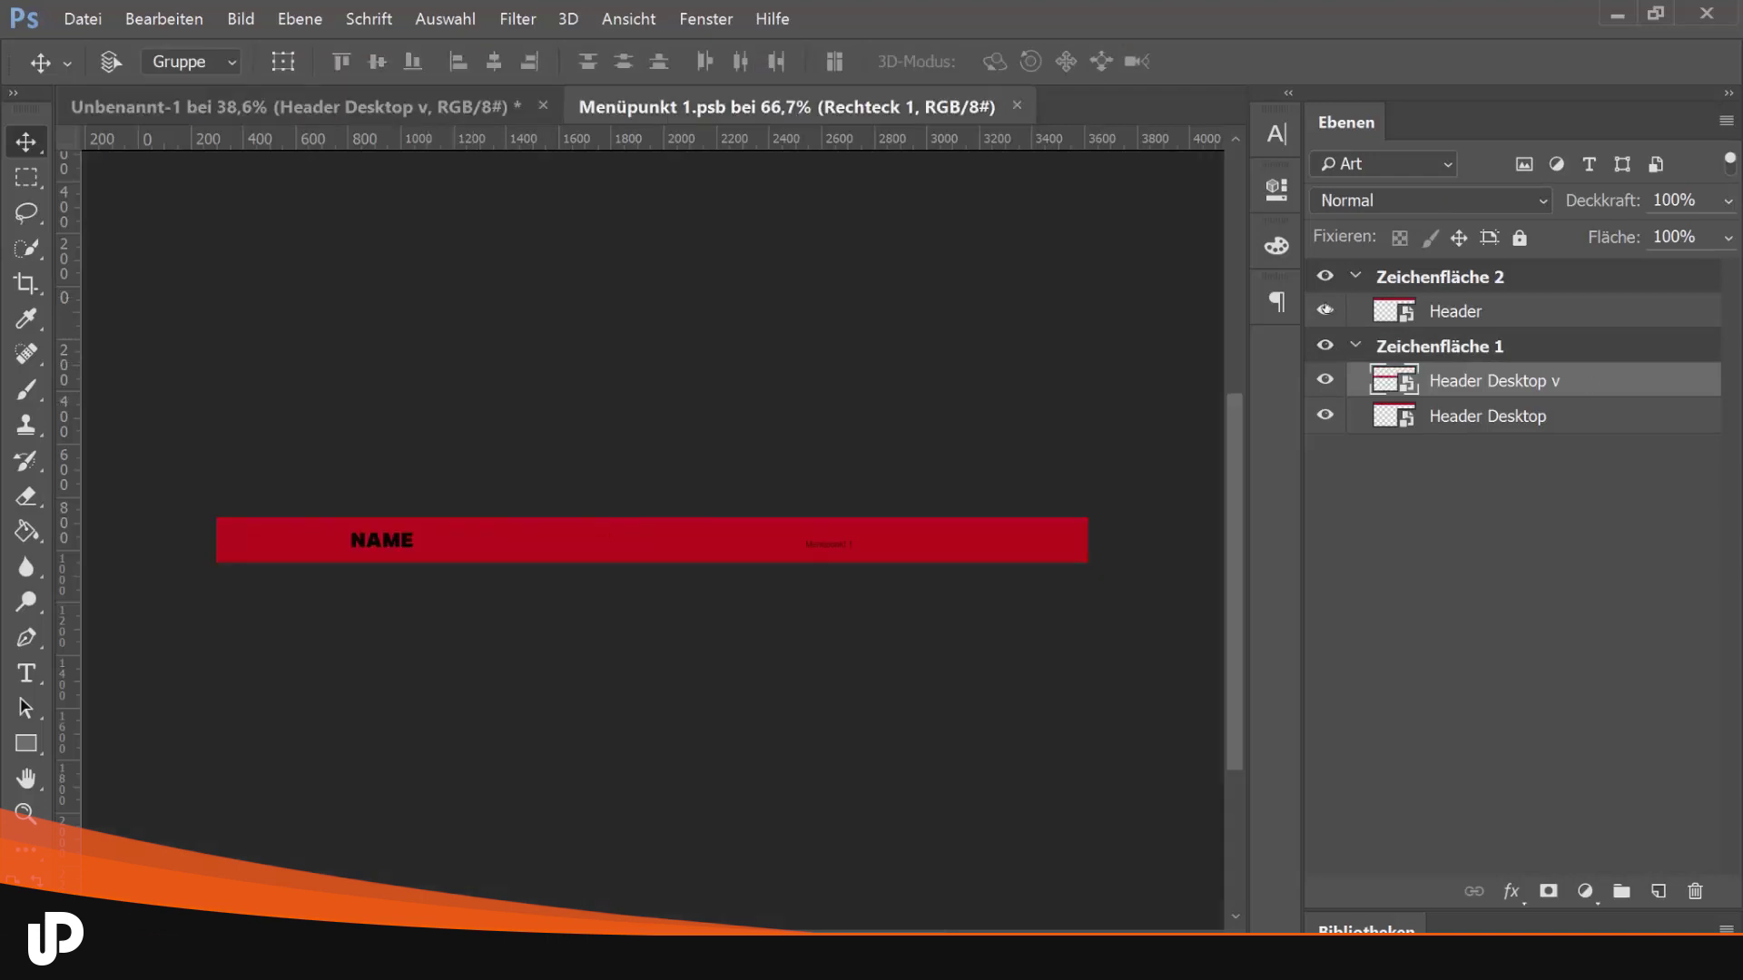
pyautogui.click(1325, 338)
pyautogui.hotkey('ctrl', 's')
pyautogui.click(291, 106)
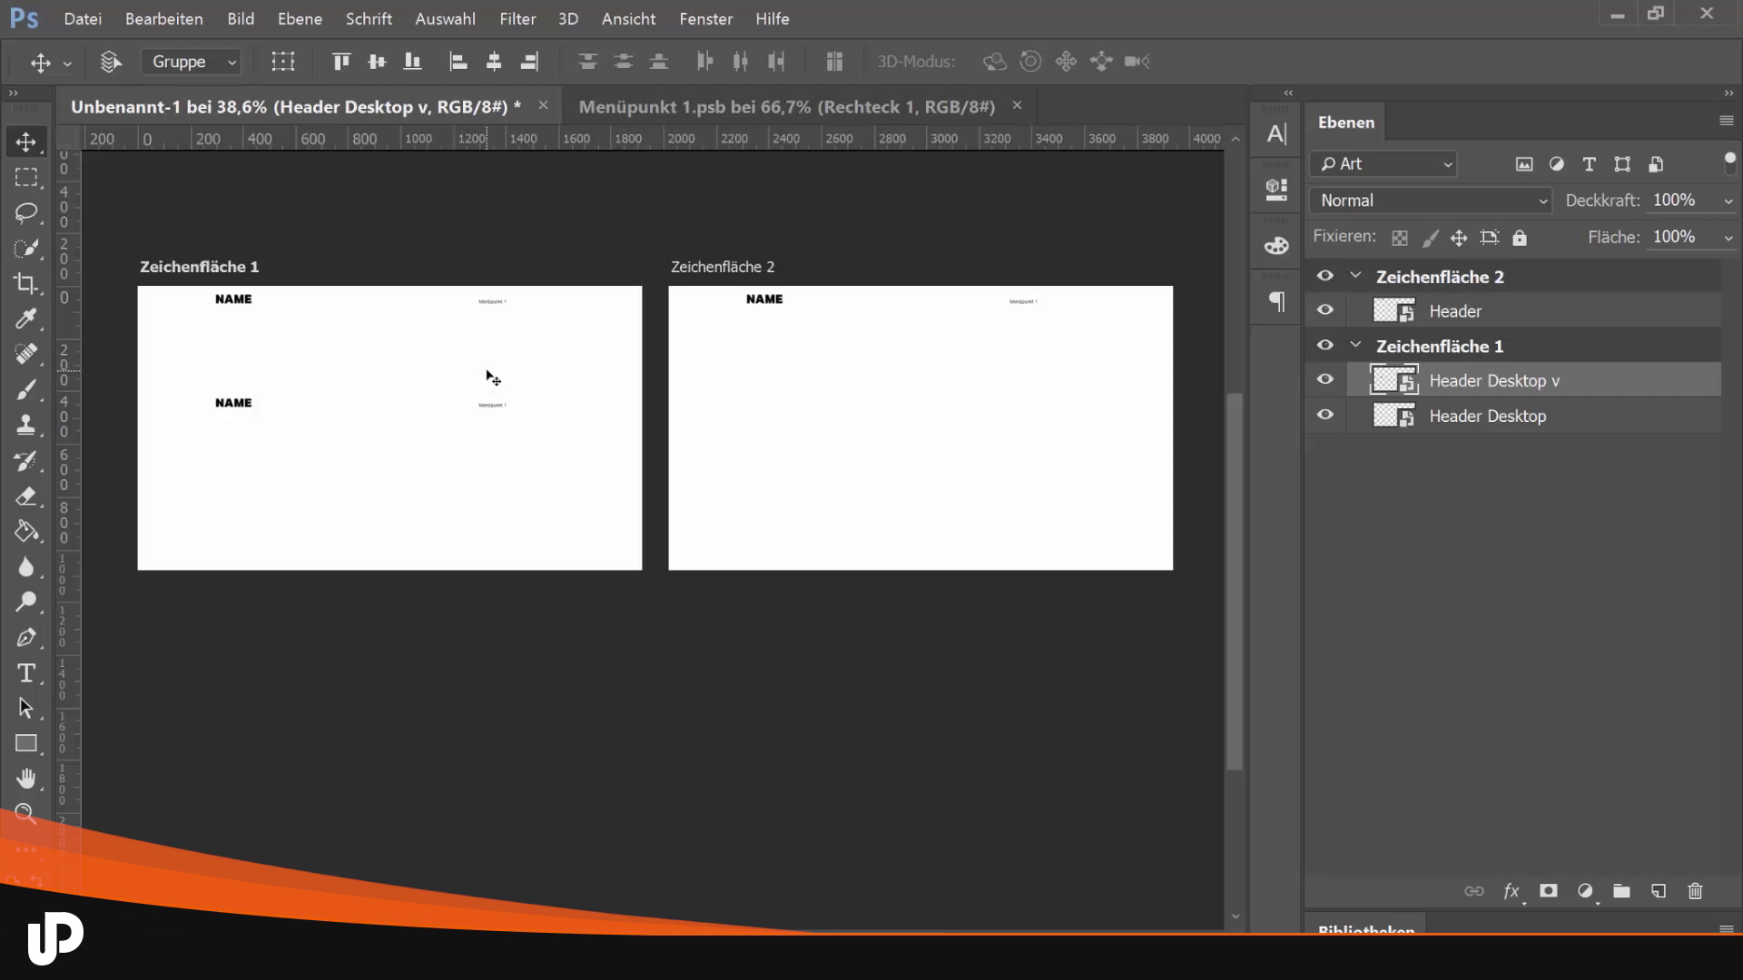
pyautogui.press('Delete')
# Make an independent smart-object copy named Header Tablet and move it 365 px down
pyautogui.rightClick(1532, 385)
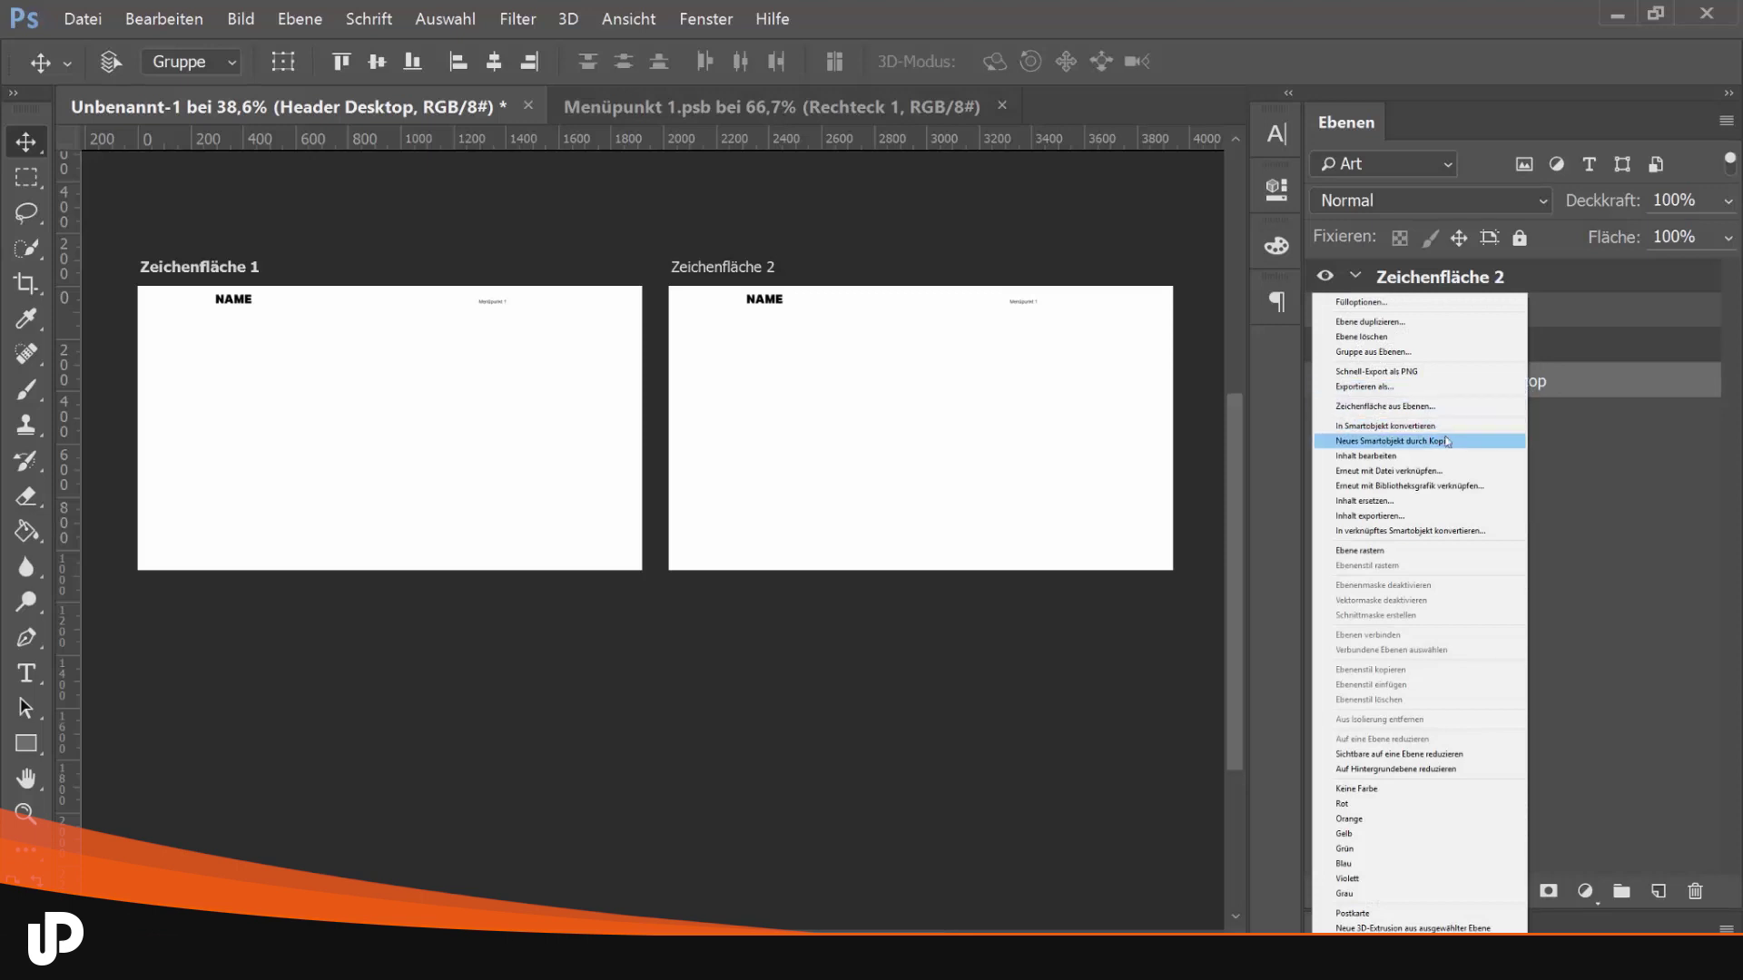
pyautogui.click(1384, 442)
pyautogui.doubleClick(1489, 376)
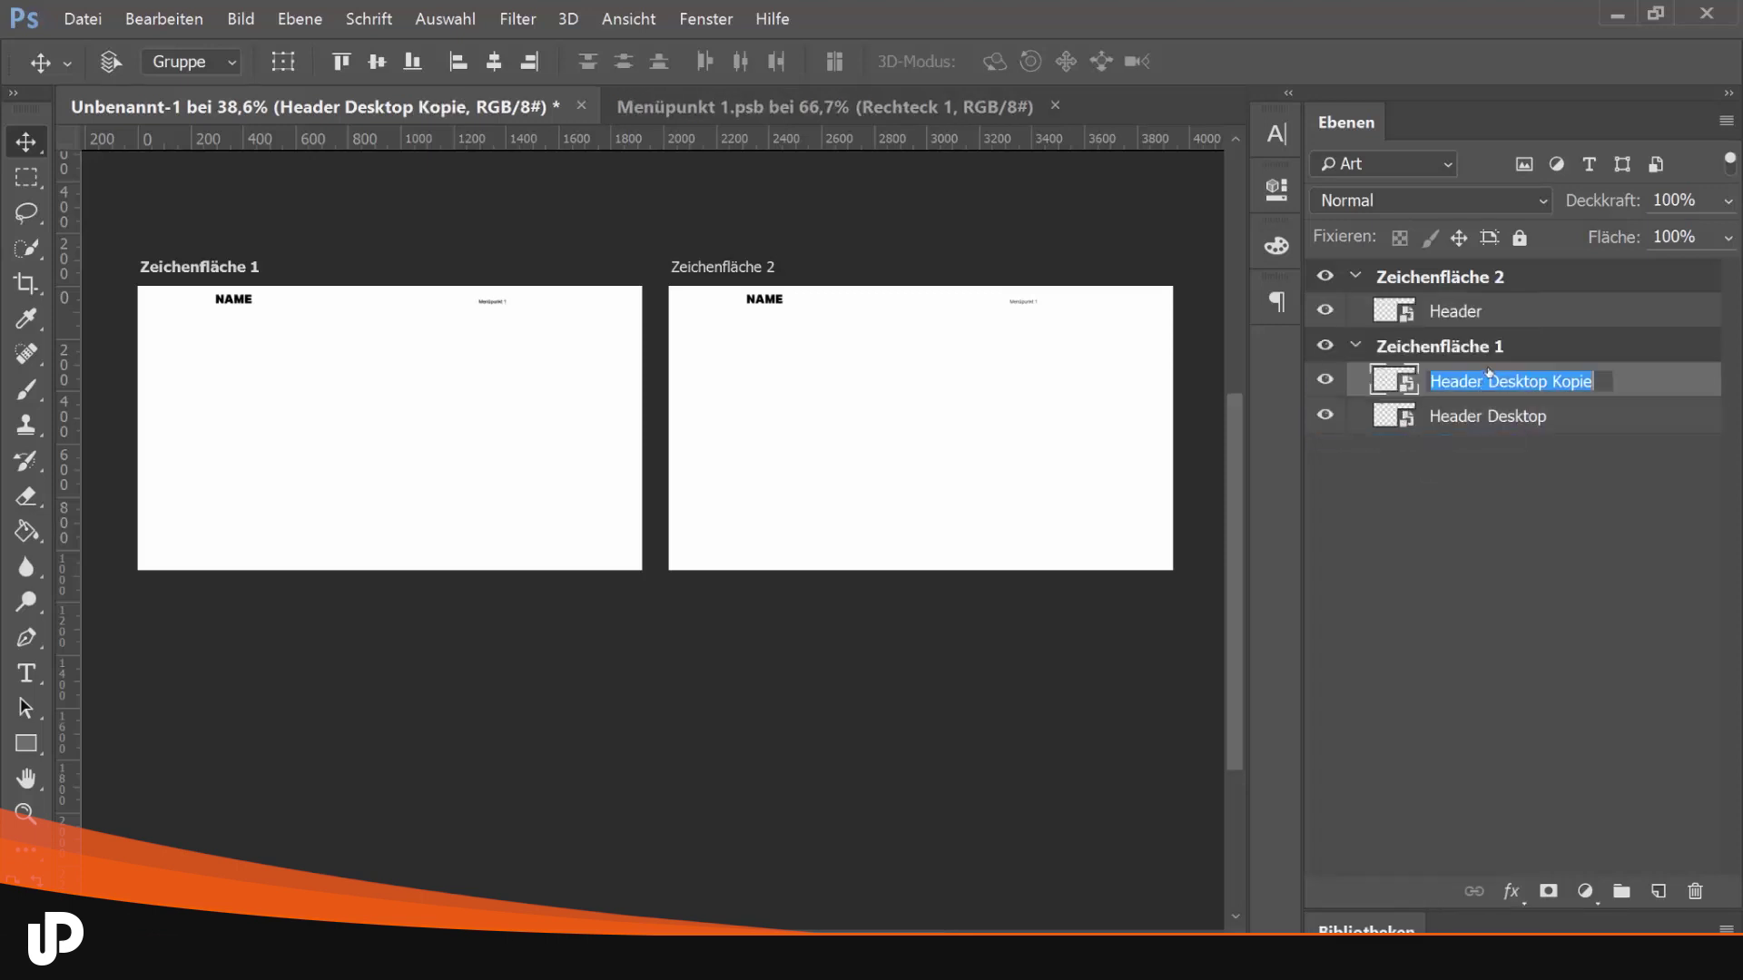
pyautogui.write('Header Tablet')
pyautogui.press('Return')
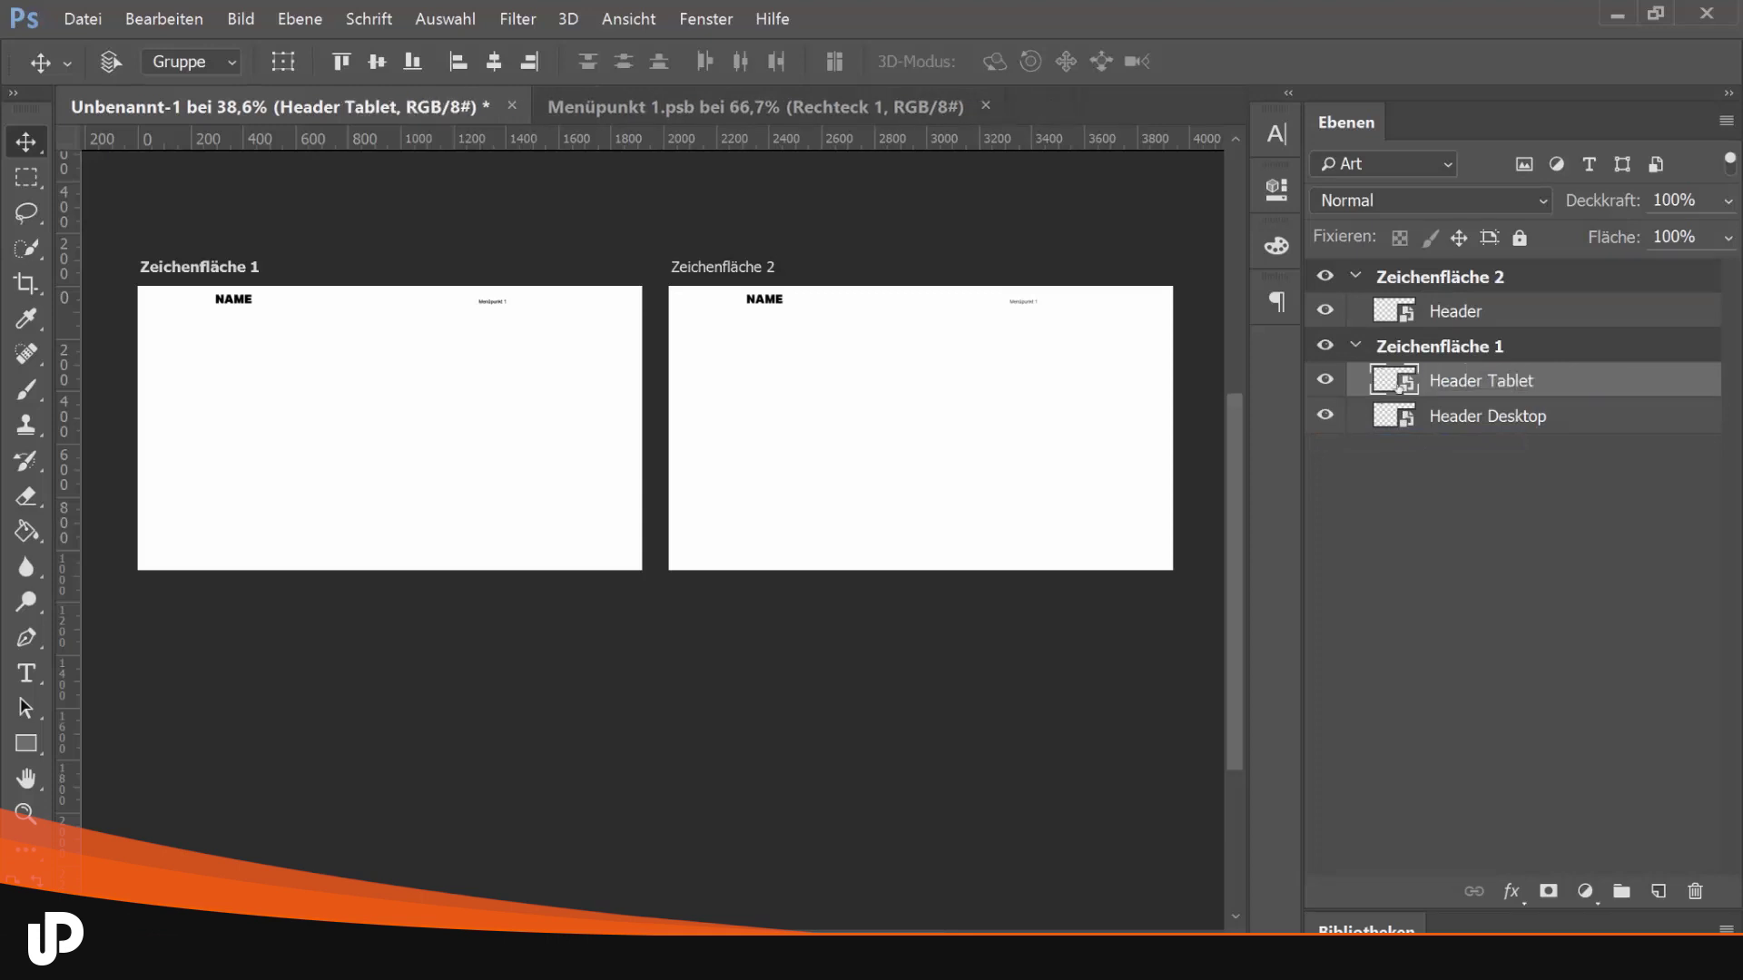
pyautogui.moveTo(420, 314); pyautogui.dragTo(421, 409)
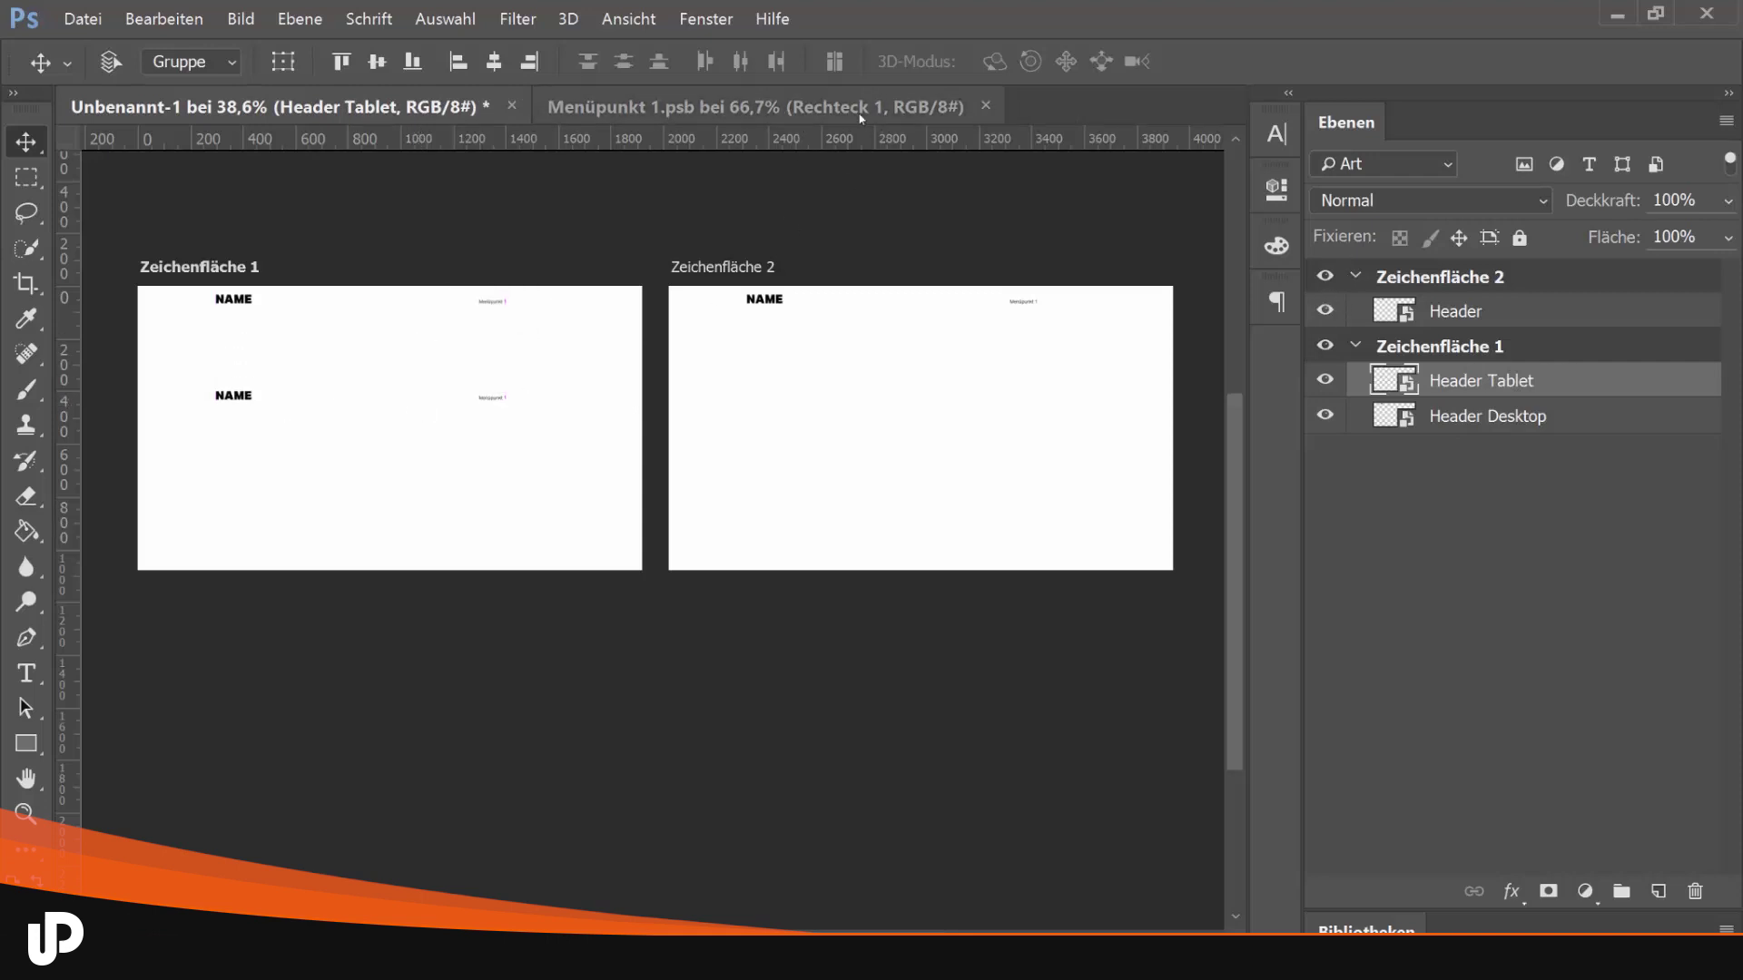
# Show the red Rechteck 1 bar again in the smart object contents and save
pyautogui.click(861, 107)
pyautogui.click(1326, 338)
pyautogui.hotkey('ctrl', 's')
# Return to Unbenannt-1, then come back to the Menüpunkt 1.psb tab
pyautogui.click(382, 107)
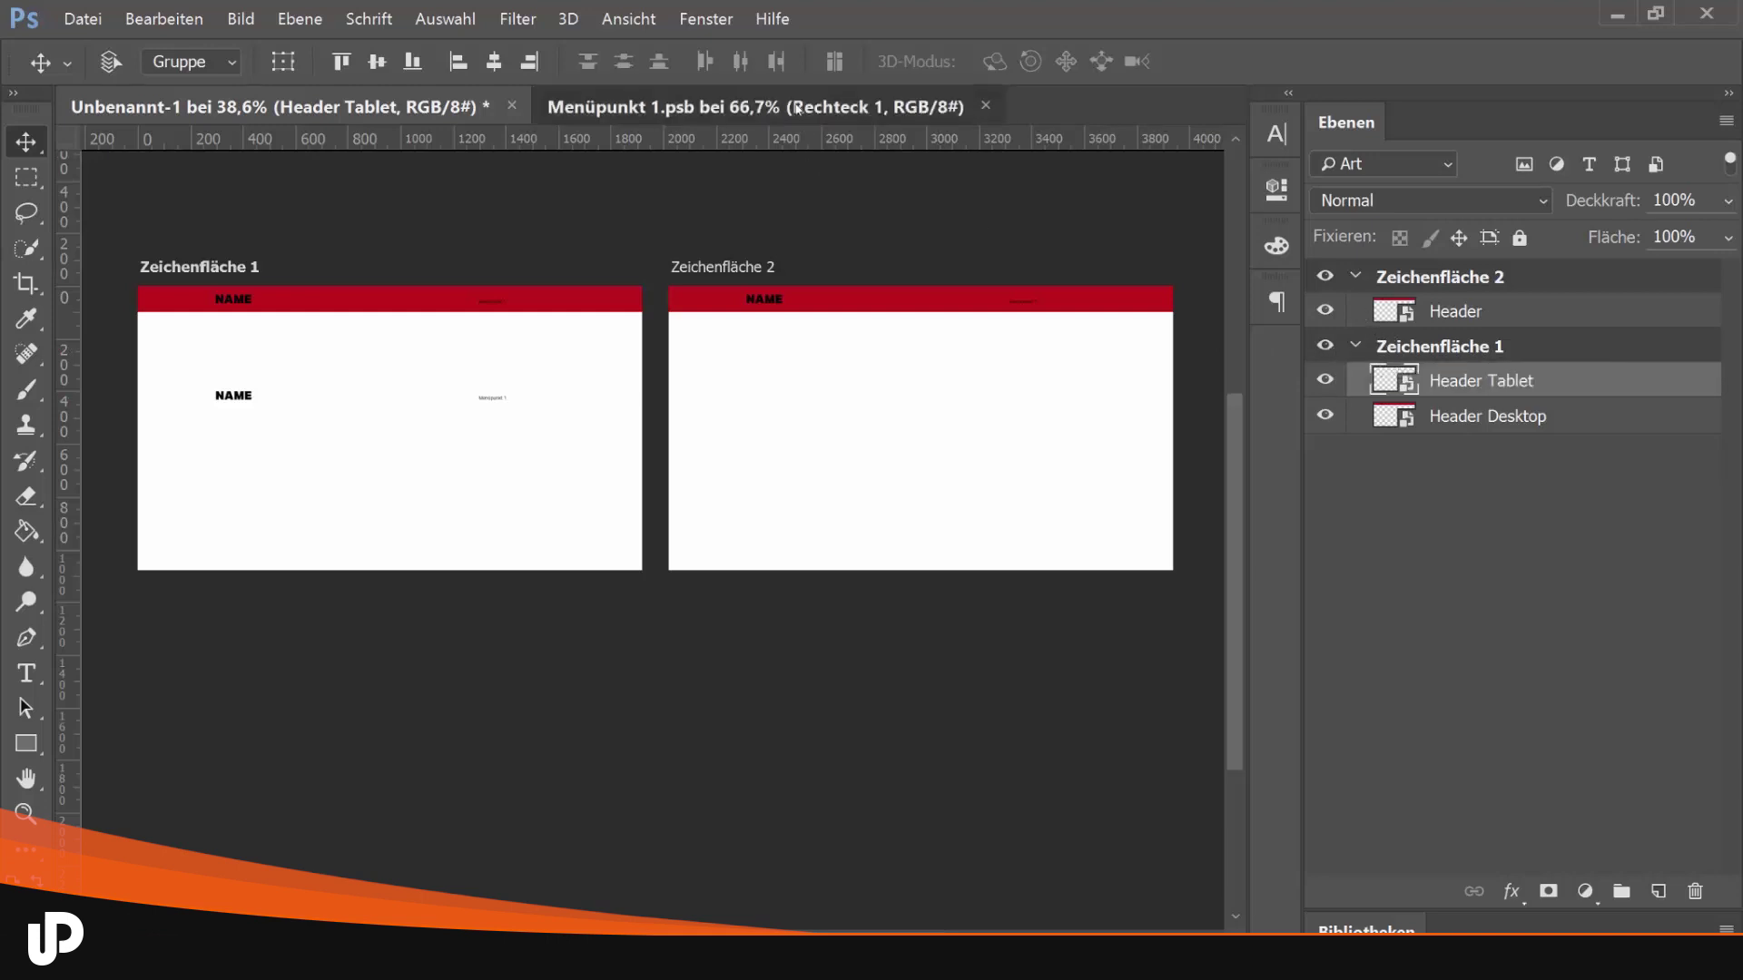
pyautogui.click(754, 106)
pyautogui.press('alt')
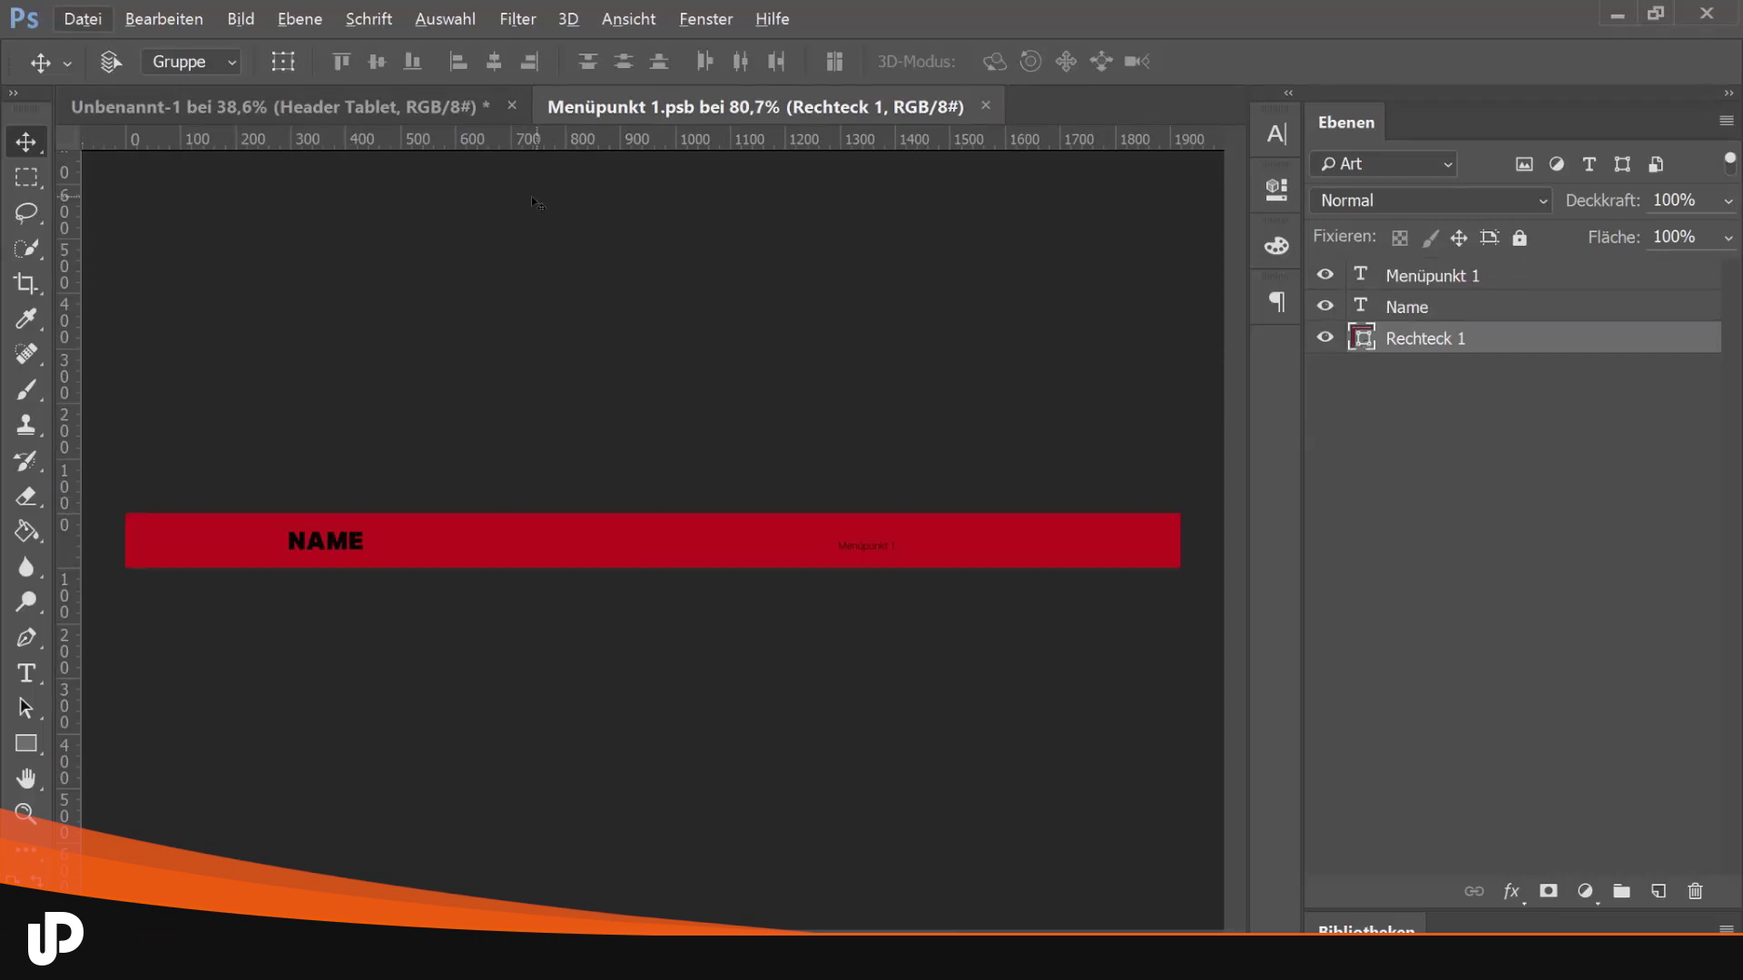
# Back in the main document, pan to inspect Zeichenfläche 2's red header with NAME and Menüpunkt 1
pyautogui.click(272, 106)
pyautogui.scroll(5, 817, 400)
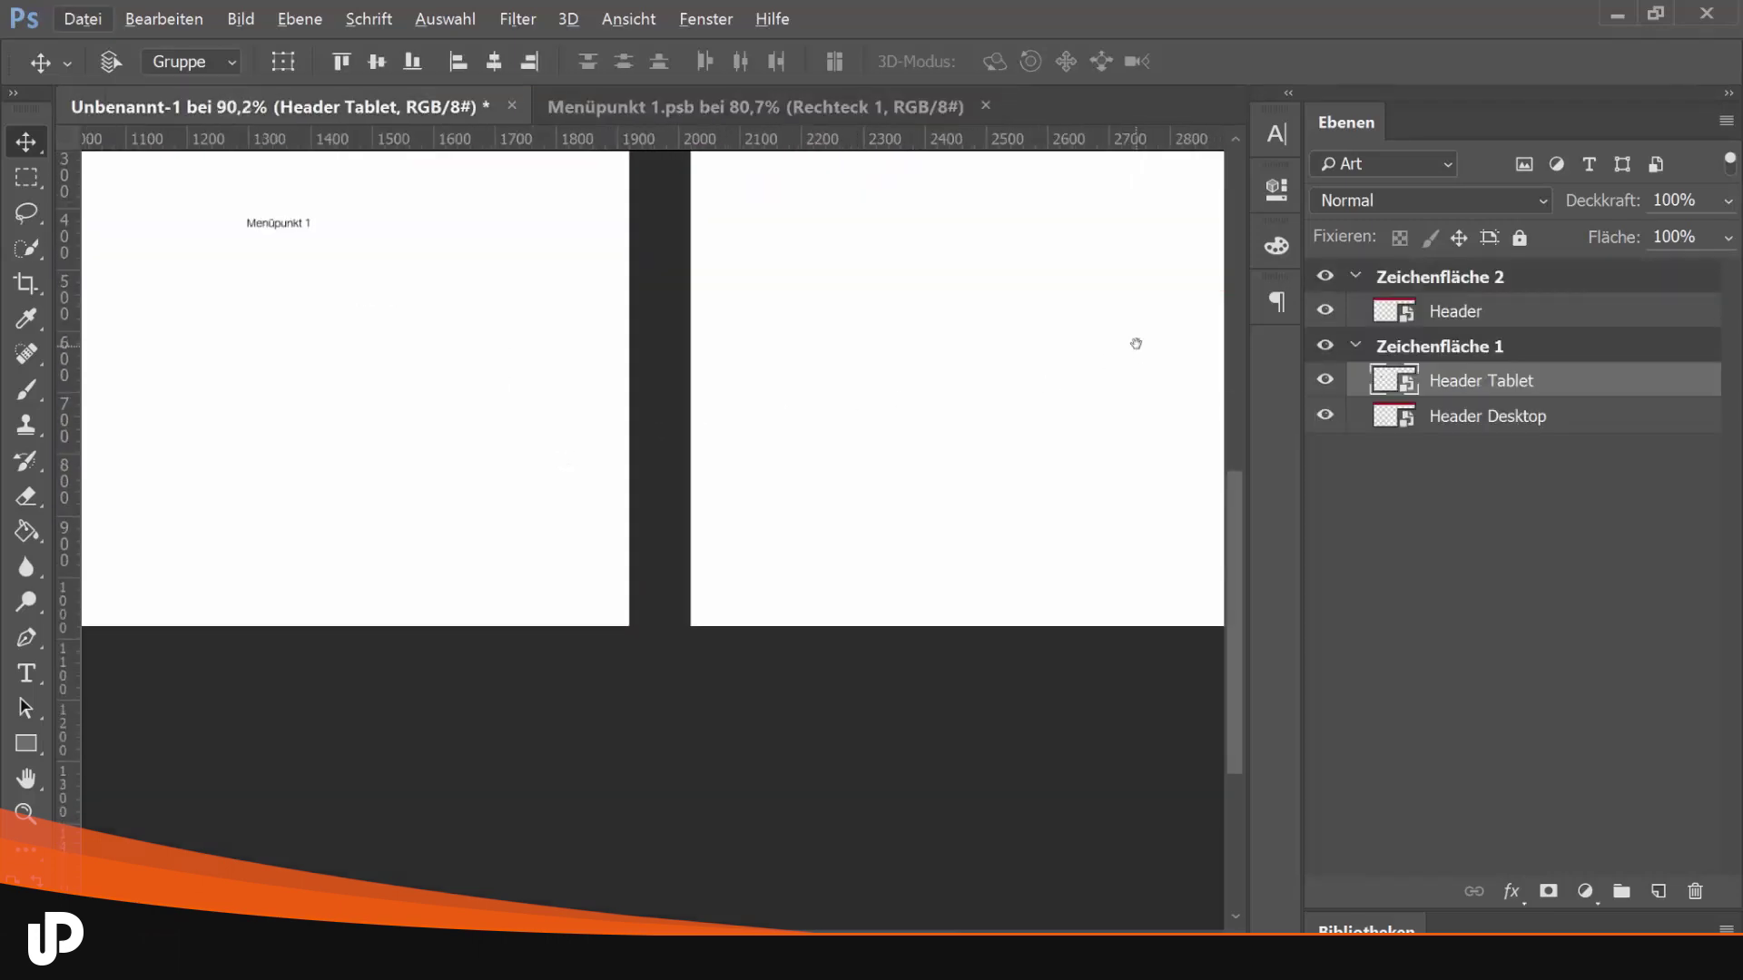
pyautogui.moveTo(1136, 343); pyautogui.dragTo(432, 517)
pyautogui.scroll(-1, 529, 510)
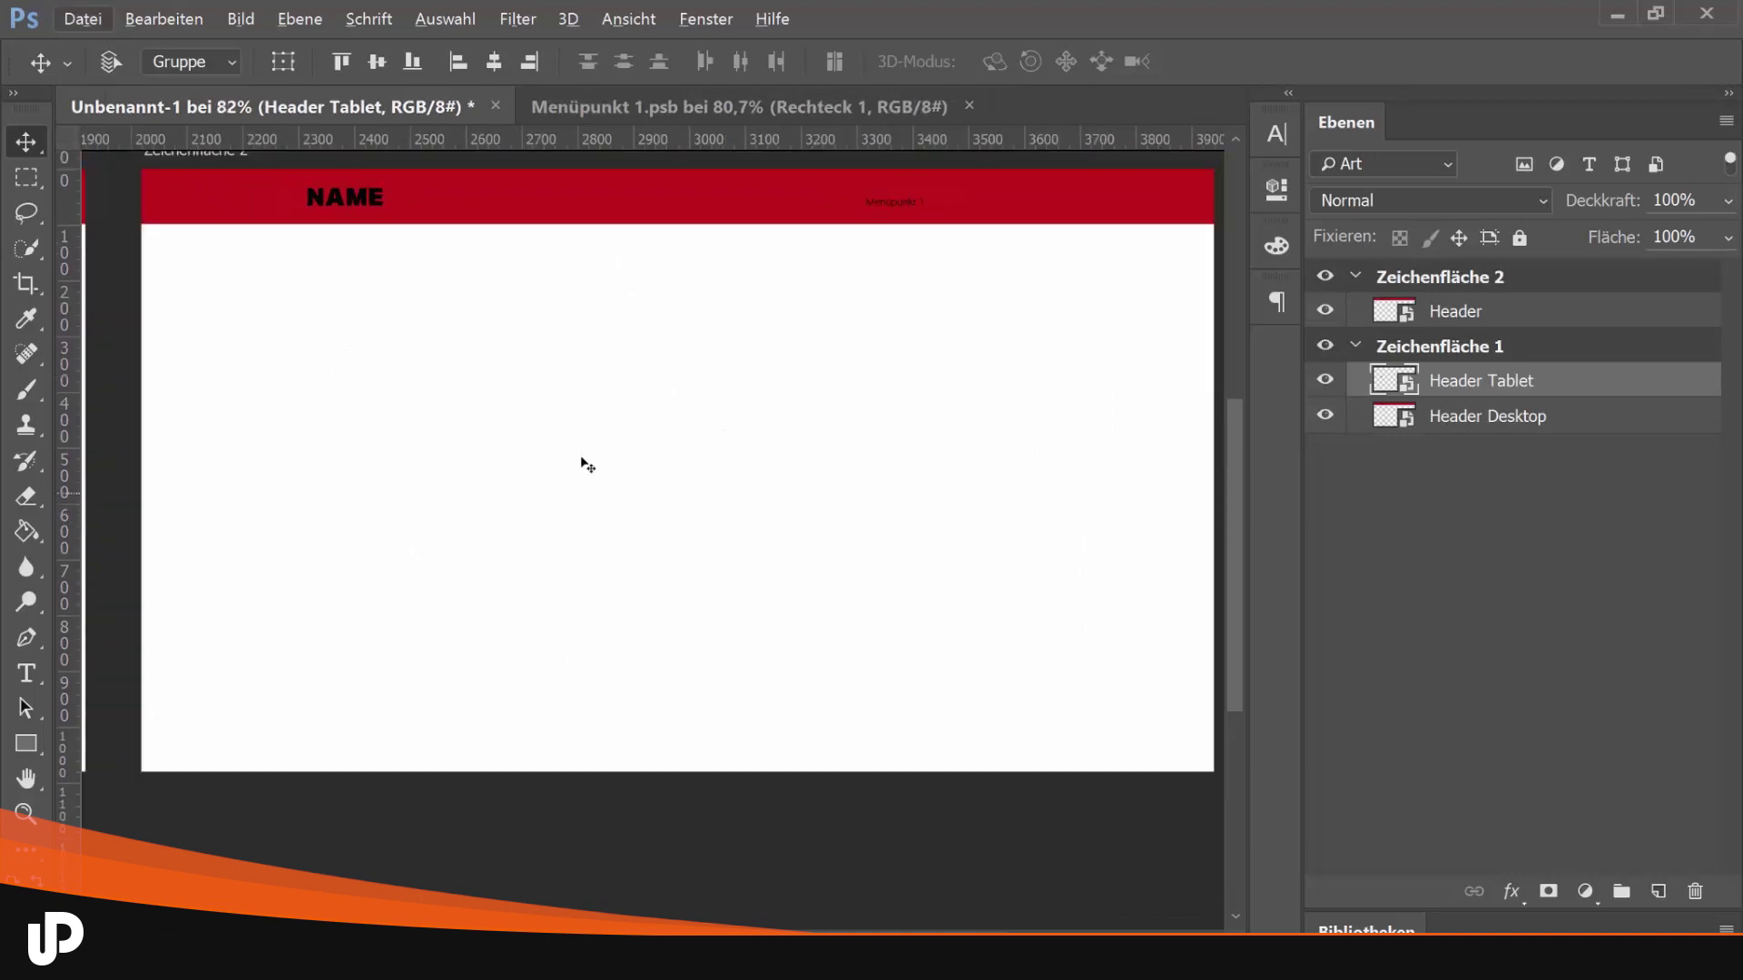
pyautogui.moveTo(721, 304); pyautogui.dragTo(689, 303)
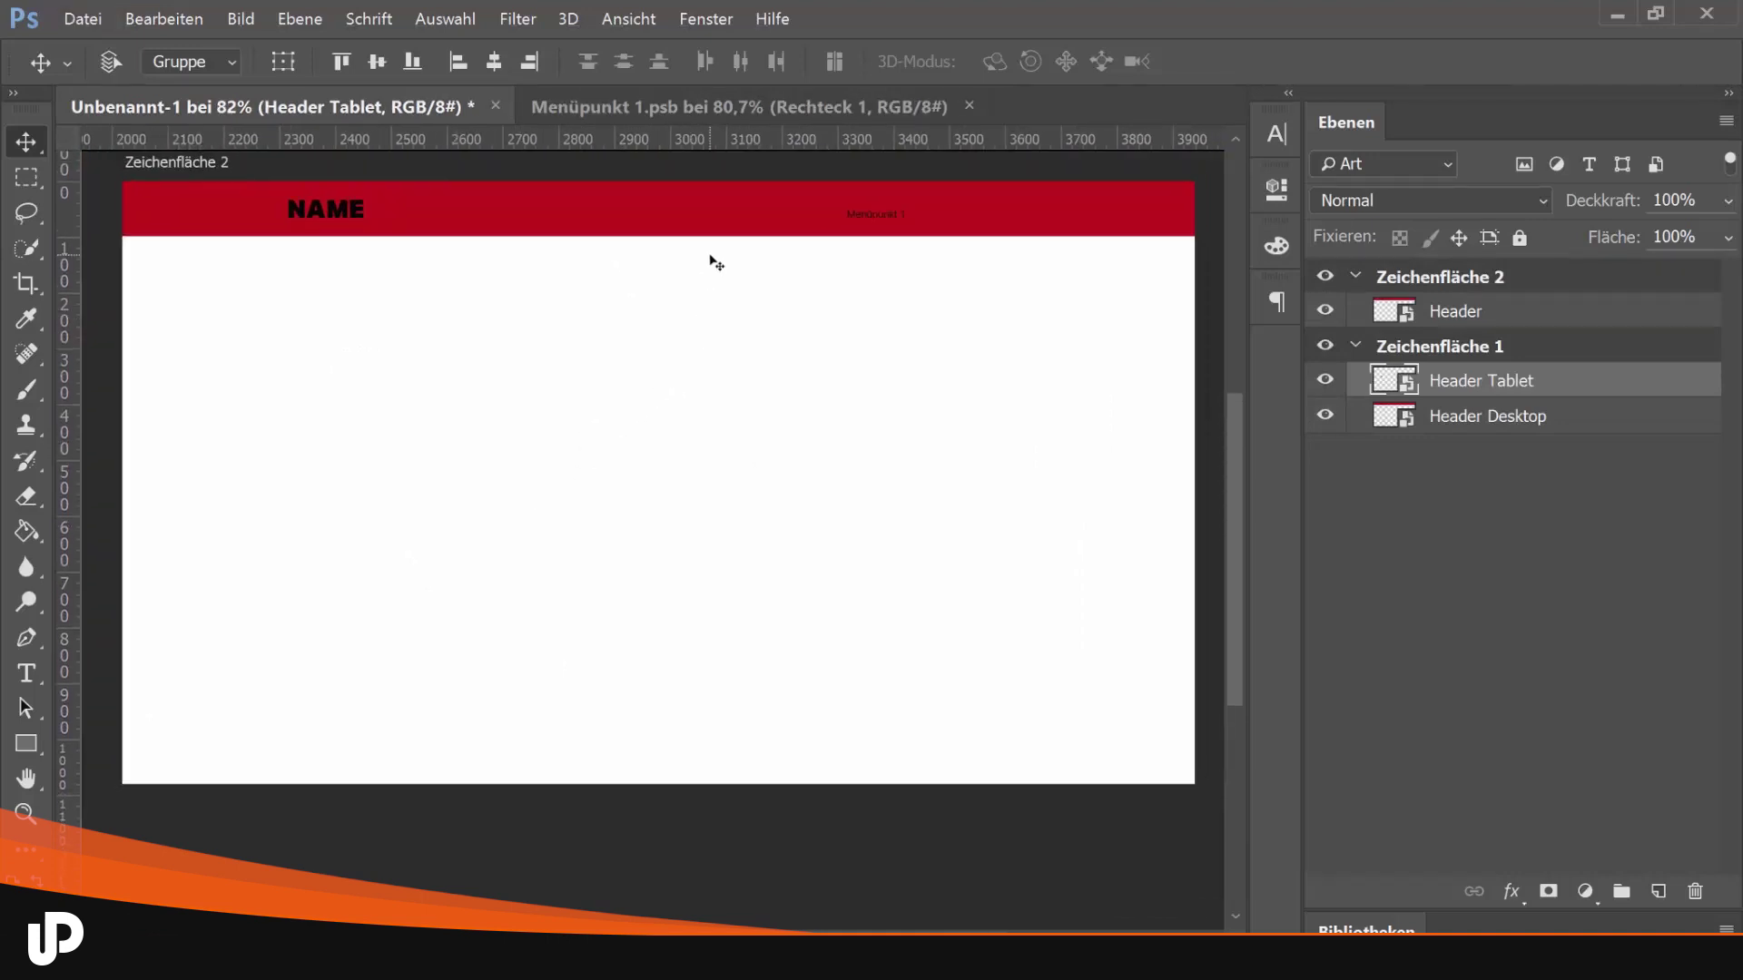
pyautogui.scroll(1, 711, 263)
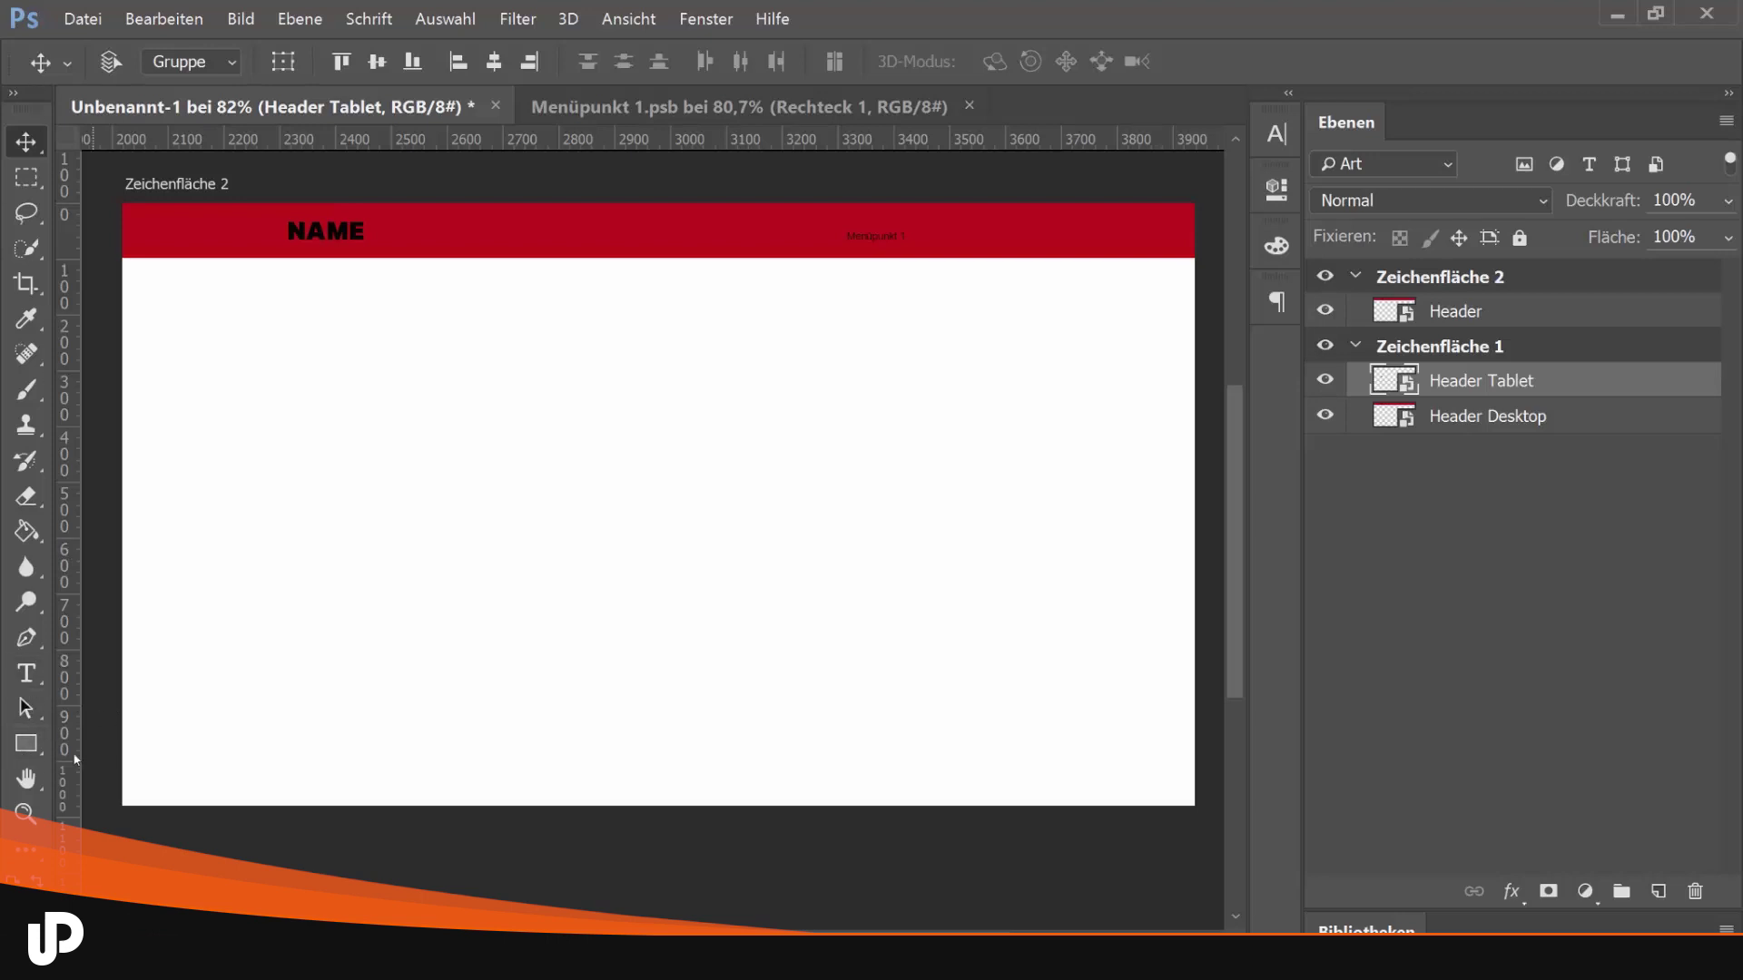
# Choose the Rechteck-Werkzeug, make Header Desktop the active layer and add a new empty layer
pyautogui.click(28, 744)
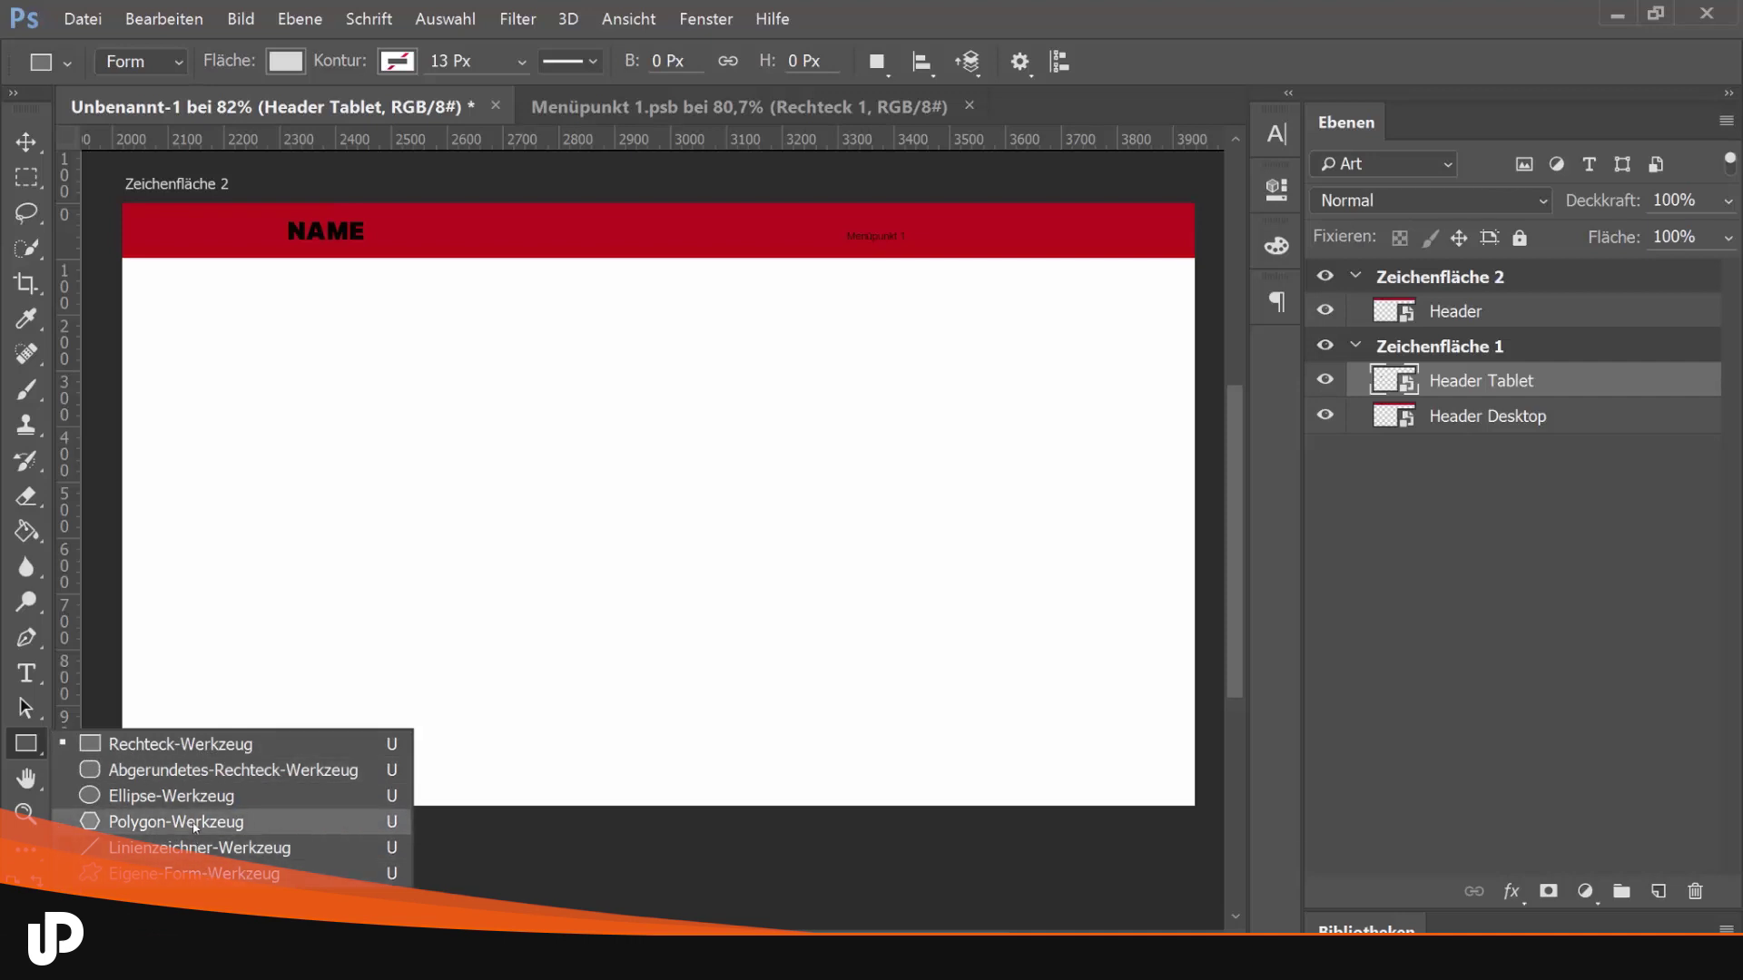
pyautogui.click(181, 748)
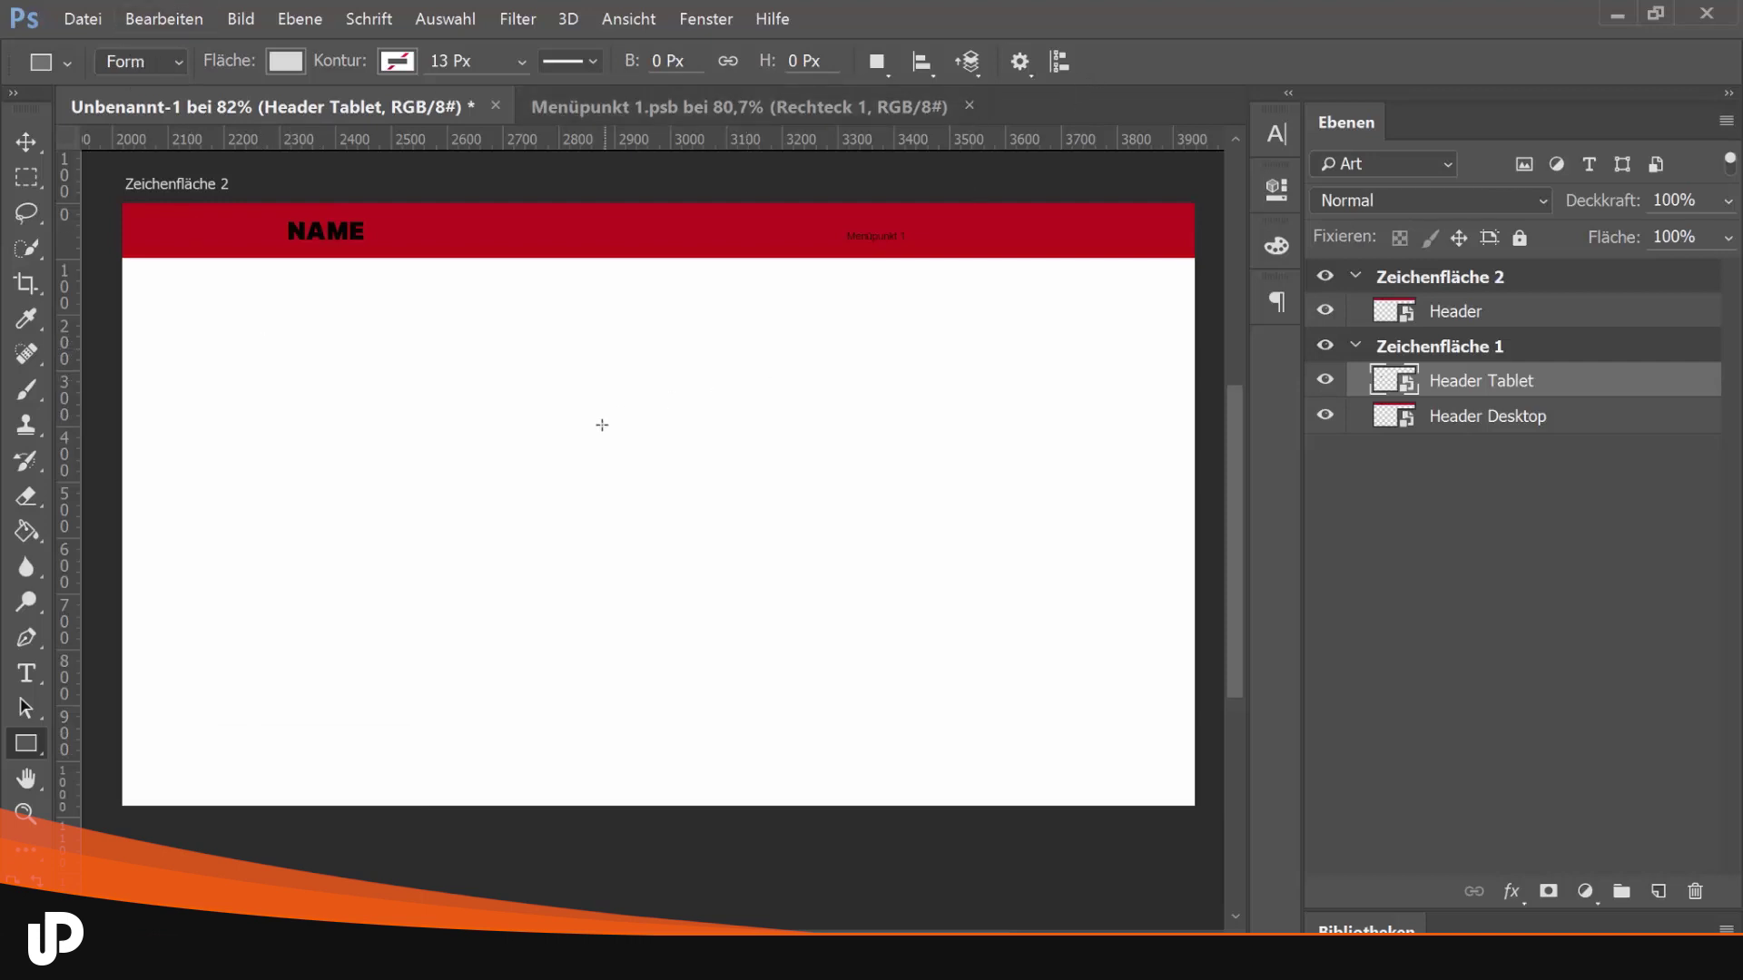
pyautogui.click(1462, 420)
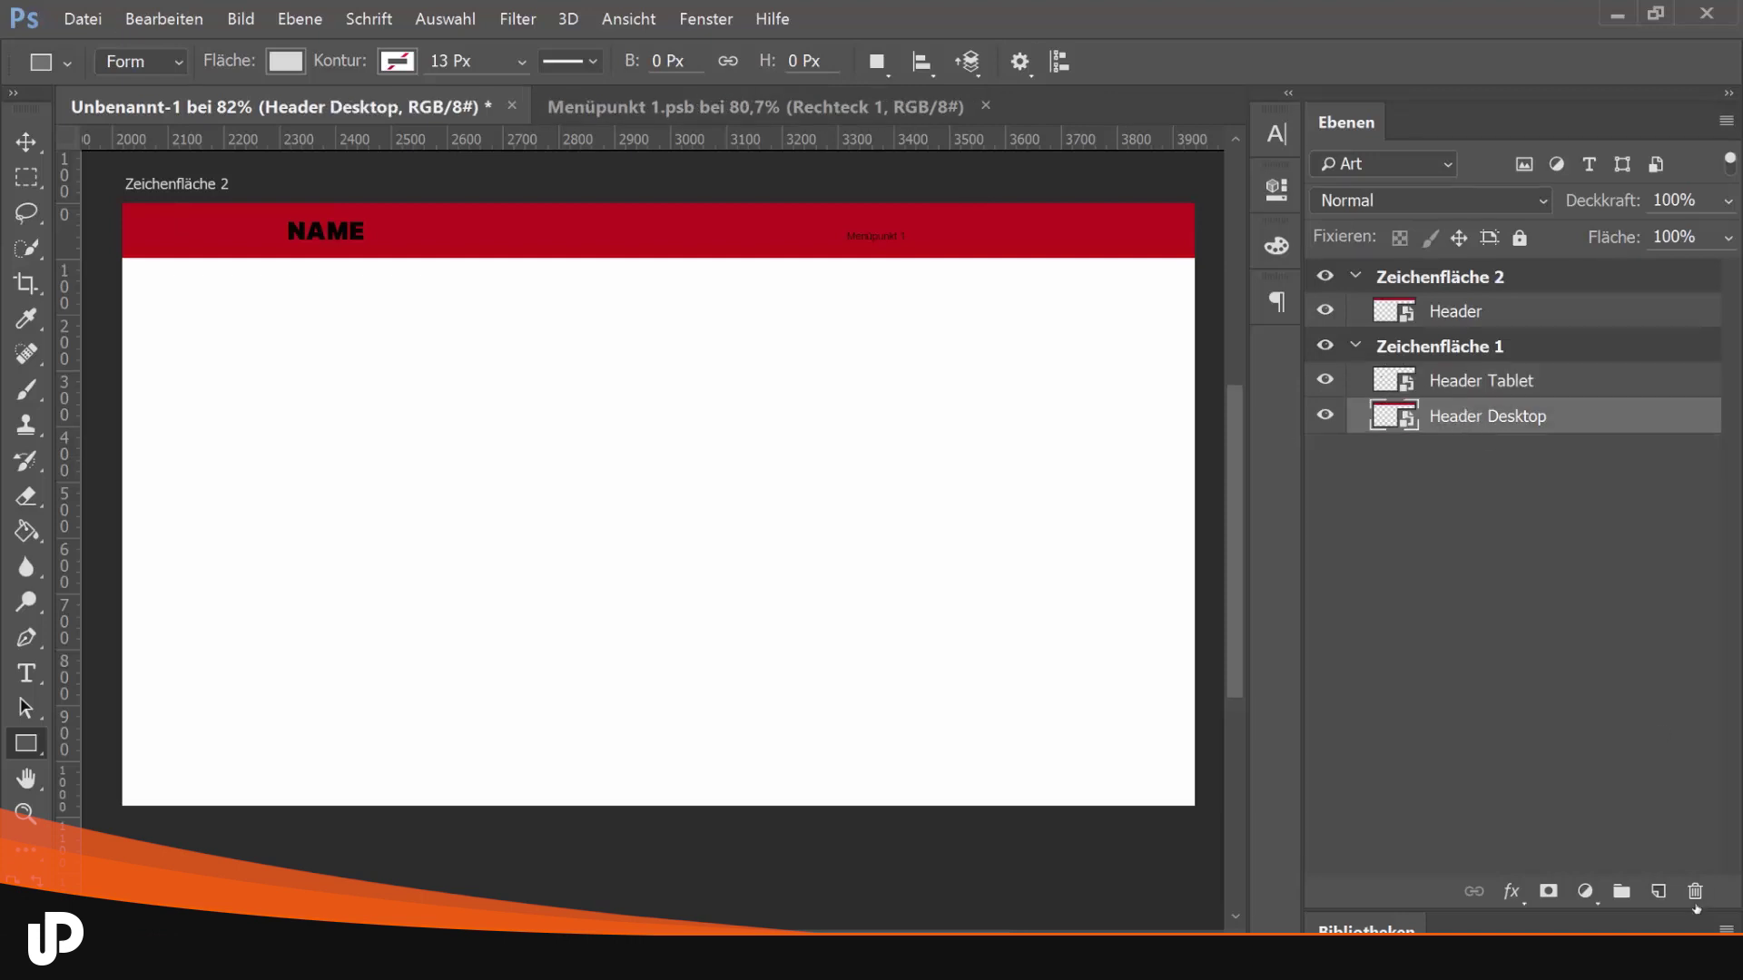
pyautogui.hotkey('ctrl', 'shift', 'alt', 'n')
# Draw a 454 × 287 px grey rectangle below the header on Zeichenfläche 2 and adjust its stacking order
pyautogui.moveTo(1473, 483); pyautogui.dragTo(1473, 483)
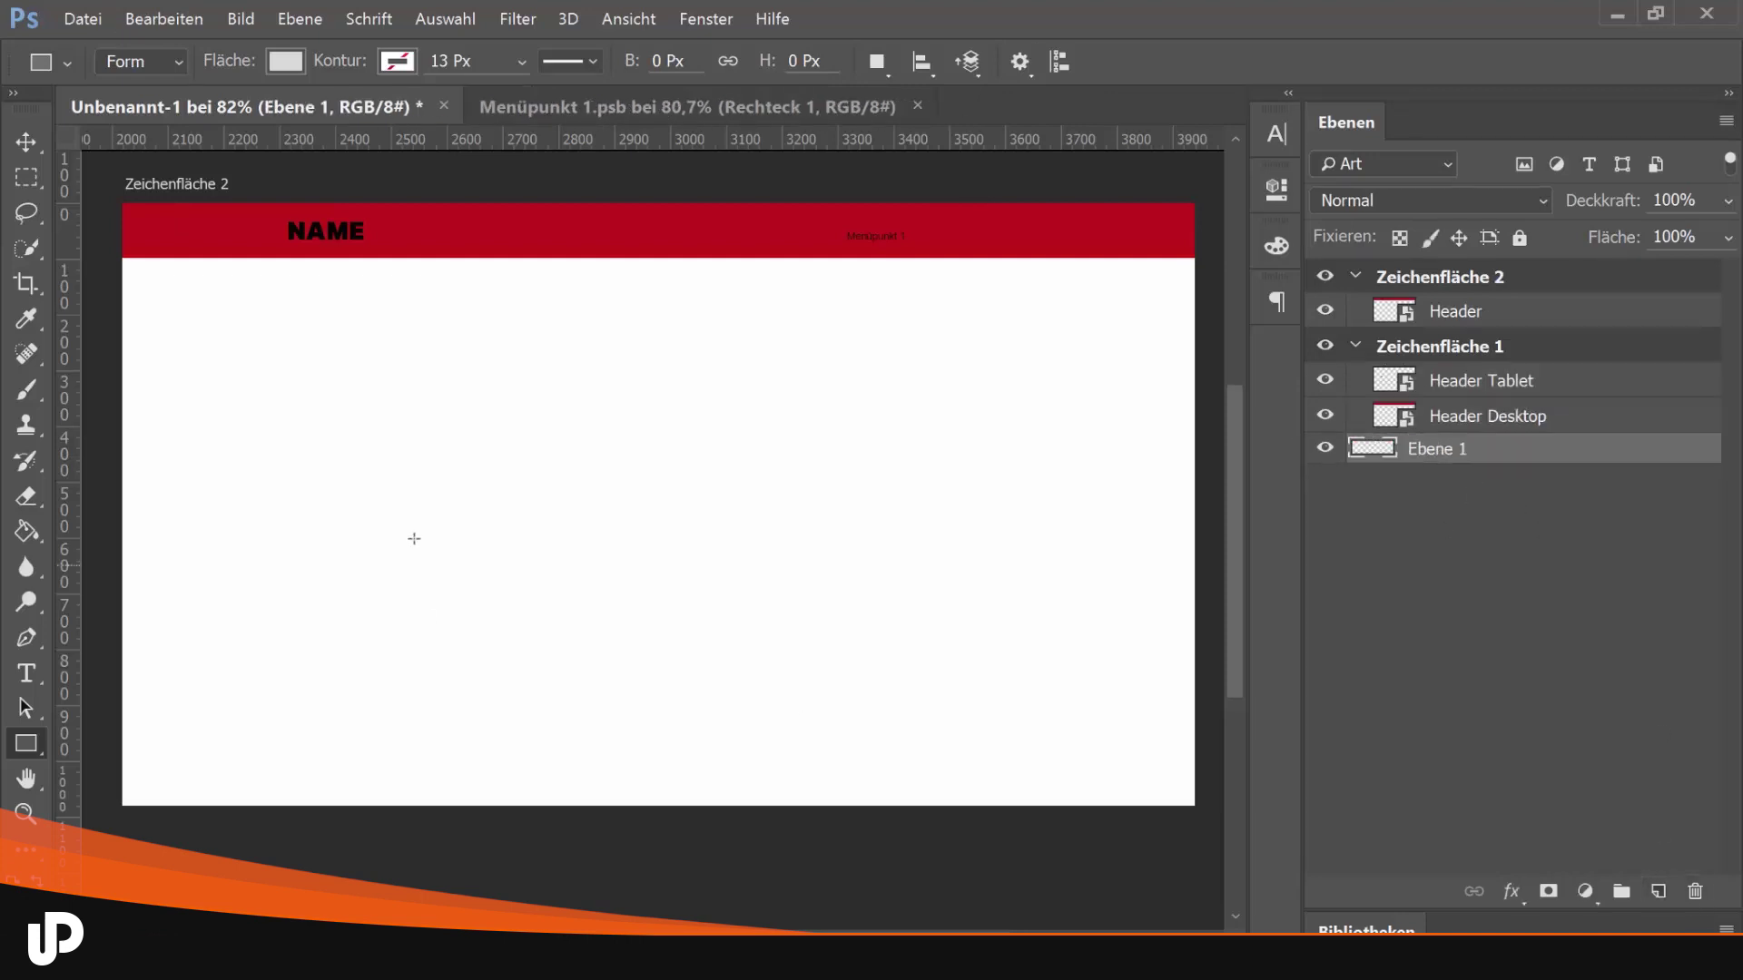
pyautogui.moveTo(443, 368); pyautogui.dragTo(696, 528)
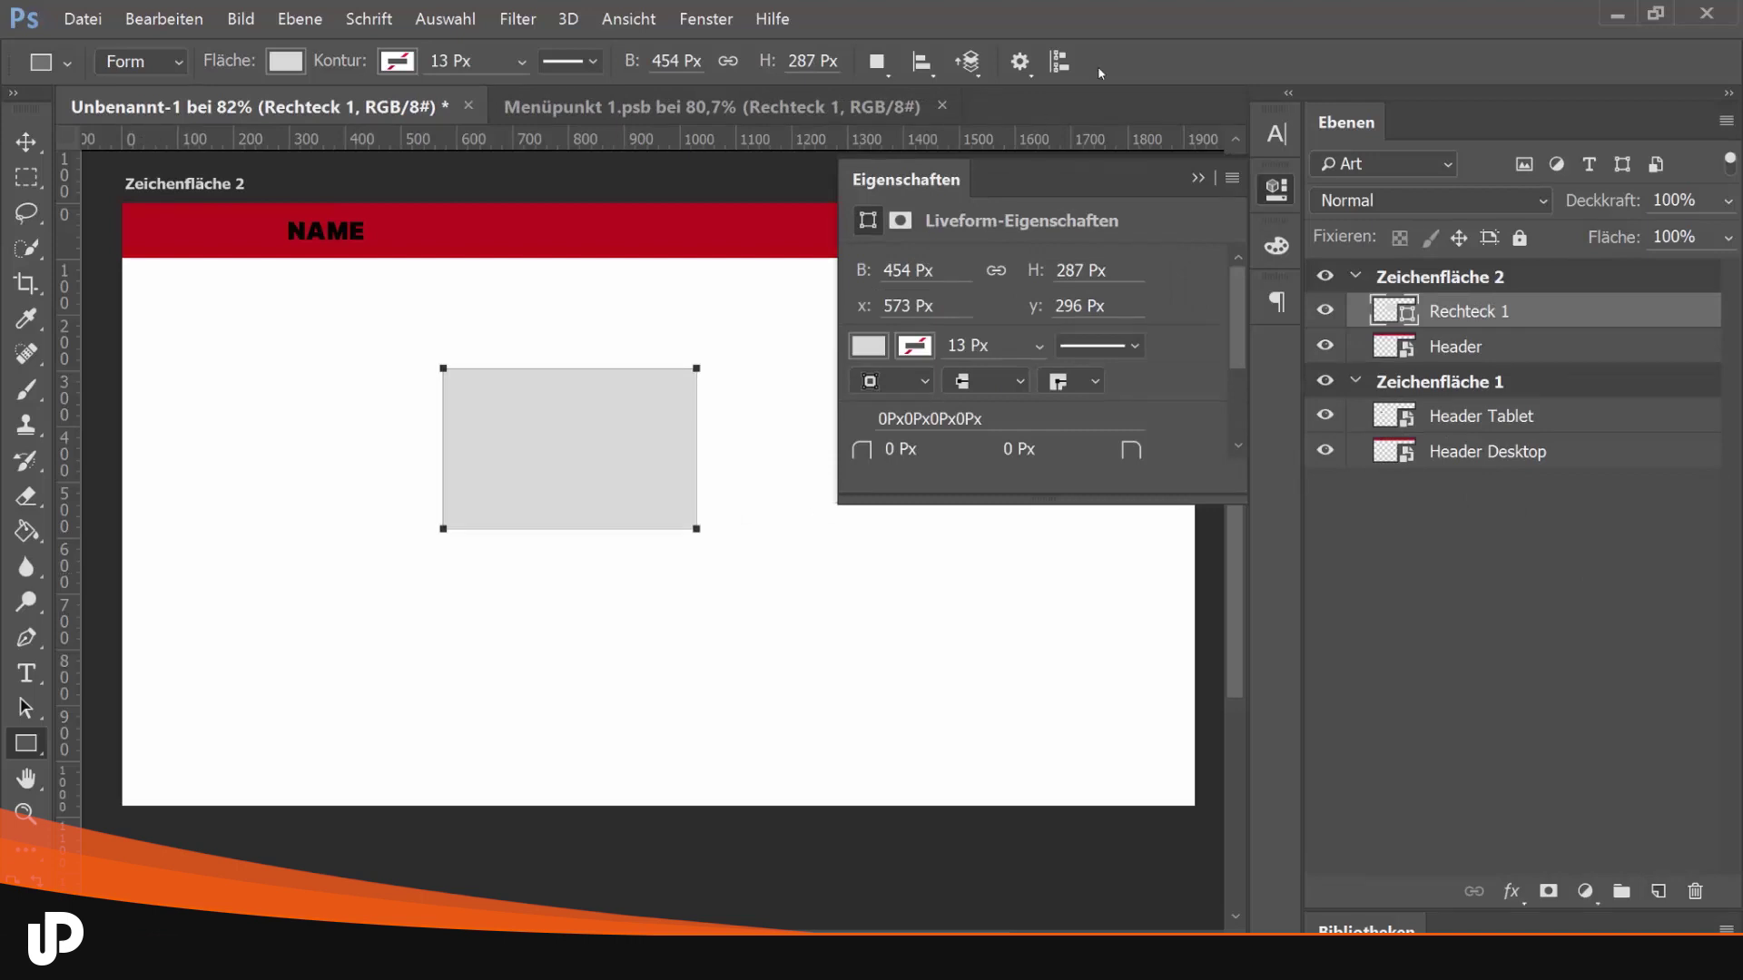
pyautogui.click(968, 62)
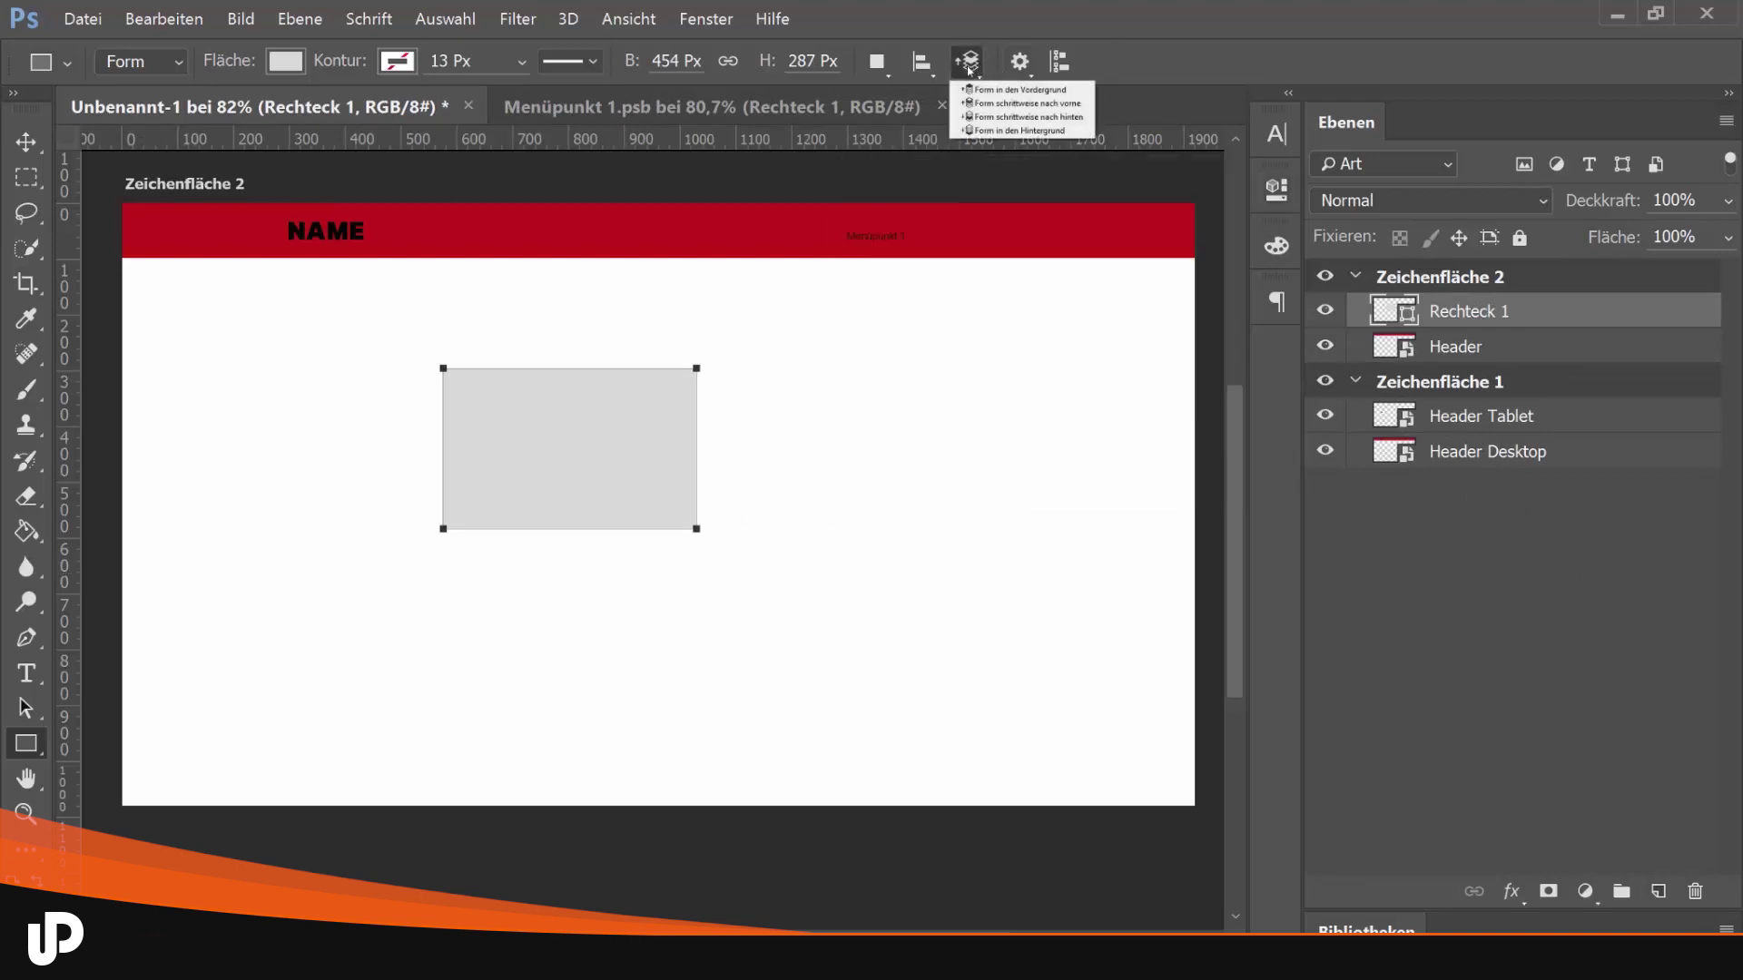
pyautogui.click(1020, 131)
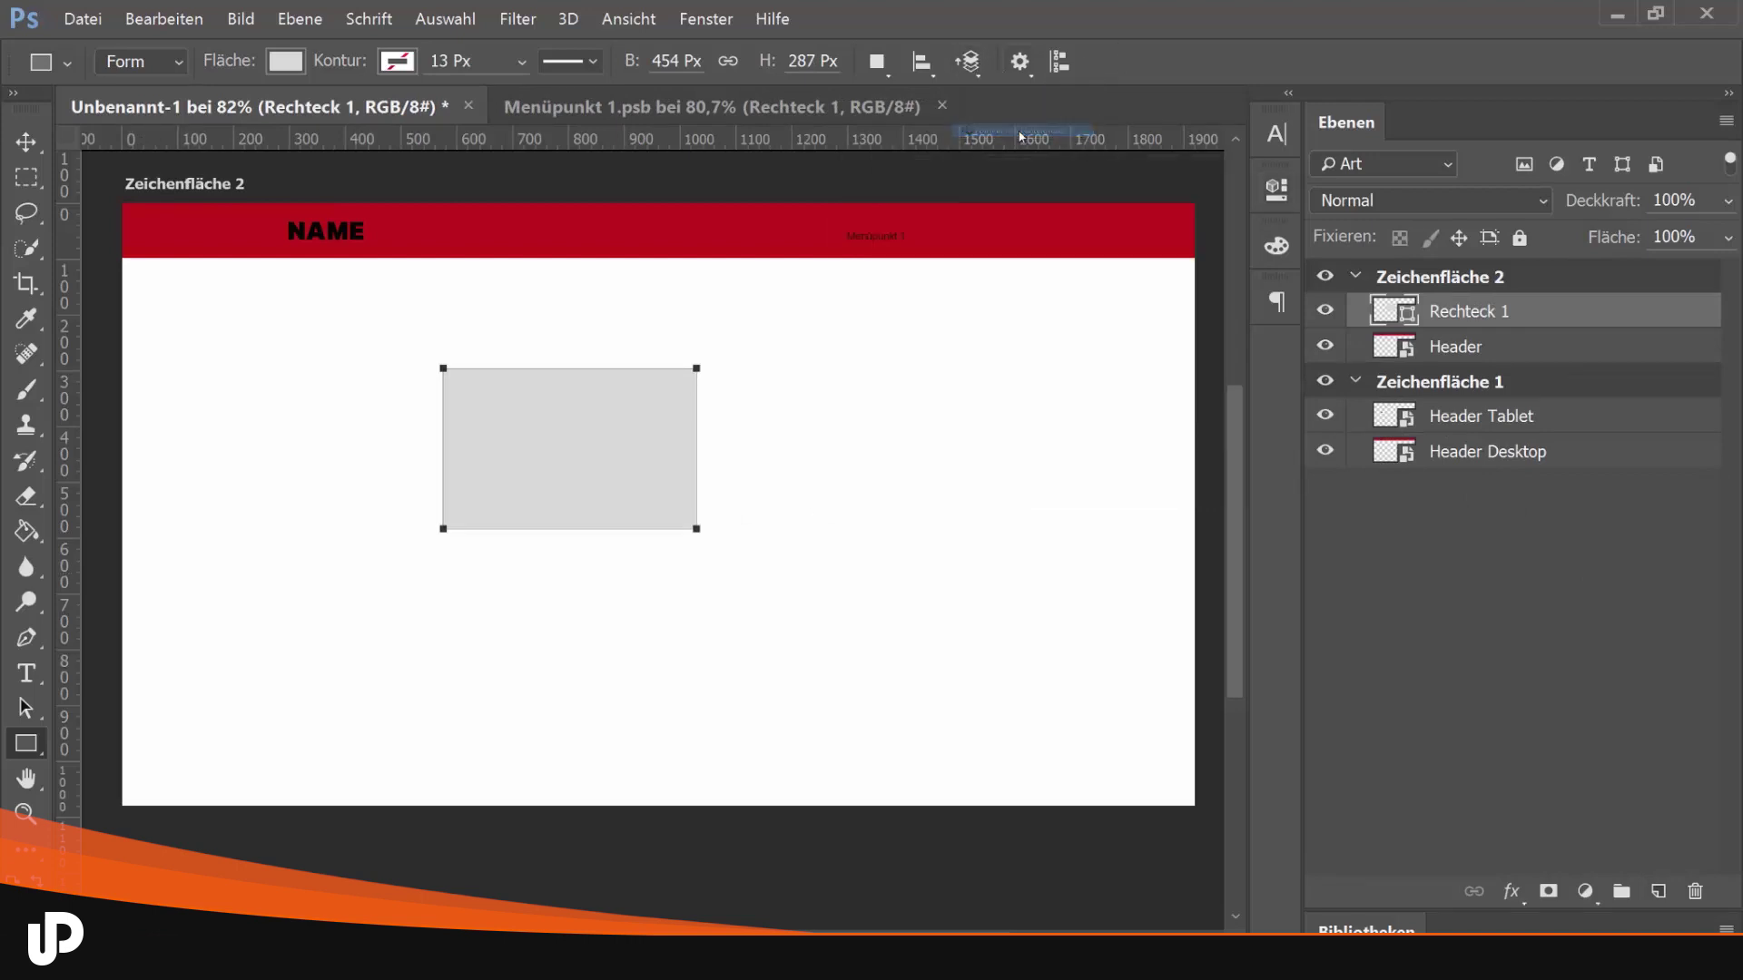
pyautogui.click(967, 62)
pyautogui.click(1017, 101)
pyautogui.click(654, 61)
pyautogui.click(827, 61)
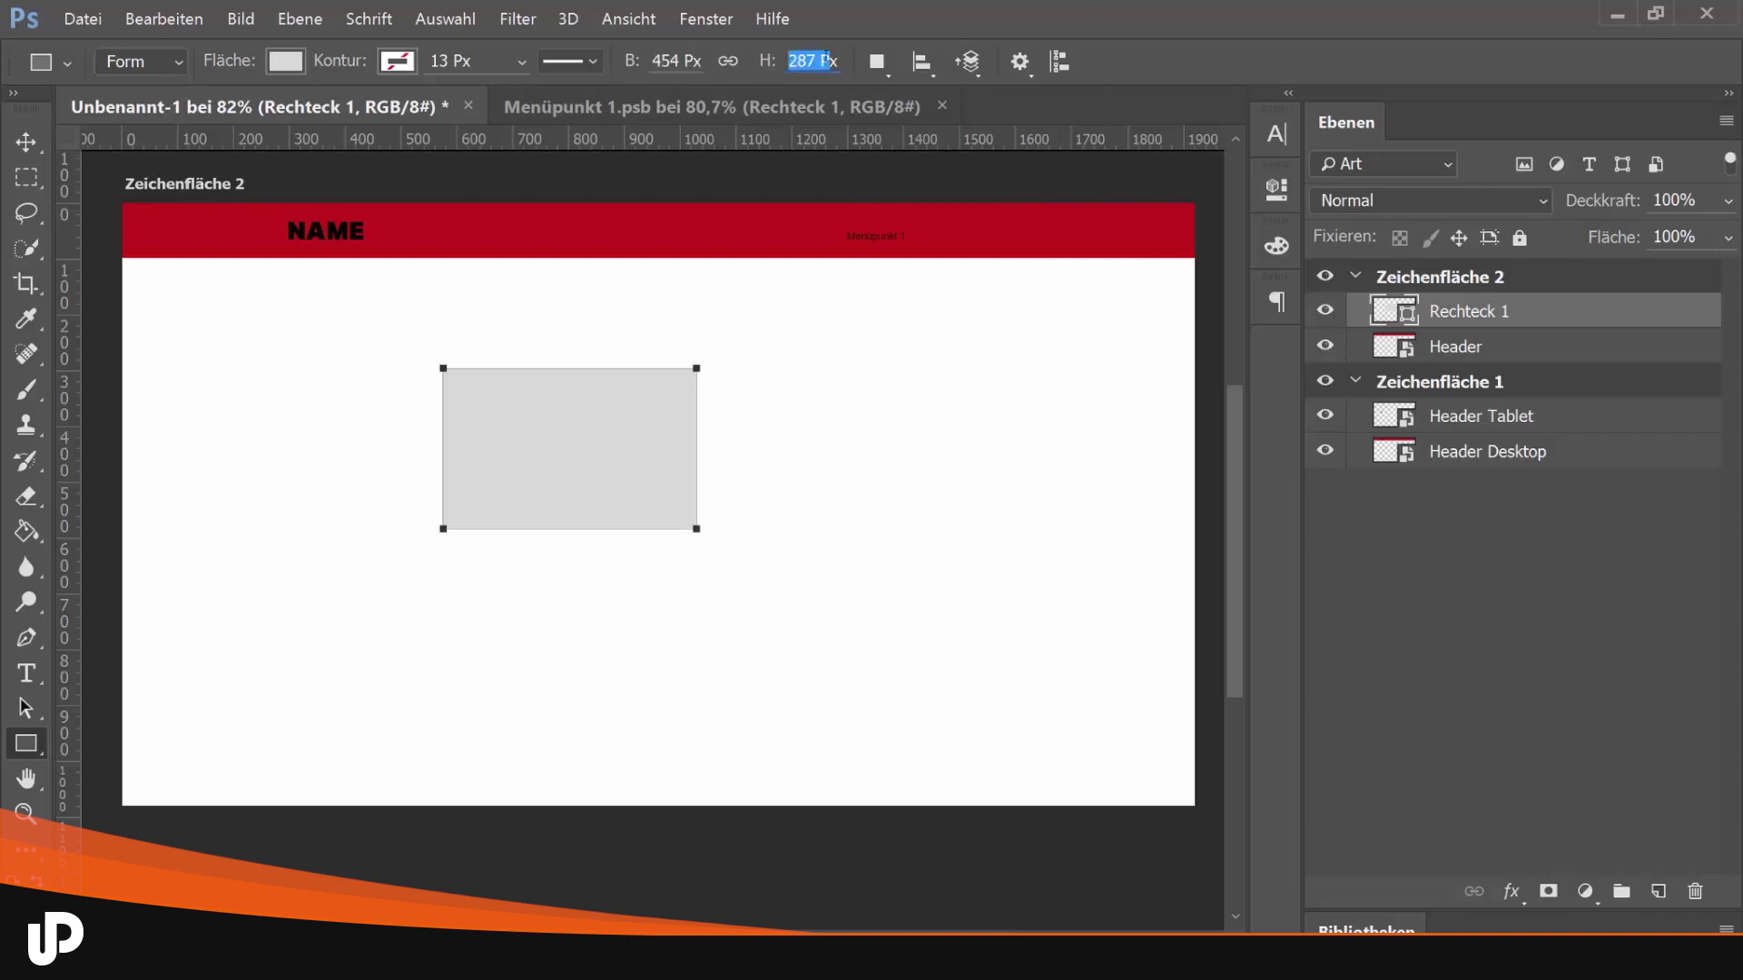
pyautogui.doubleClick(802, 60)
# Try a red Kontur on the rectangle, then set the Kontur to none
pyautogui.click(555, 62)
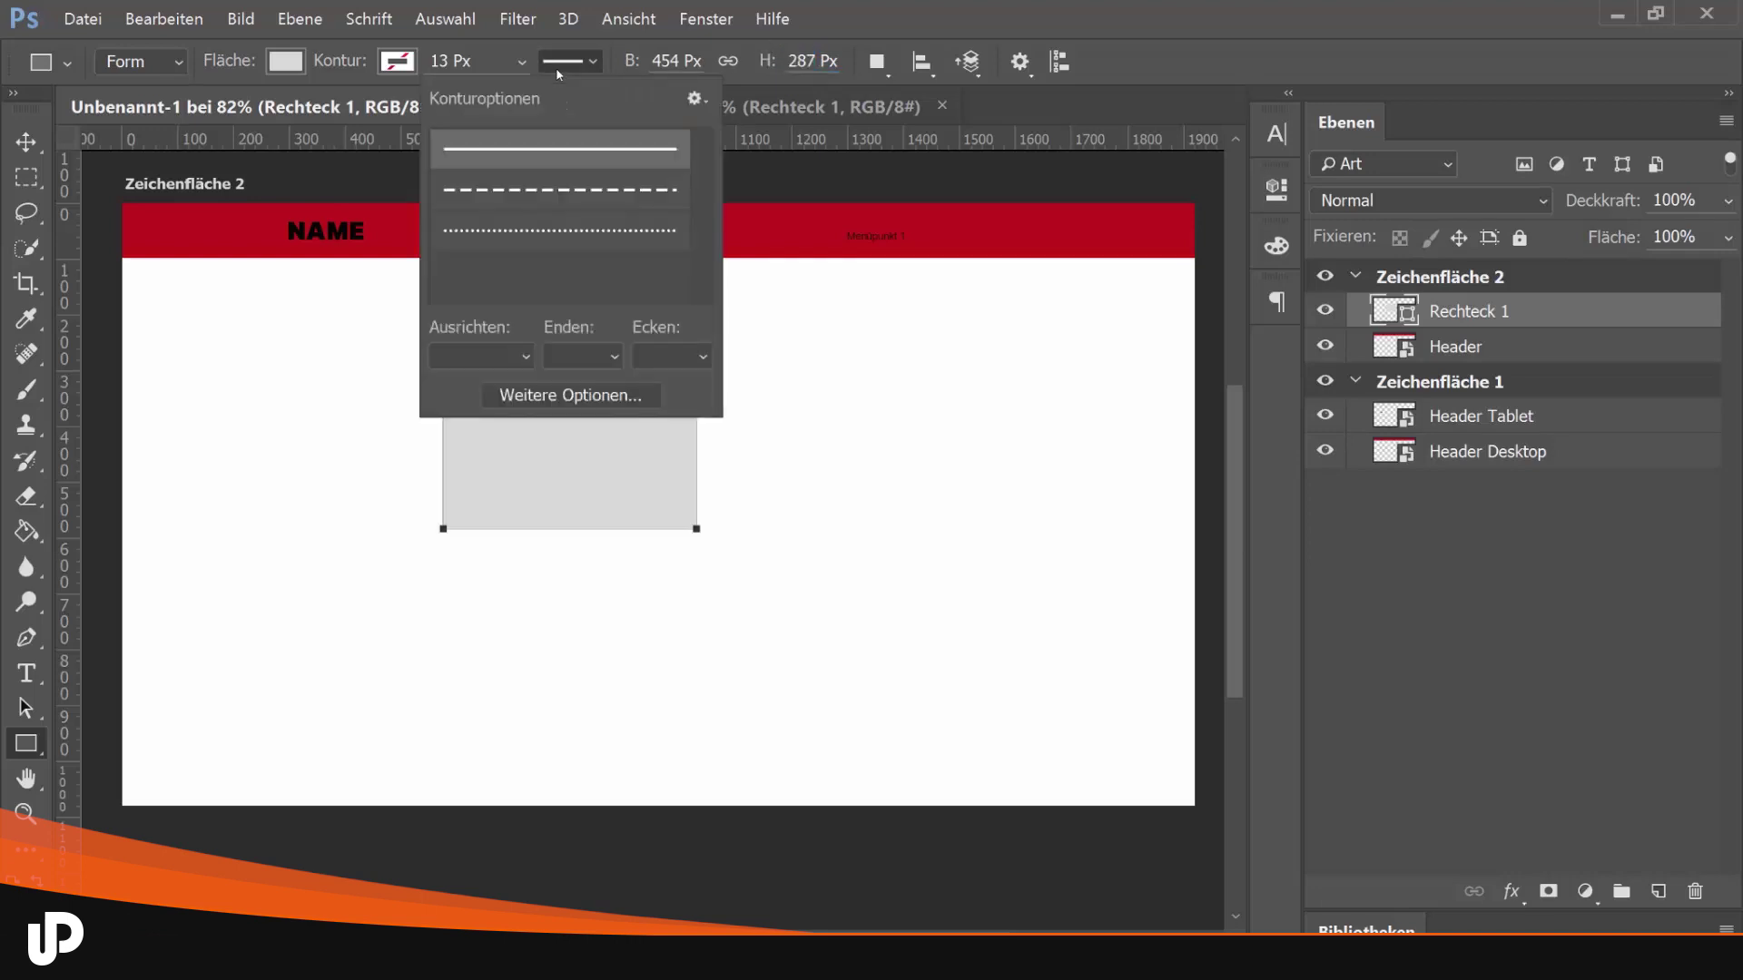
pyautogui.click(590, 67)
pyautogui.click(345, 64)
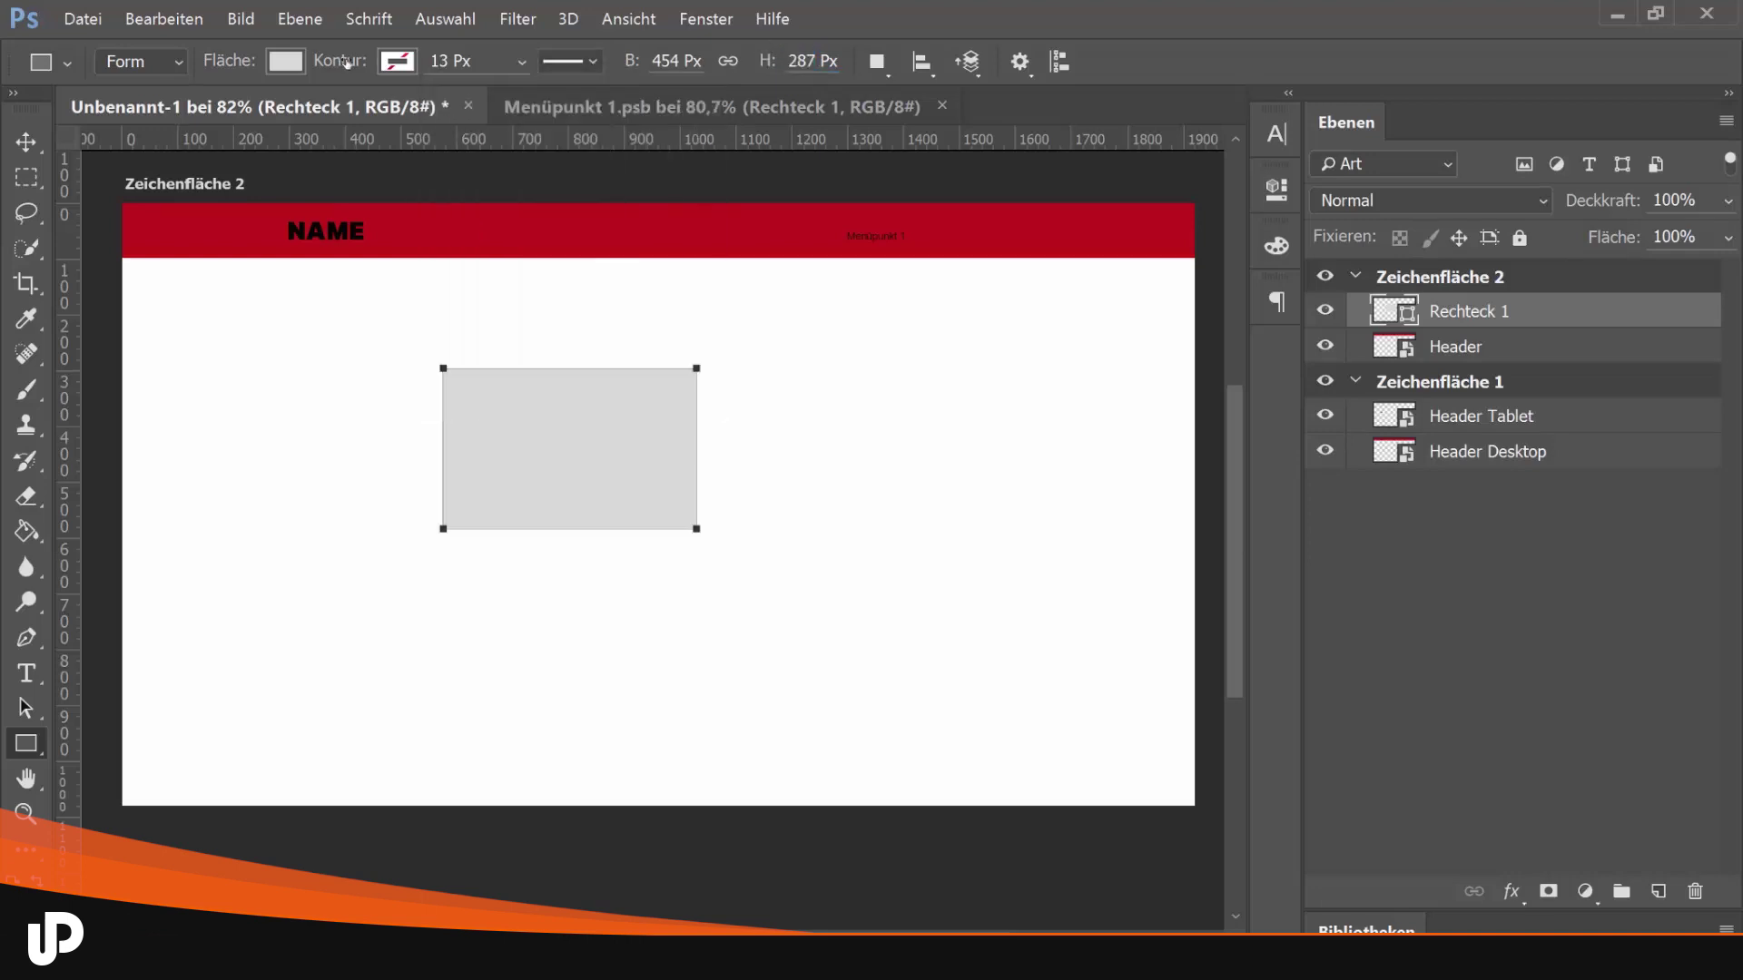
pyautogui.click(399, 67)
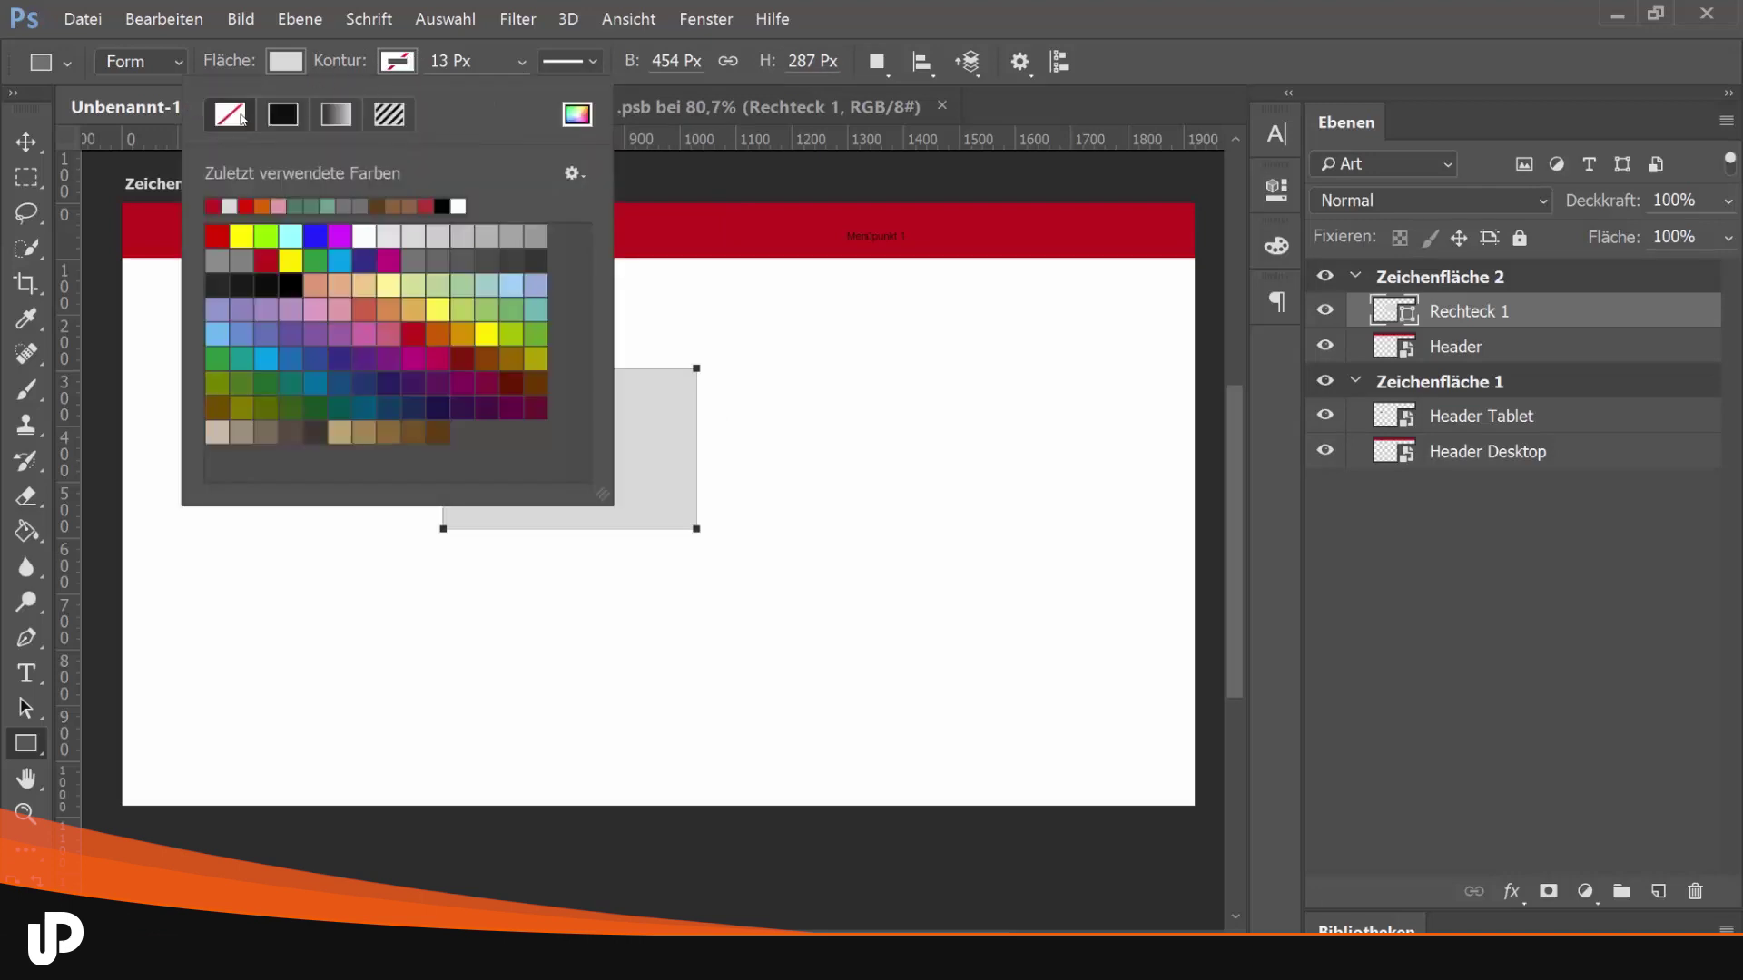
pyautogui.click(345, 52)
pyautogui.click(397, 61)
pyautogui.click(217, 236)
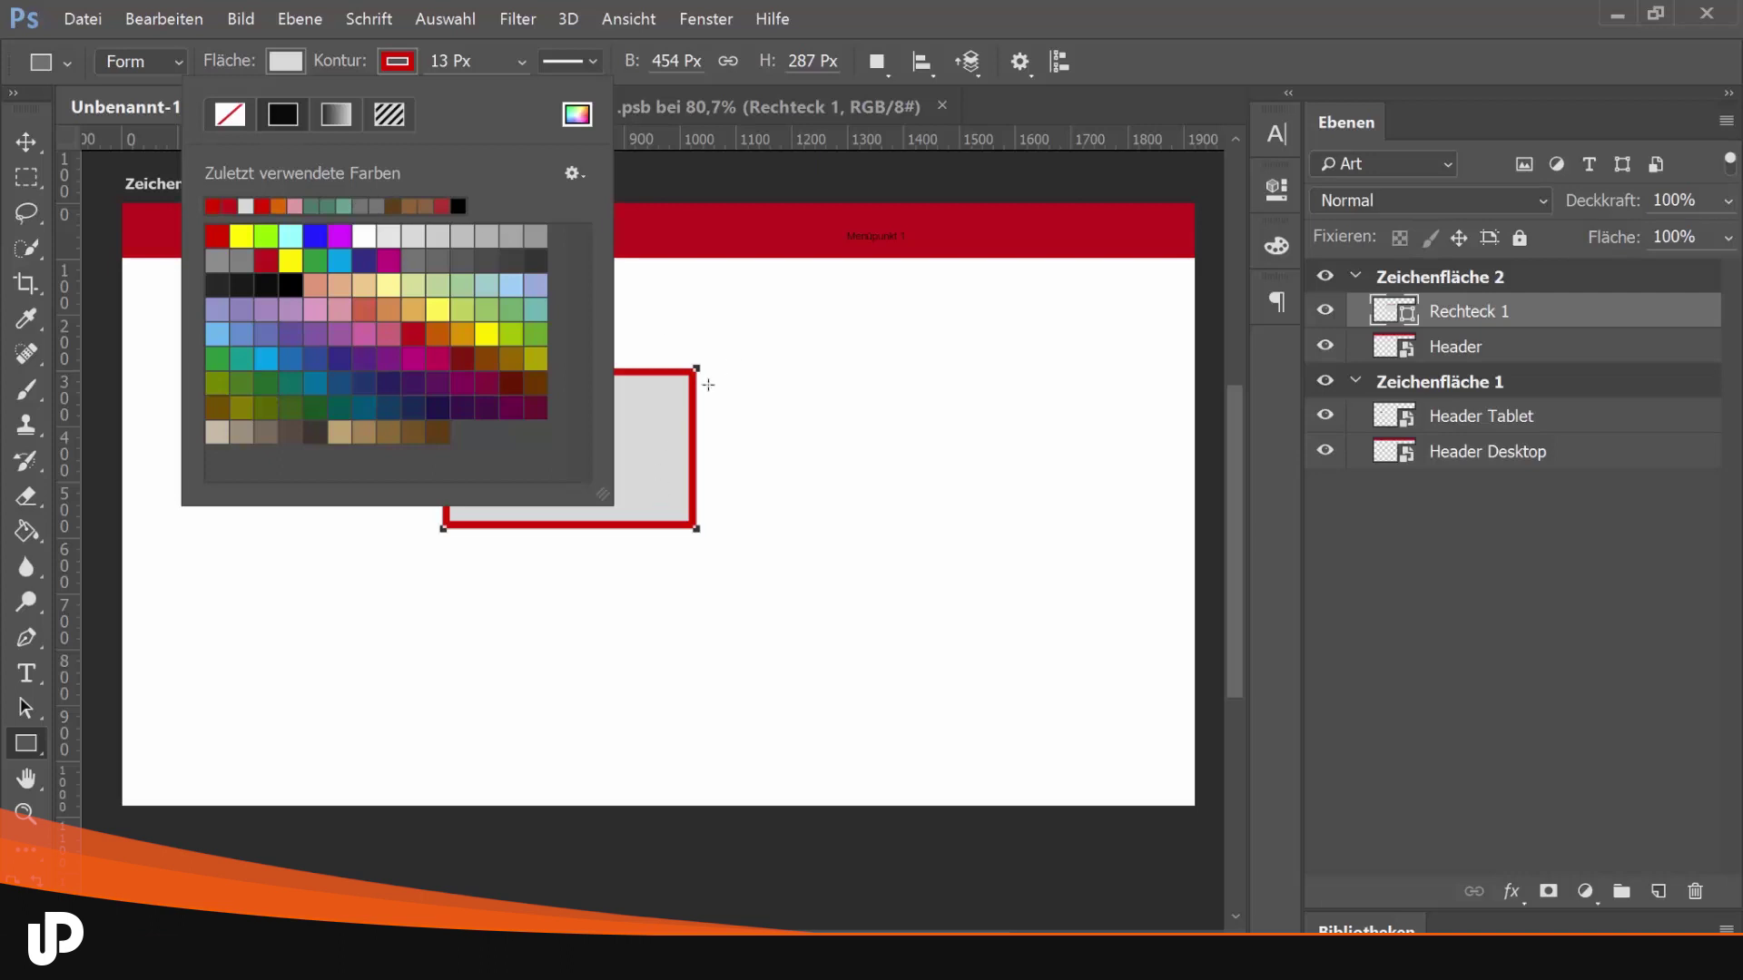
pyautogui.click(229, 114)
pyautogui.click(282, 61)
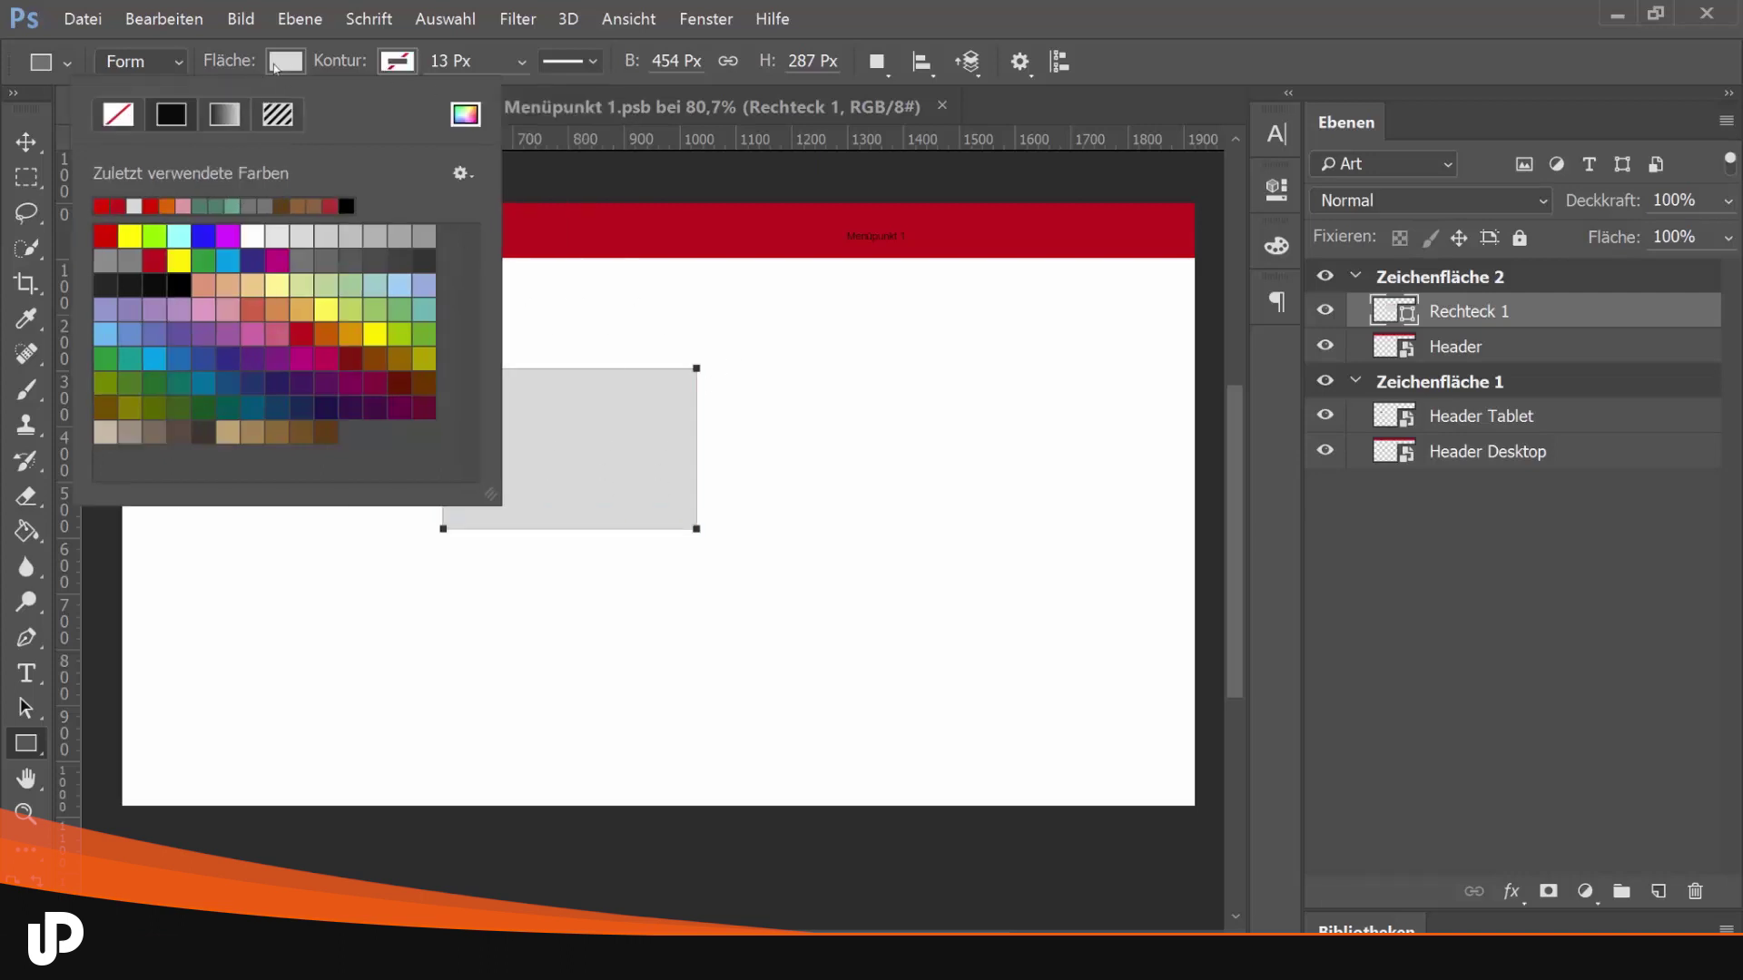
pyautogui.click(905, 15)
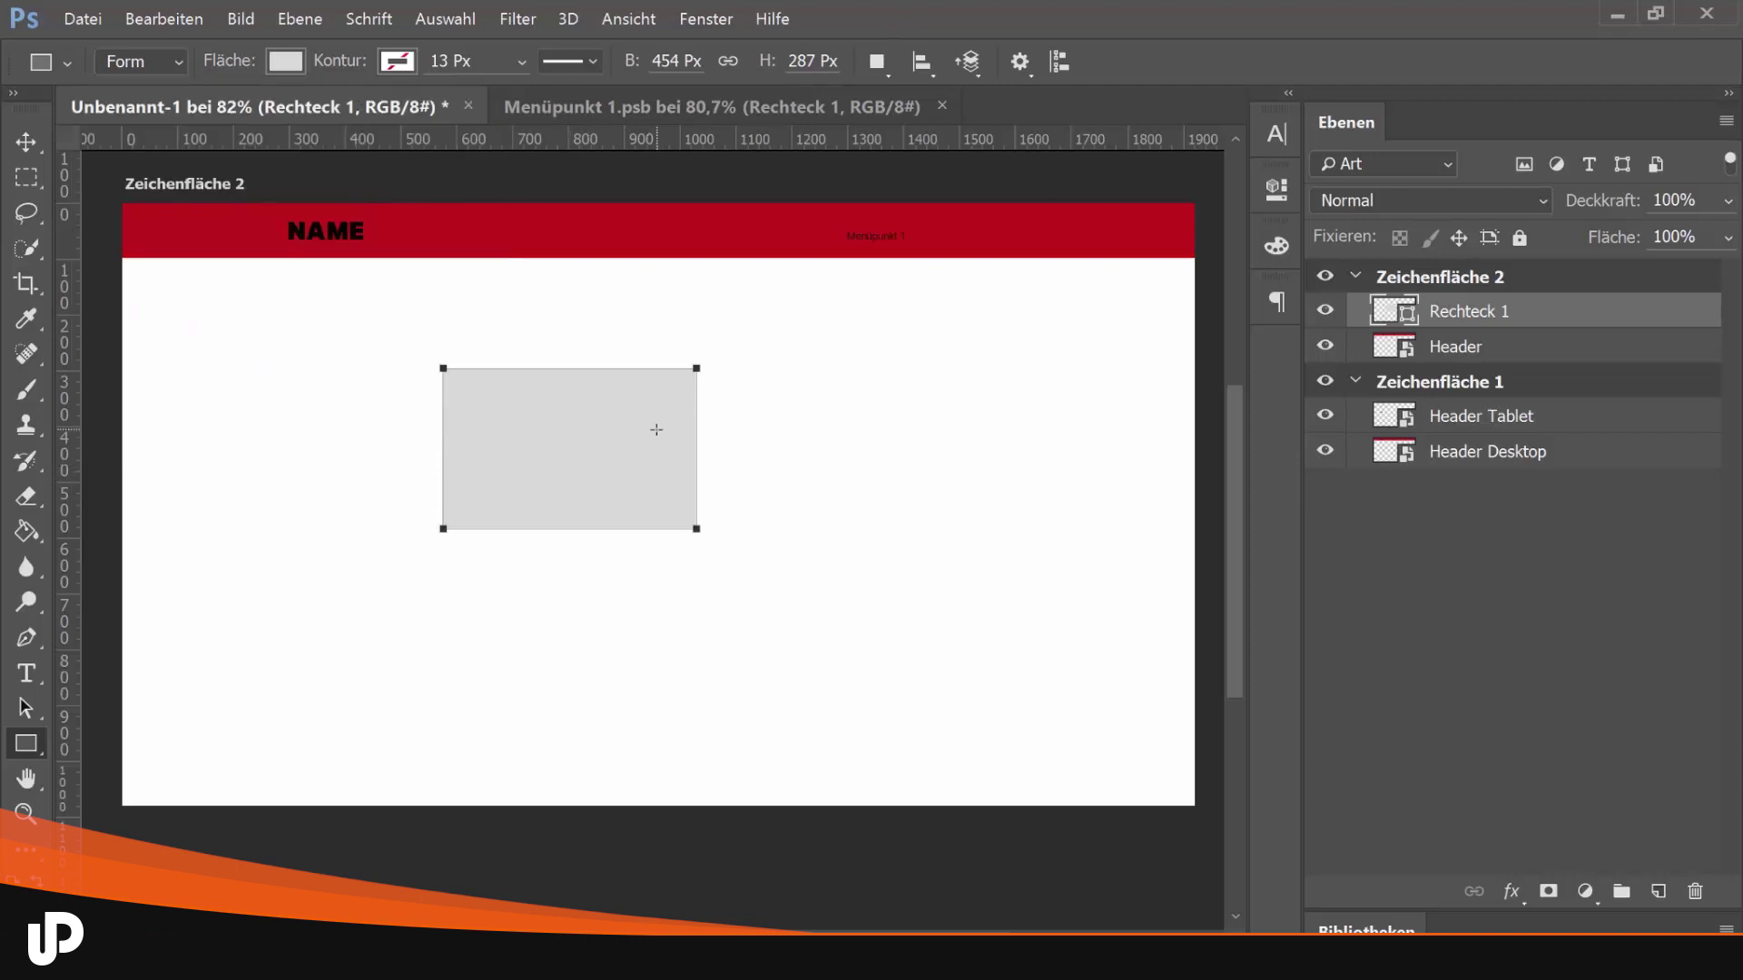
# Move the rectangle up and to the right and give it an orange Farbüberlagerung
pyautogui.press('v')
pyautogui.moveTo(575, 413); pyautogui.dragTo(626, 390)
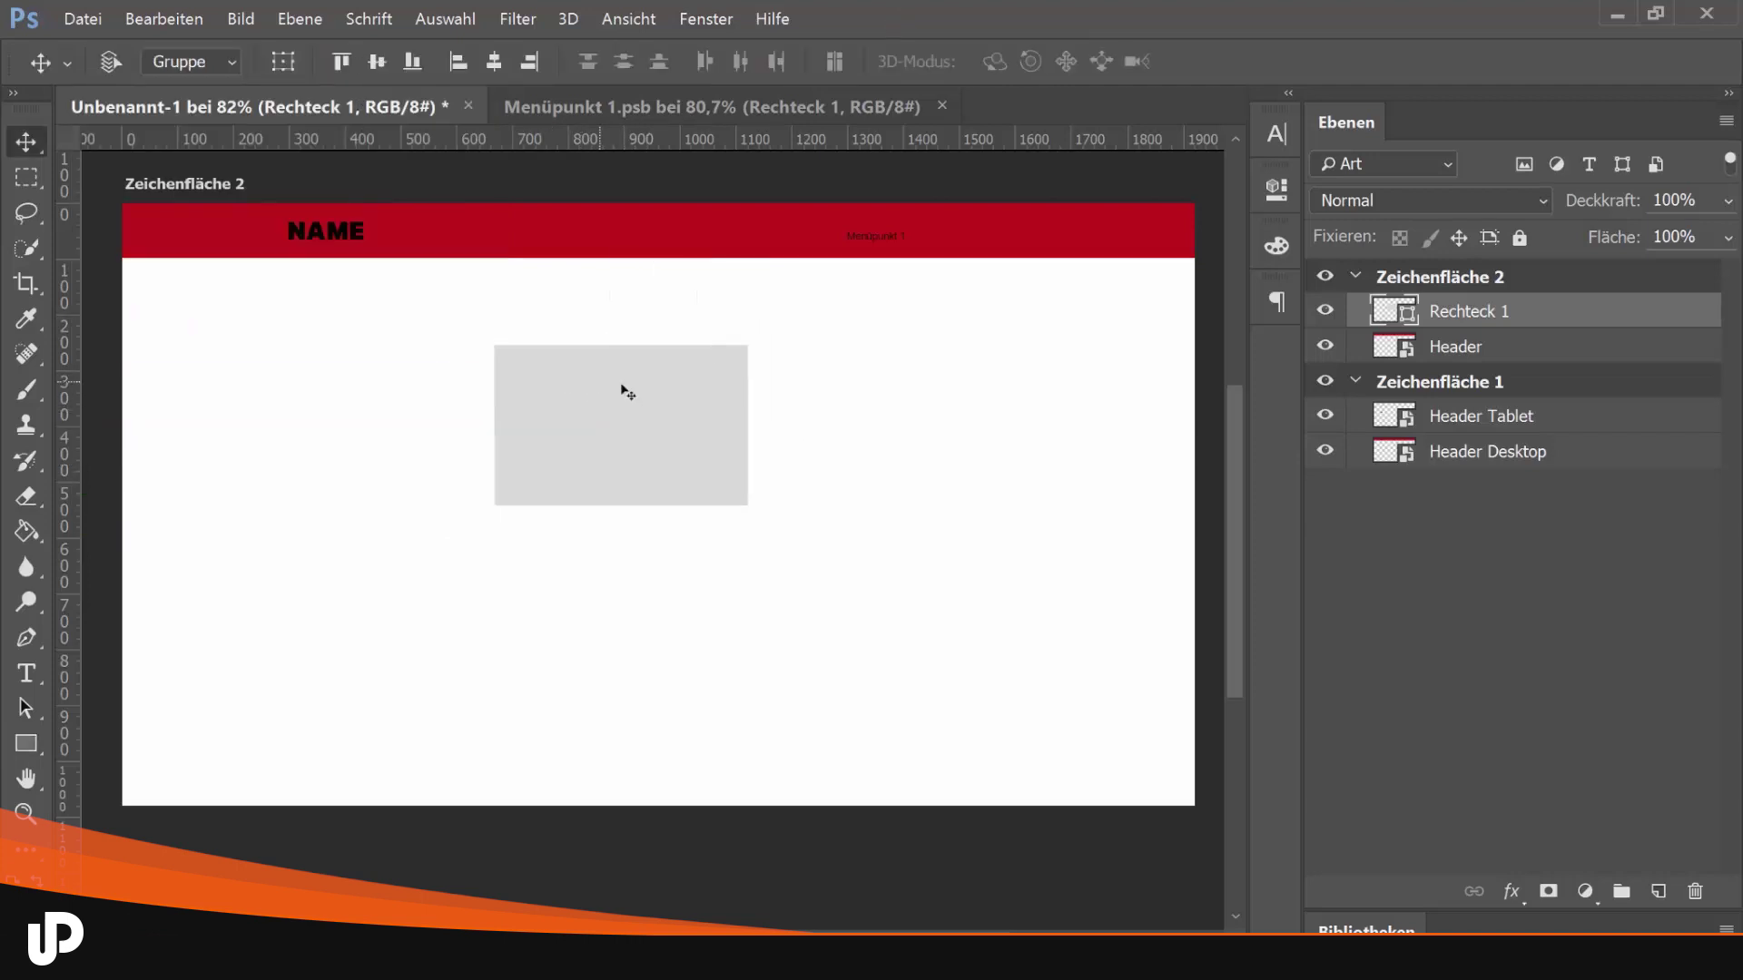
pyautogui.doubleClick(1563, 317)
pyautogui.click(436, 471)
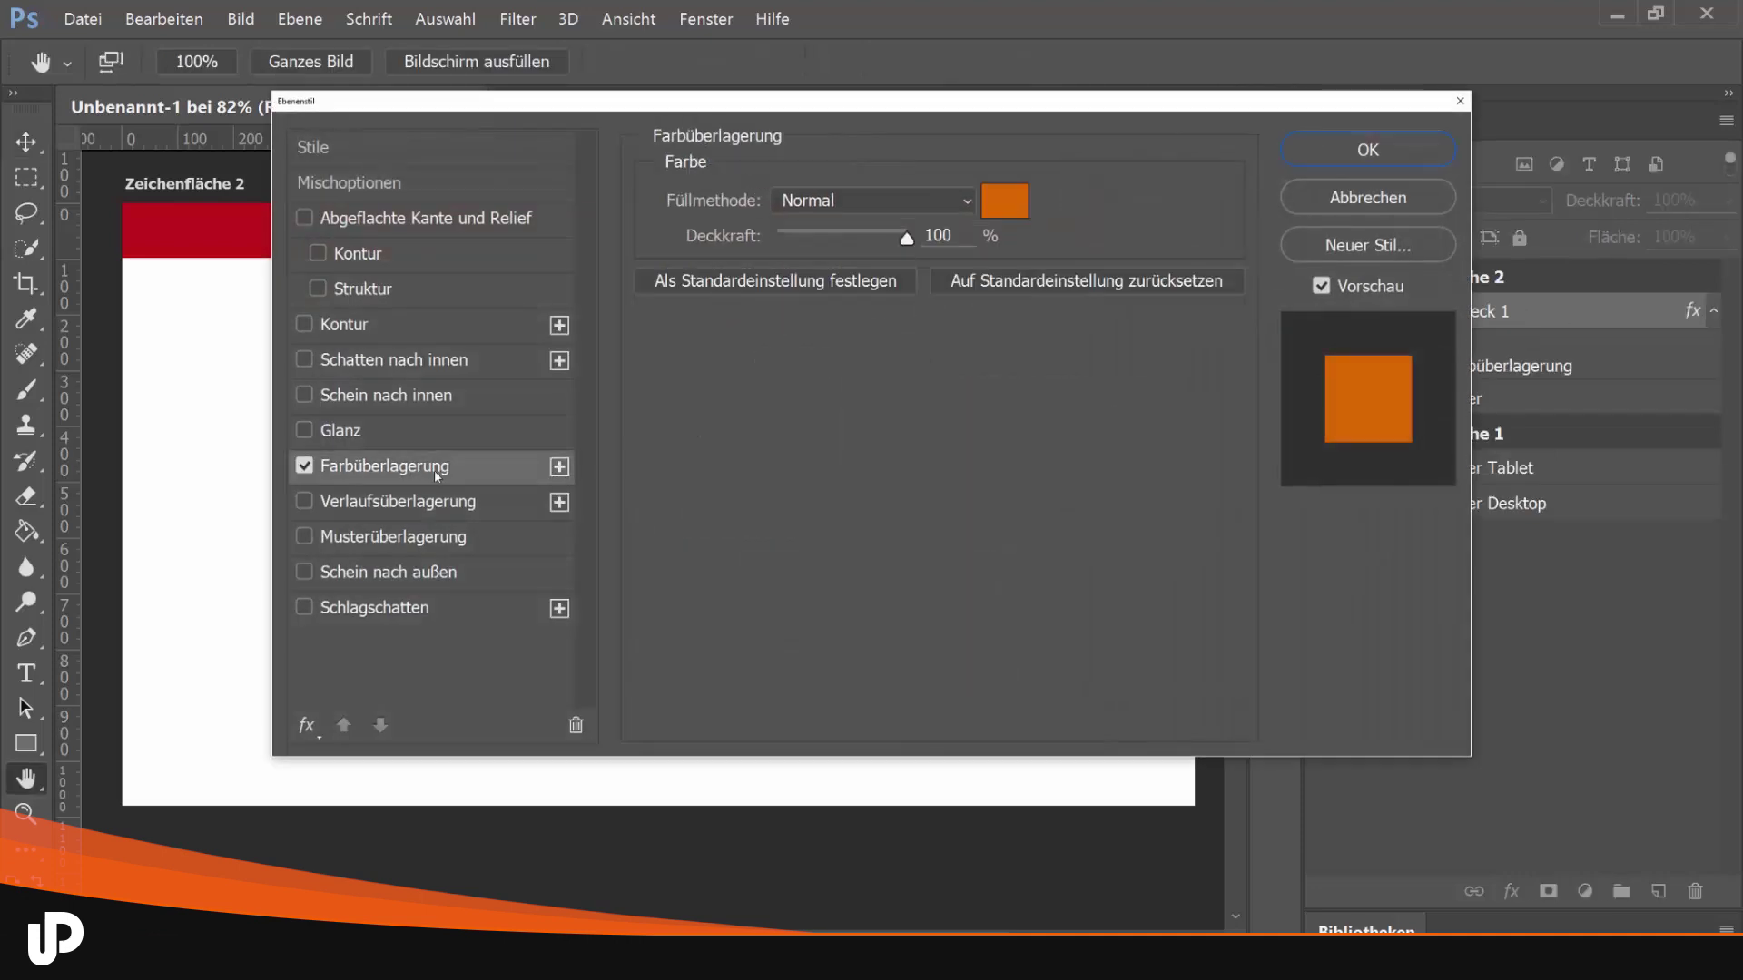
pyautogui.click(1348, 151)
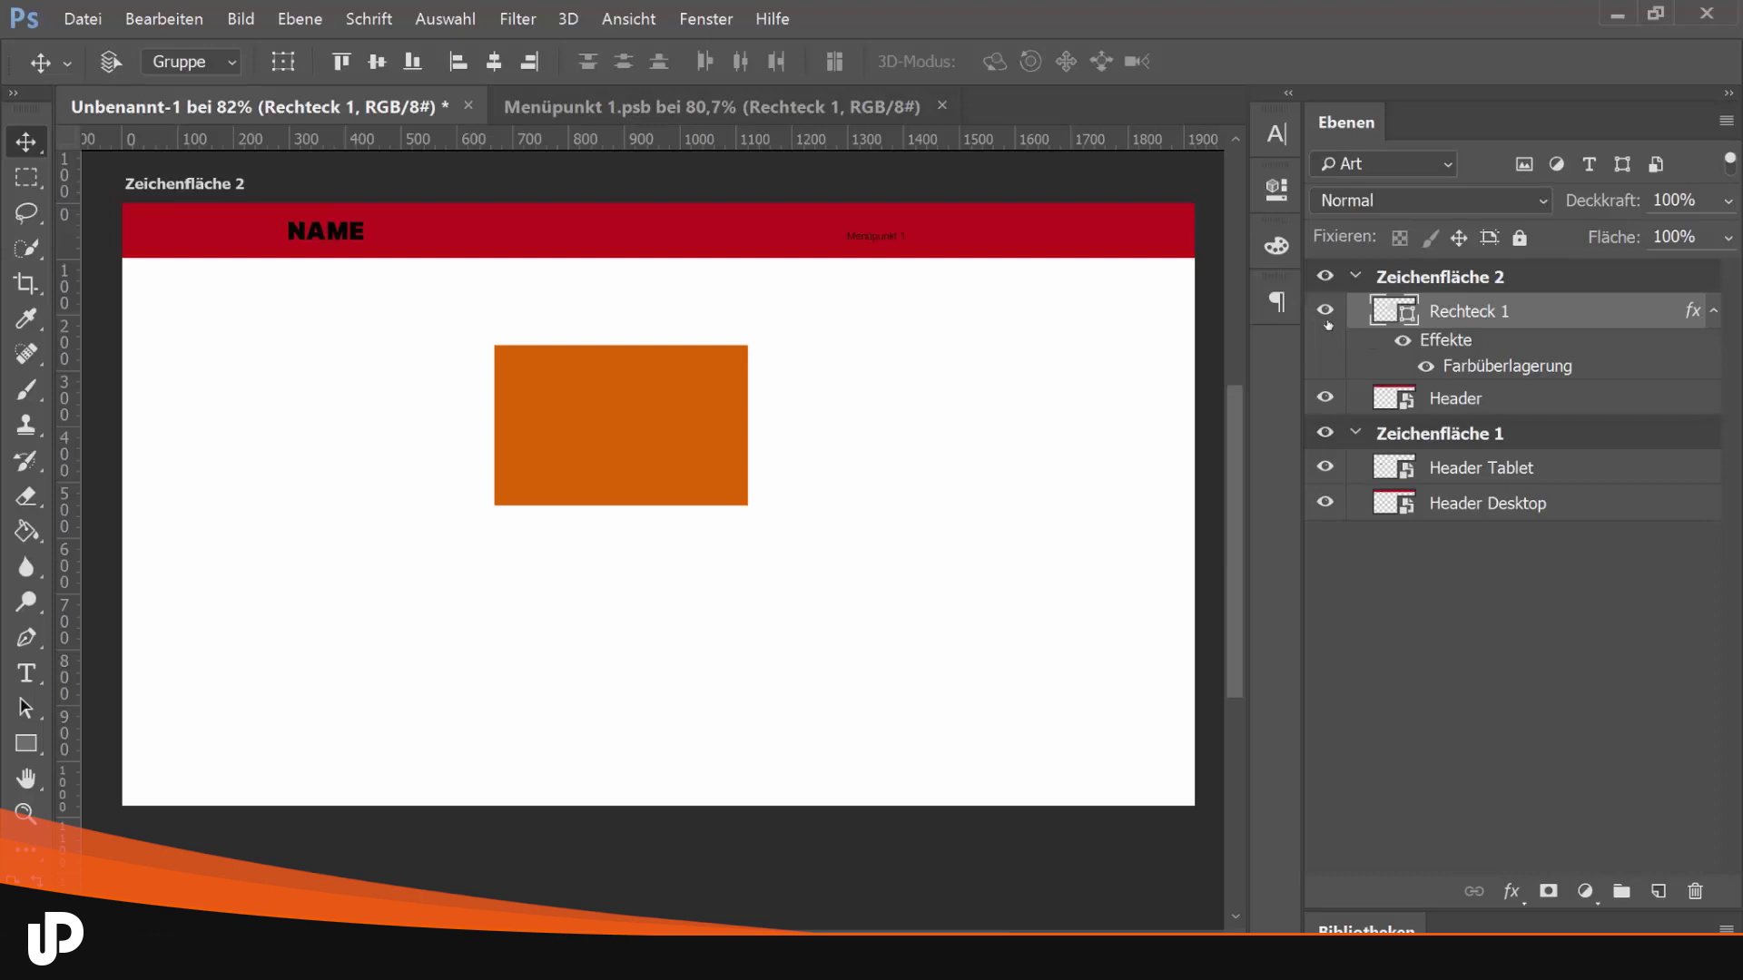
# Reopen Rechteck 1's layer style to confirm the overlay colour is ff6600
pyautogui.doubleClick(1533, 322)
pyautogui.click(413, 469)
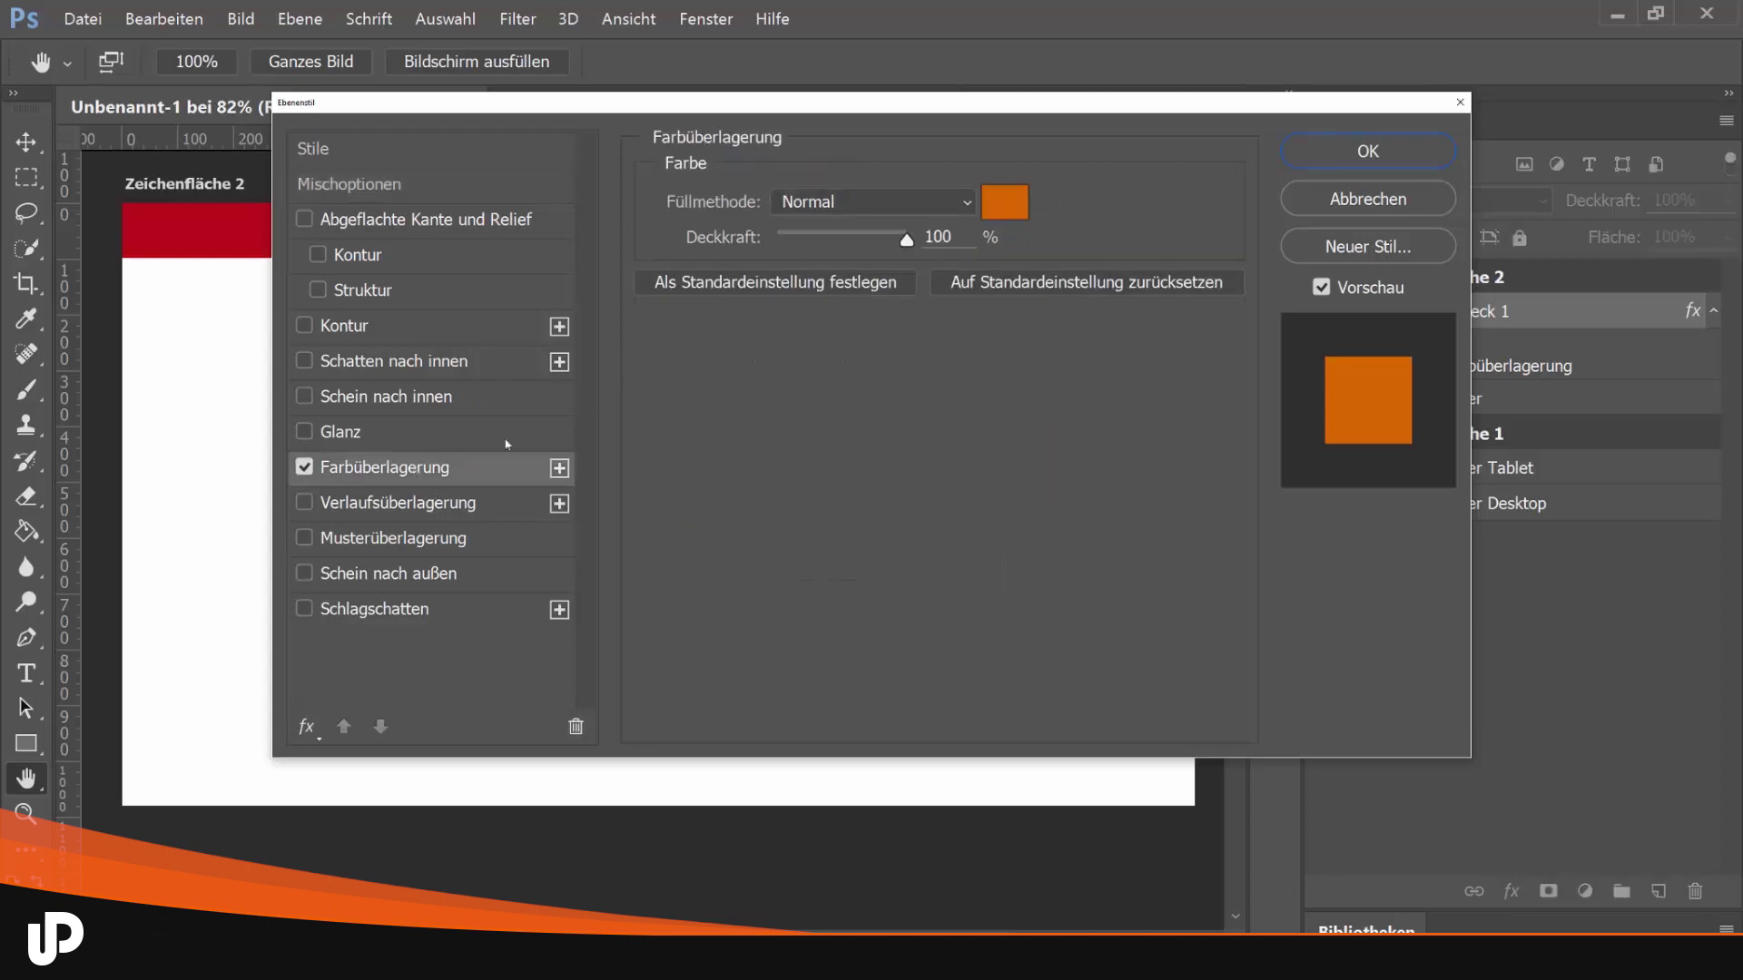
pyautogui.click(1004, 198)
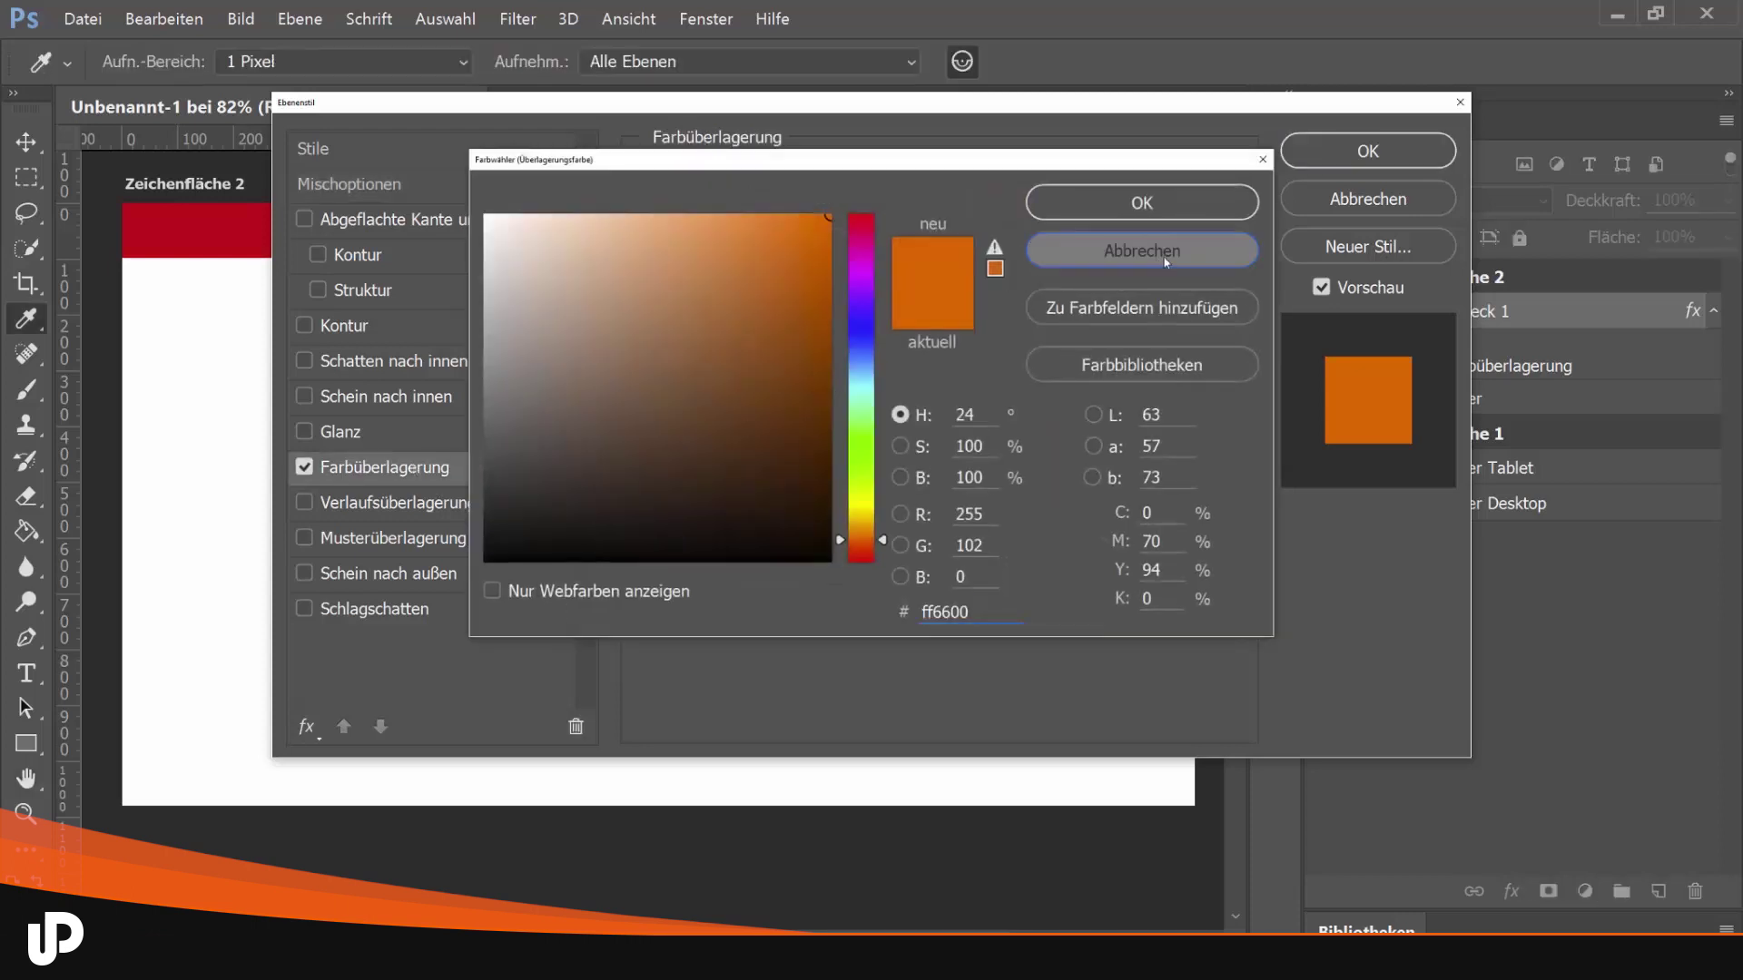
pyautogui.click(1142, 250)
pyautogui.click(1369, 151)
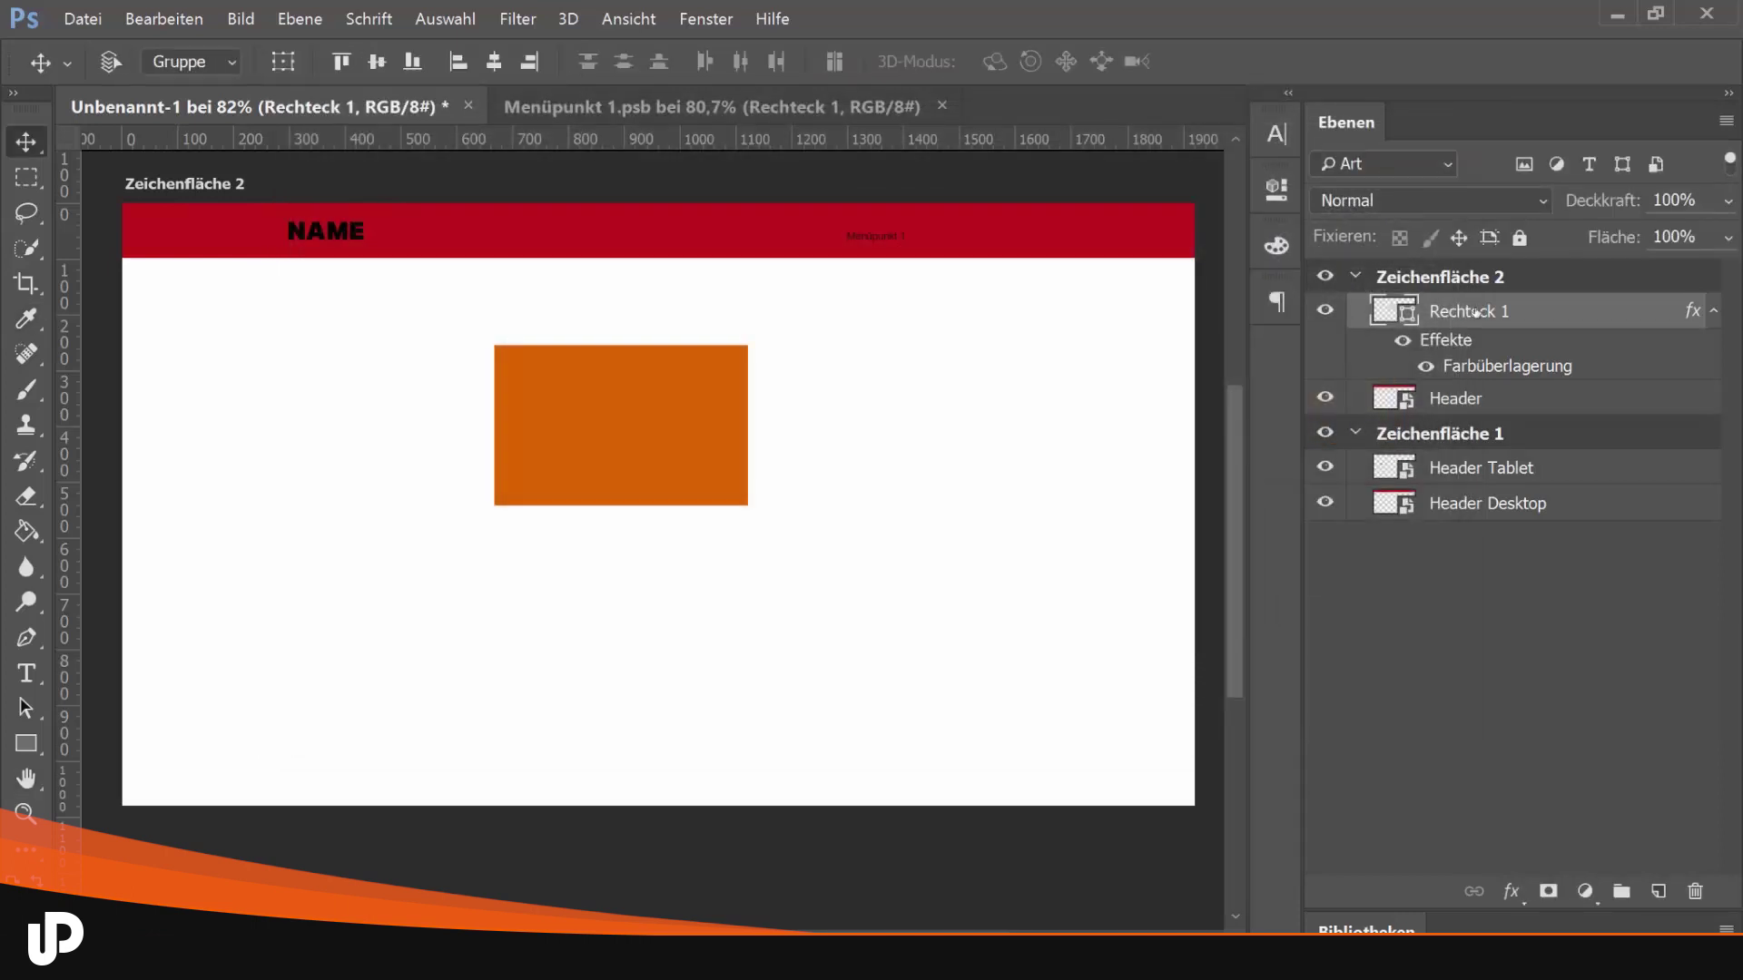
# Open the Farbfelder panel and float it and the Bibliotheken panel over the canvas
pyautogui.click(1280, 249)
pyautogui.click(705, 20)
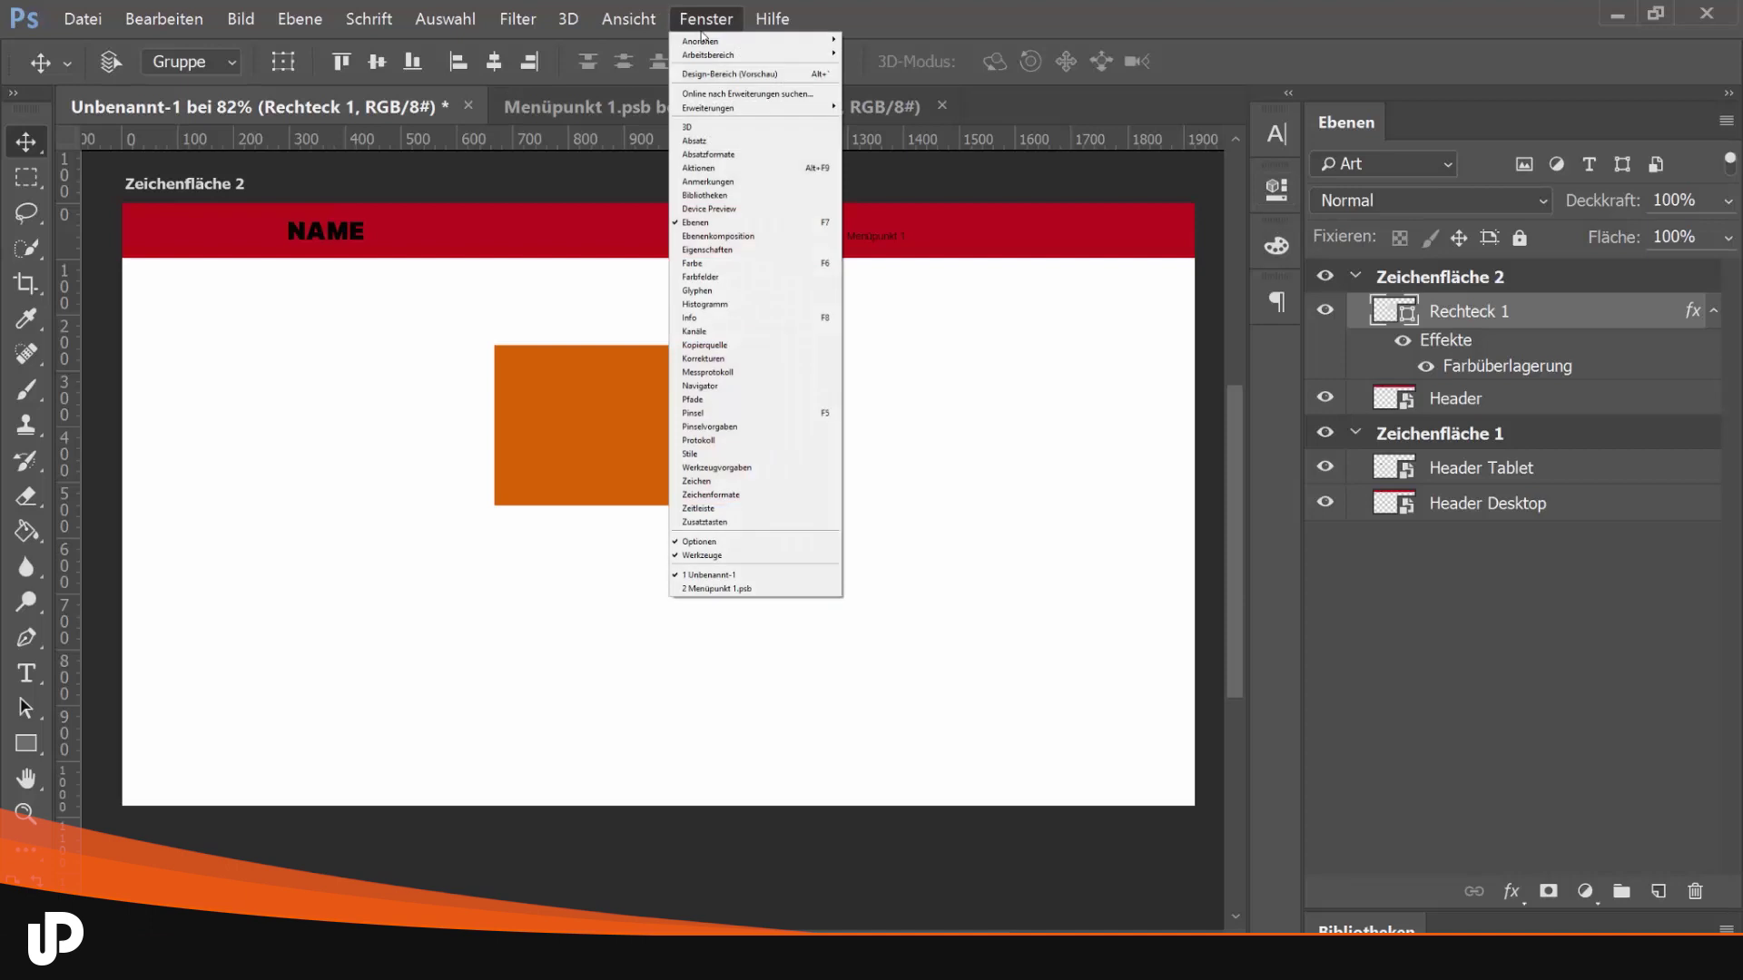
pyautogui.click(717, 277)
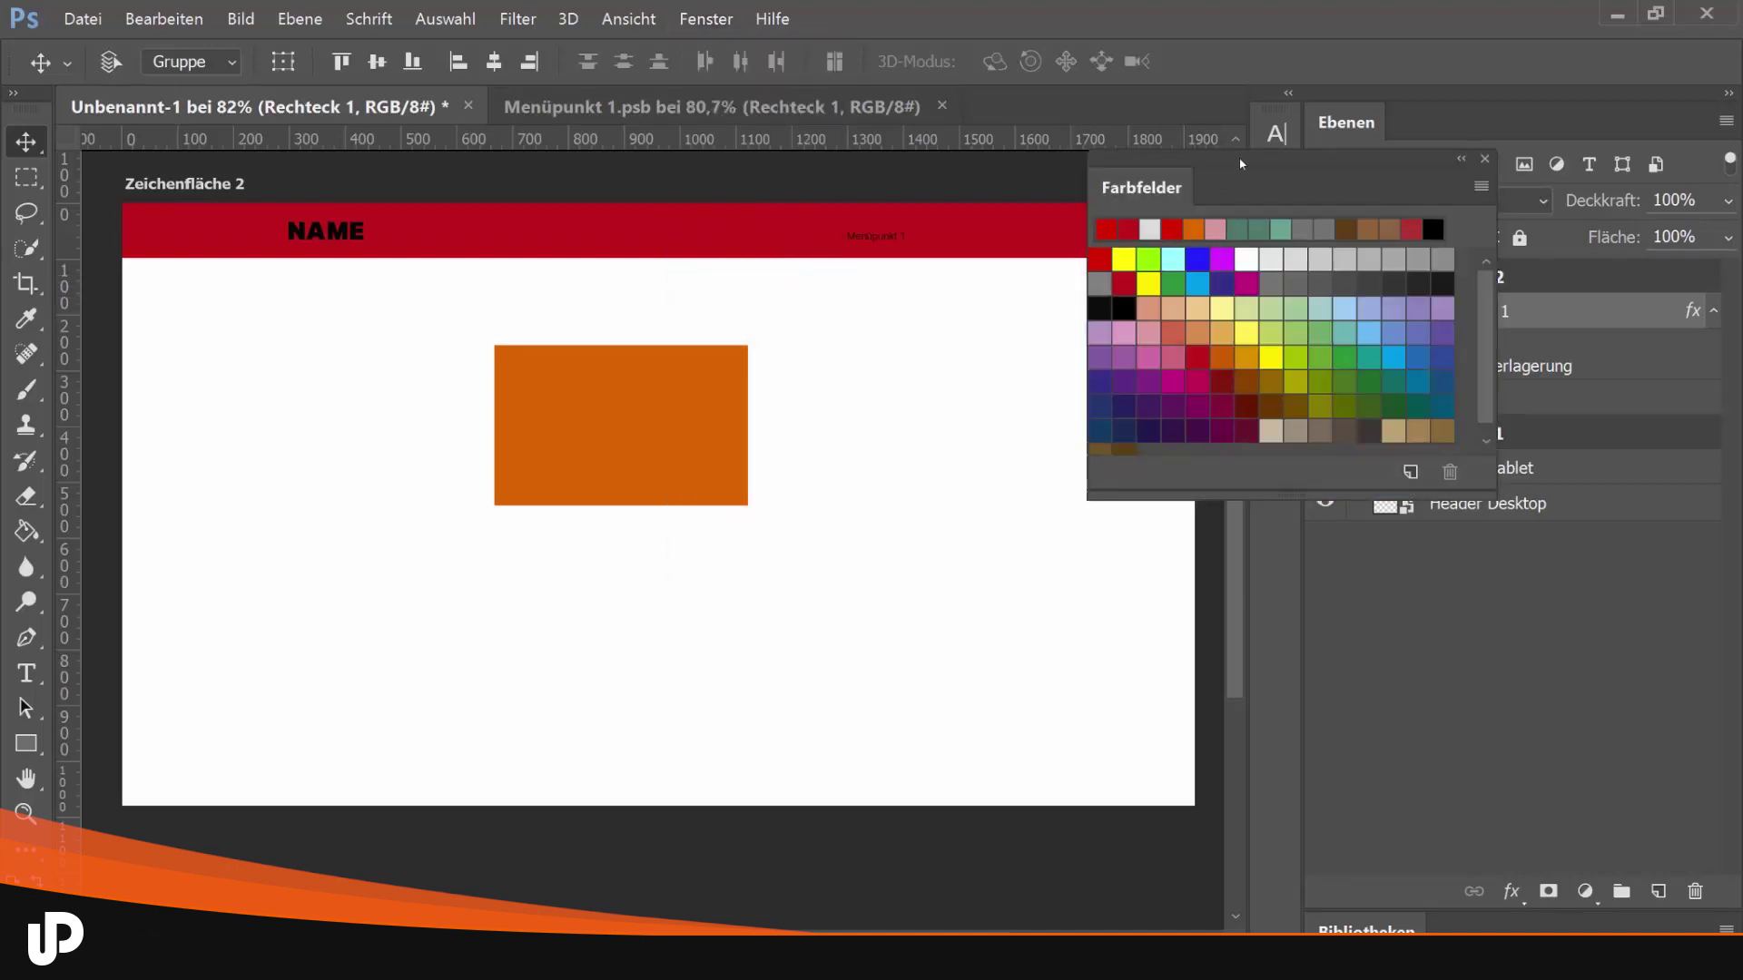
pyautogui.moveTo(1237, 170); pyautogui.dragTo(968, 240)
pyautogui.moveTo(1366, 931); pyautogui.dragTo(982, 240)
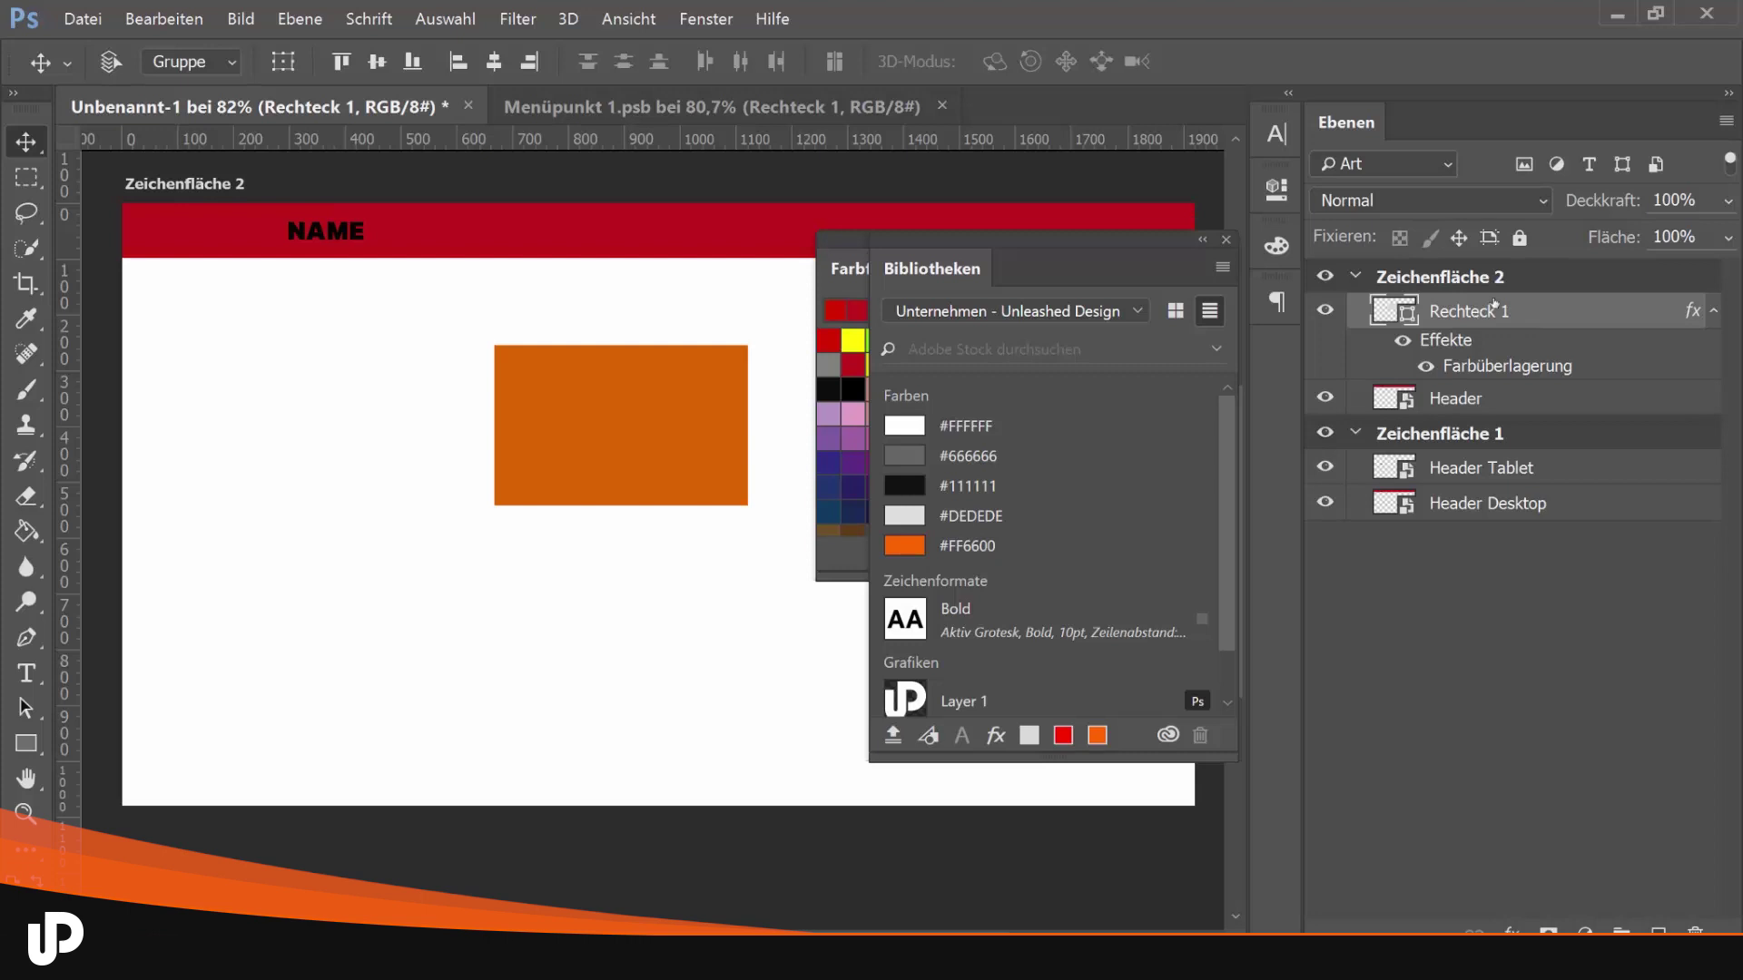
# Try library colours #111111, #666666 and orange on the rectangle, ending with light grey #DEDEDE
pyautogui.click(960, 517)
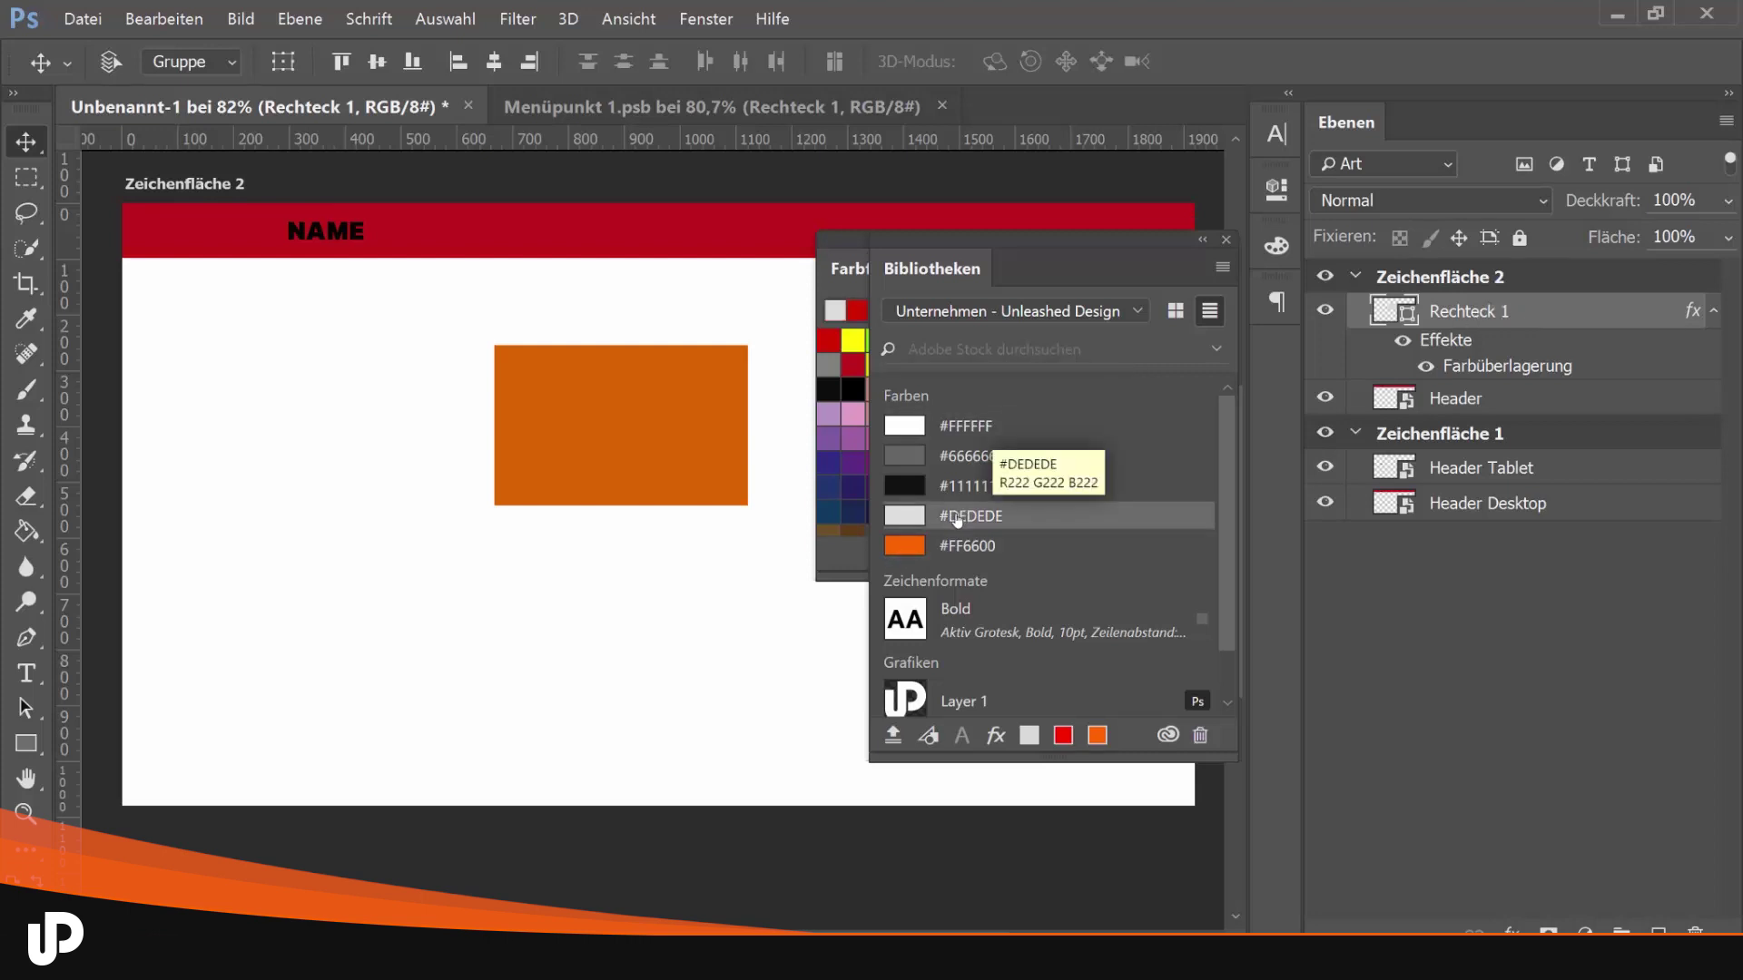
pyautogui.click(1403, 339)
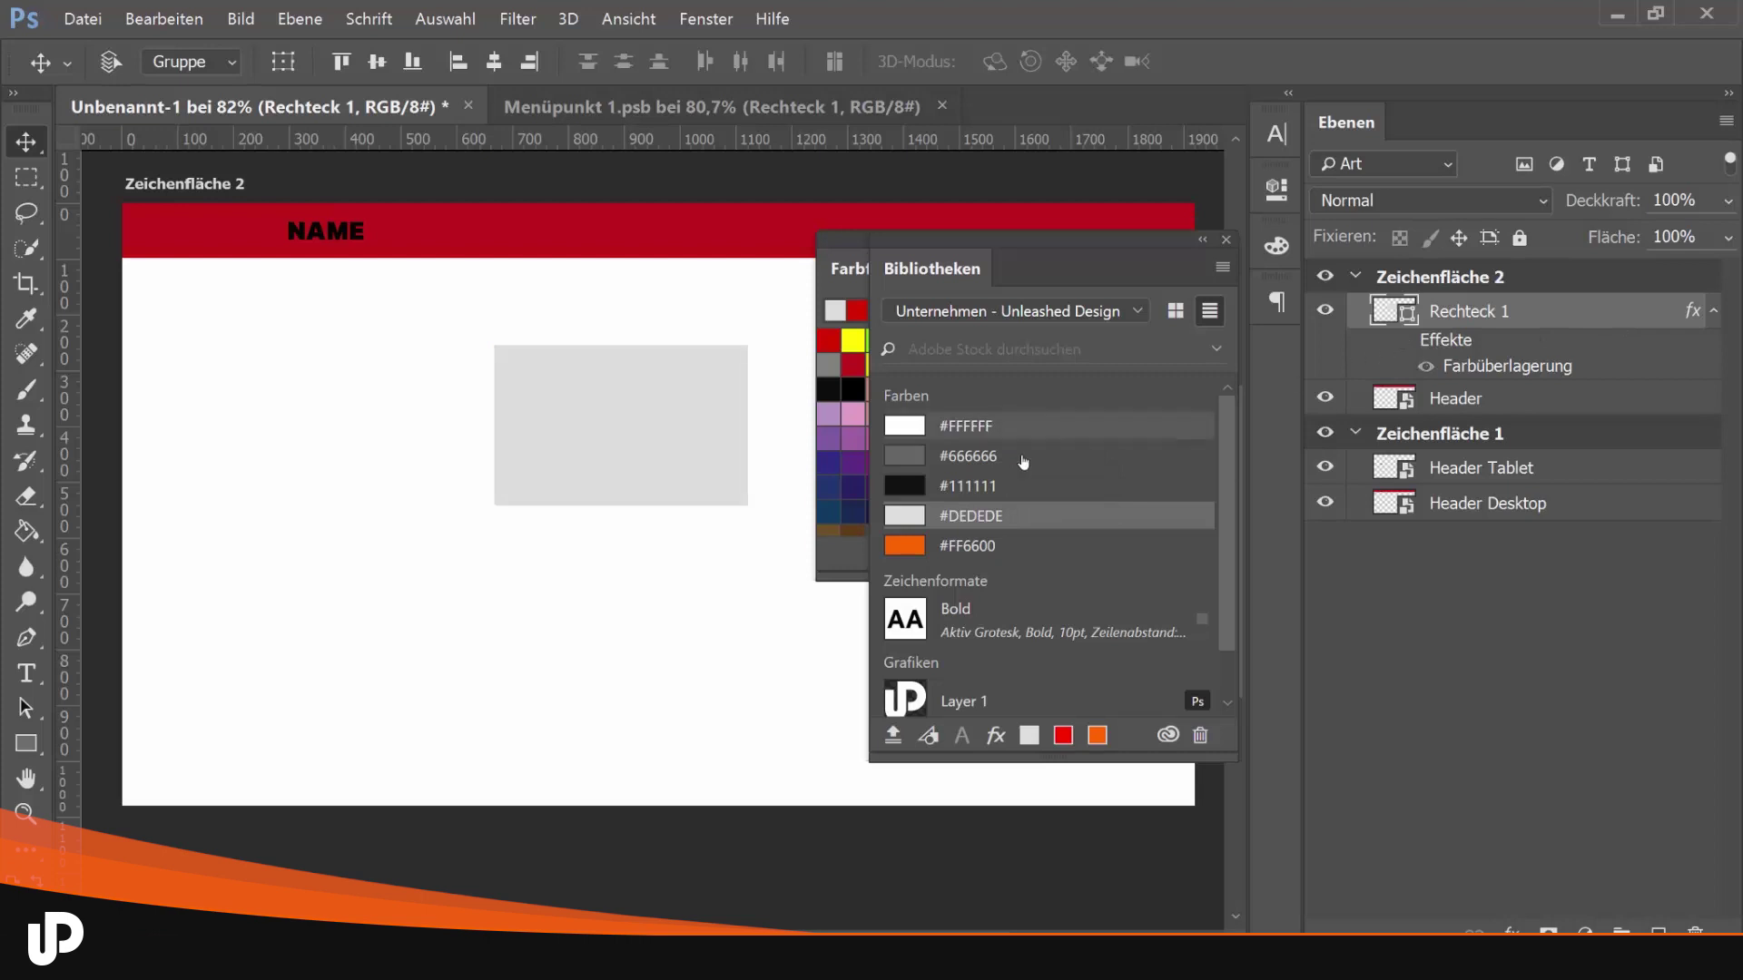
pyautogui.click(967, 546)
pyautogui.click(967, 515)
pyautogui.click(967, 486)
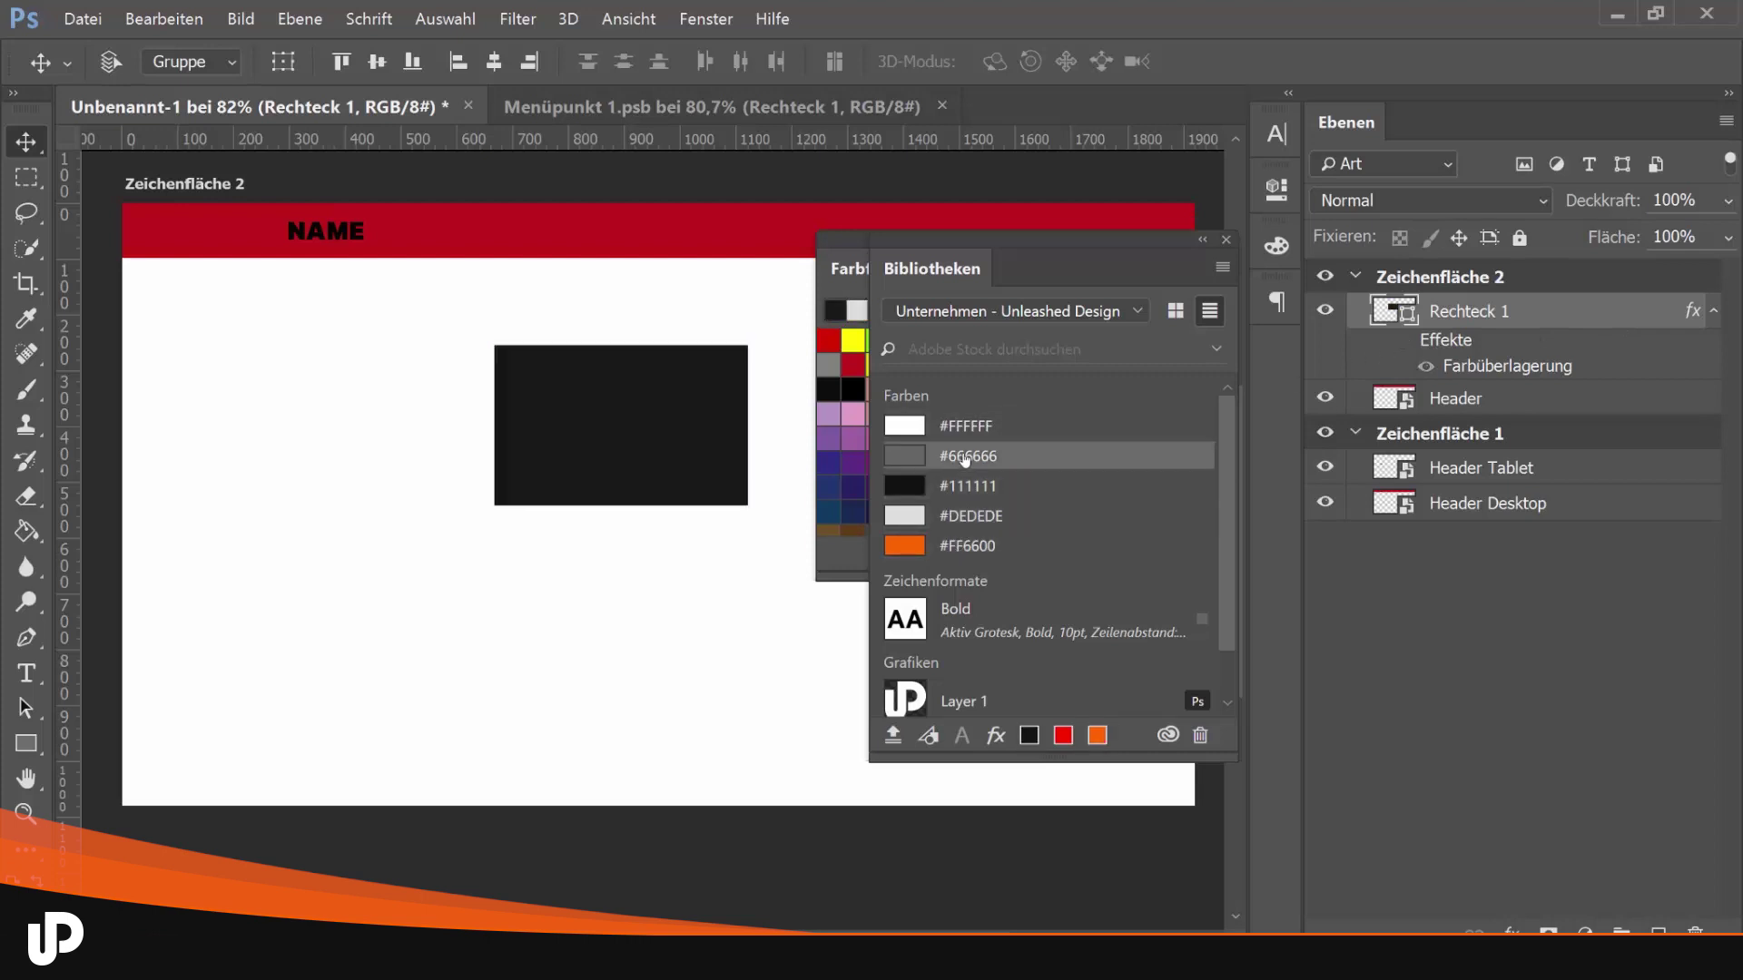
pyautogui.click(967, 516)
pyautogui.click(966, 486)
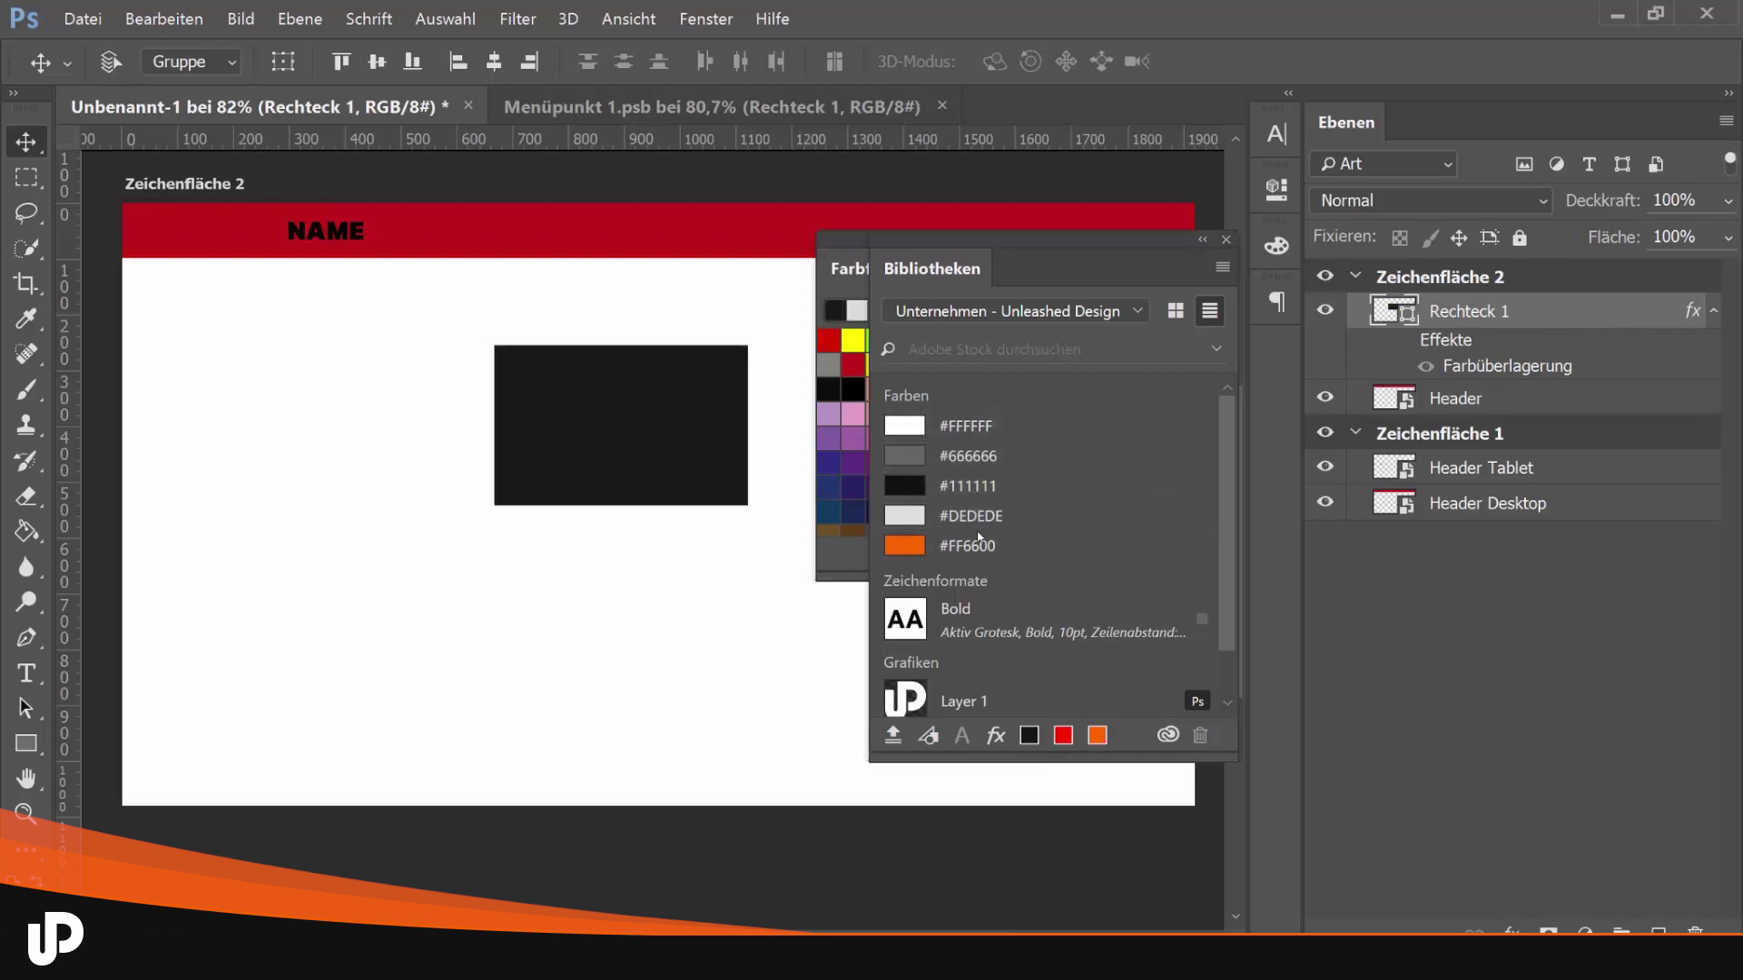
pyautogui.click(972, 545)
pyautogui.click(965, 515)
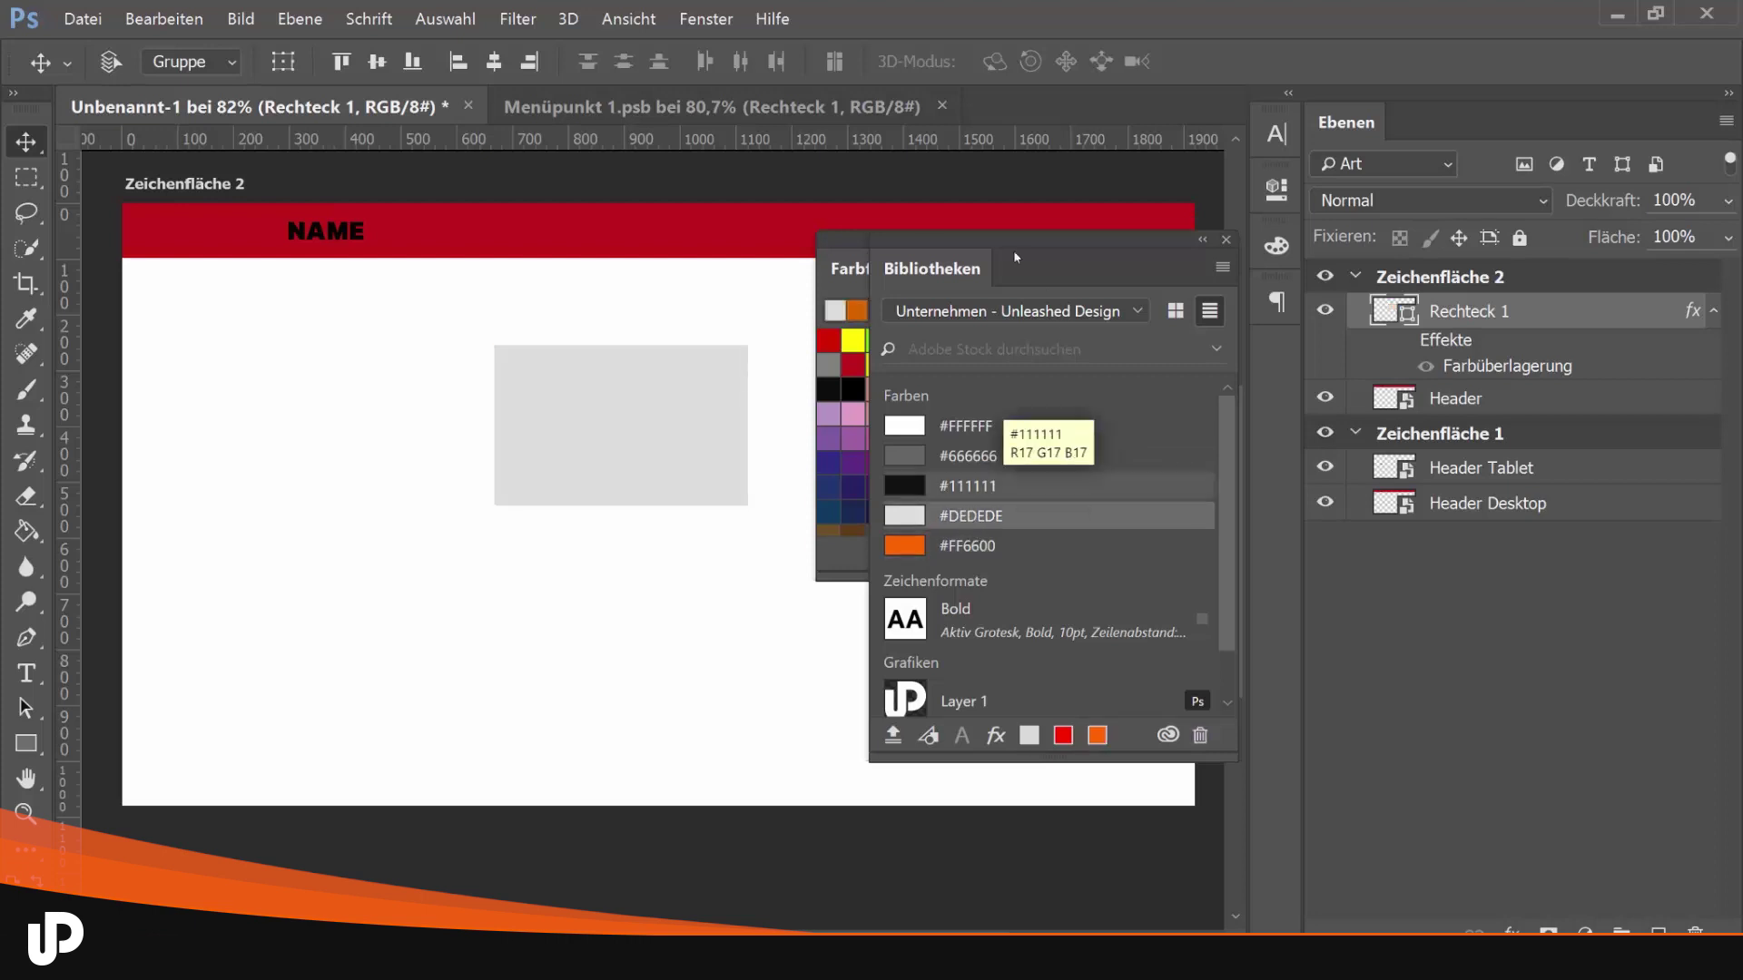
# Close the floating Farbfelder and Bibliotheken panels
pyautogui.moveTo(866, 252); pyautogui.dragTo(1209, 250)
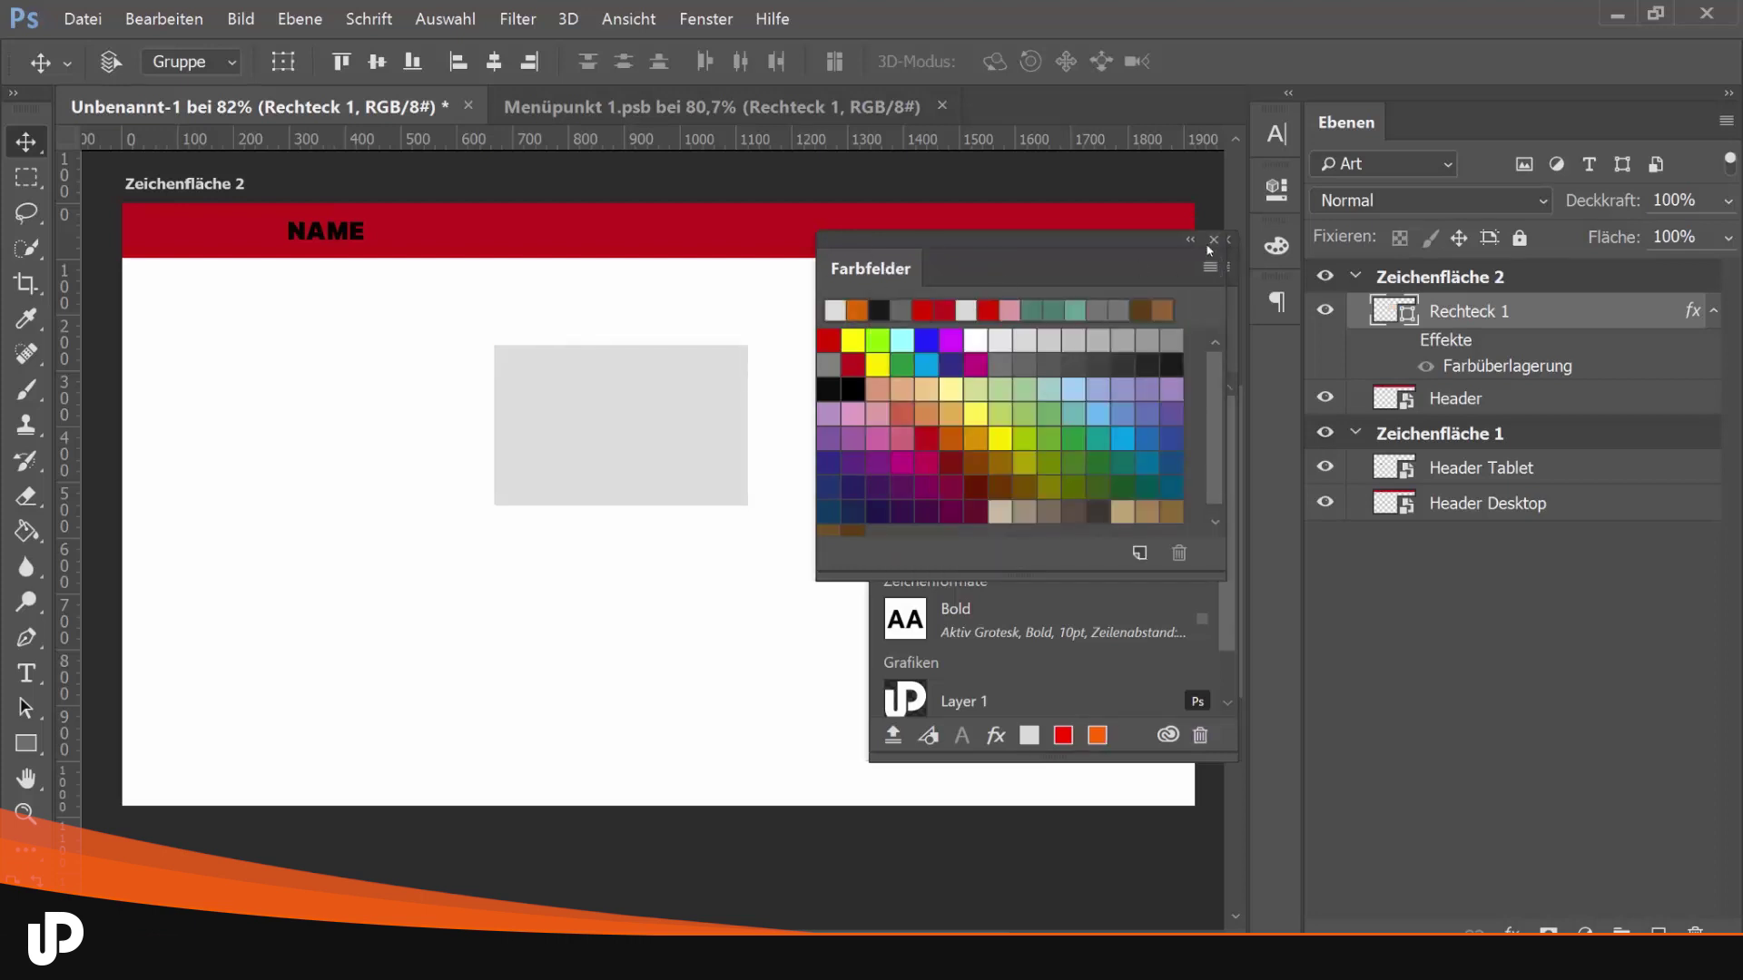
pyautogui.click(1214, 240)
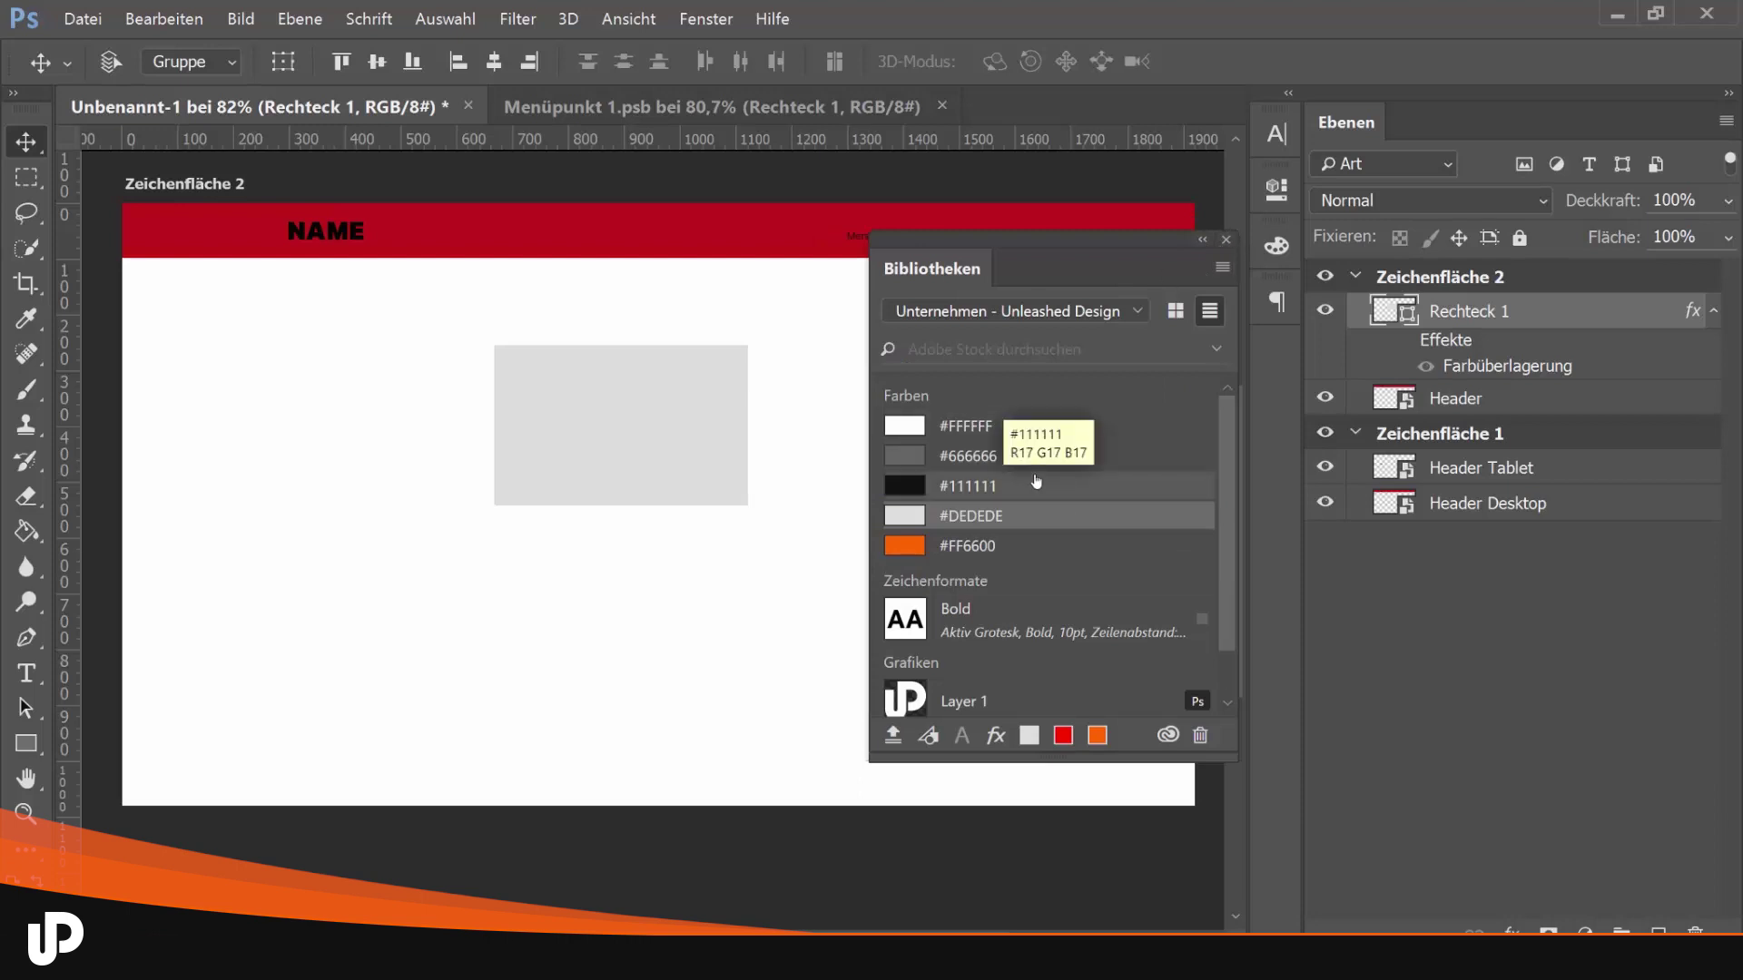
pyautogui.click(1224, 241)
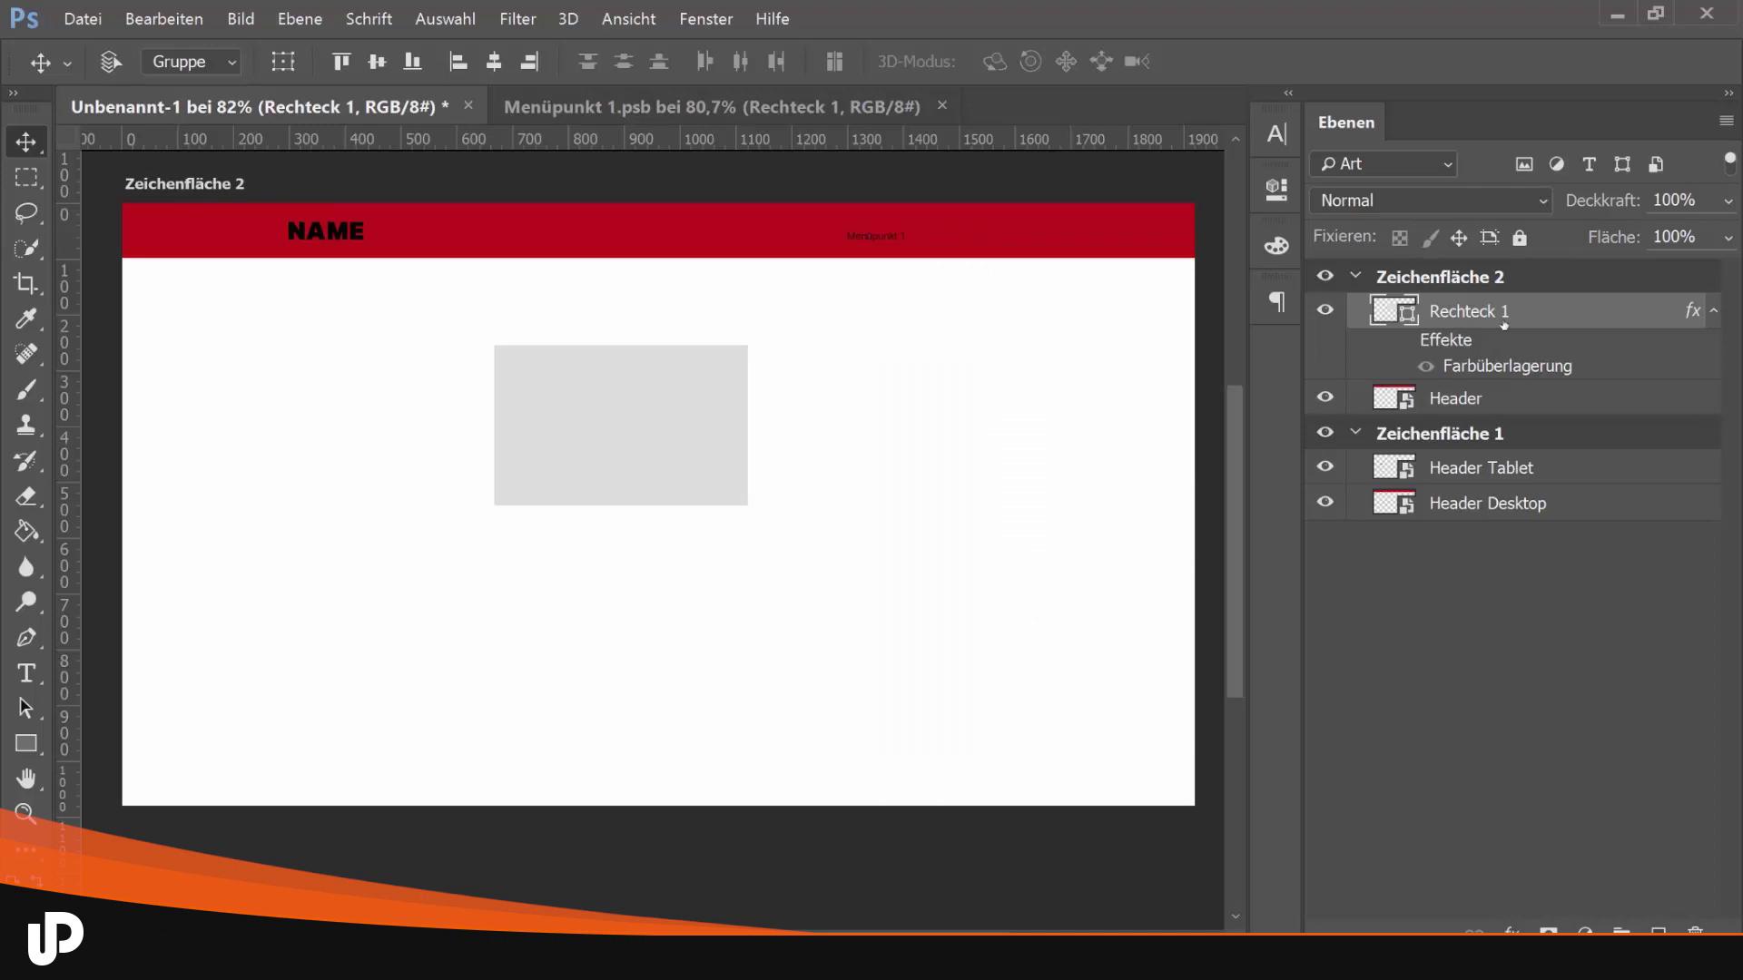
pyautogui.click(1403, 340)
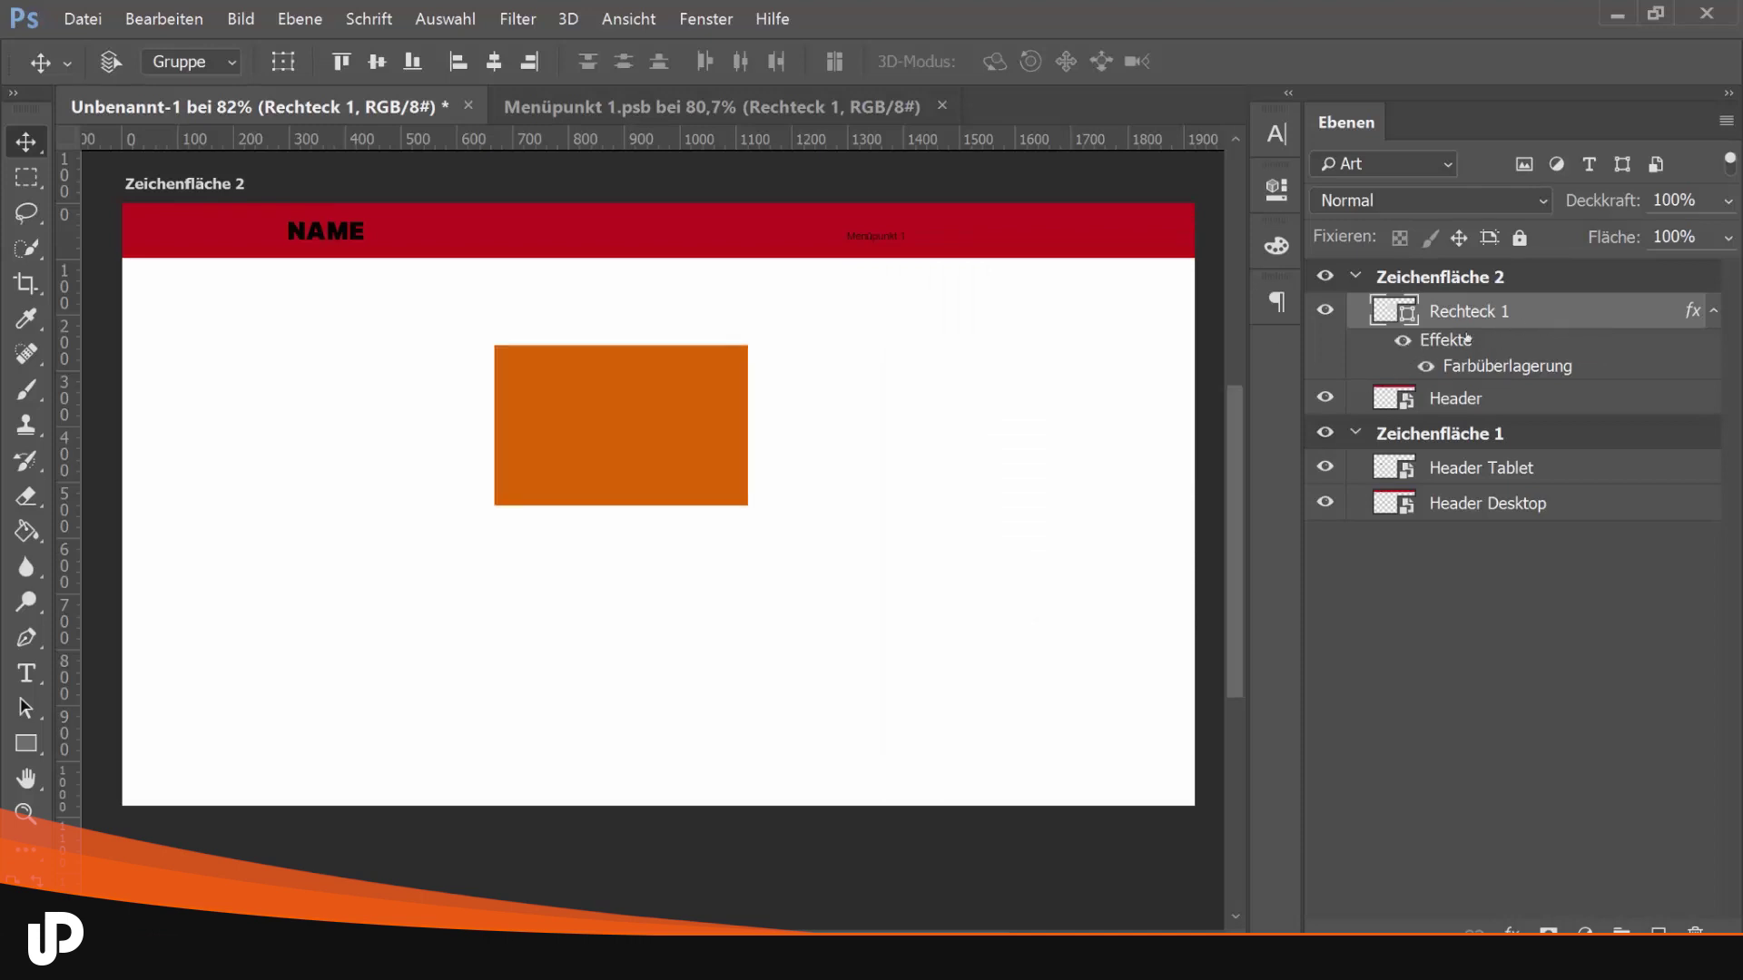
pyautogui.doubleClick(1535, 313)
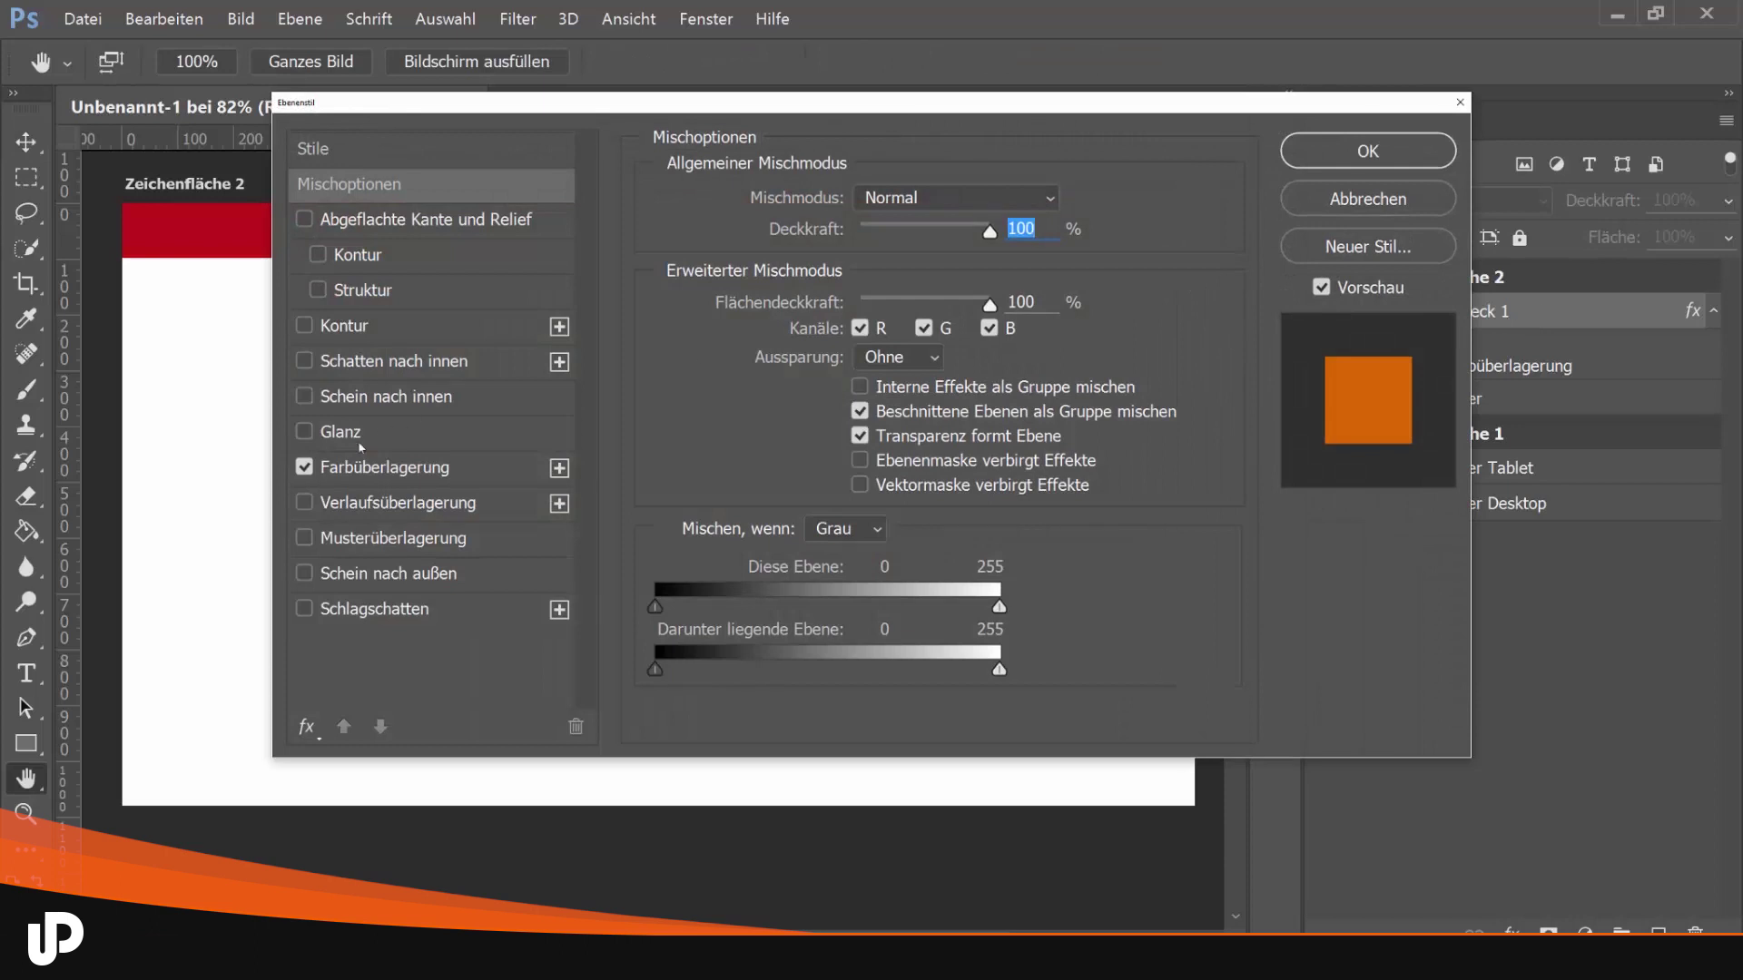
pyautogui.click(371, 467)
pyautogui.click(1004, 202)
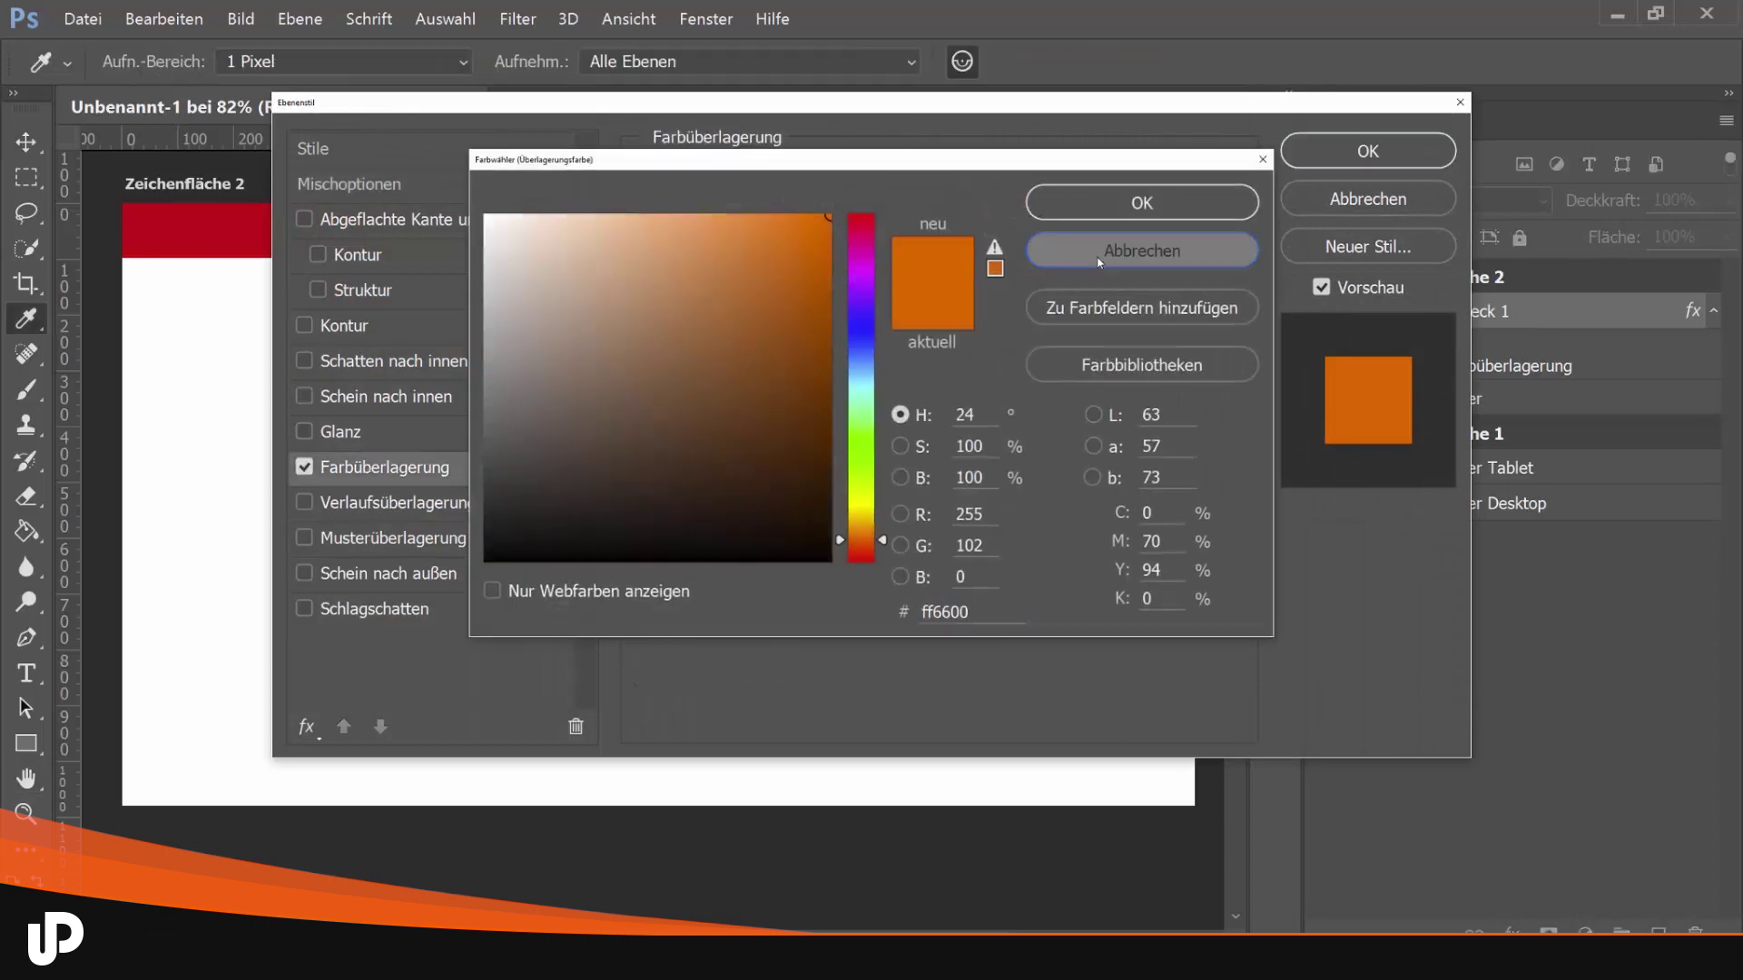
pyautogui.click(1142, 248)
pyautogui.click(1330, 156)
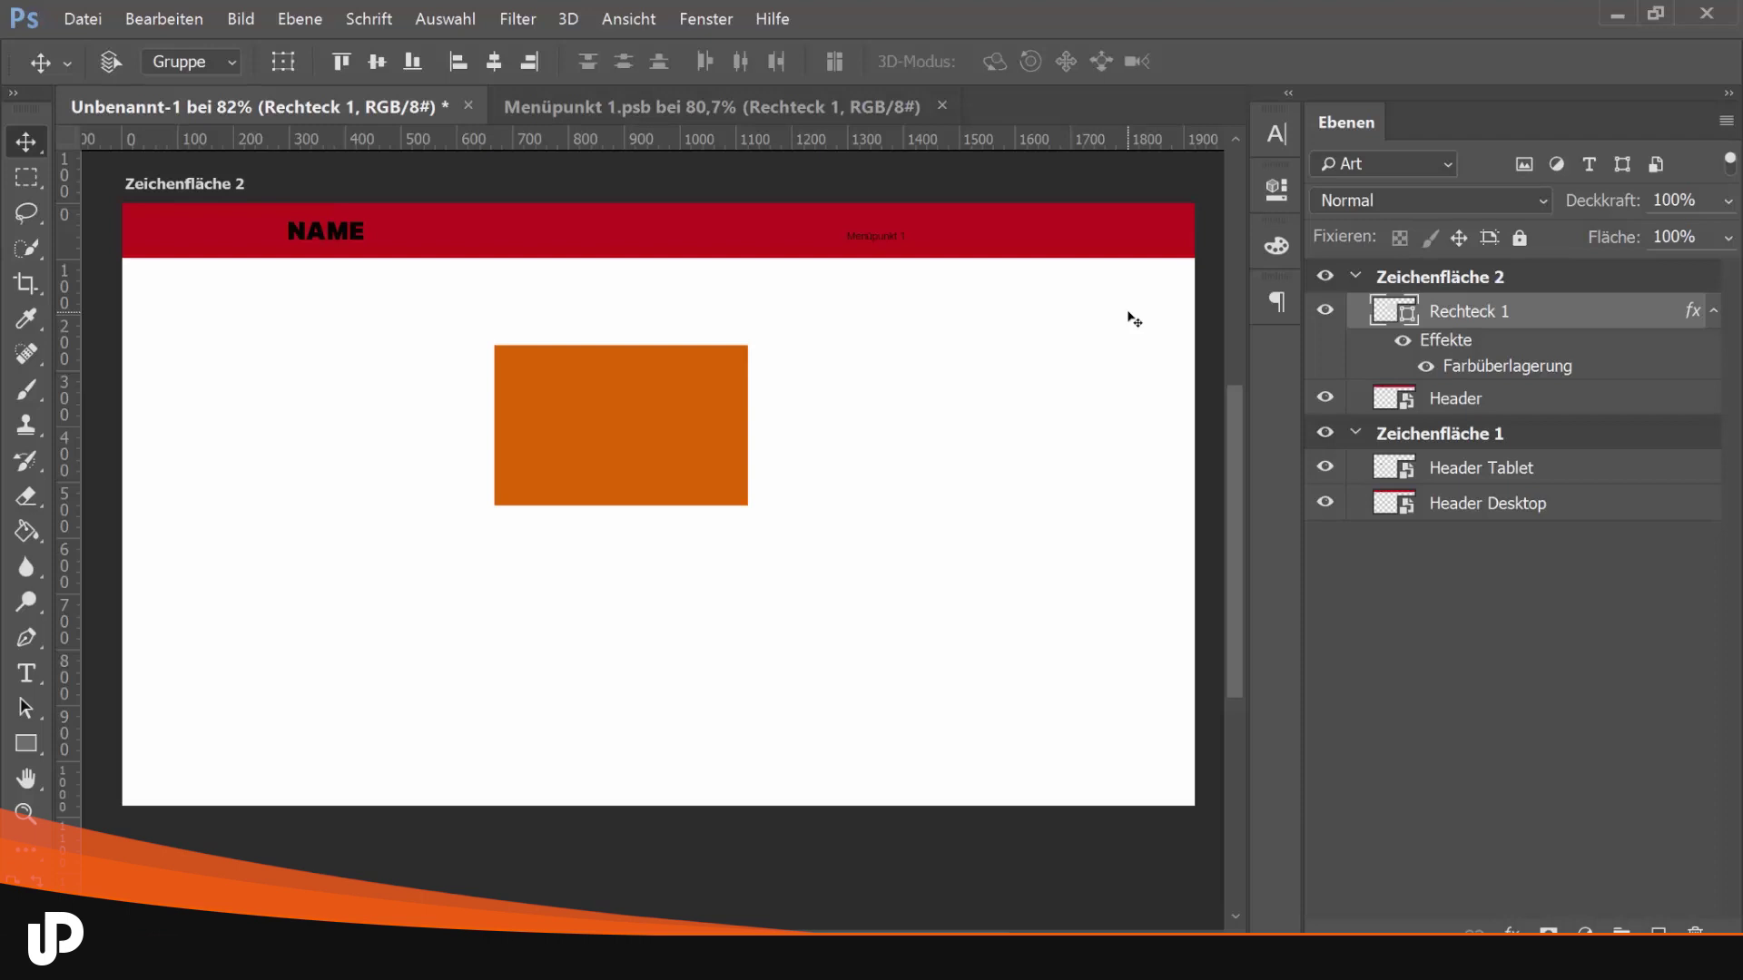
pyautogui.click(1406, 348)
pyautogui.click(1406, 349)
pyautogui.click(1406, 349)
pyautogui.click(1406, 349)
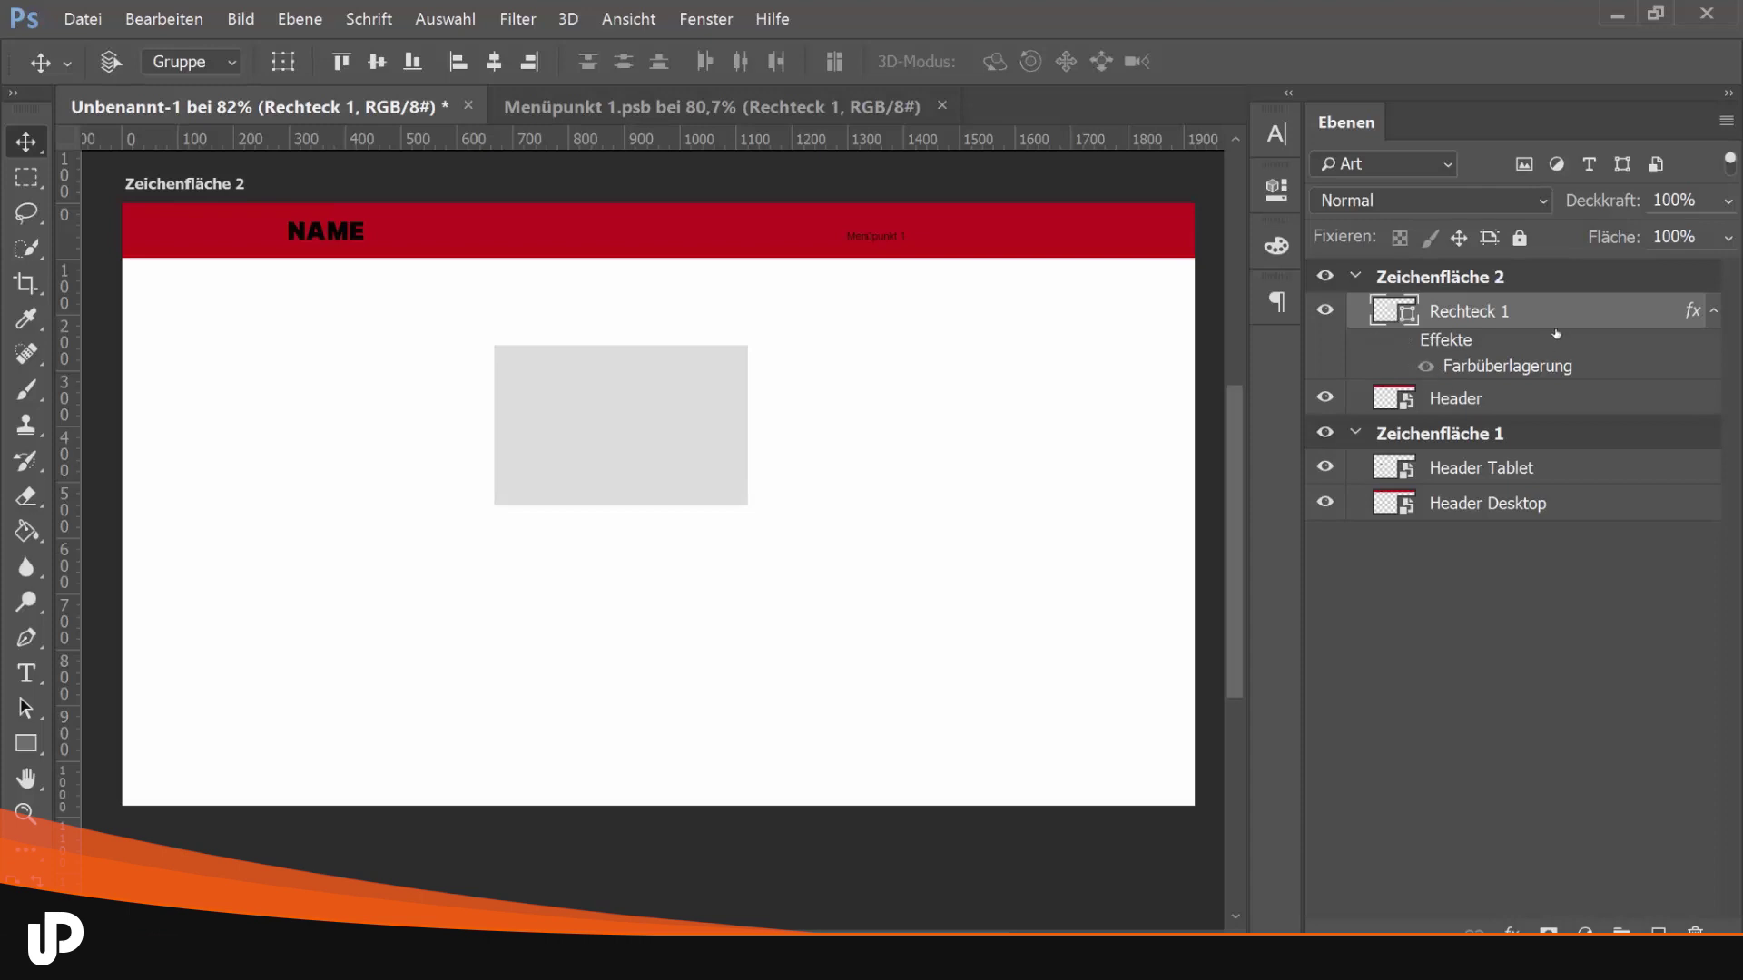
pyautogui.click(1280, 191)
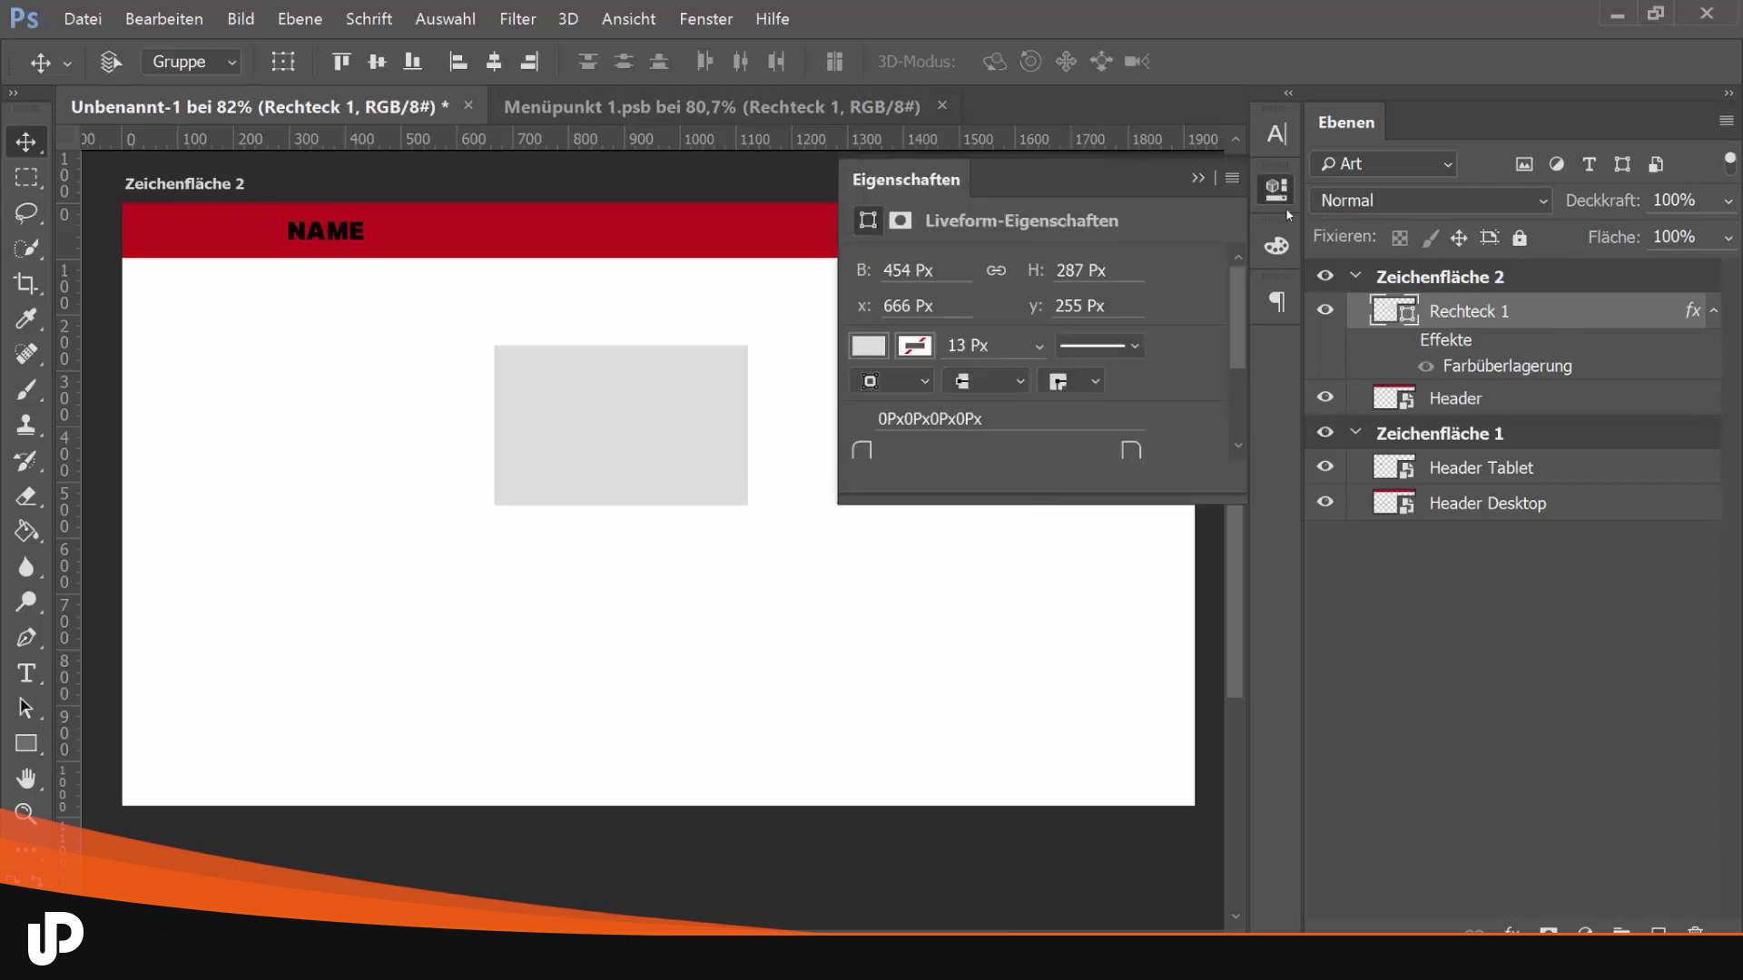
pyautogui.click(868, 346)
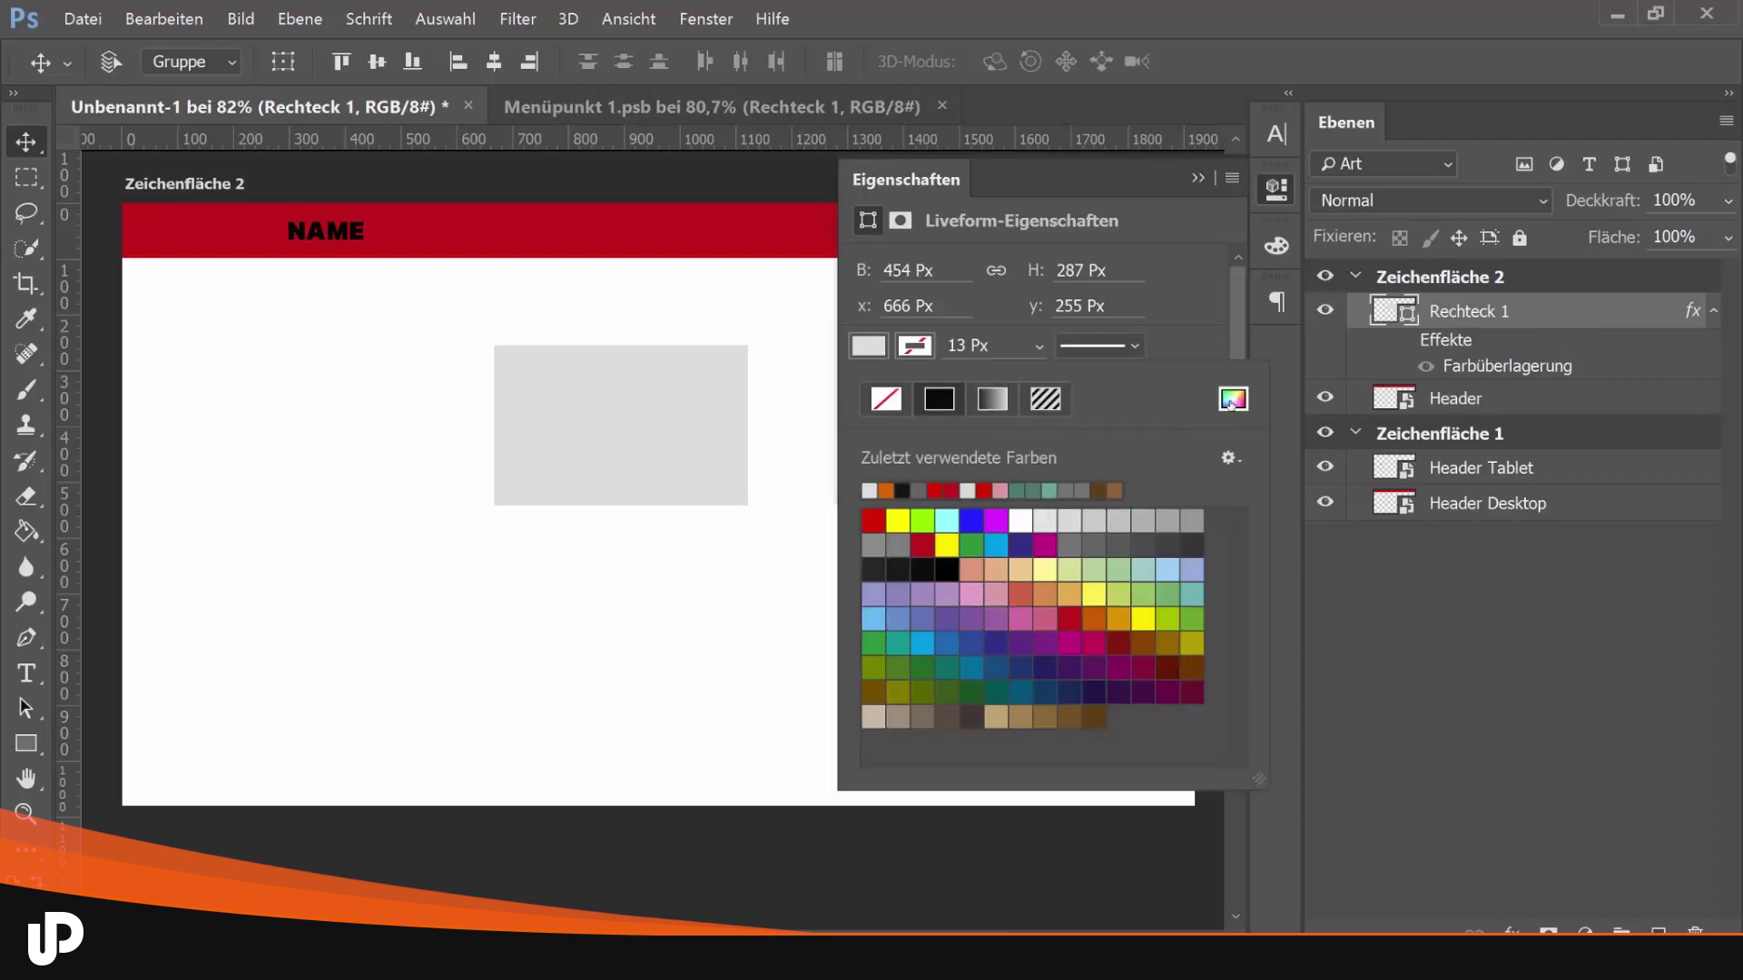
pyautogui.click(999, 409)
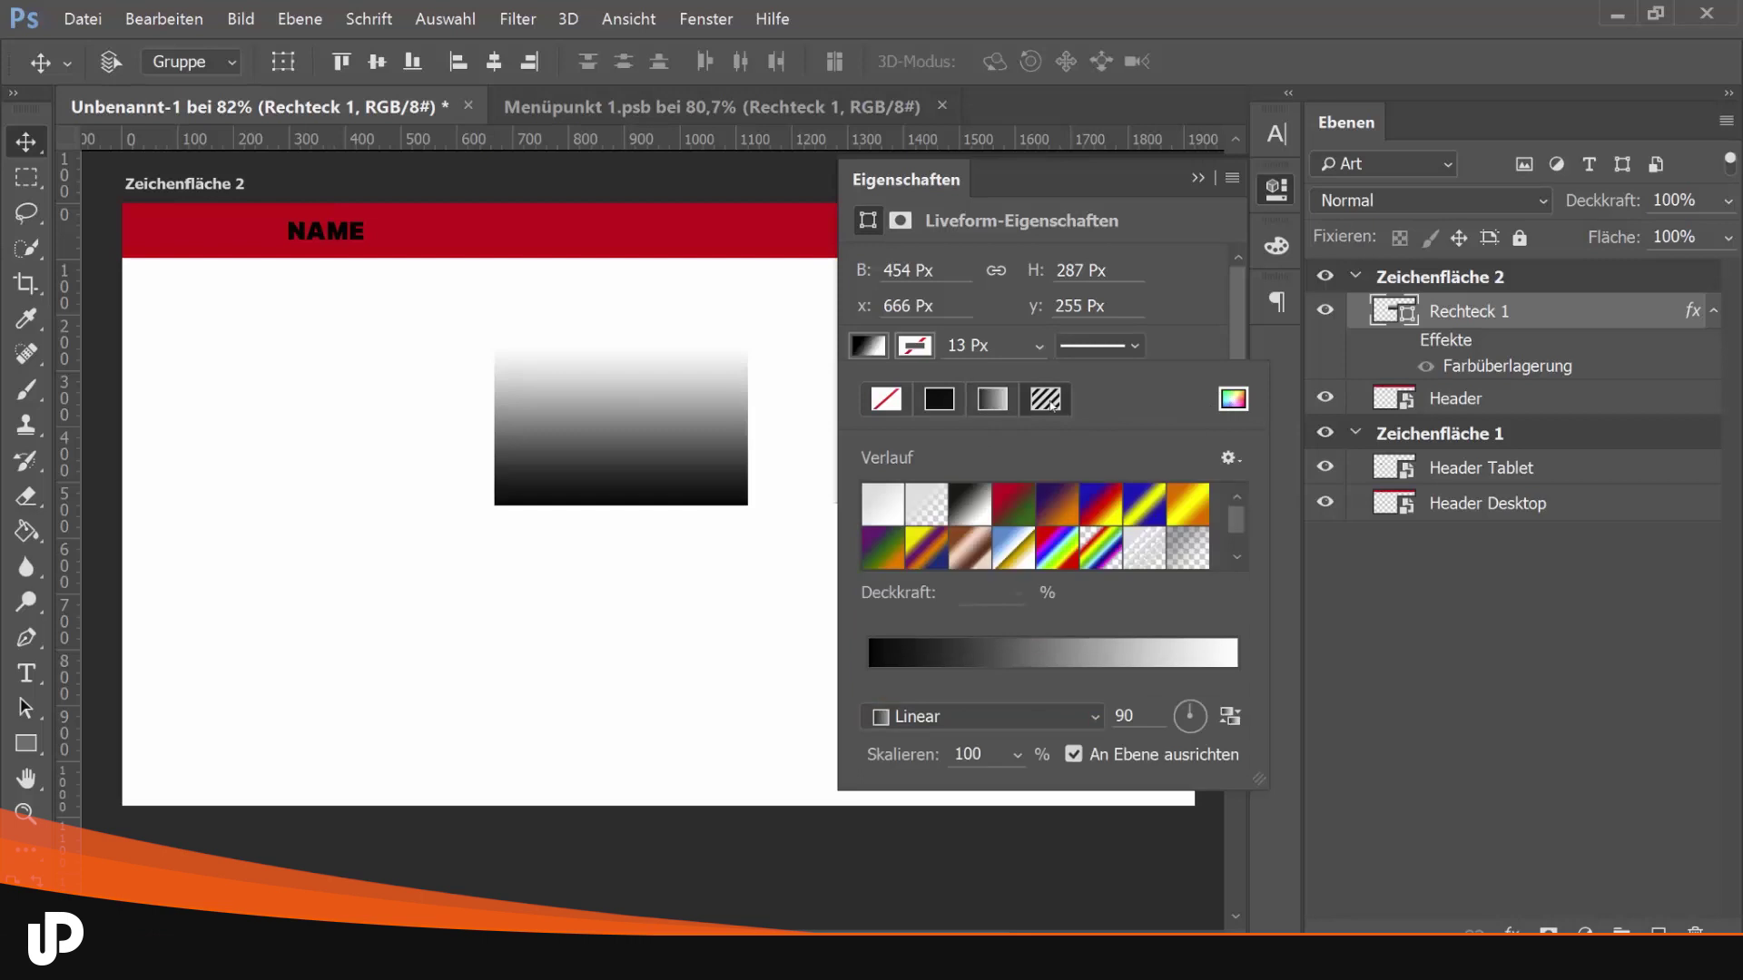
pyautogui.click(926, 550)
pyautogui.click(895, 521)
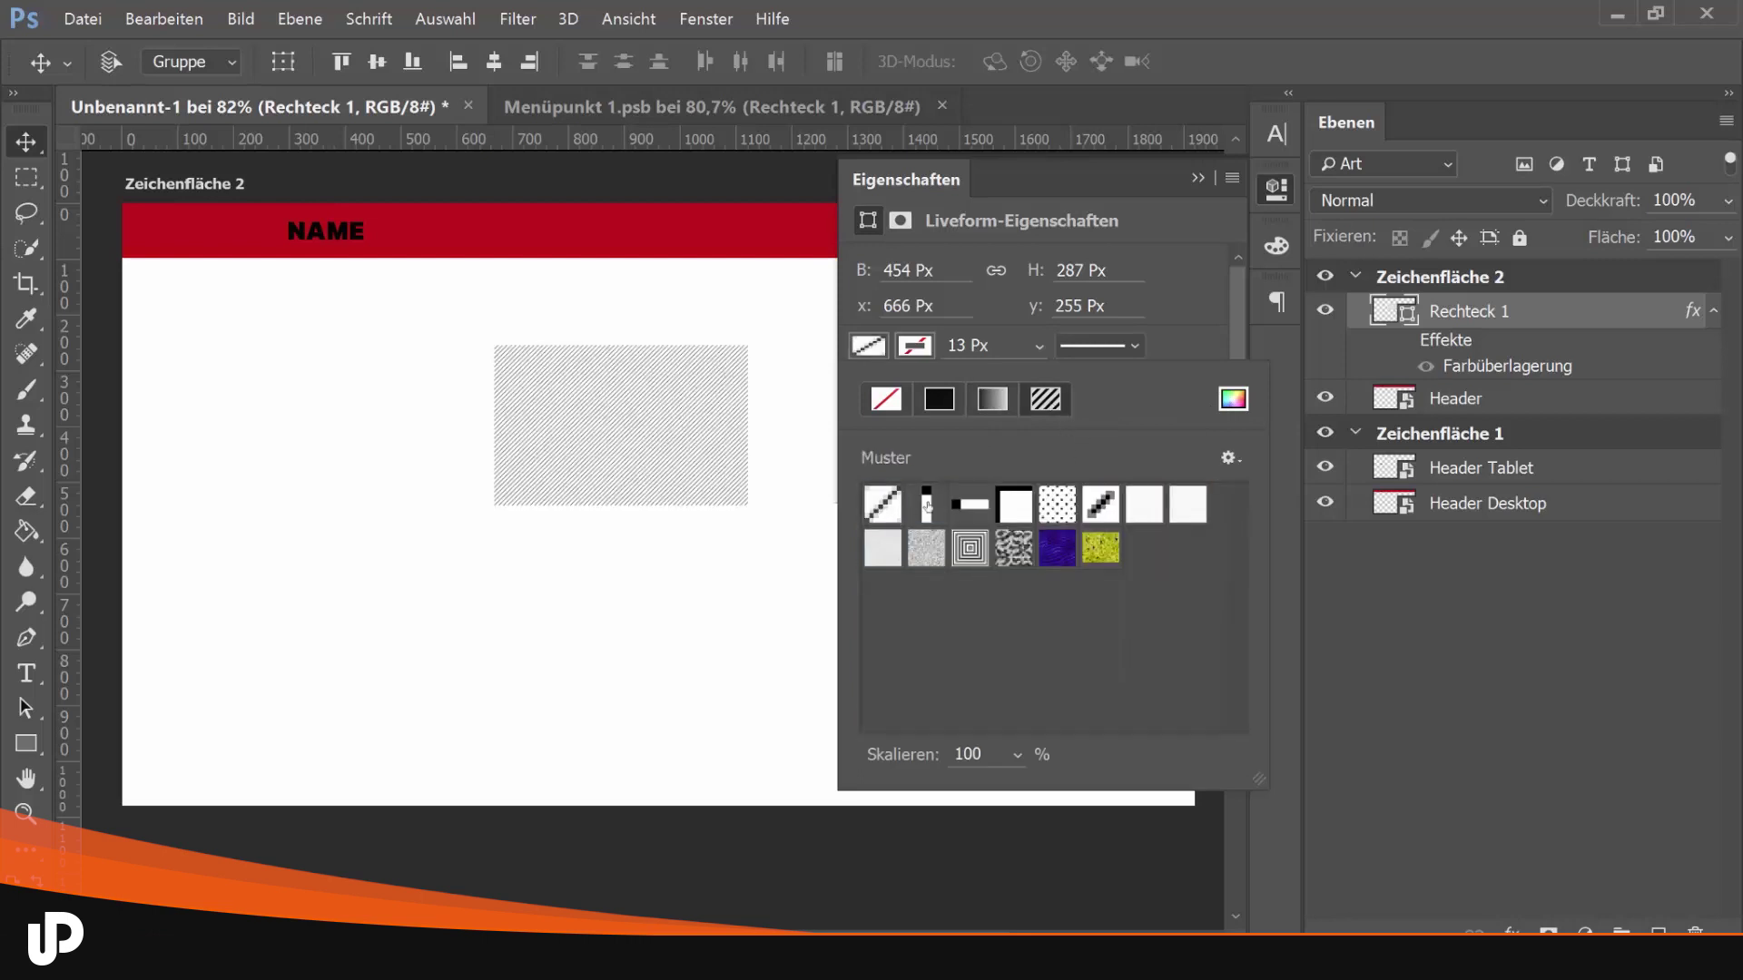
pyautogui.click(1190, 361)
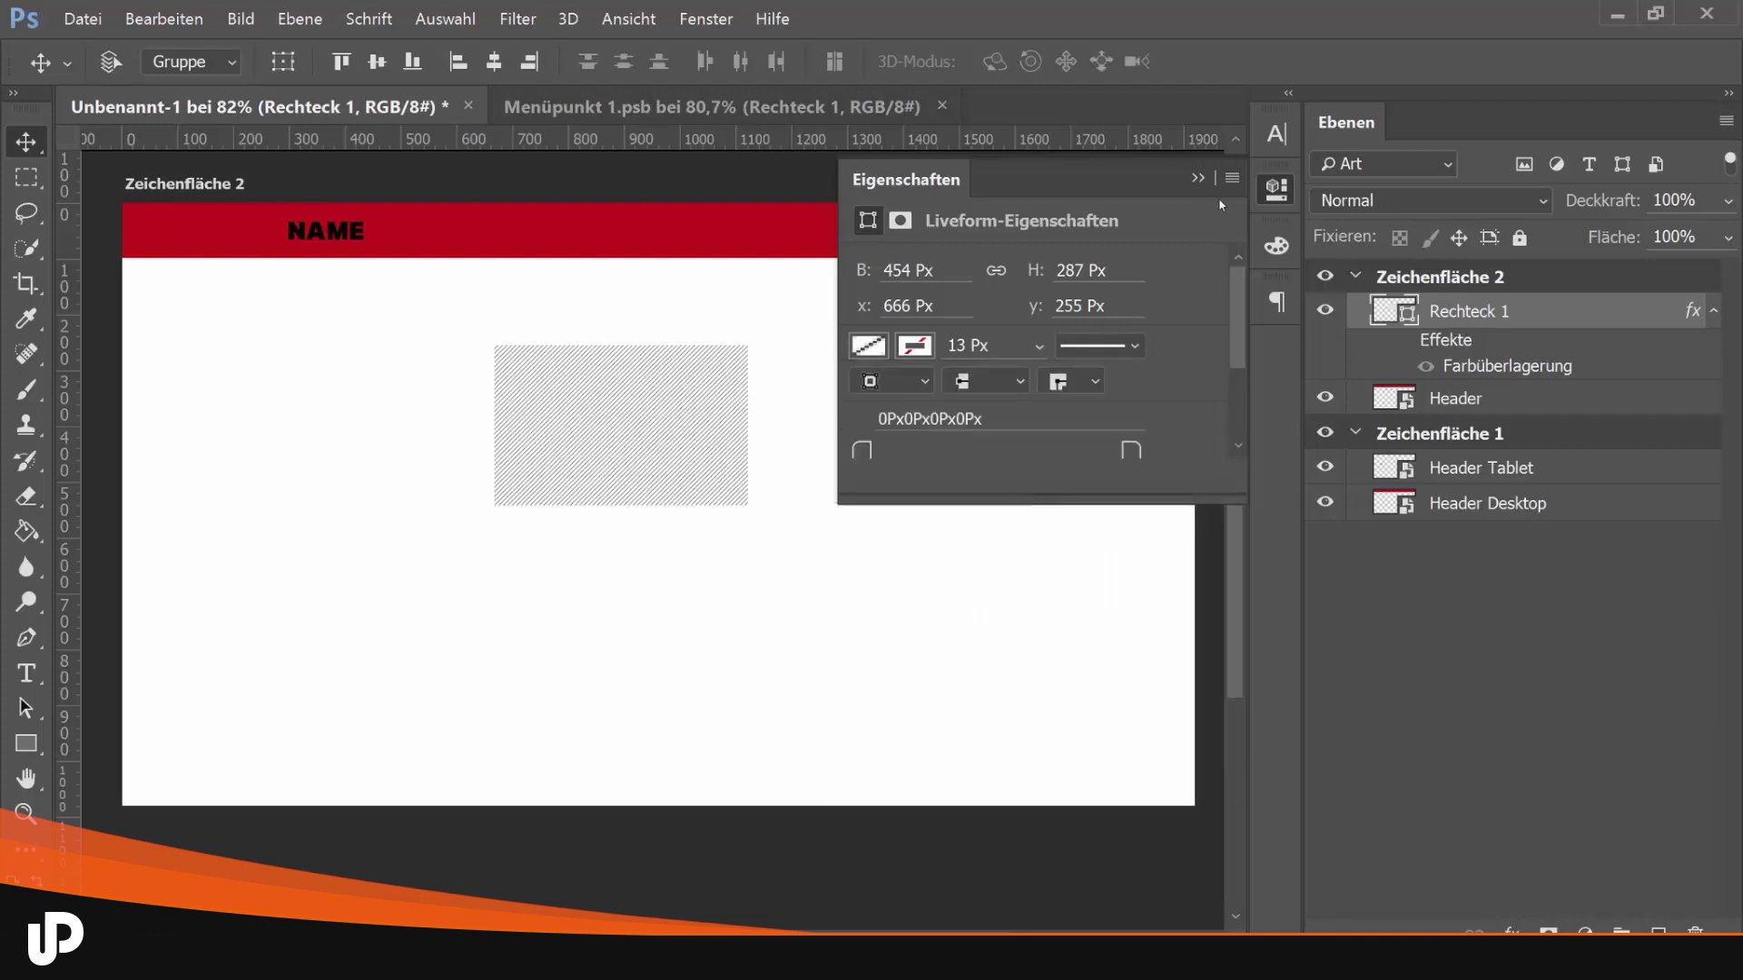
pyautogui.click(867, 345)
pyautogui.click(877, 405)
pyautogui.click(939, 398)
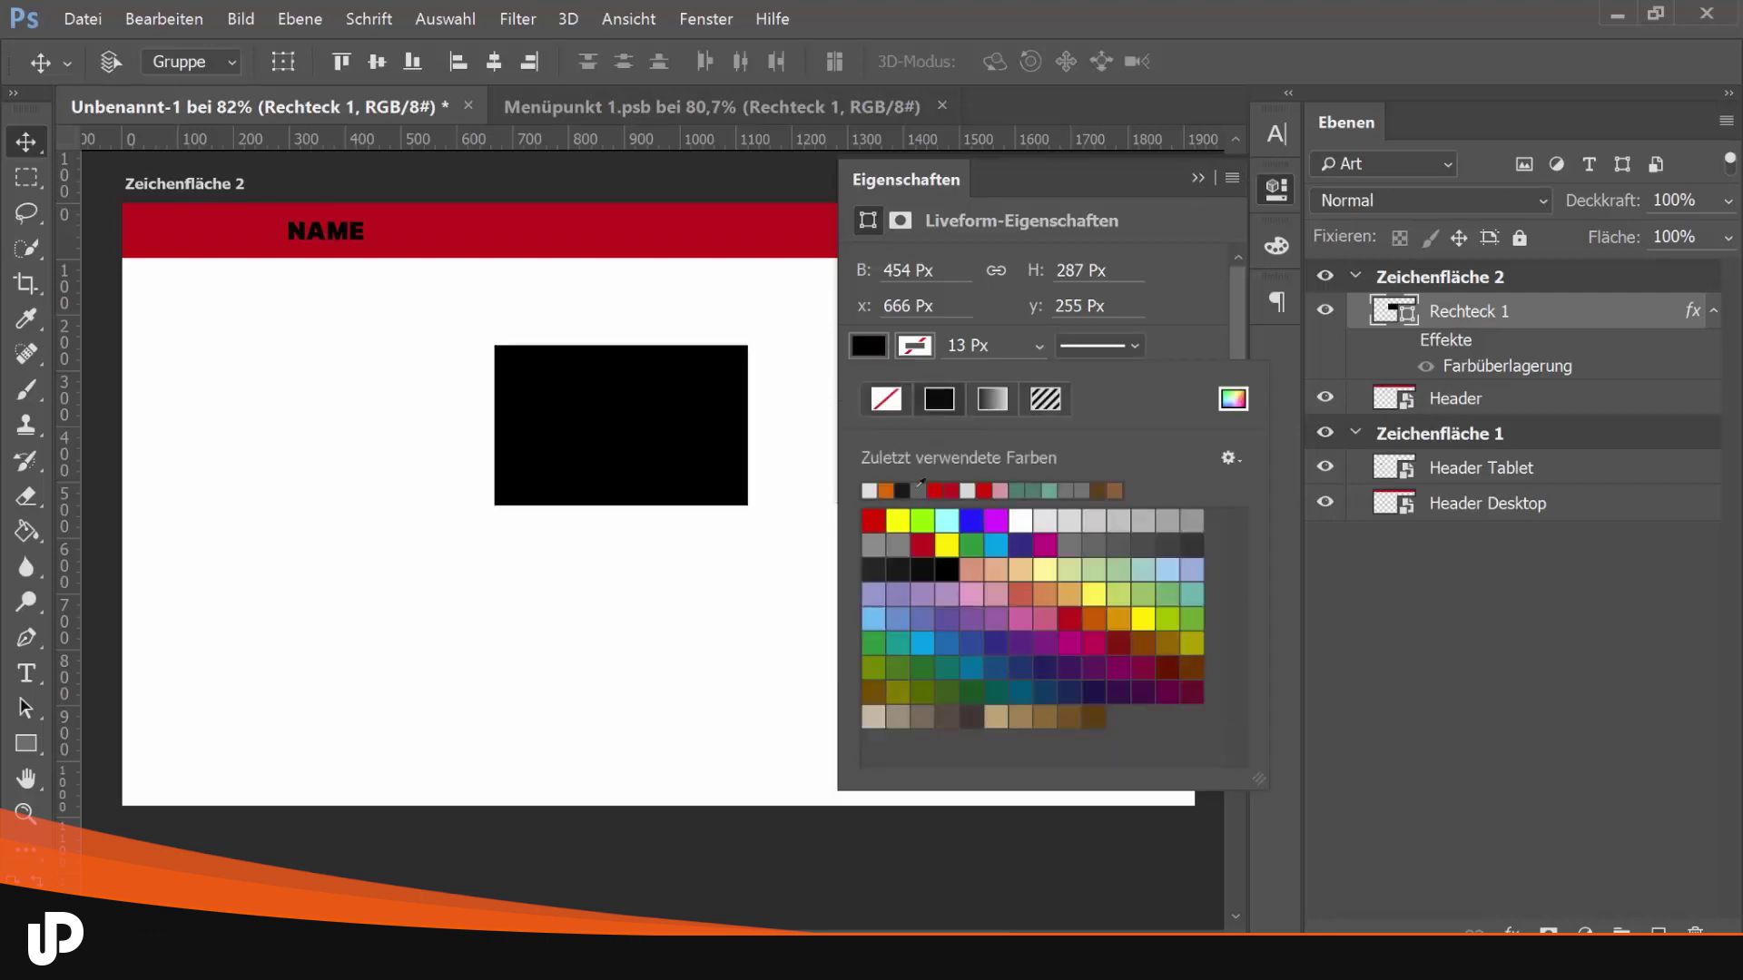
pyautogui.click(869, 491)
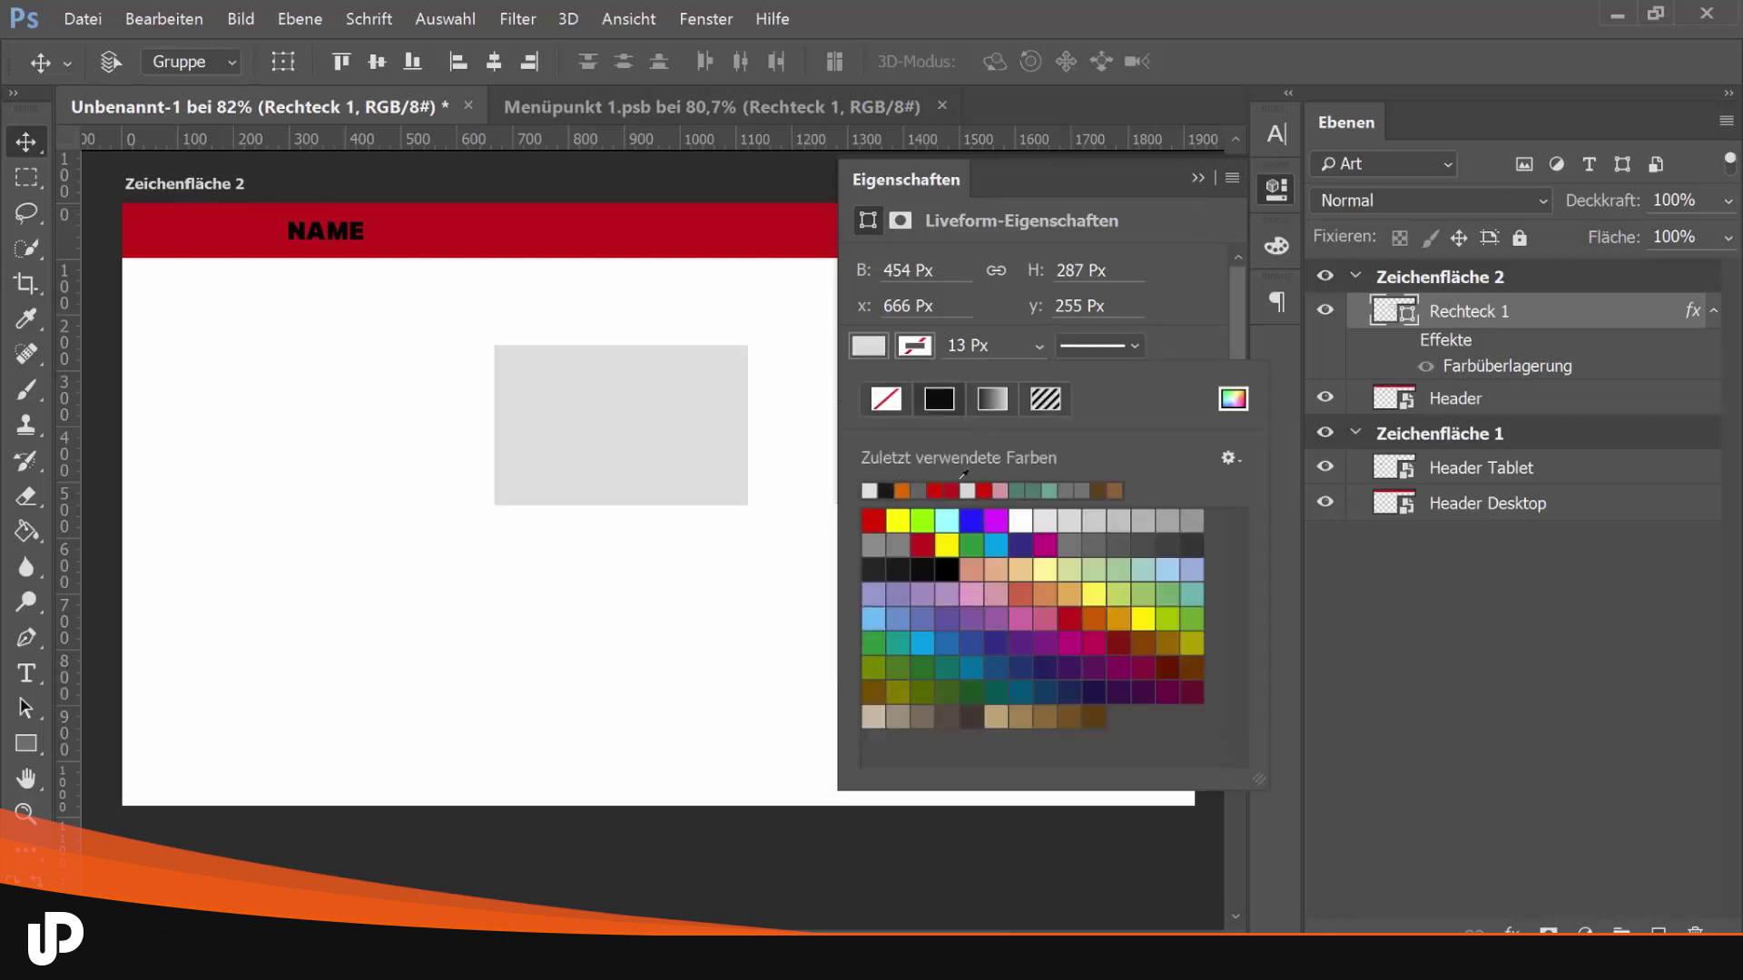
pyautogui.click(1199, 178)
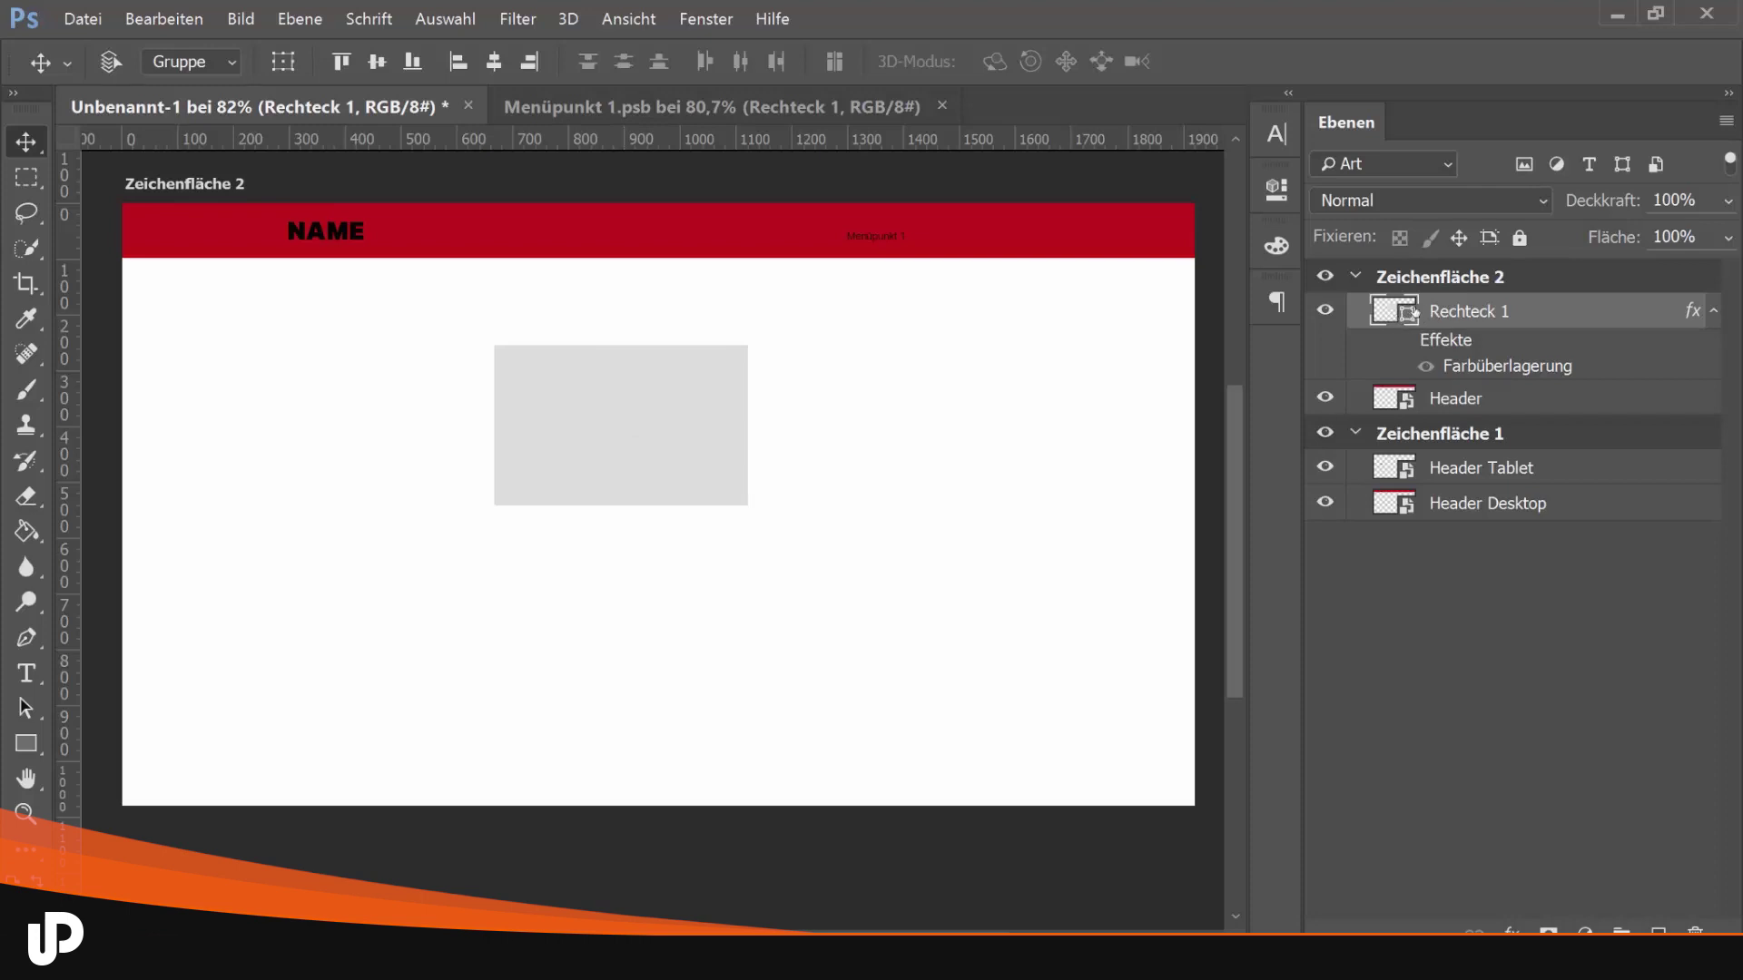
# Scale the grey rectangle wider to about 971 × 353 px with Free Transform
pyautogui.hotkey('ctrl', 't')
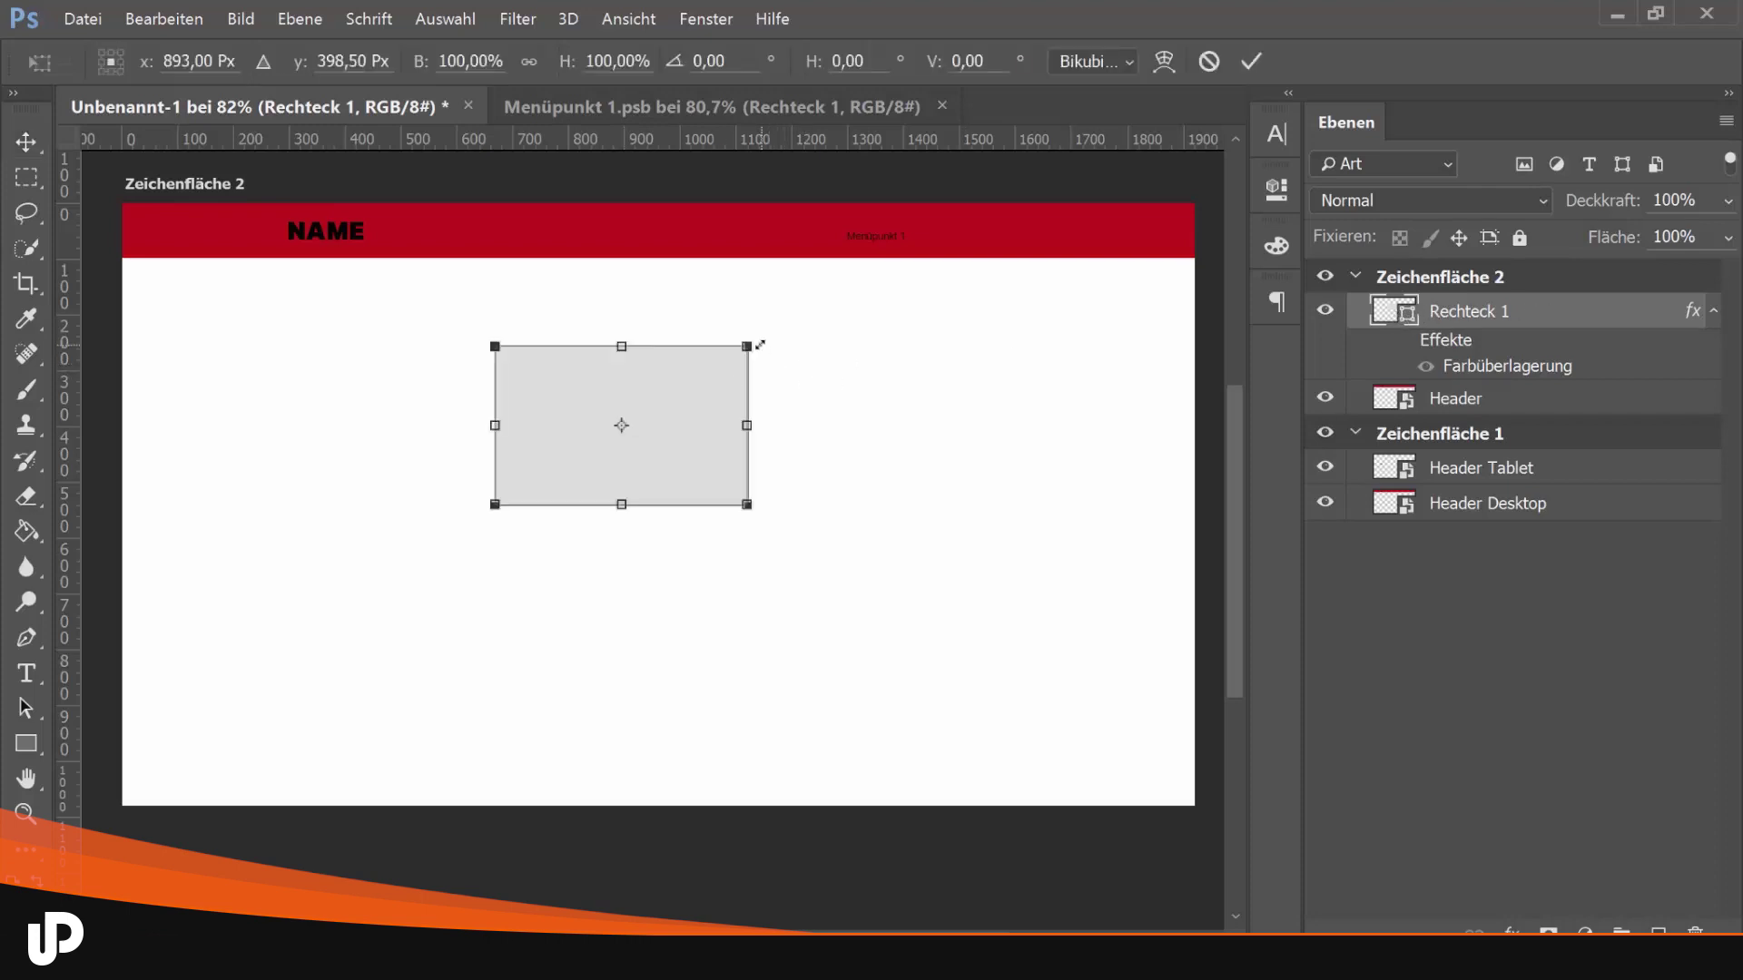
pyautogui.moveTo(760, 345)
pyautogui.mouseDown()
pyautogui.moveTo(919, 548)
pyautogui.moveTo(1036, 308)
pyautogui.mouseUp()
pyautogui.press('Return')
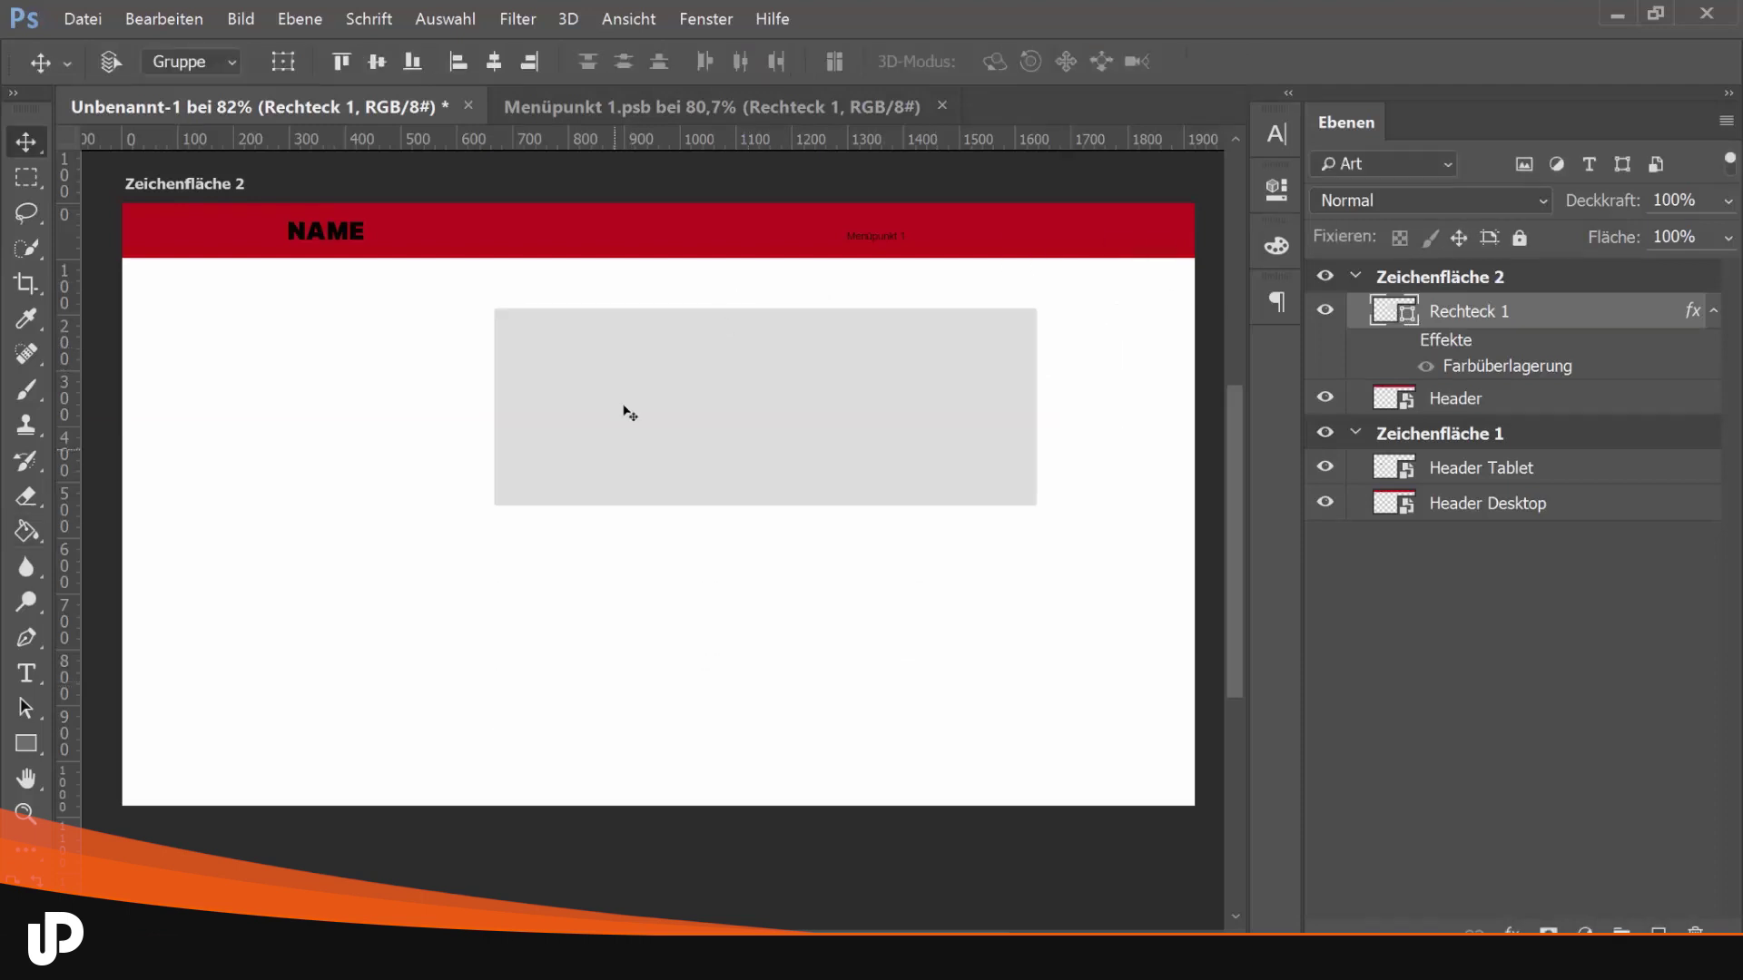
# Draw a grey test ellipse left of the rectangle and stretch it to 1265 × 433 px
pyautogui.click(25, 744)
pyautogui.click(110, 770)
pyautogui.rightClick(25, 744)
pyautogui.click(120, 796)
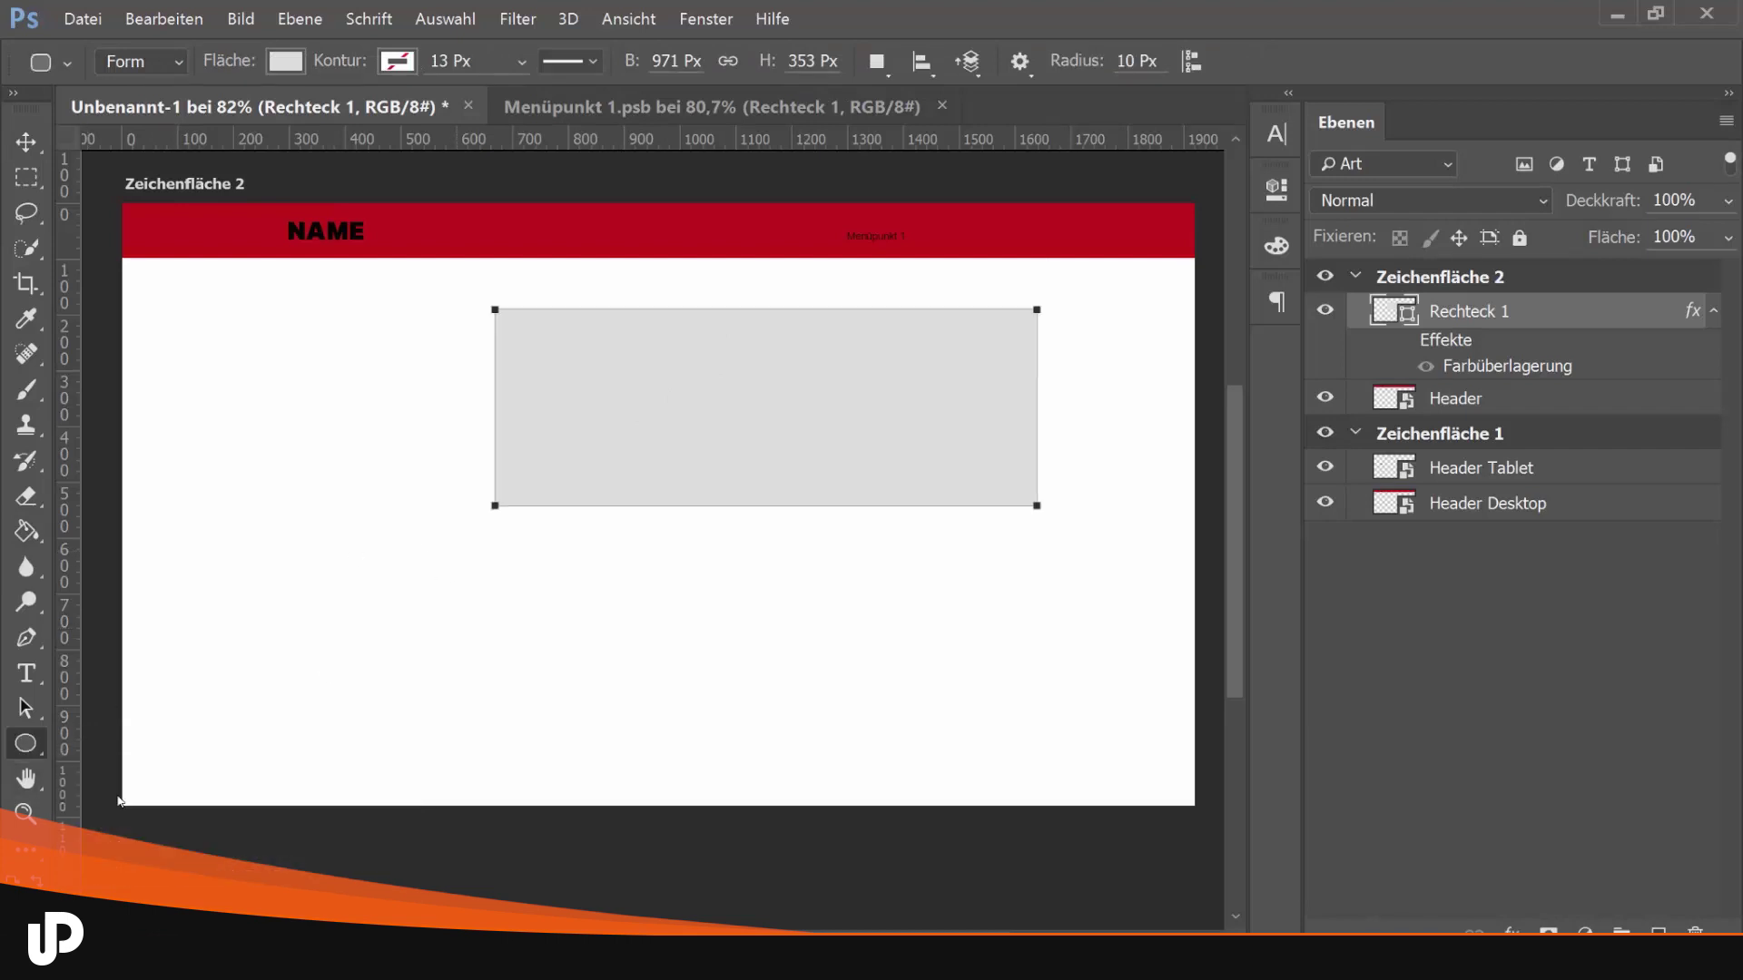
pyautogui.moveTo(225, 345); pyautogui.dragTo(387, 586)
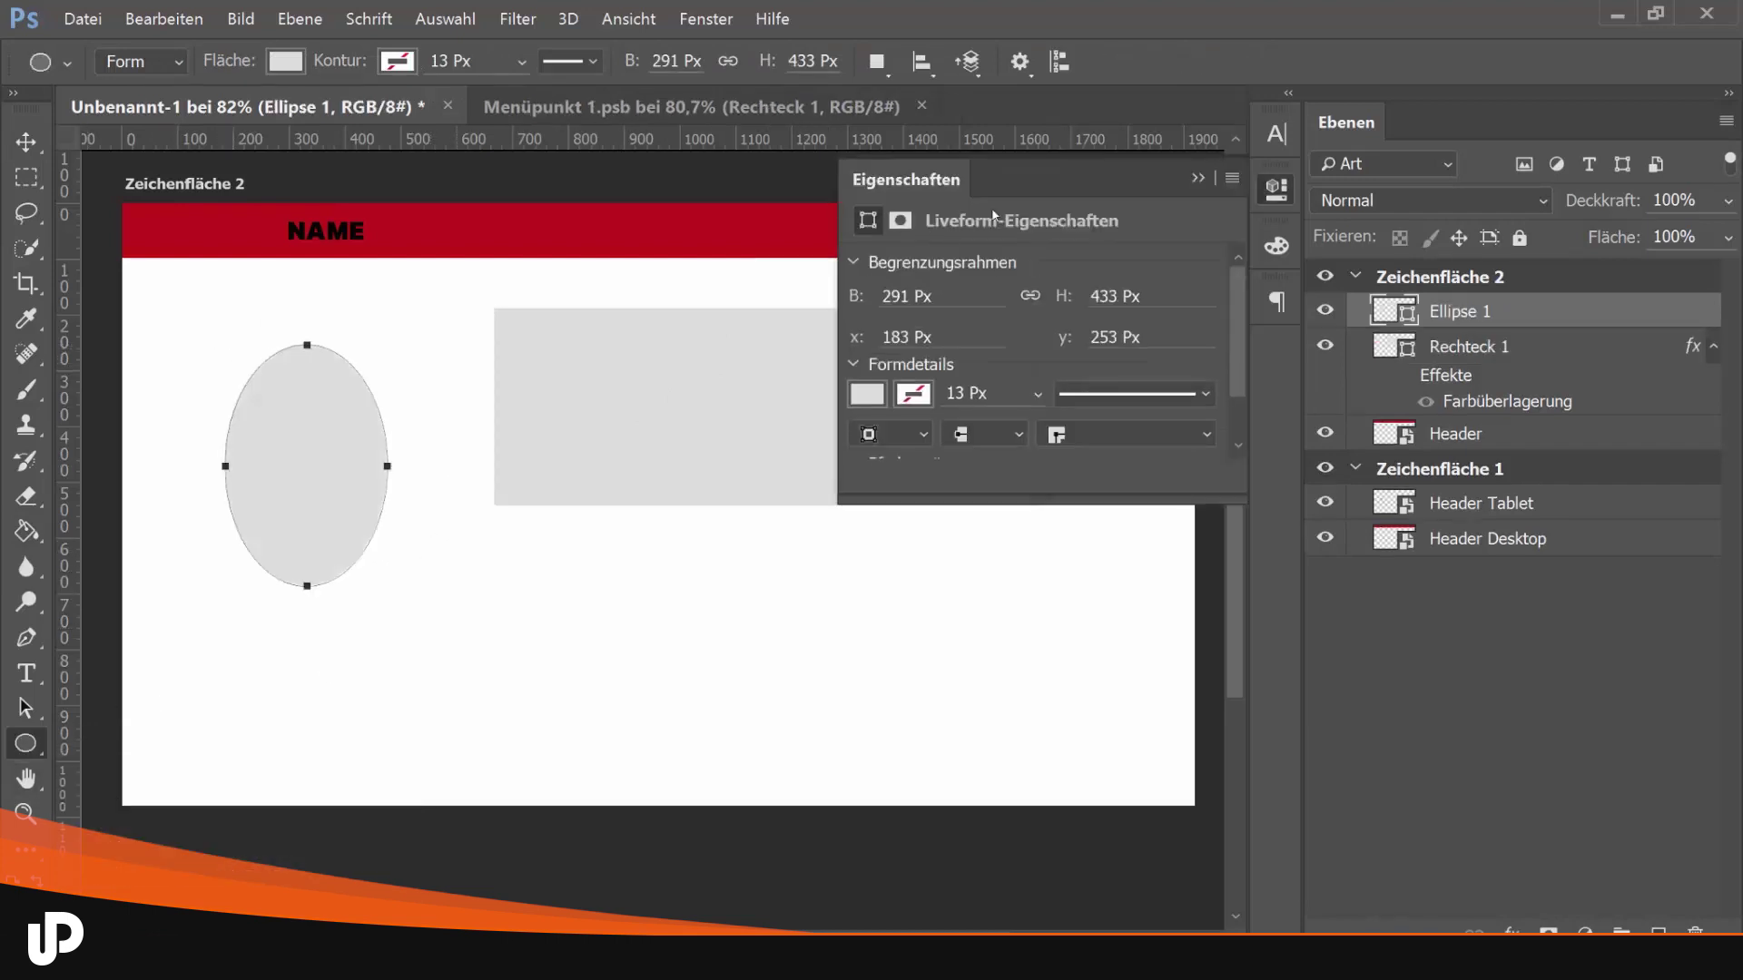
pyautogui.hotkey('ctrl', 't')
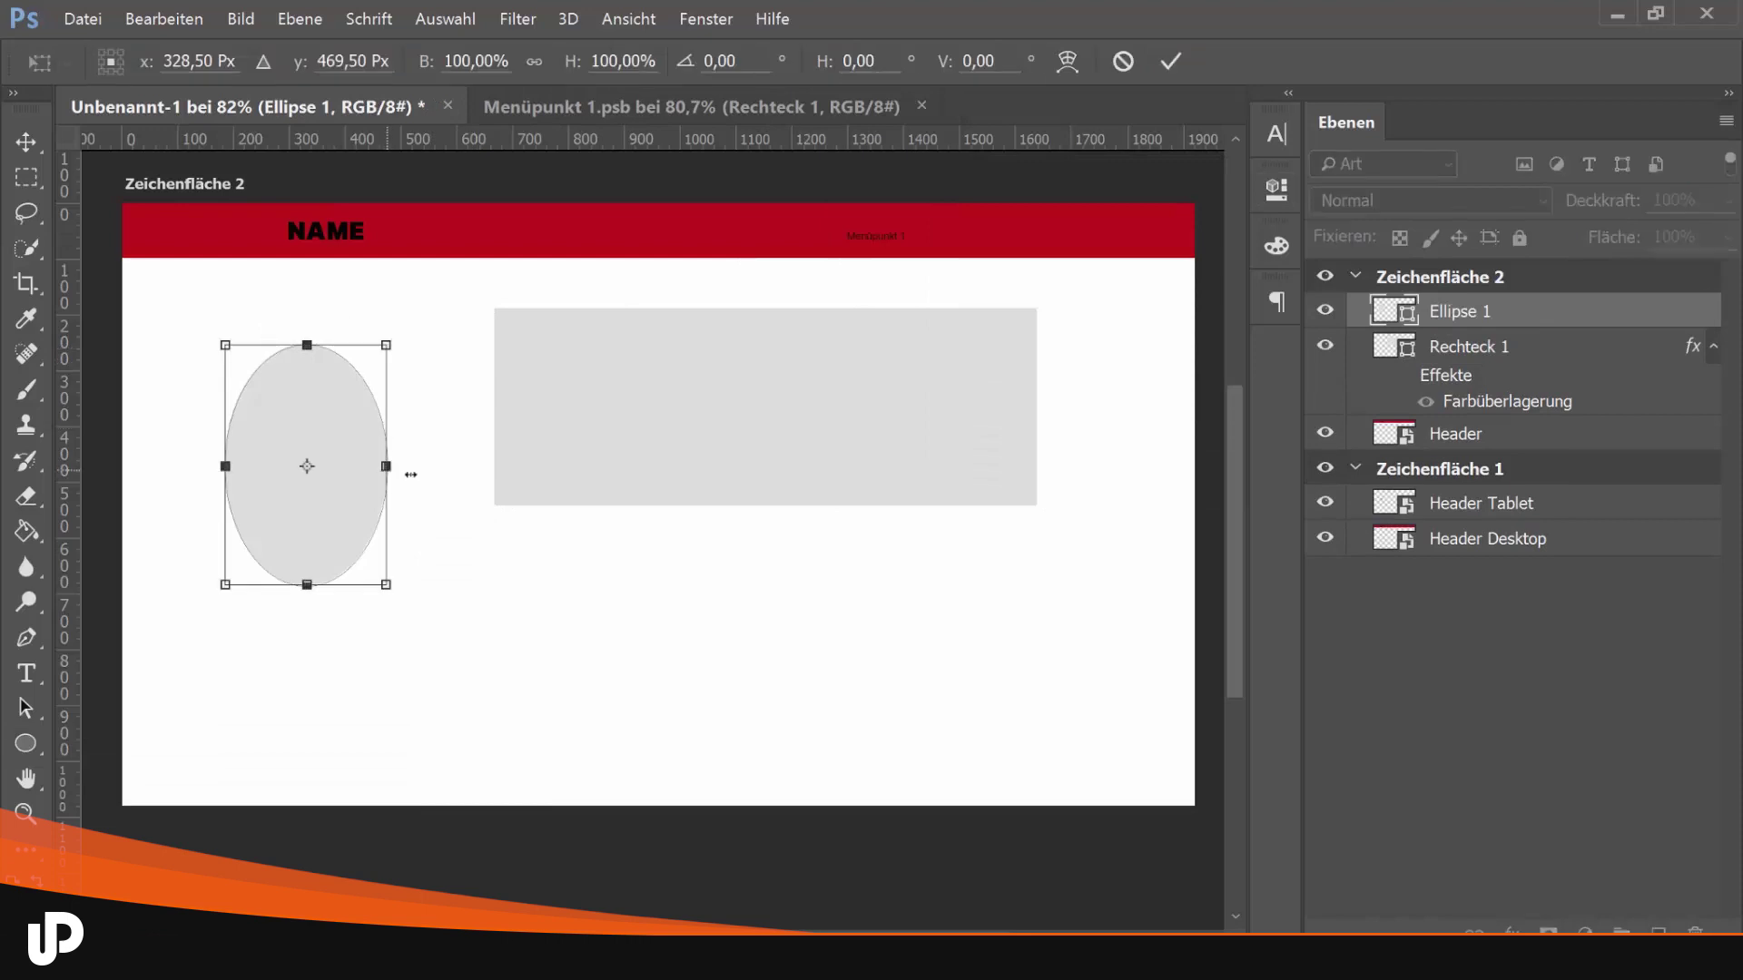
pyautogui.moveTo(410, 474); pyautogui.dragTo(935, 467)
pyautogui.press('Return')
# Send the ellipse behind the rectangle, then delete it
pyautogui.scroll(5, 382, 401)
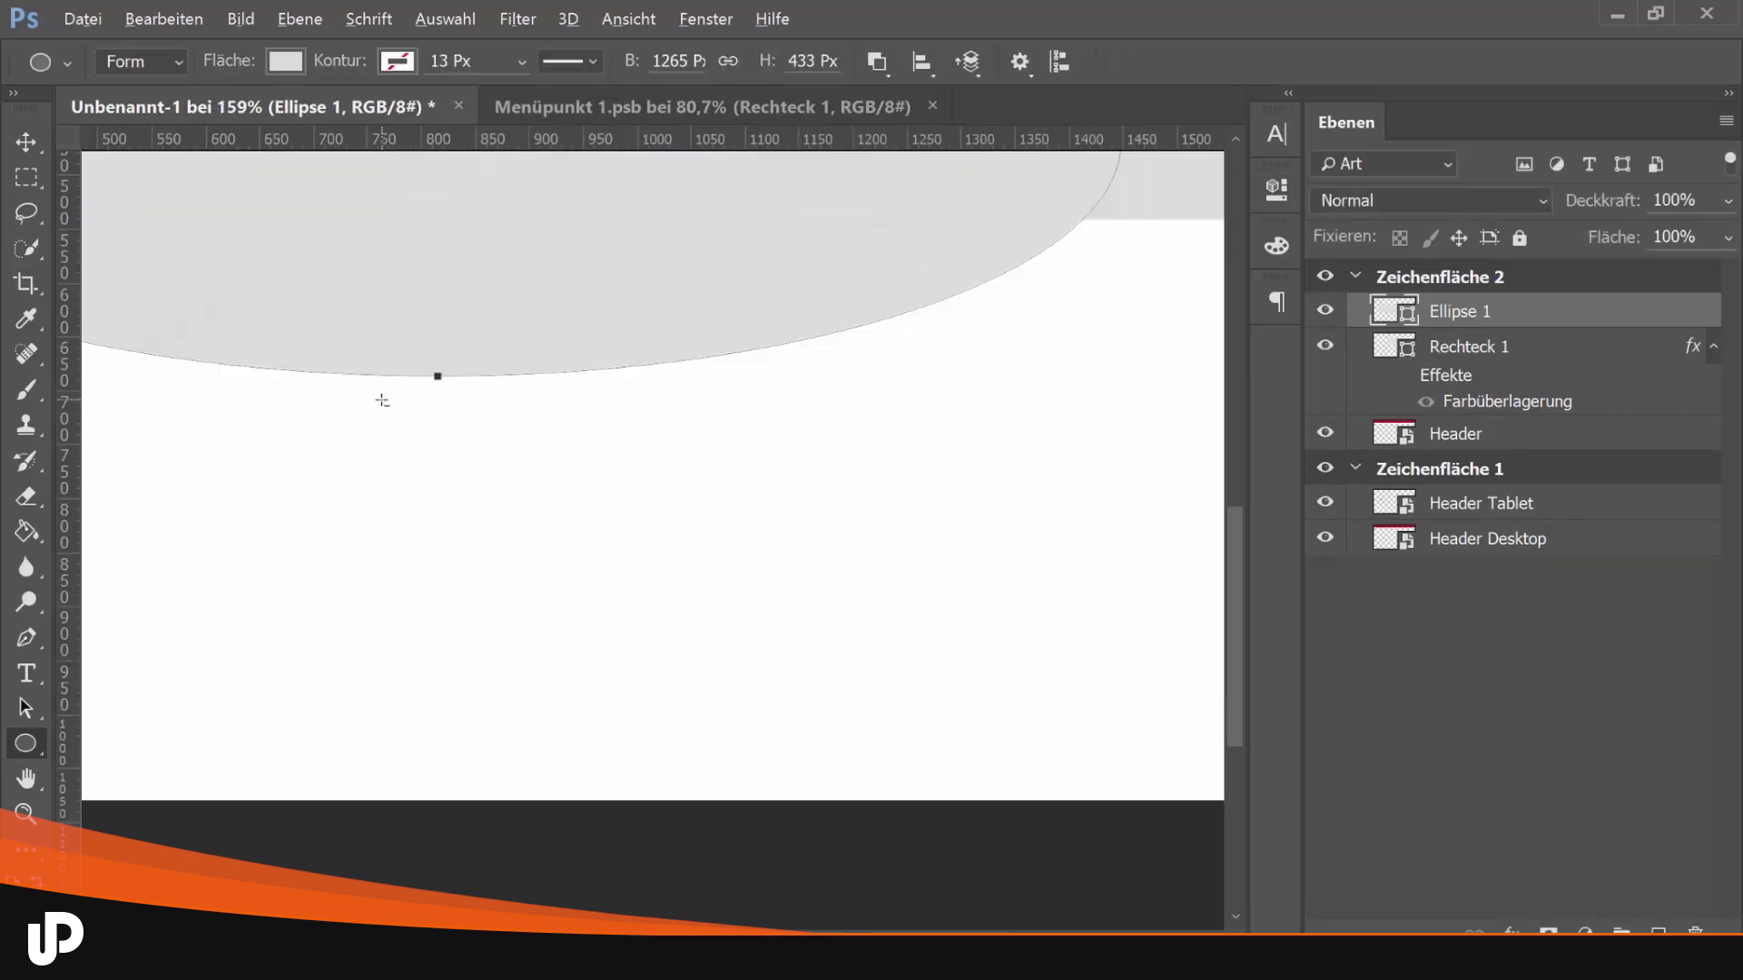
pyautogui.scroll(3, 817, 336)
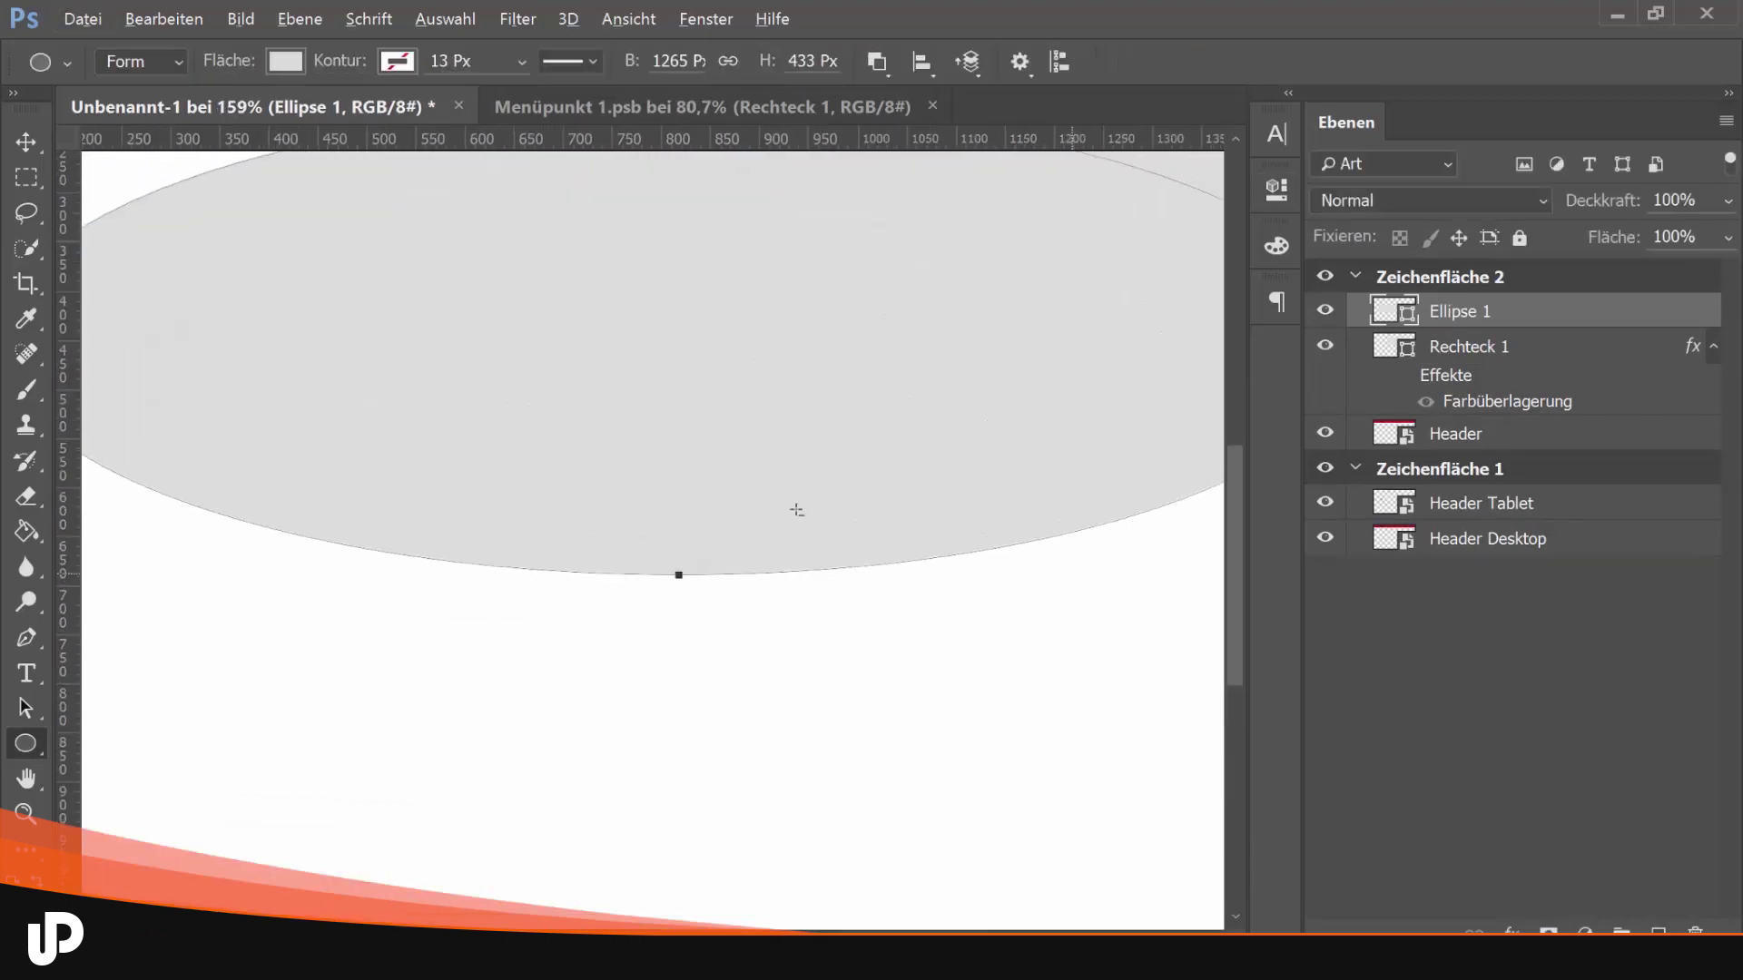
pyautogui.scroll(-3, 681, 527)
pyautogui.hotkey('ctrl', '[')
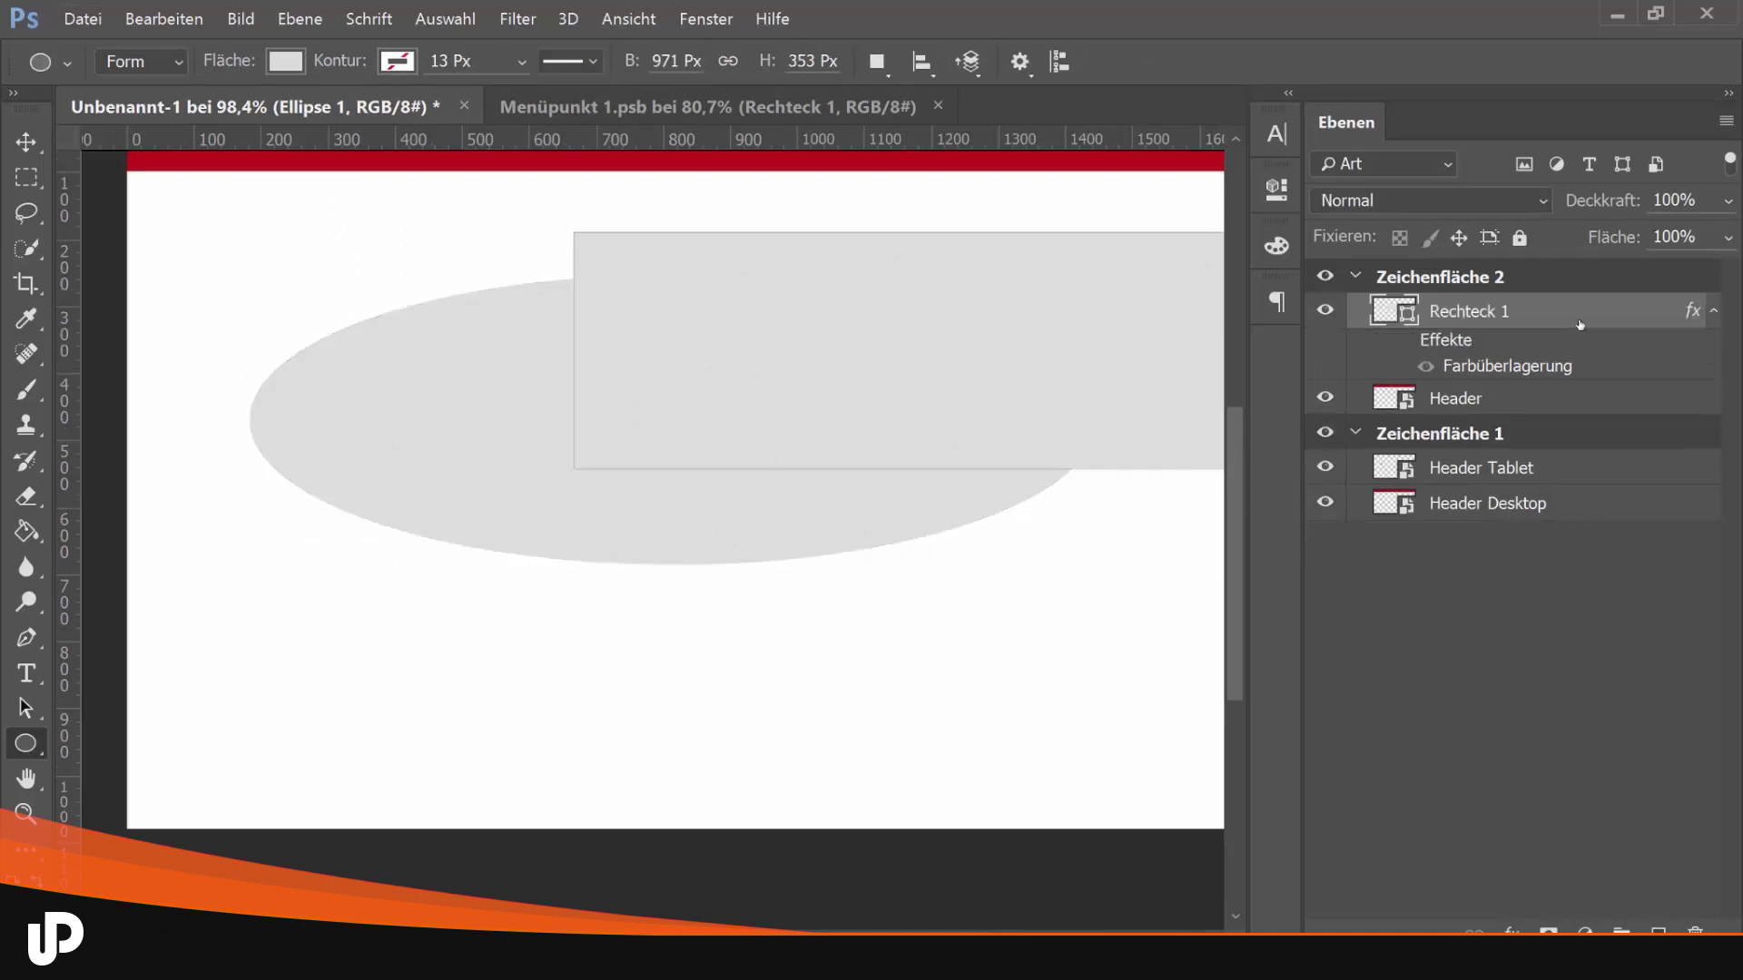
pyautogui.press('Delete')
# On a new layer, paint a grey pixel ellipse and narrow it into a circle
pyautogui.click(1658, 931)
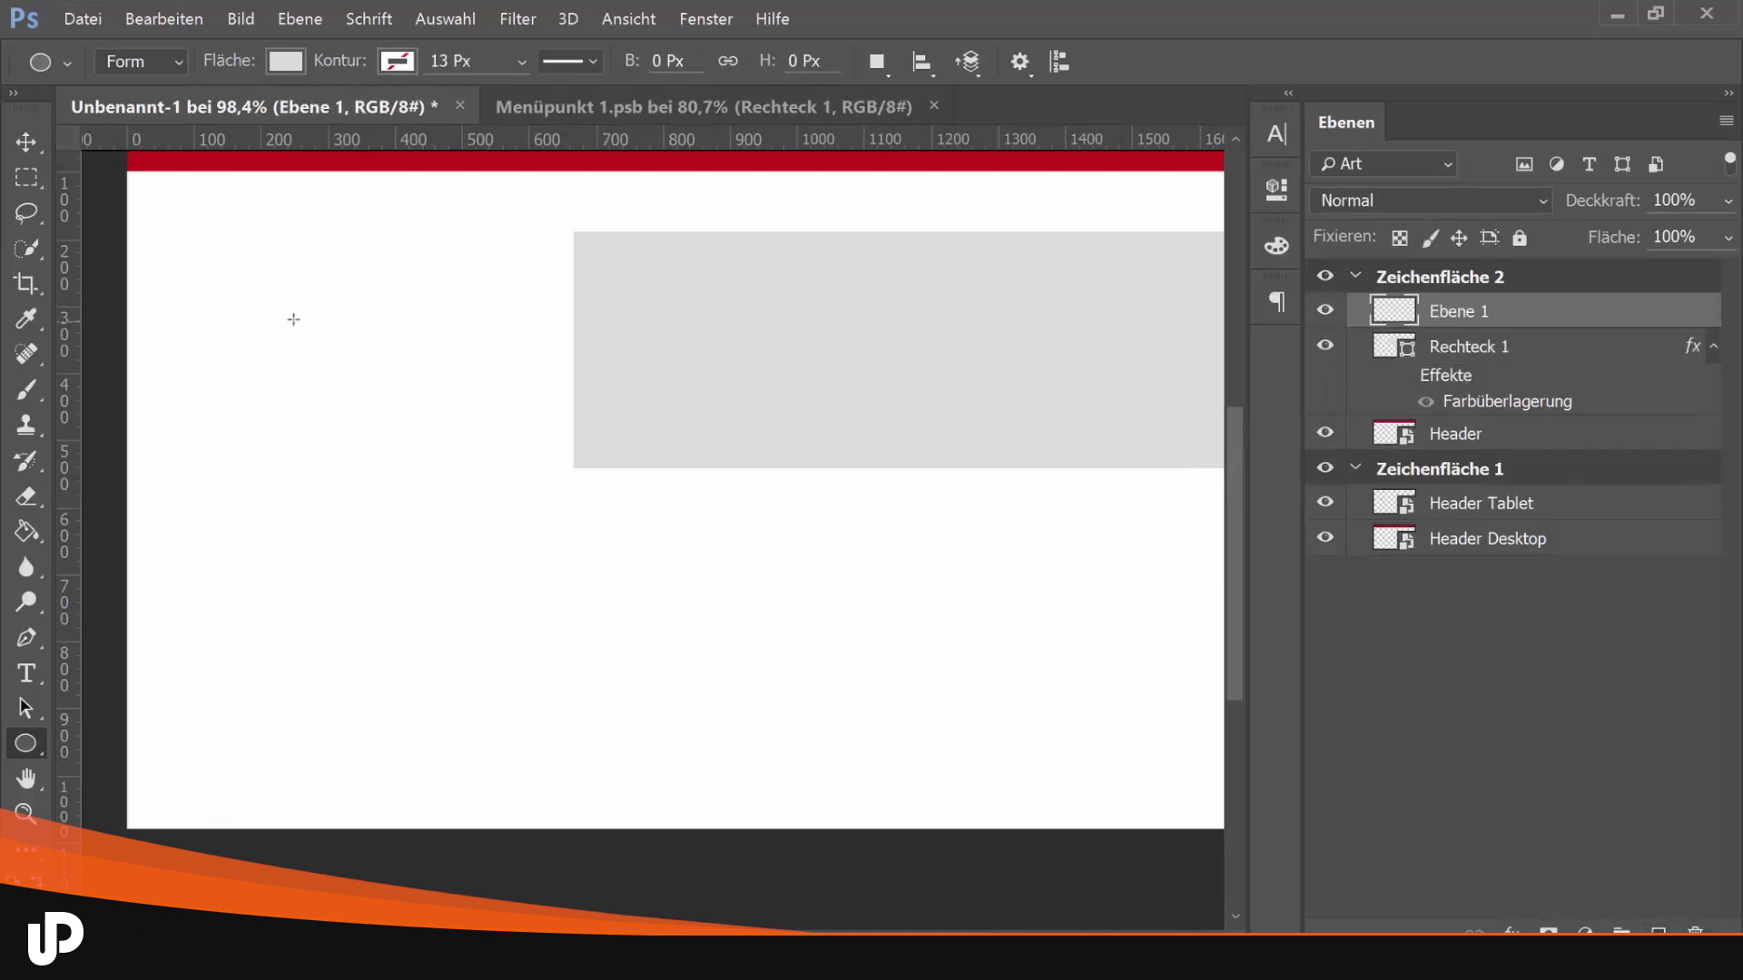
pyautogui.click(127, 64)
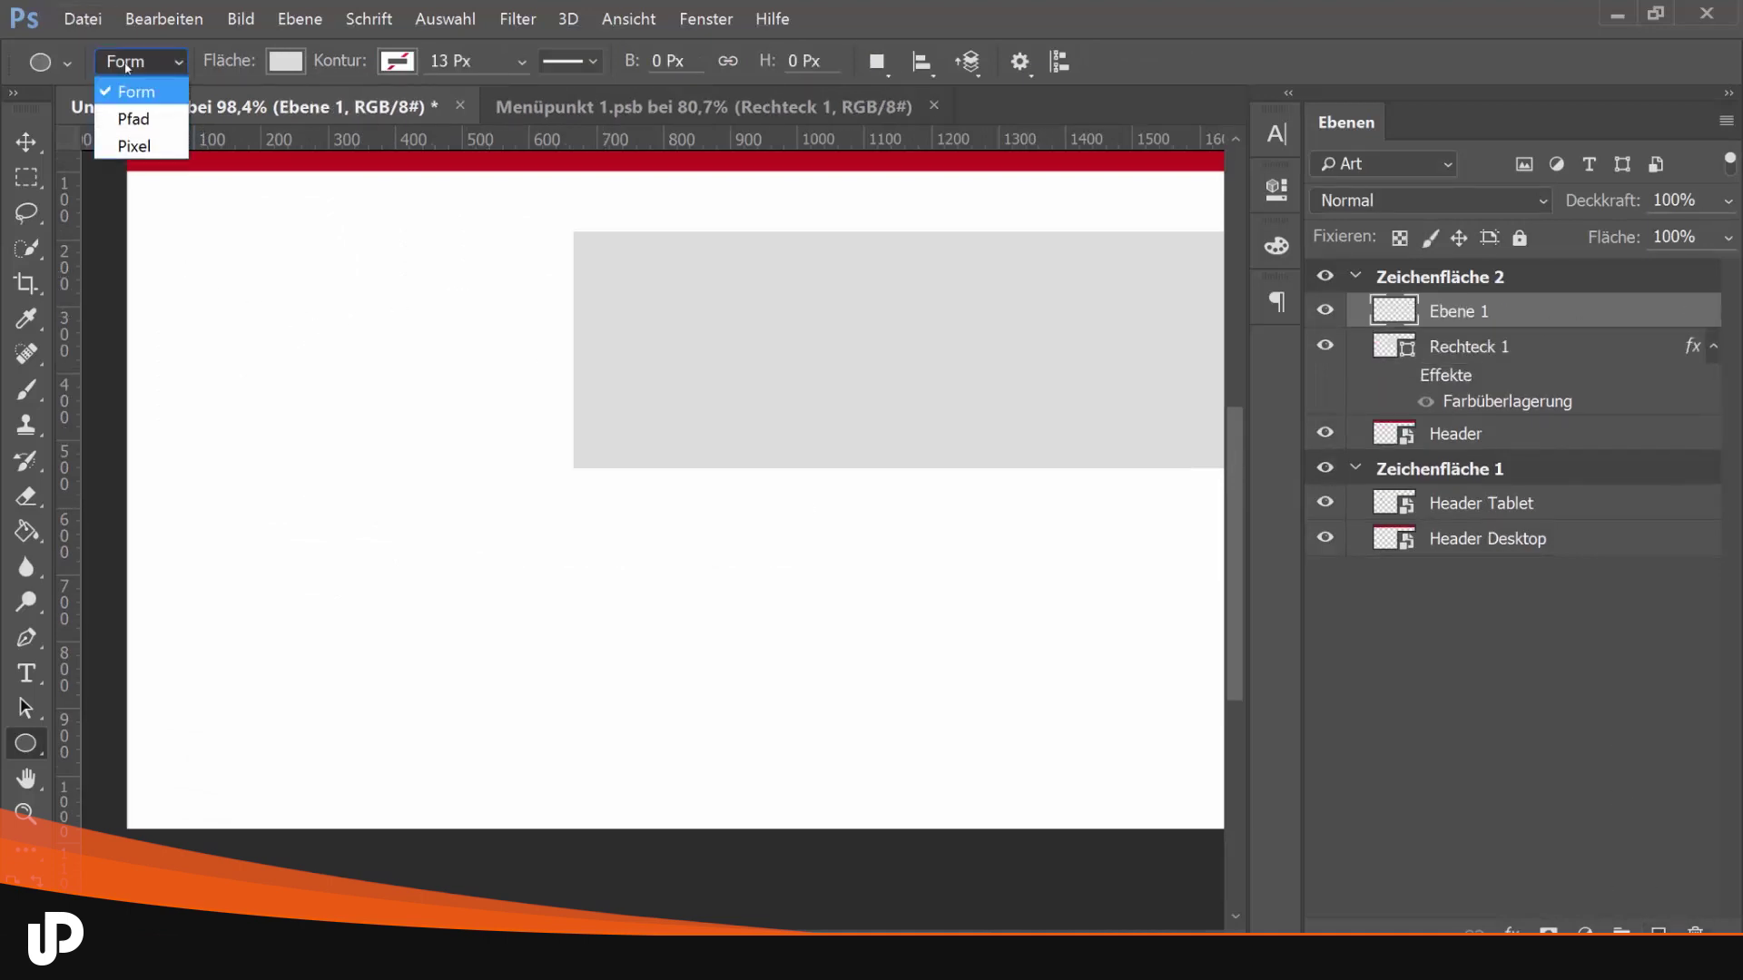
pyautogui.click(134, 146)
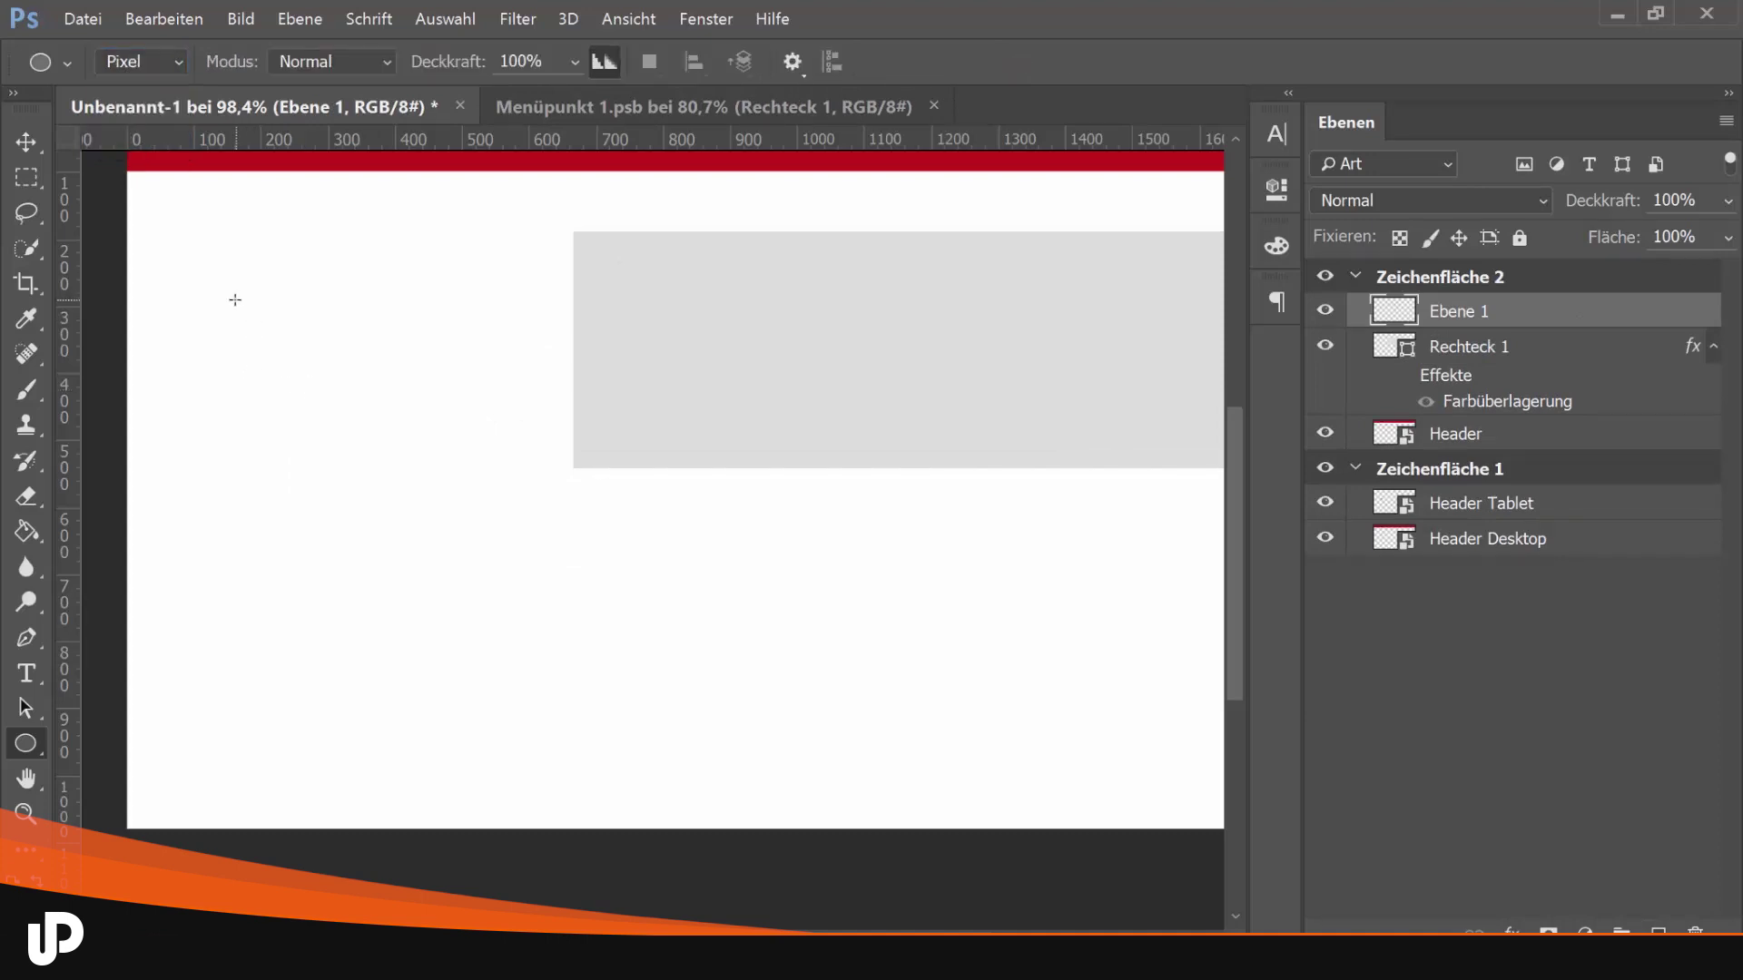
pyautogui.moveTo(233, 297); pyautogui.dragTo(944, 564)
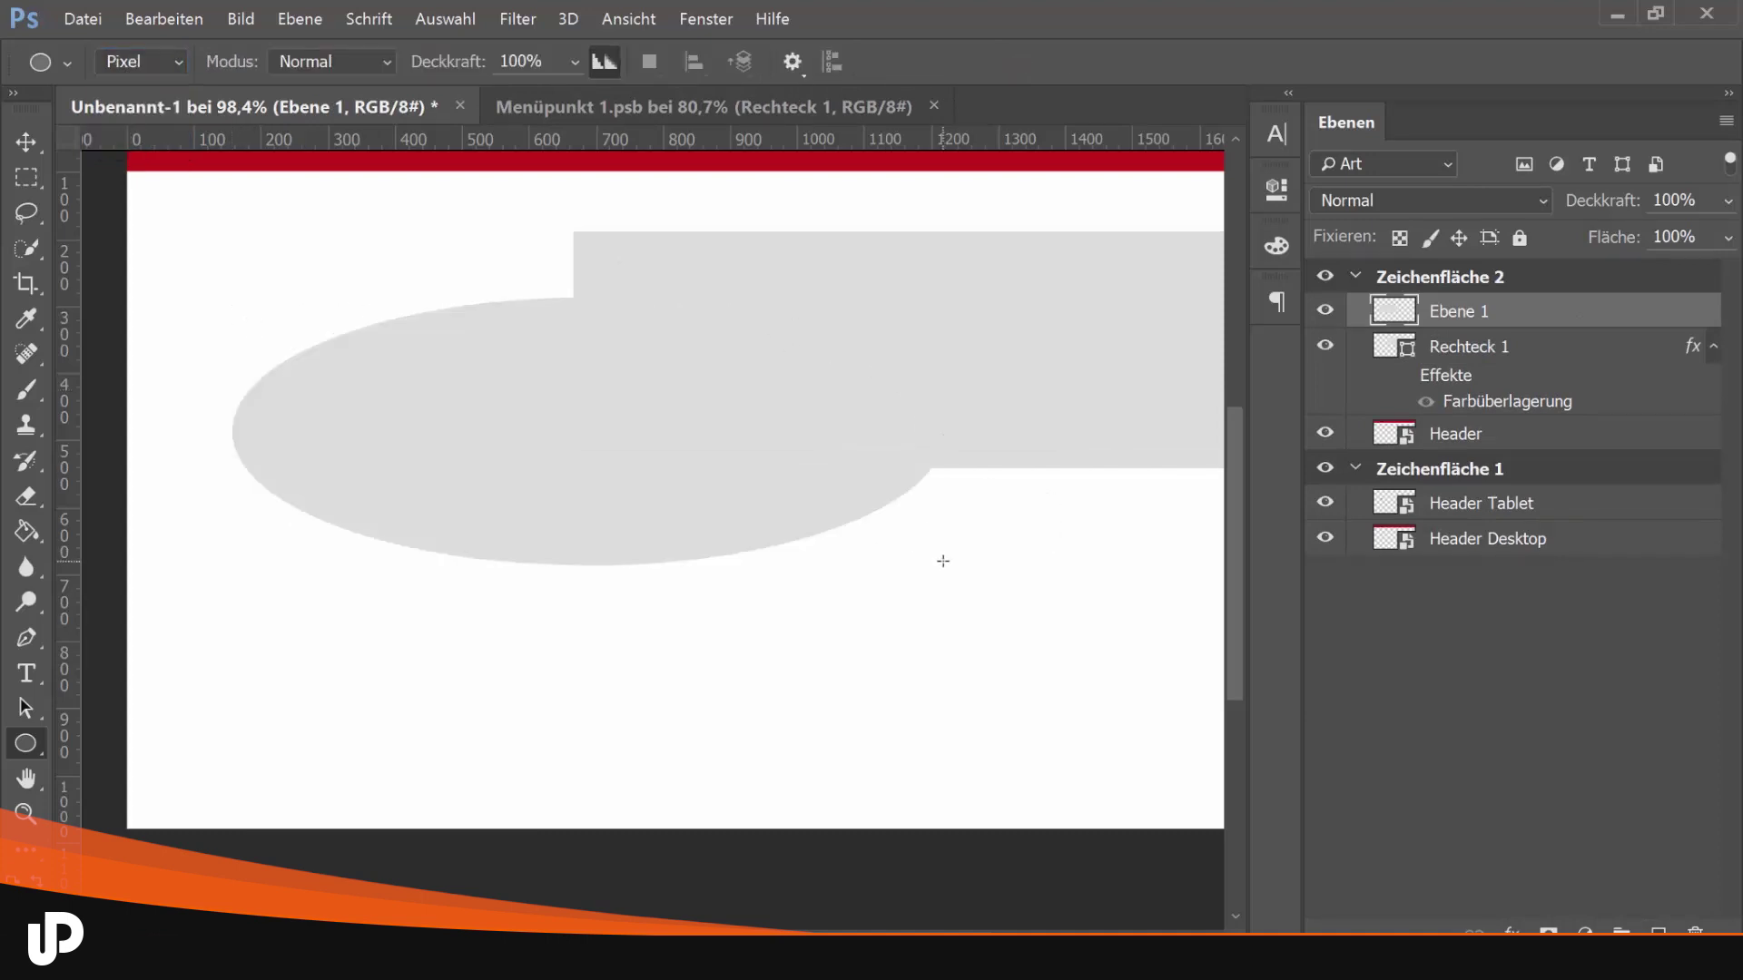
pyautogui.hotkey('ctrl', 't')
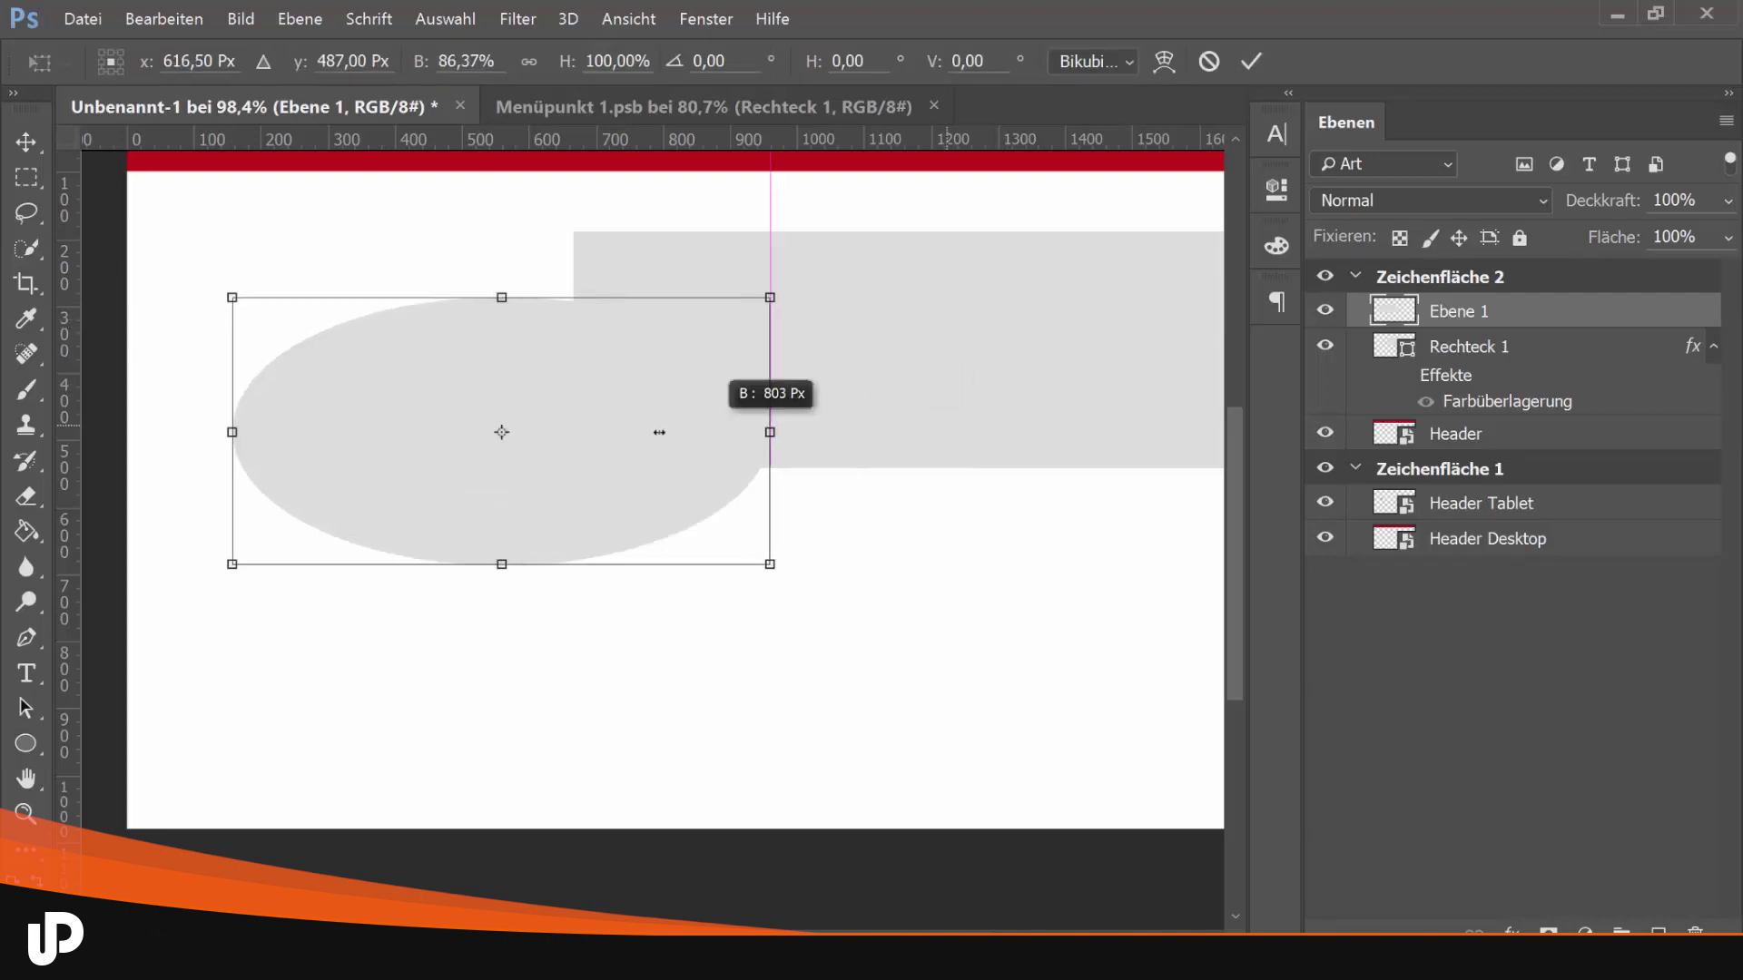
pyautogui.moveTo(950, 427); pyautogui.dragTo(481, 433)
pyautogui.press('Return')
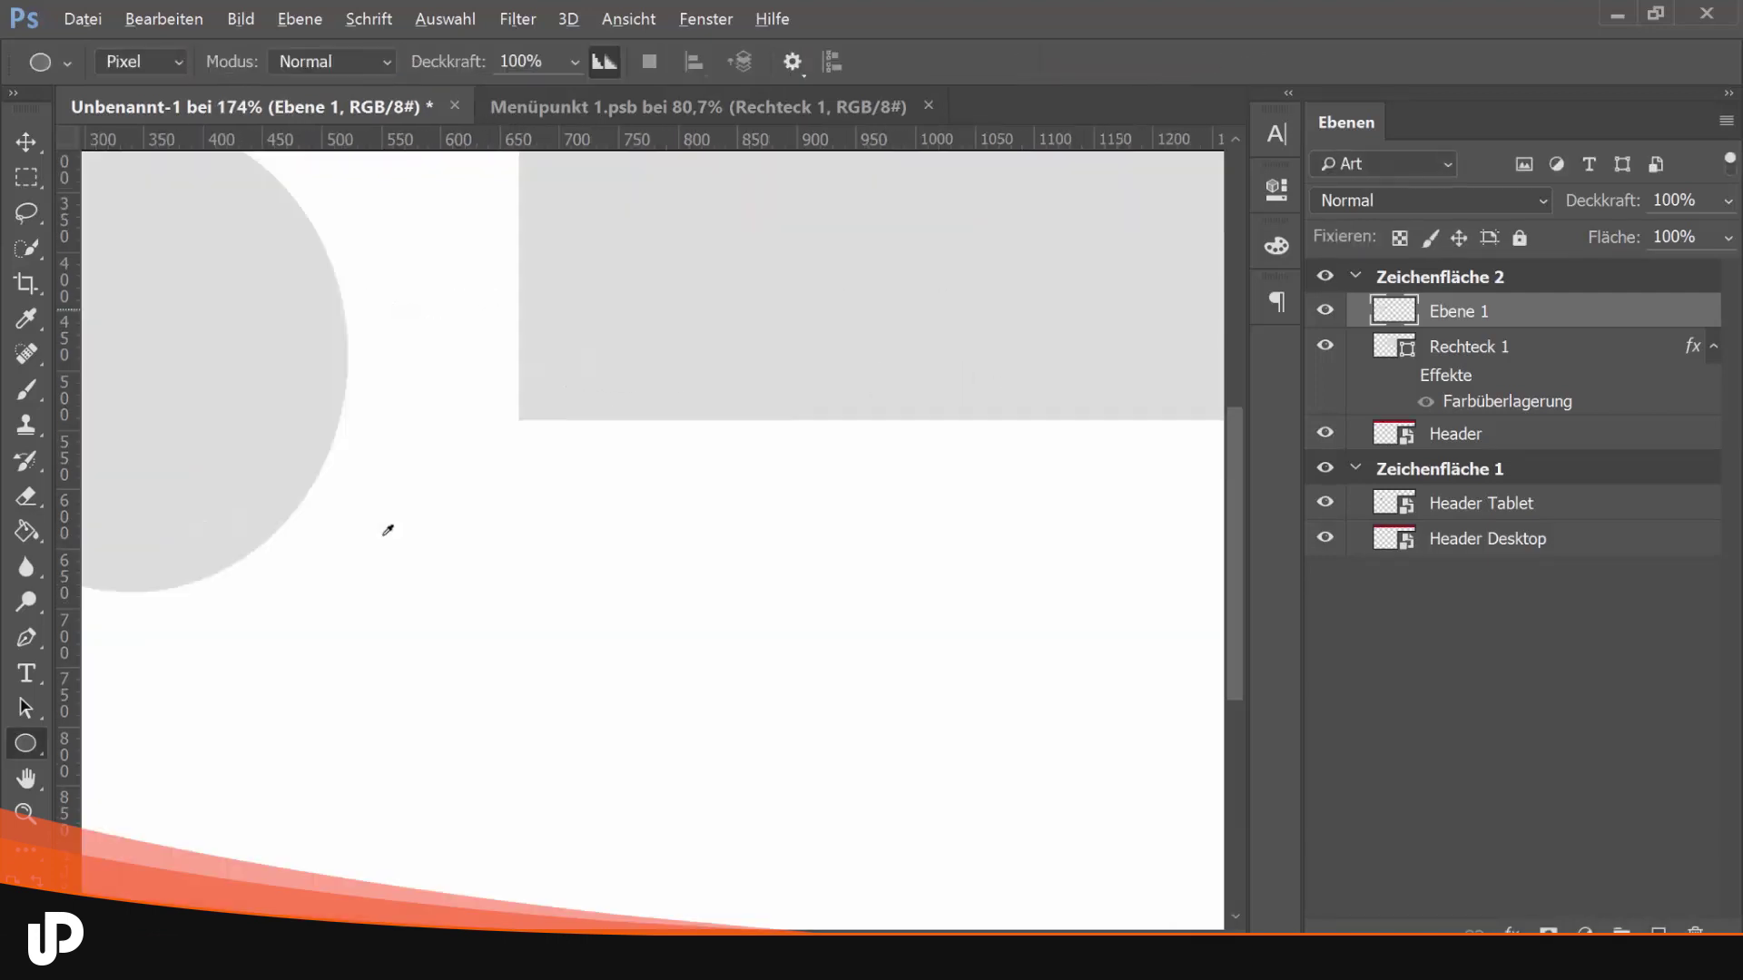
# Stretch the circle into a wide ellipse, then make it 673 px tall
pyautogui.hotkey('ctrl', '+')
pyautogui.moveTo(292, 468); pyautogui.dragTo(748, 541)
pyautogui.scroll(1, 854, 382)
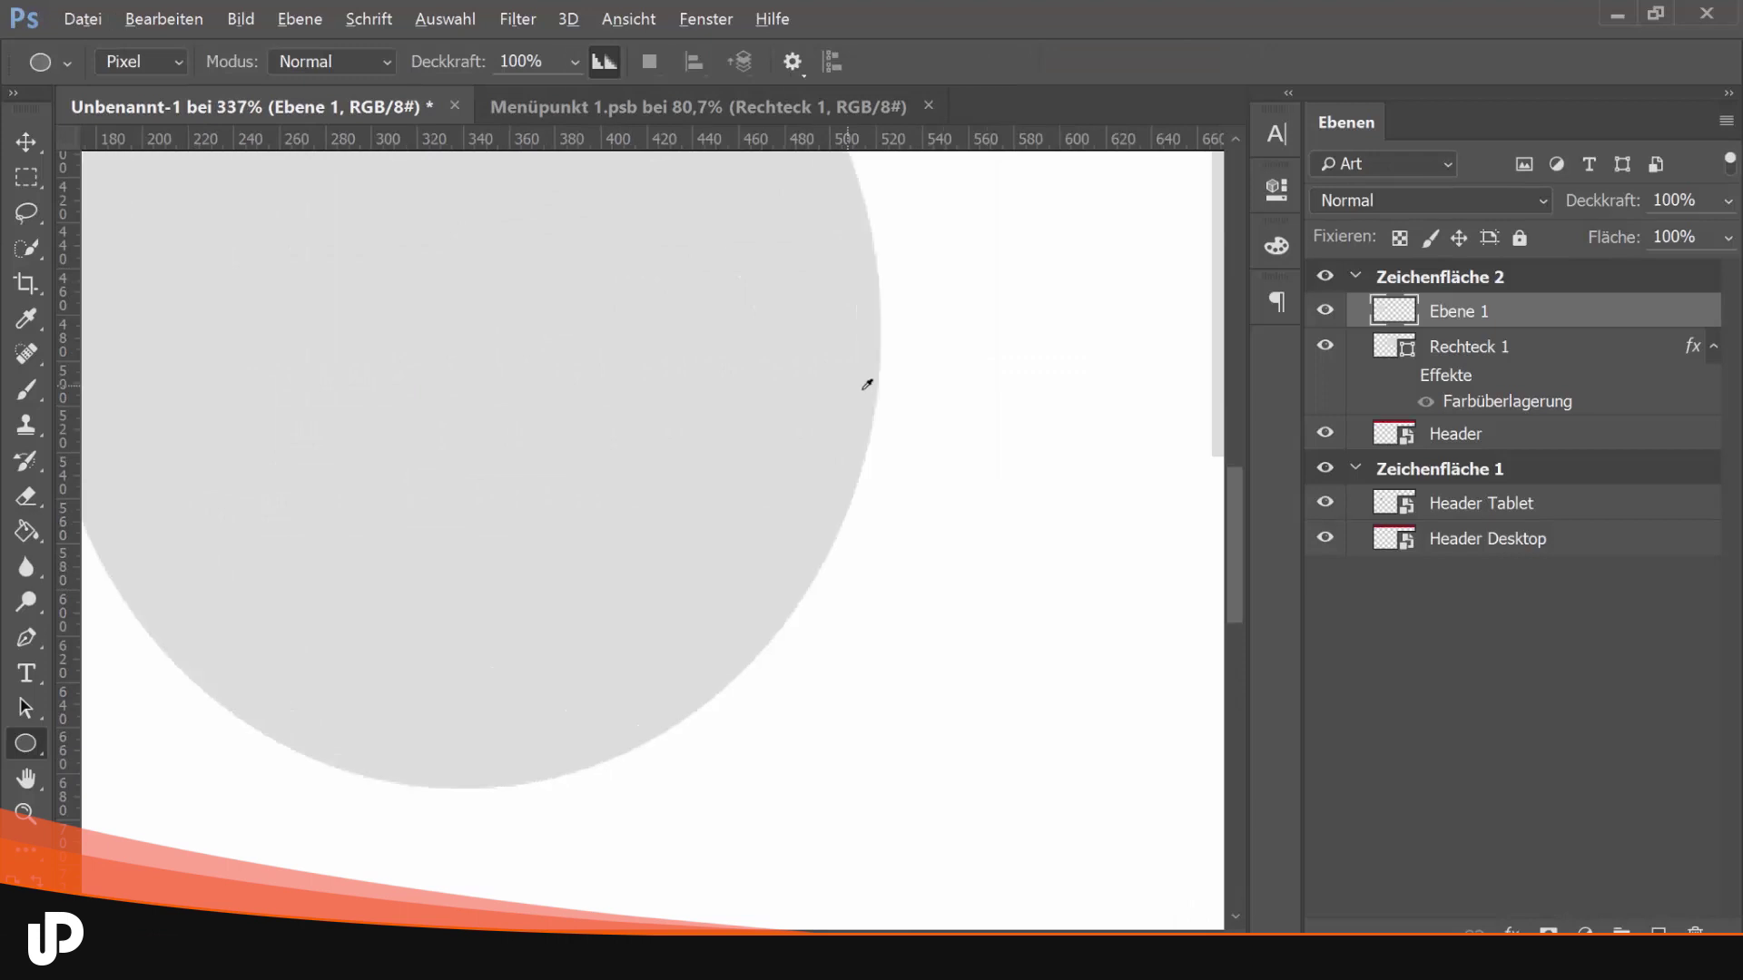
pyautogui.scroll(-2, 607, 685)
pyautogui.scroll(-2, 607, 686)
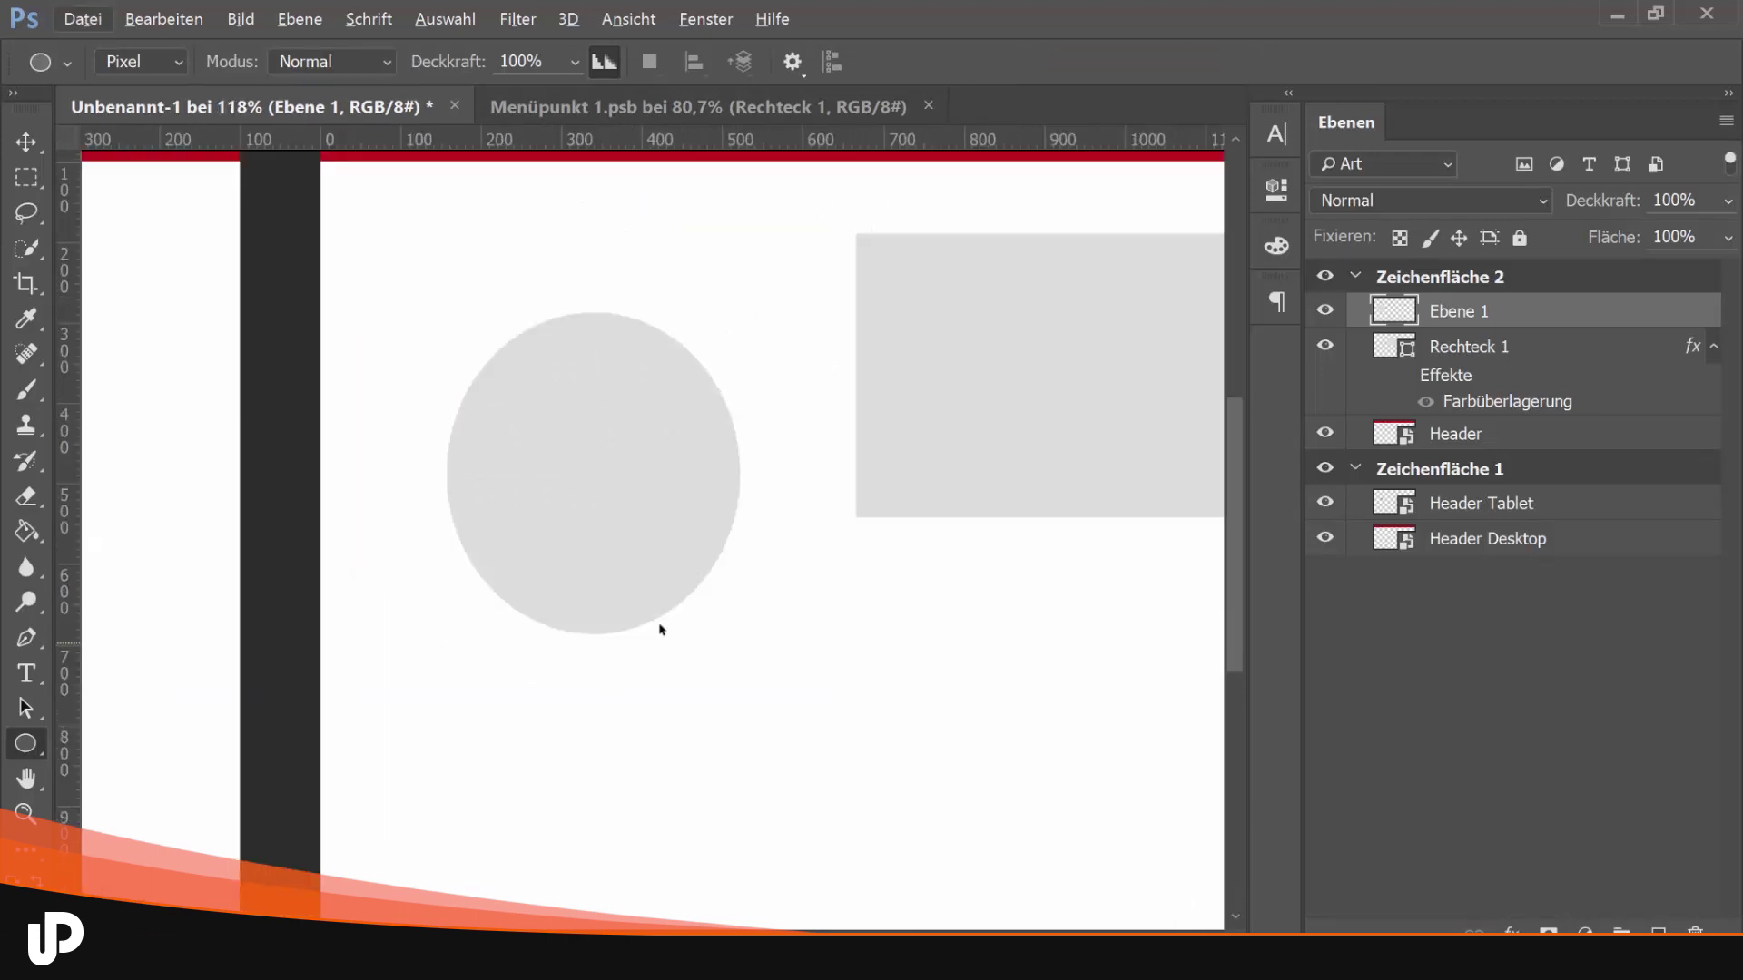
pyautogui.hotkey('ctrl', 't')
pyautogui.moveTo(793, 498)
pyautogui.mouseDown()
pyautogui.moveTo(530, 524)
pyautogui.moveTo(1160, 504)
pyautogui.mouseUp()
pyautogui.press('Return')
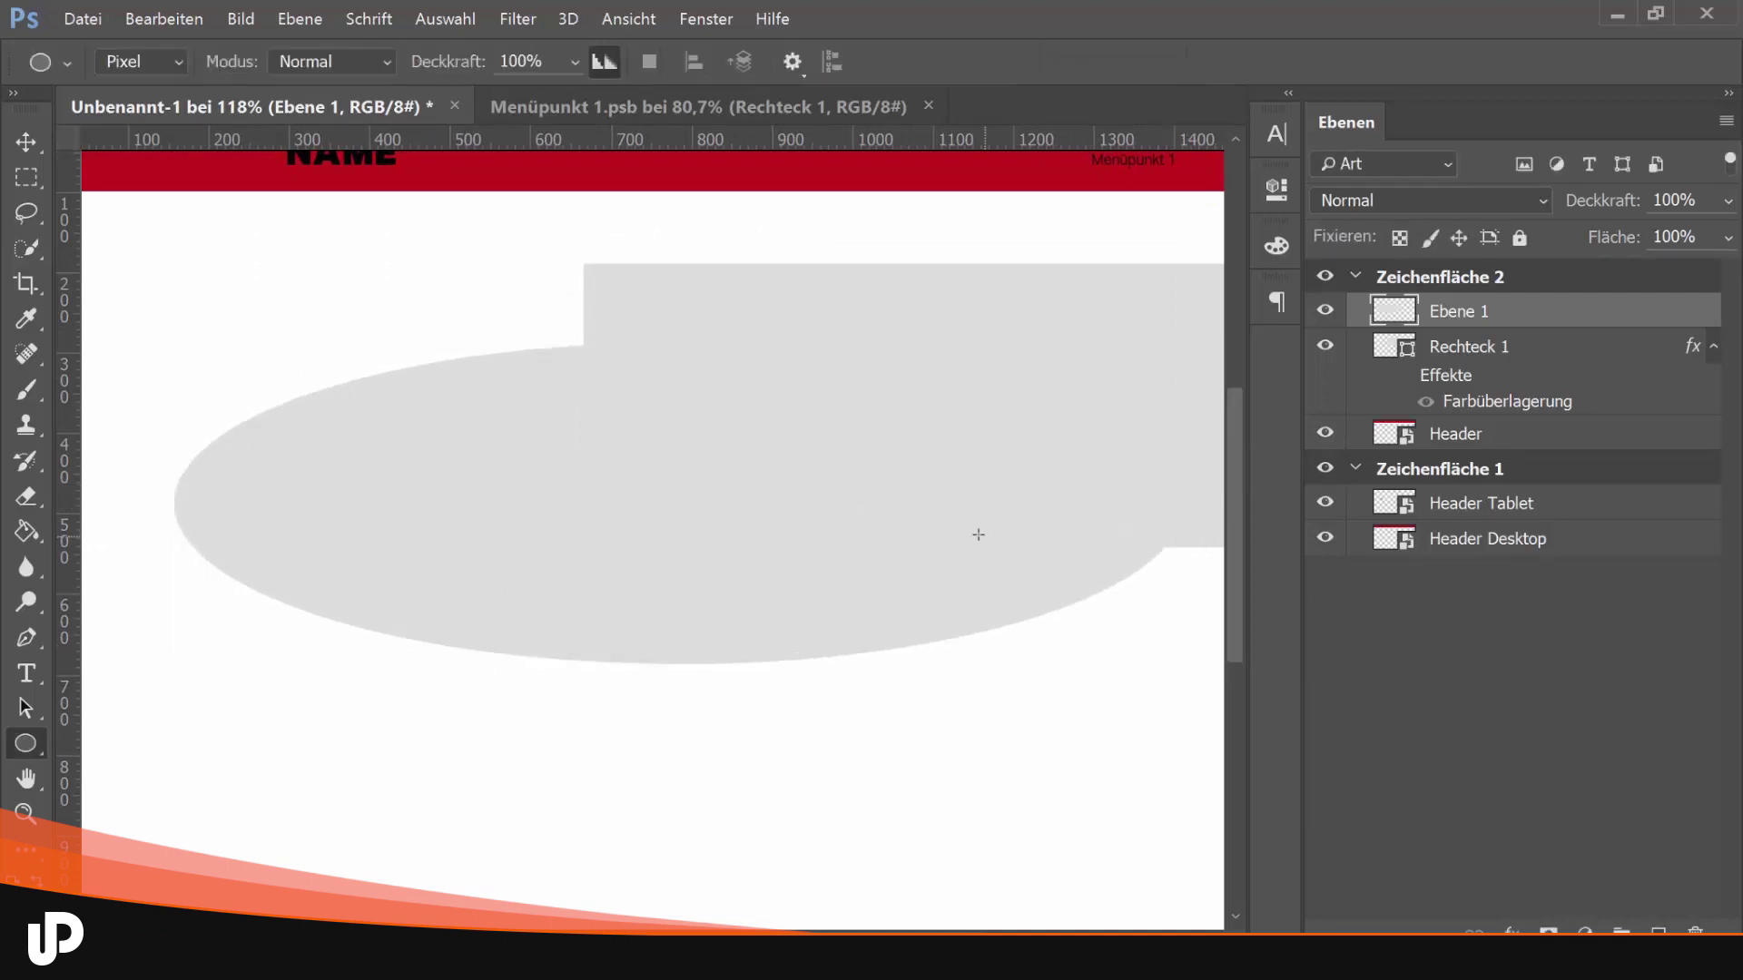
pyautogui.scroll(2, 440, 576)
pyautogui.hotkey('ctrl', 't')
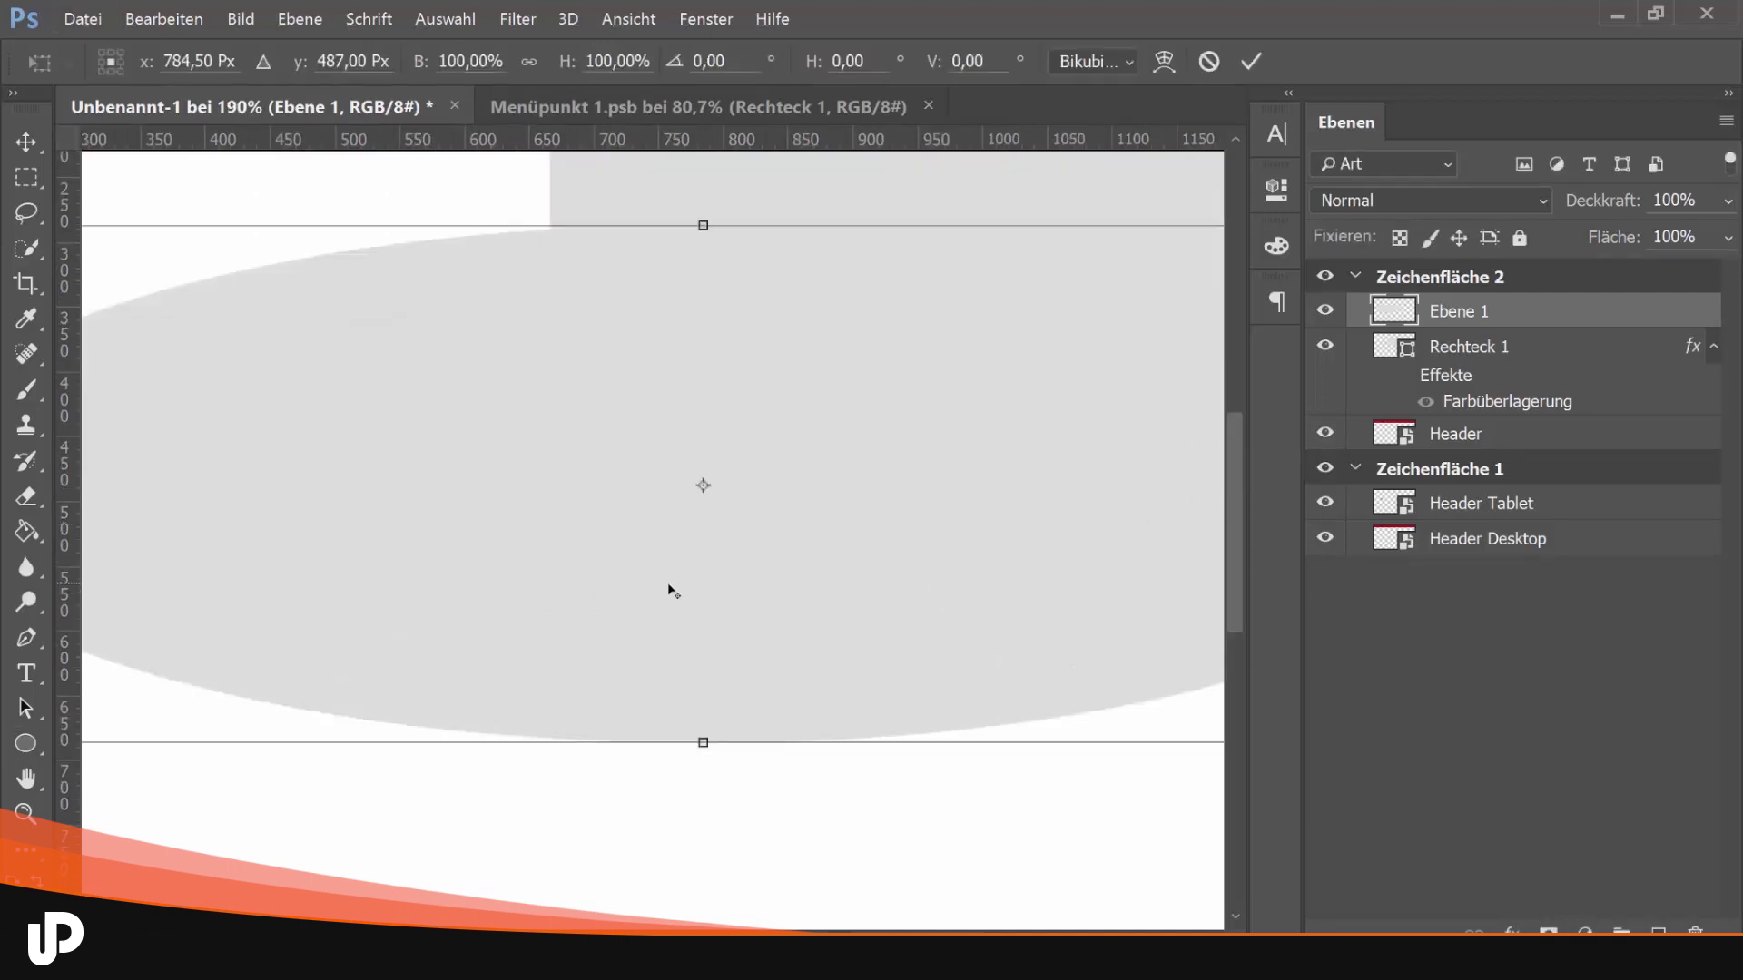
pyautogui.scroll(-3, 672, 626)
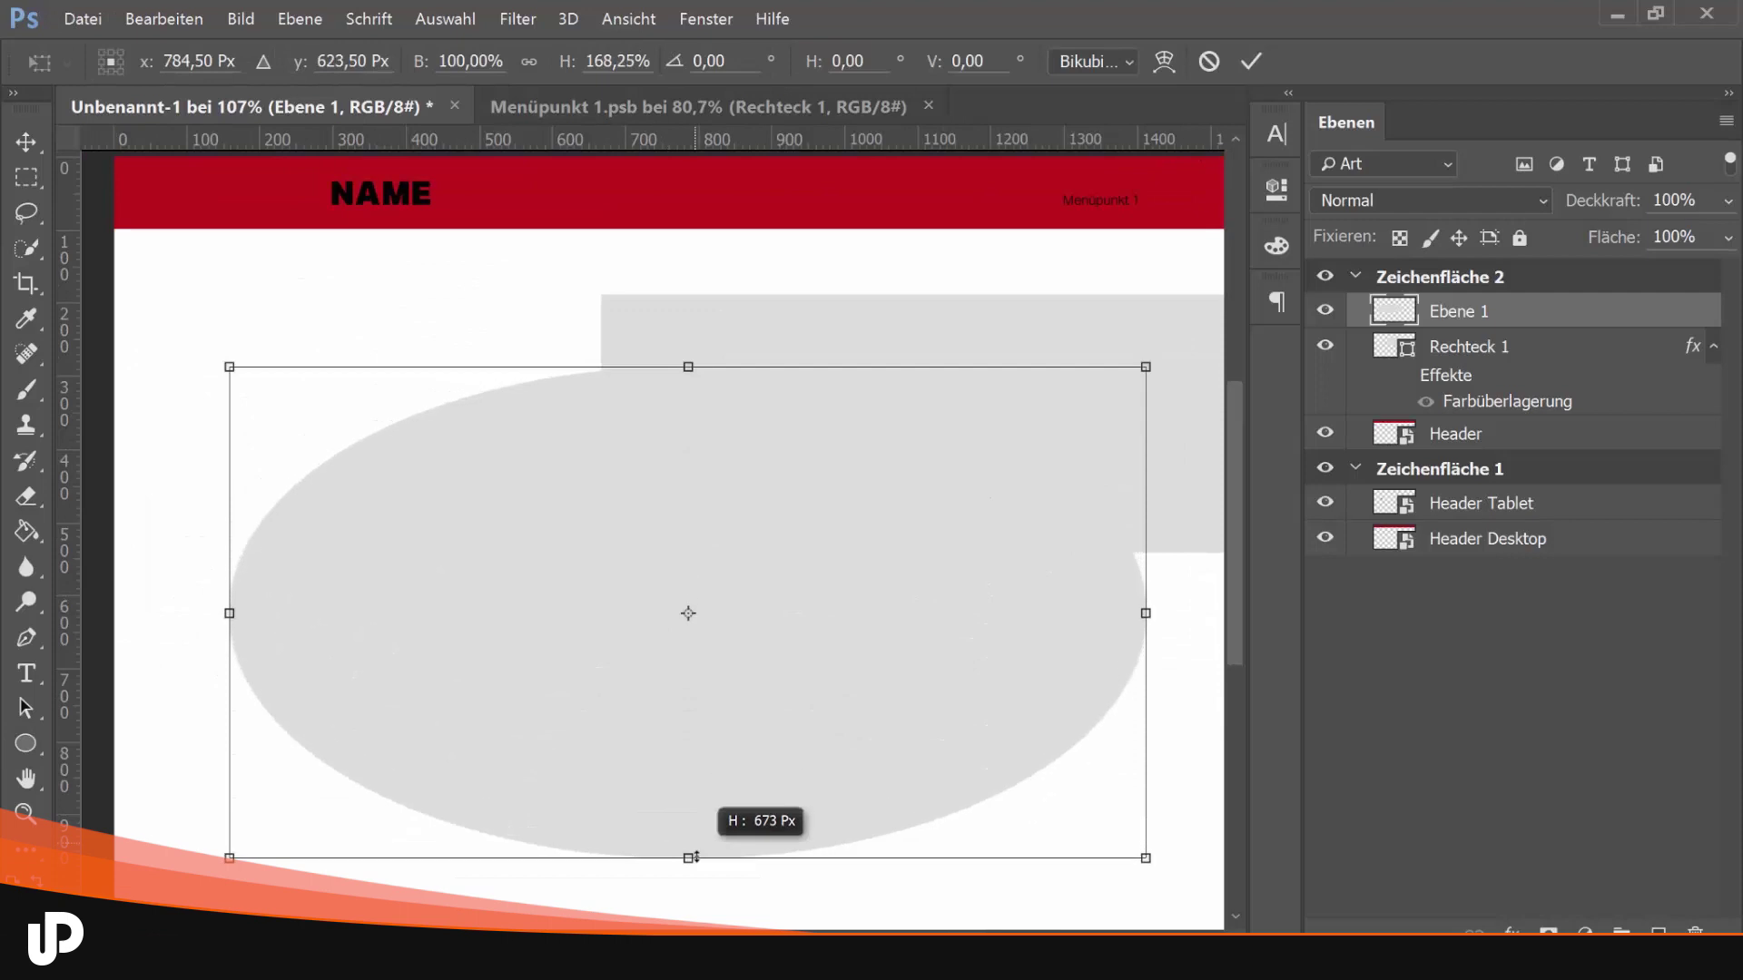
pyautogui.moveTo(688, 657); pyautogui.dragTo(646, 912)
pyautogui.press('Return')
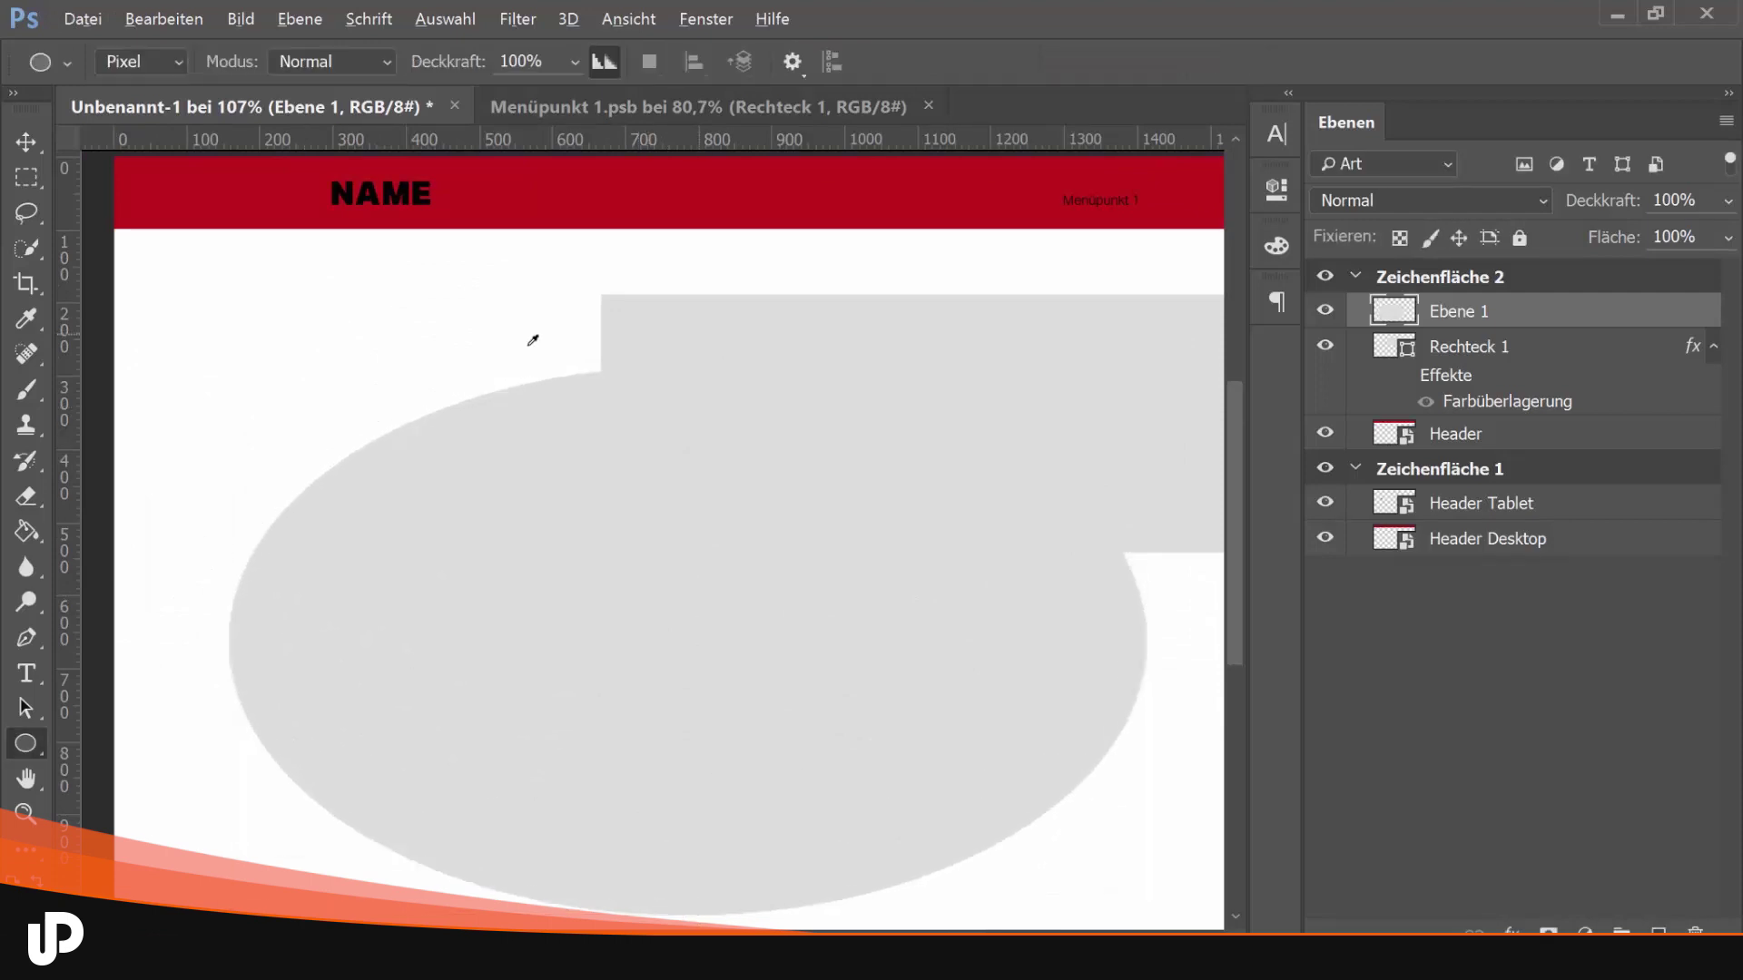
# Delete the ellipse layer Ebene 1
pyautogui.scroll(2, 817, 499)
pyautogui.scroll(2, 817, 591)
pyautogui.scroll(1, 708, 491)
pyautogui.press('alt')
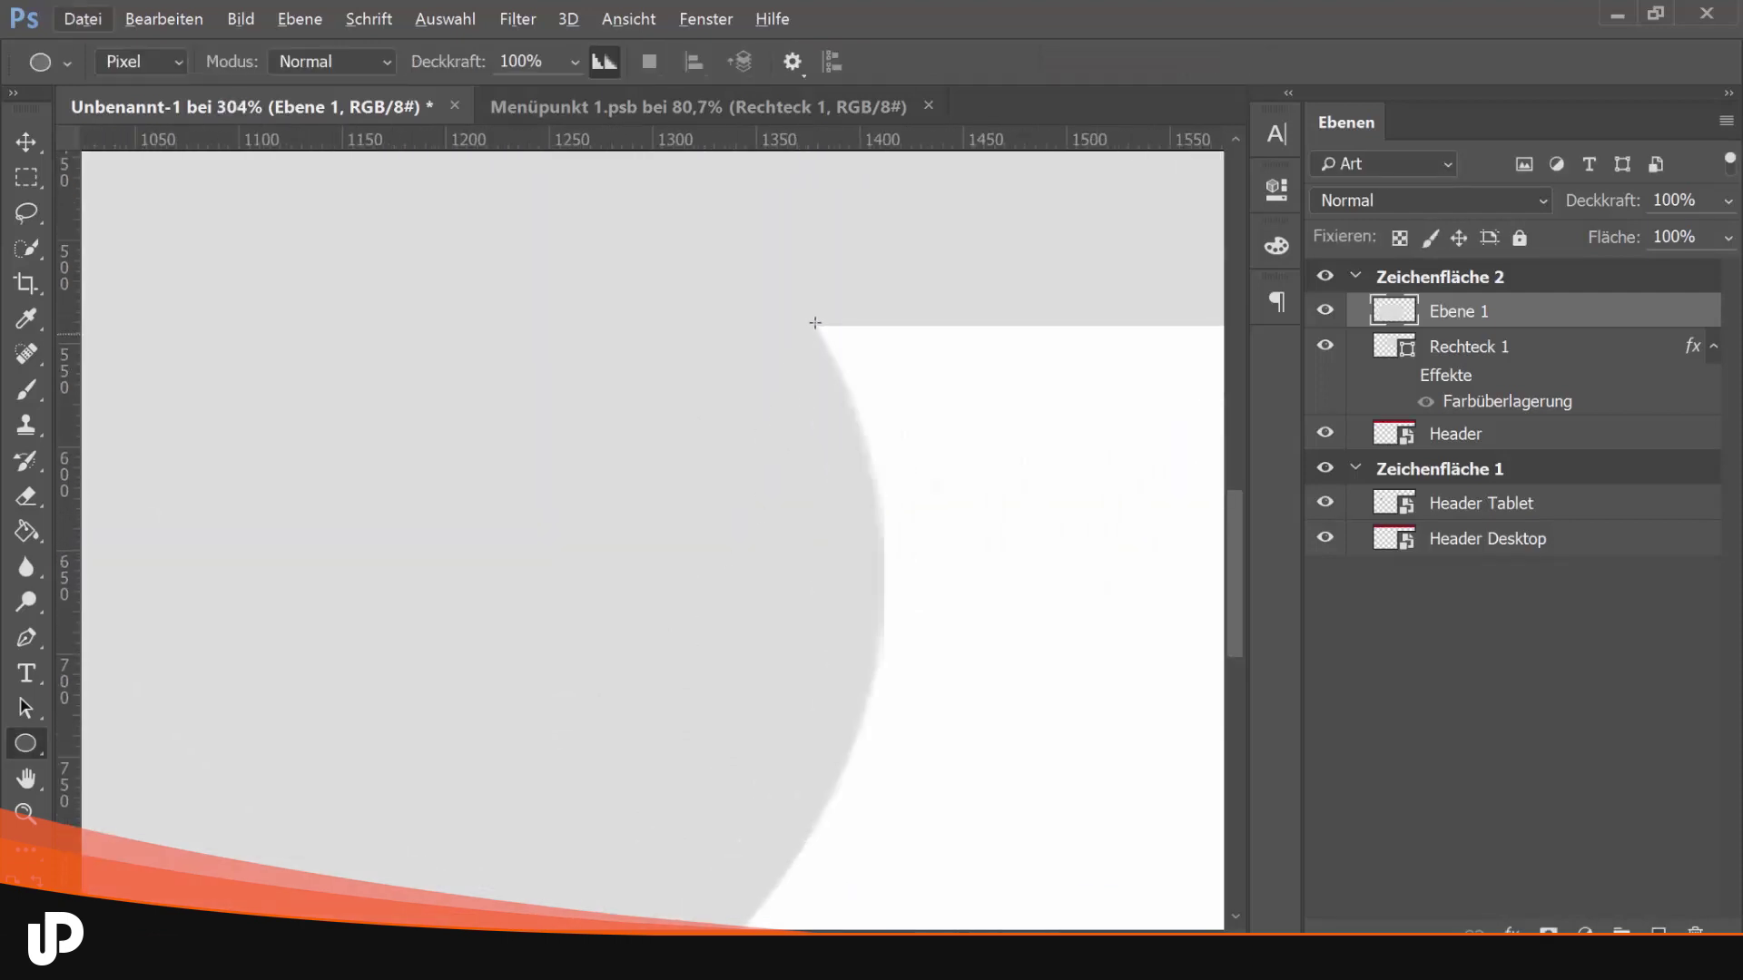
pyautogui.scroll(-2, 681, 470)
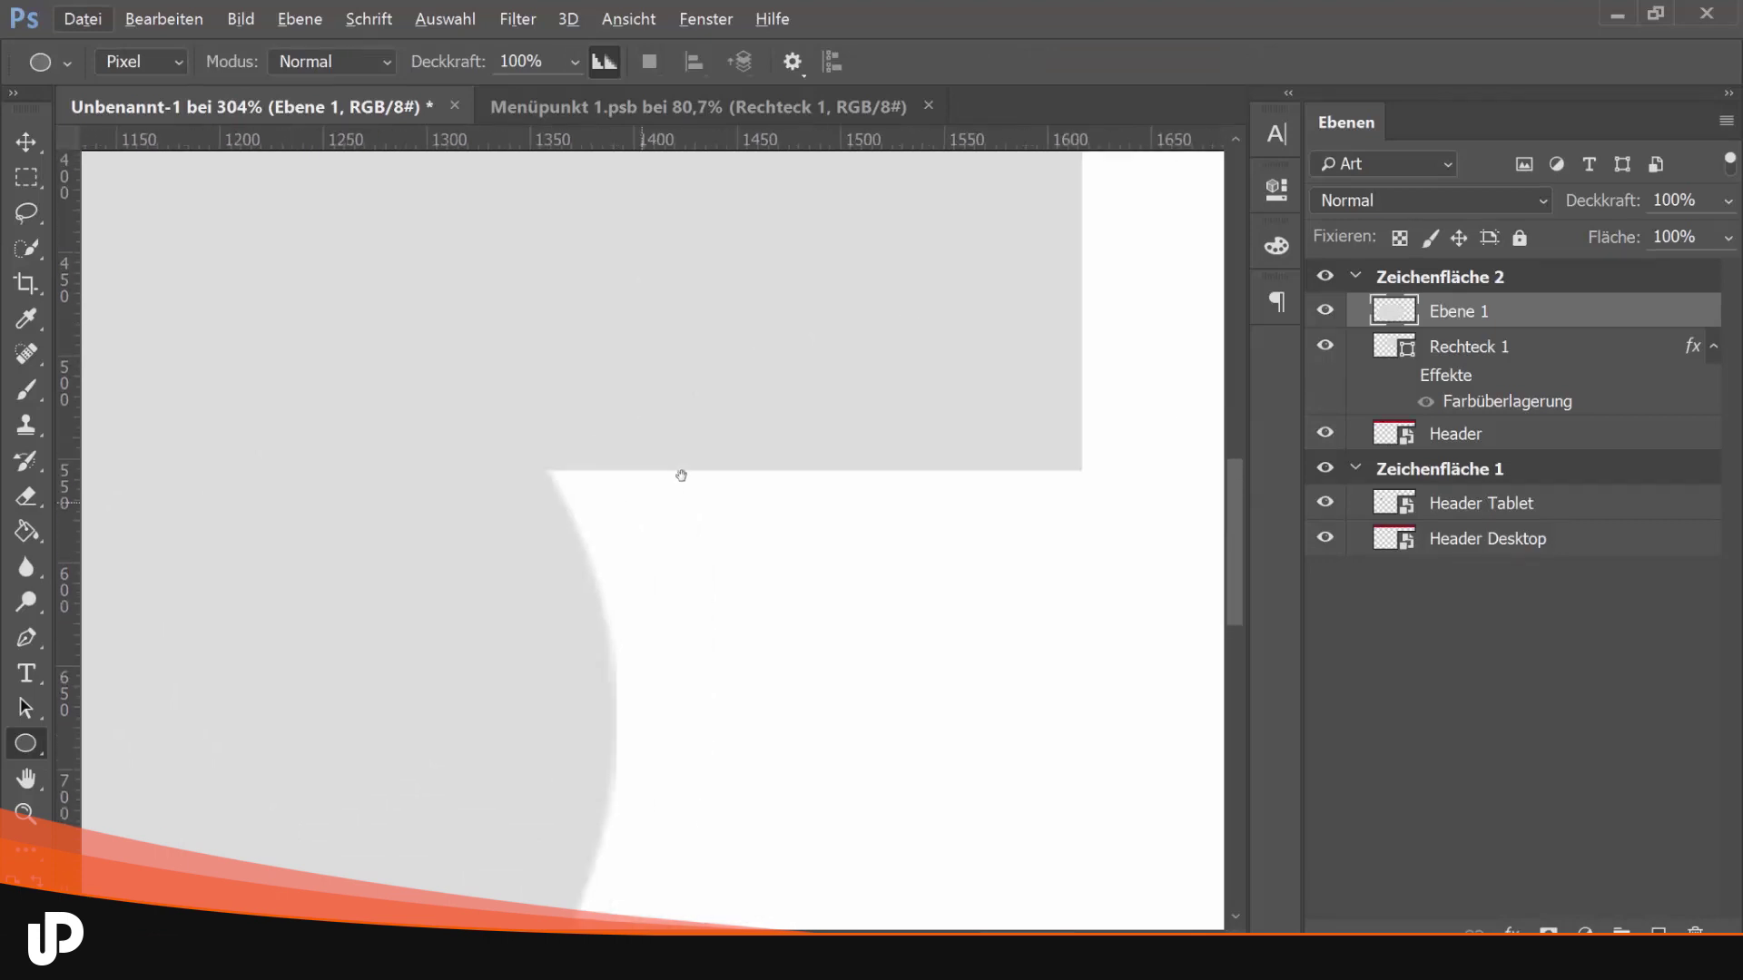
pyautogui.scroll(-1, 505, 448)
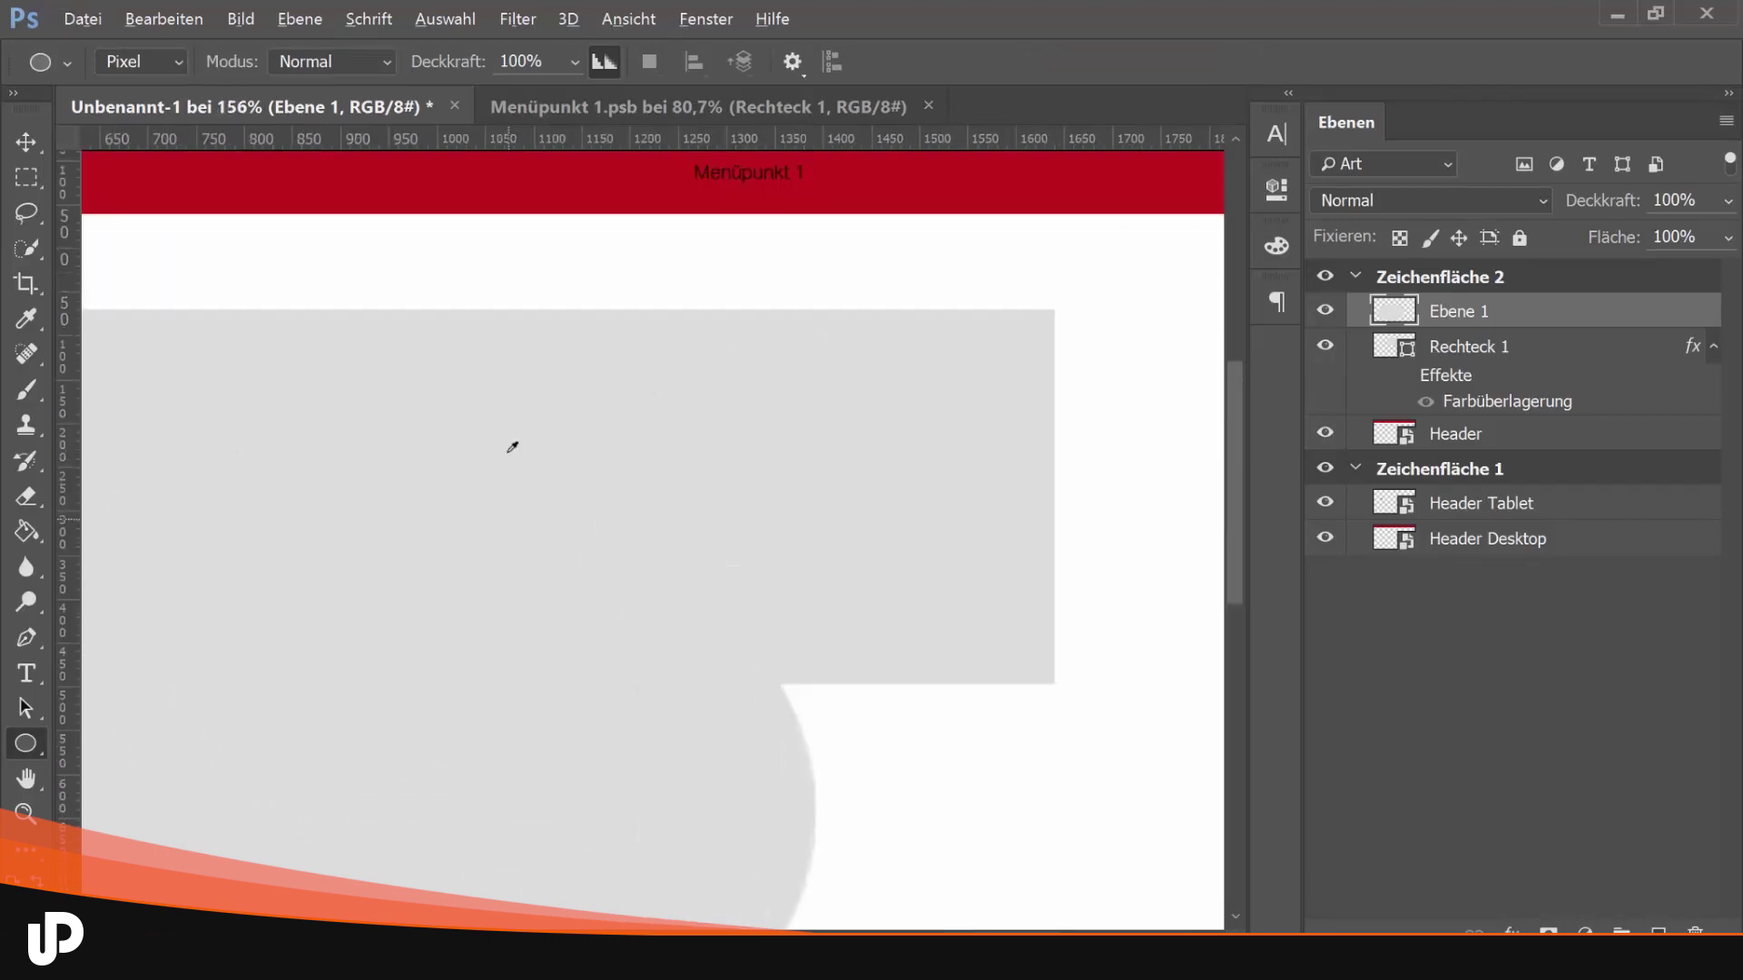
pyautogui.scroll(-1, 491, 544)
pyautogui.scroll(-3, 479, 654)
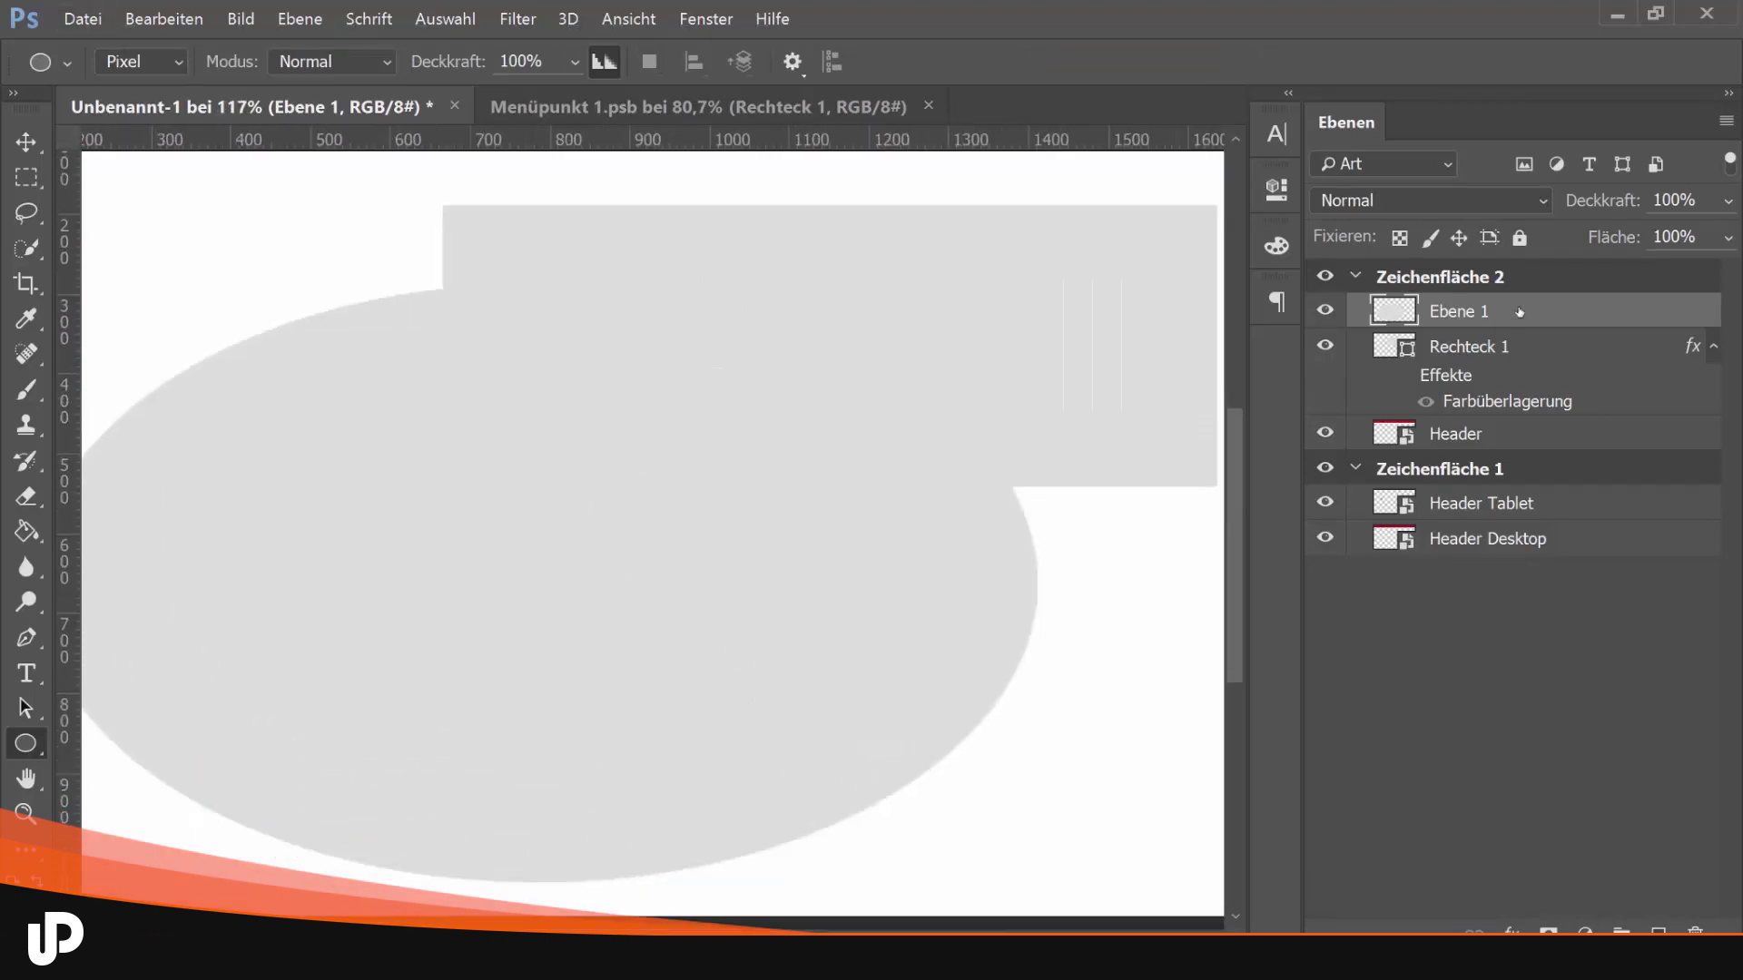
pyautogui.press('Delete')
pyautogui.scroll(-2, 635, 422)
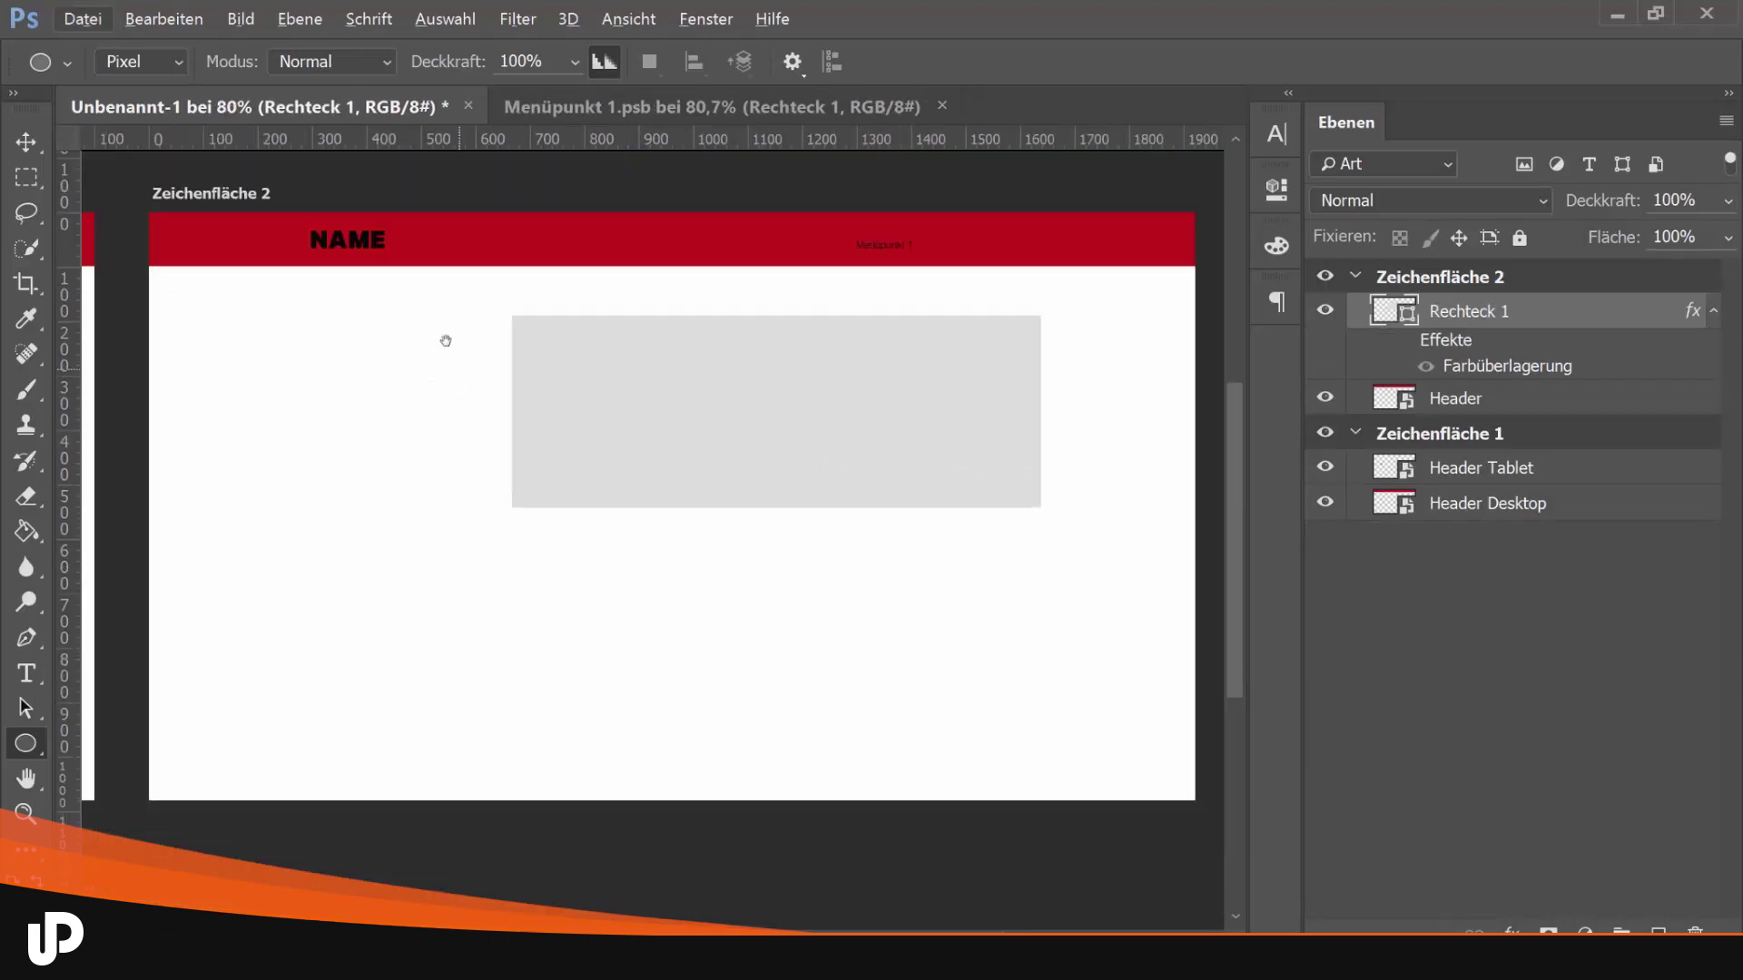
# Pan the artboard view and select the Header layer
pyautogui.moveTo(446, 340); pyautogui.dragTo(503, 372)
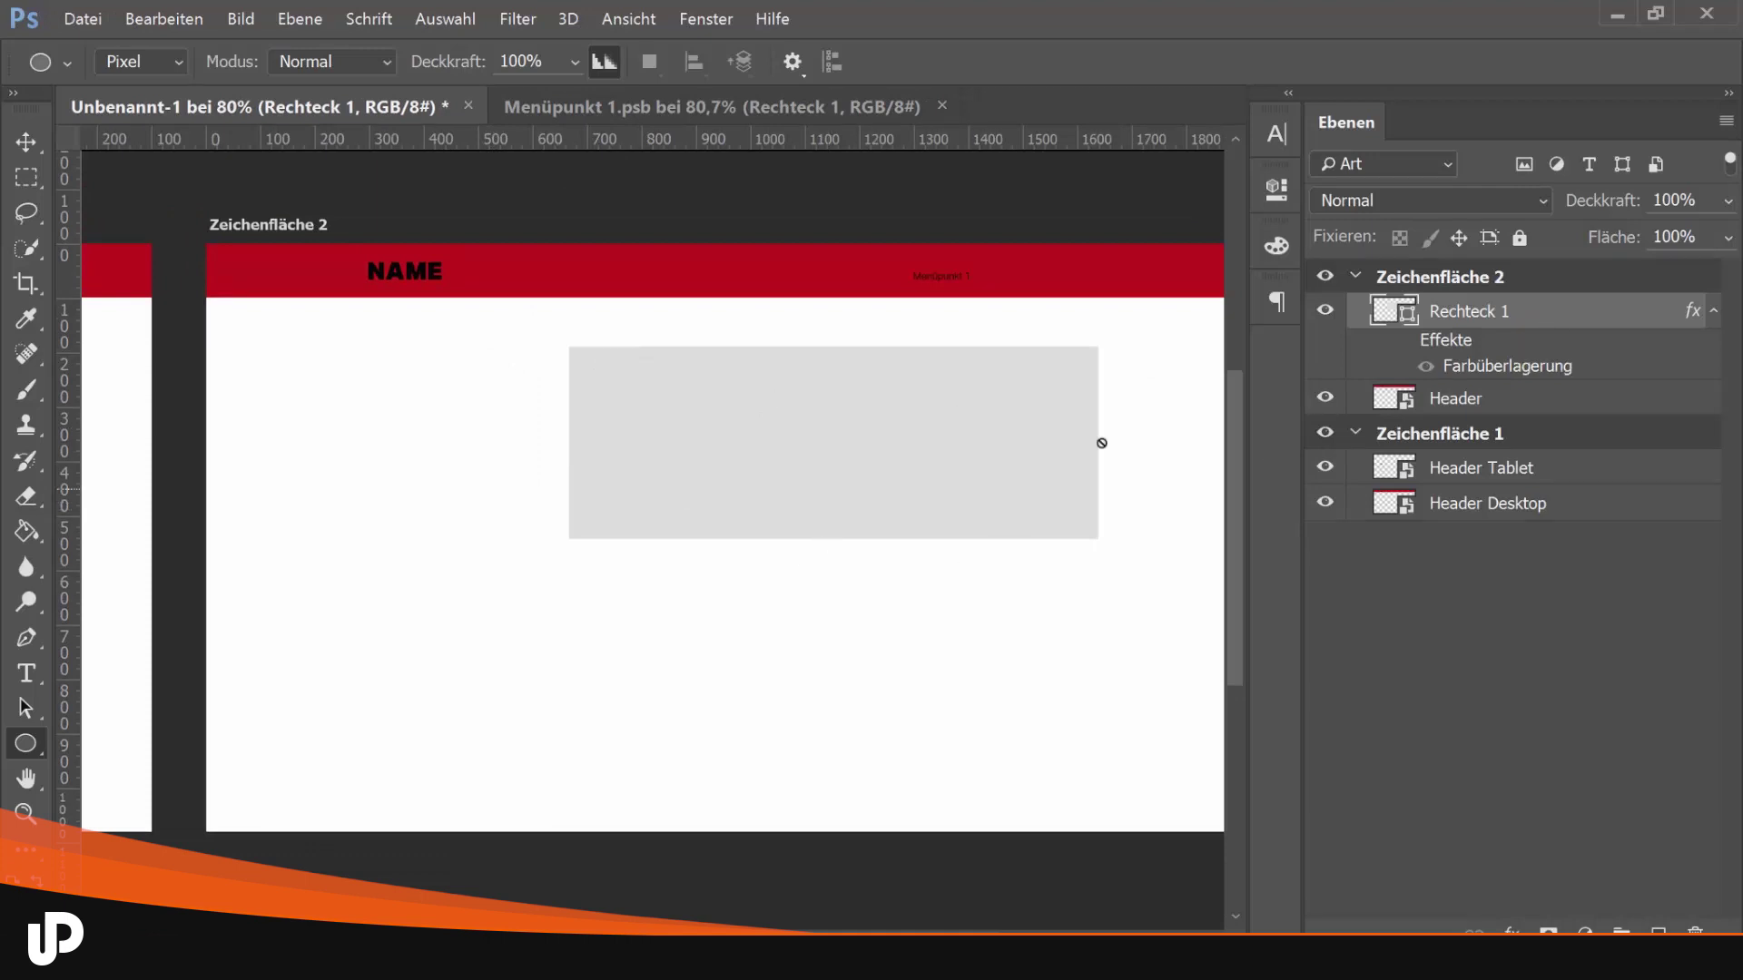
pyautogui.click(1534, 391)
pyautogui.moveTo(968, 498)
pyautogui.mouseDown()
pyautogui.moveTo(859, 466)
pyautogui.moveTo(858, 424)
pyautogui.mouseUp()
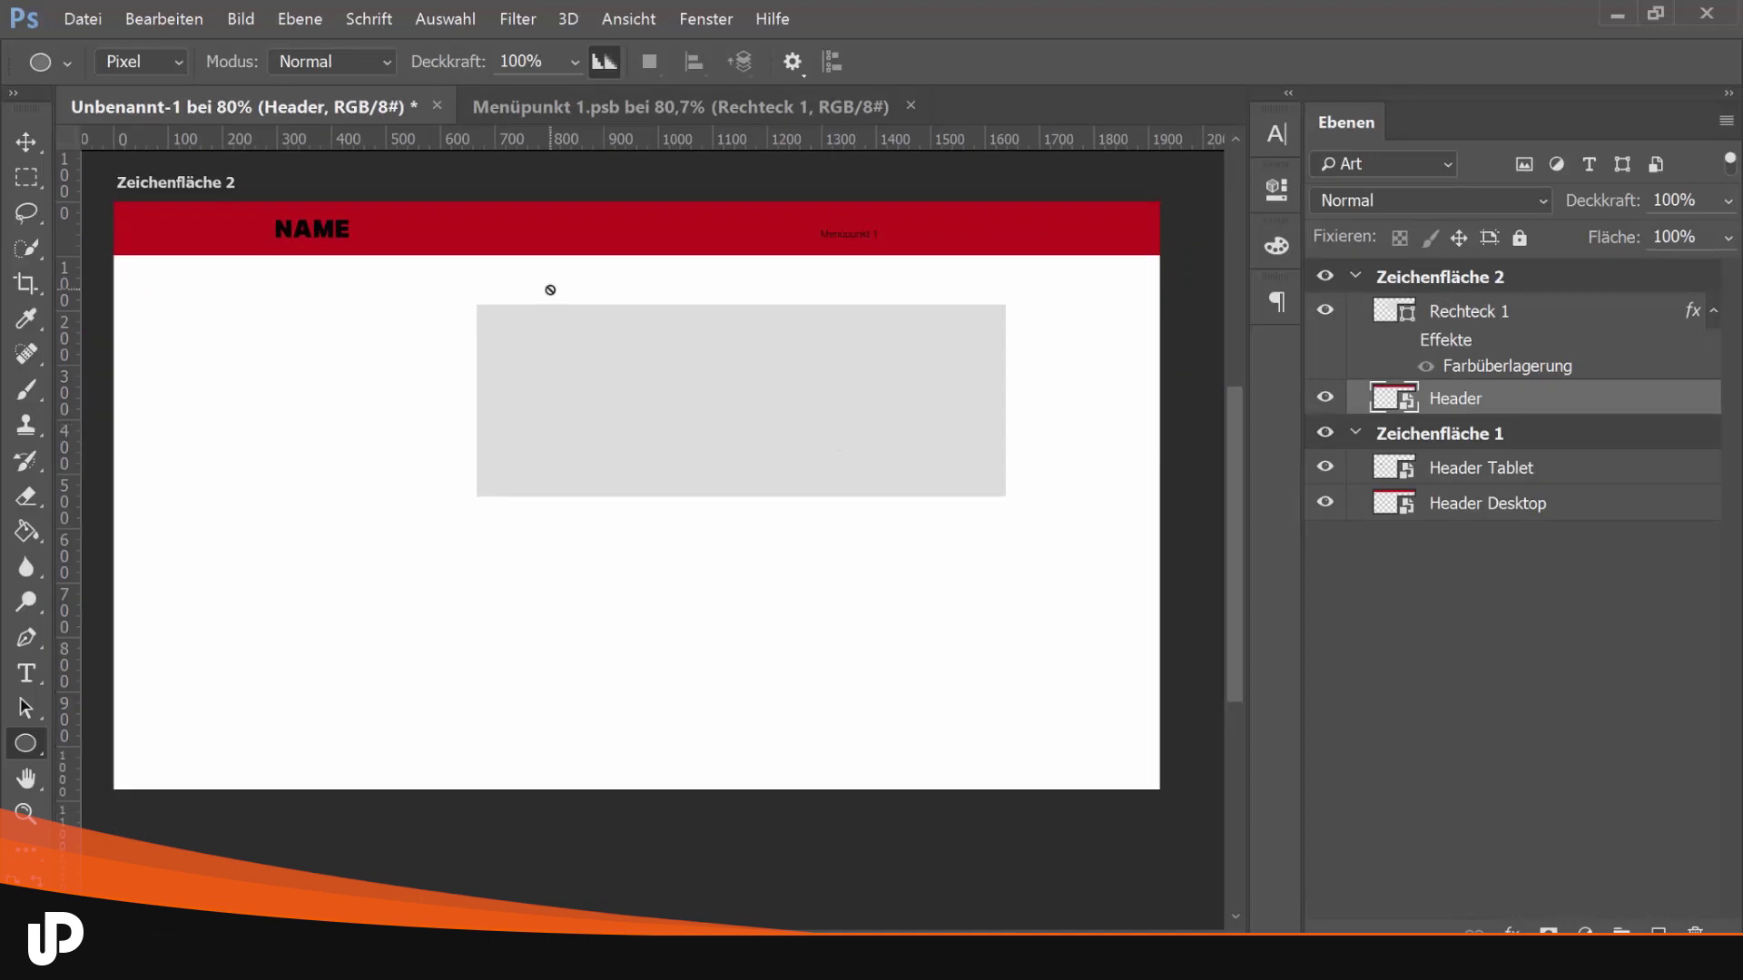
# Delete the grey rectangle layer Rechteck 1 from the Unbenannt-1 document
pyautogui.click(615, 109)
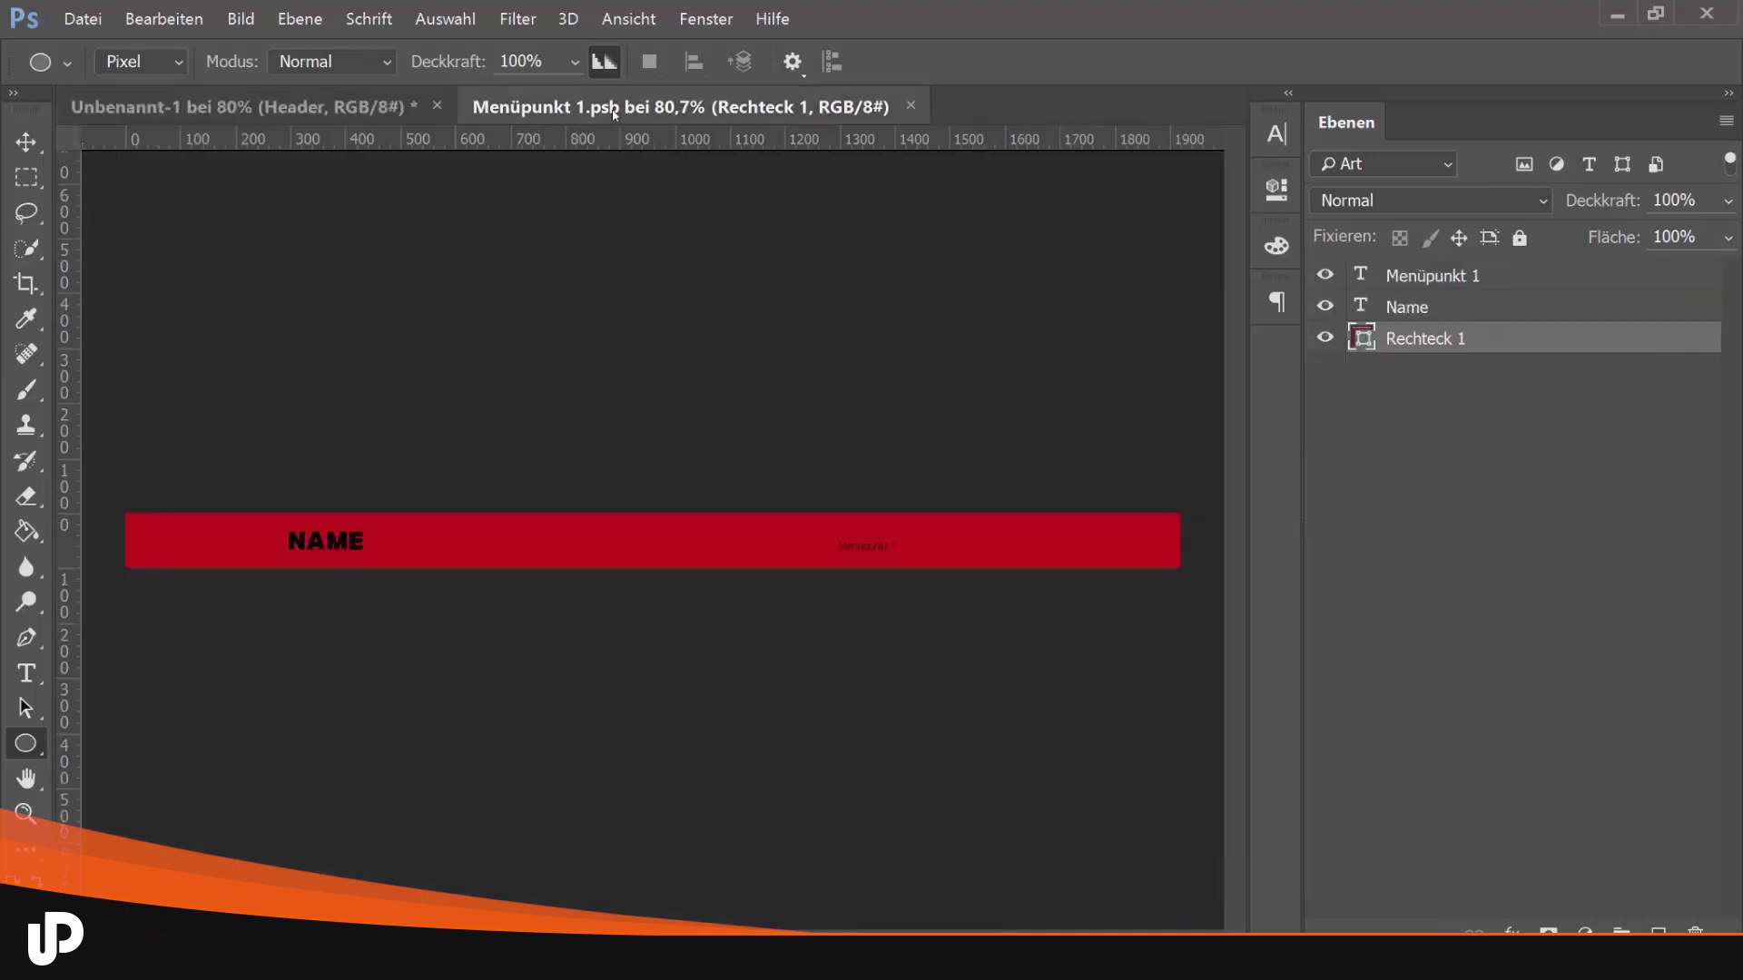
pyautogui.click(236, 106)
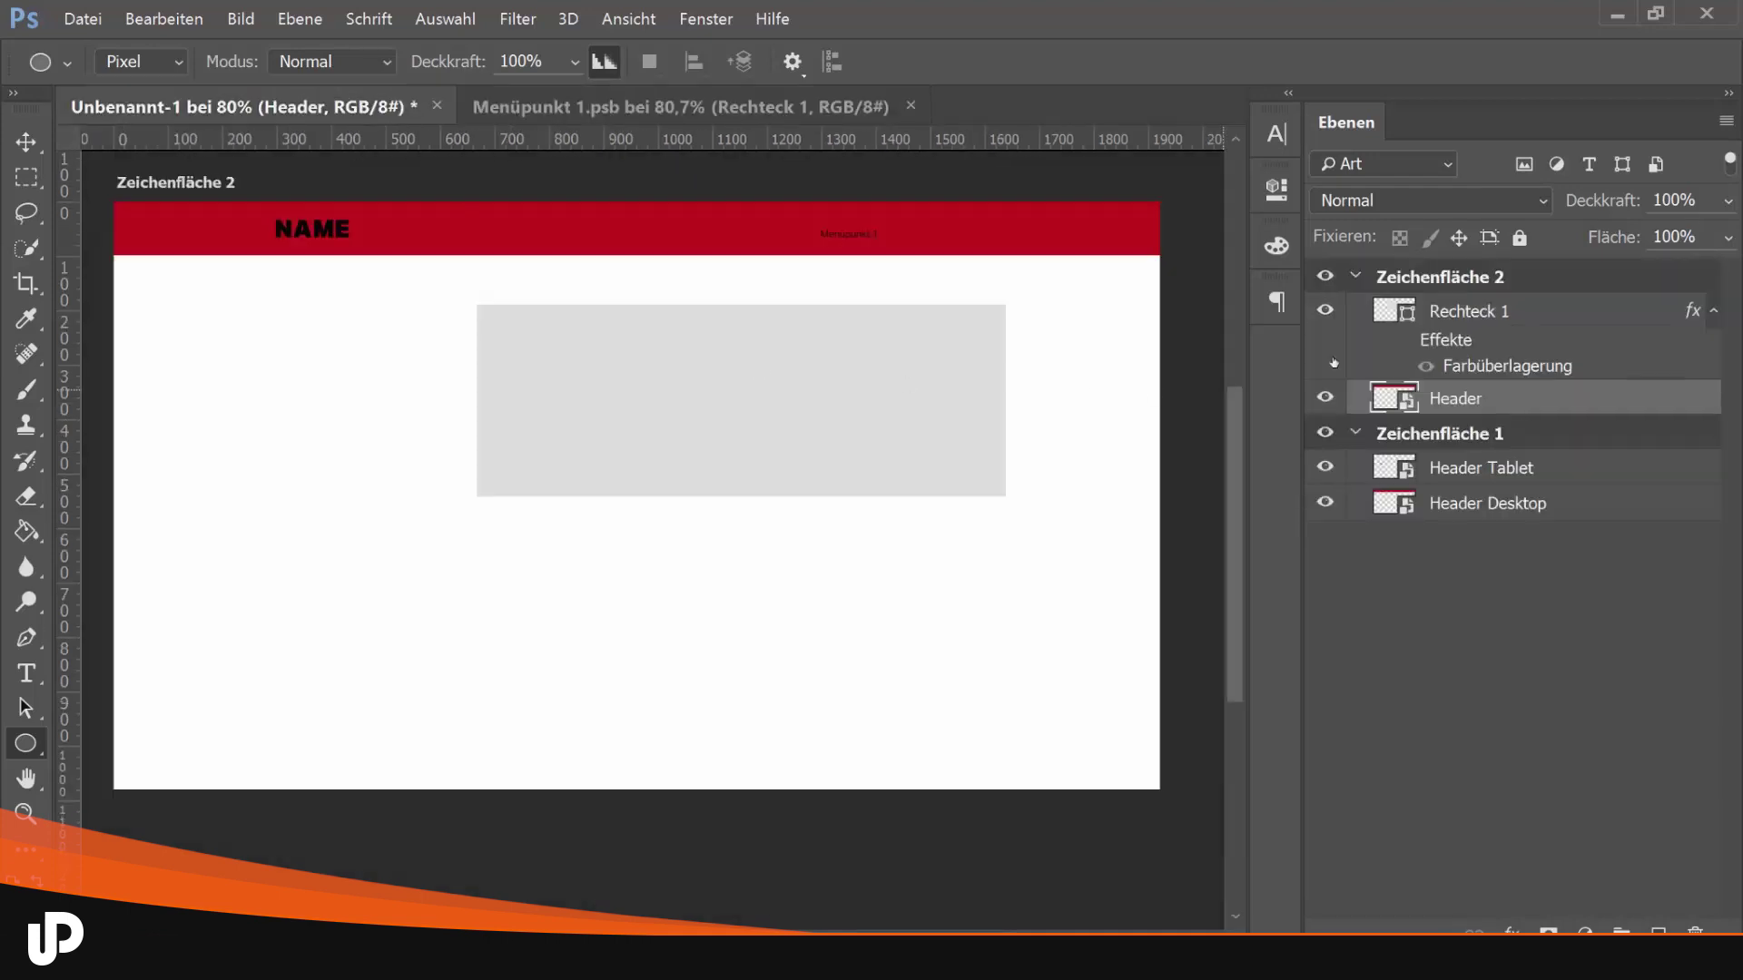
pyautogui.click(1455, 316)
pyautogui.press('Delete')
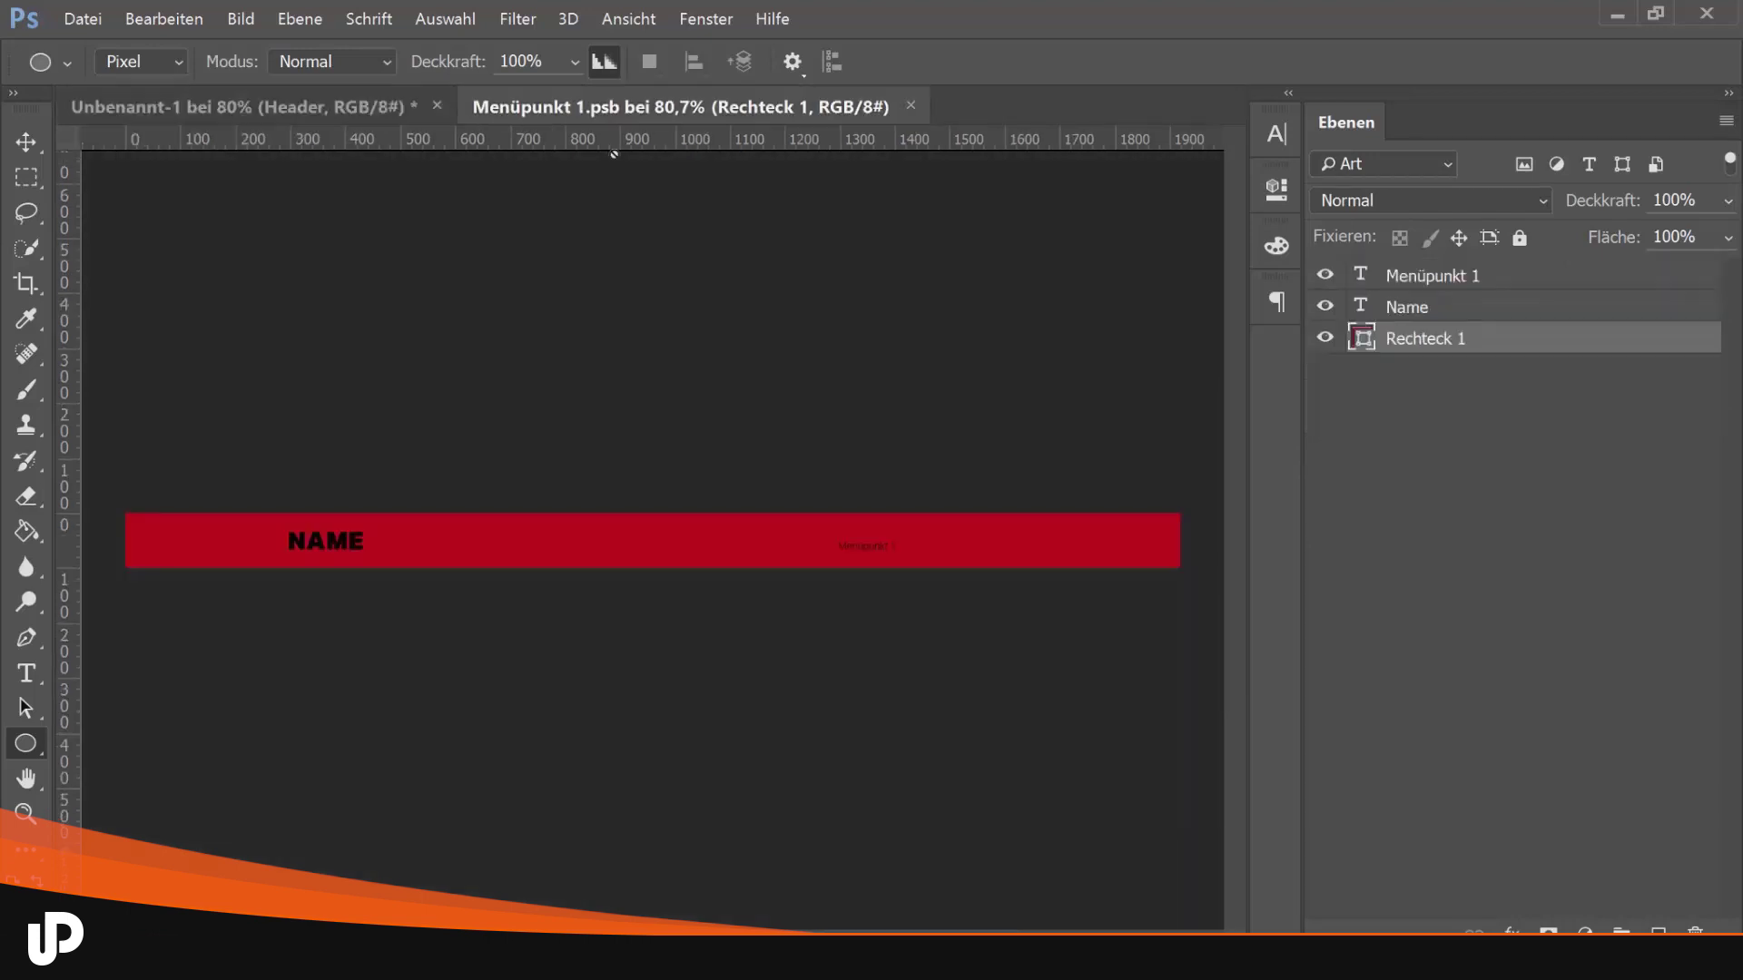
# Change the font style of the Menüpunkt 1 text with the Type tool and commit it
pyautogui.scroll(1, 853, 563)
pyautogui.scroll(1, 854, 563)
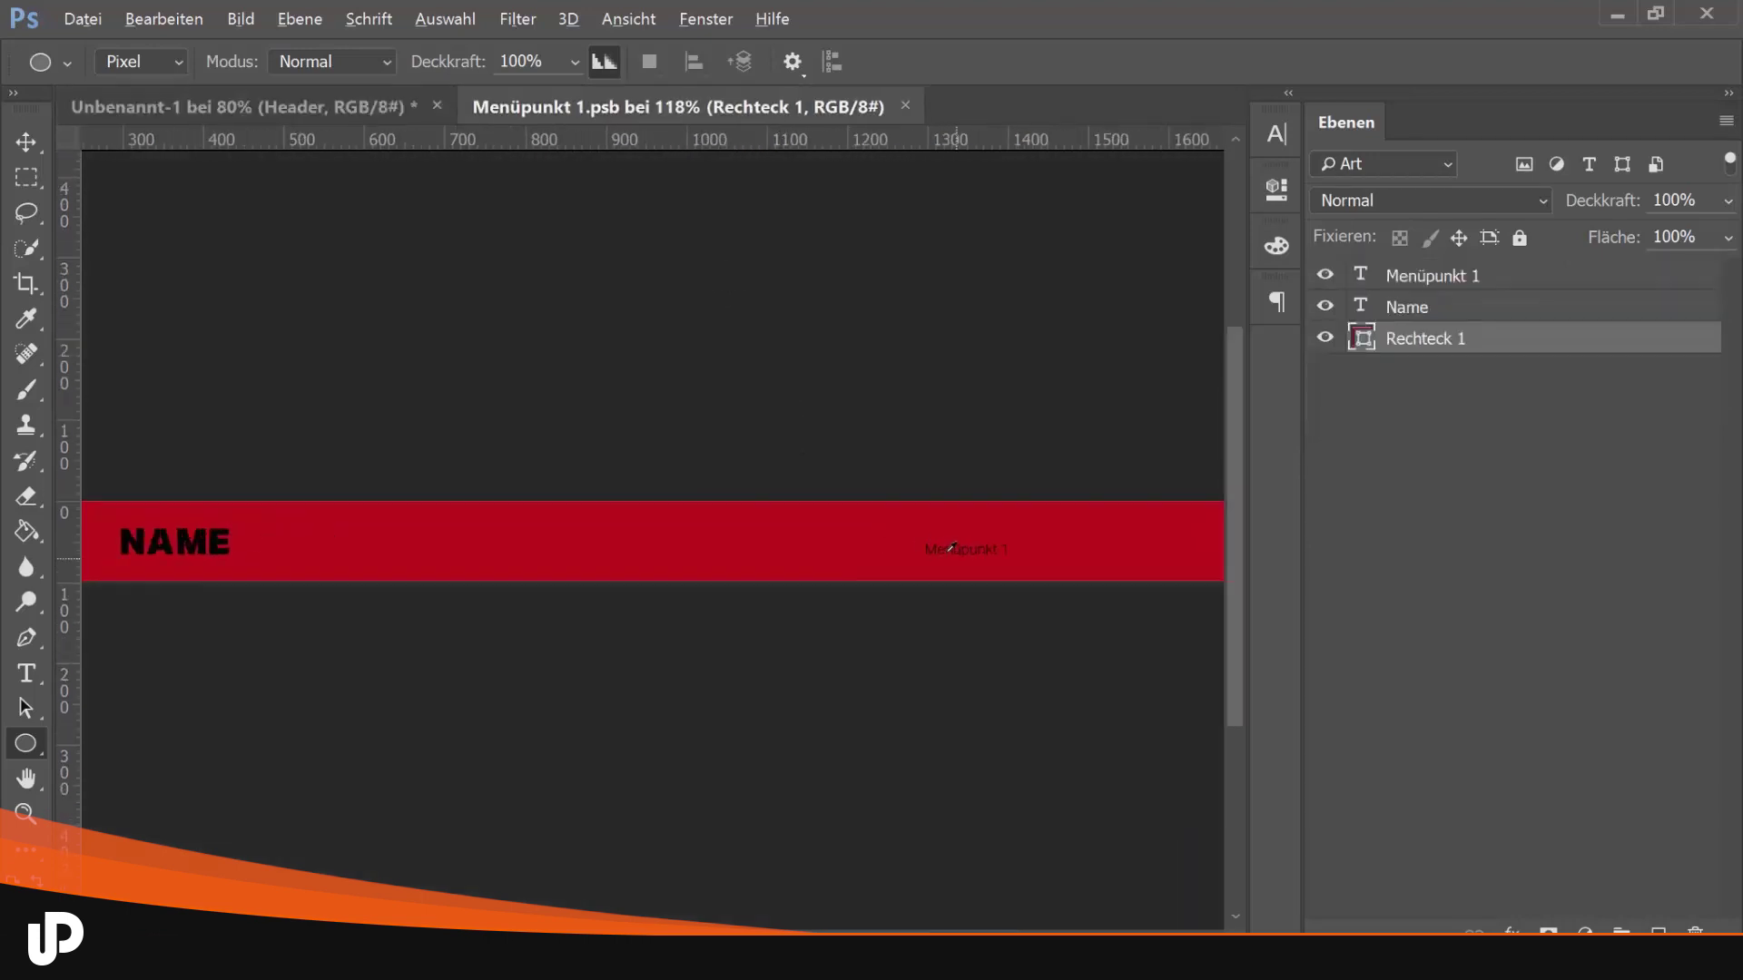
pyautogui.scroll(-1, 944, 545)
pyautogui.scroll(-1, 908, 554)
pyautogui.press('t')
pyautogui.hotkey('alt', 'd')
pyautogui.click(908, 554)
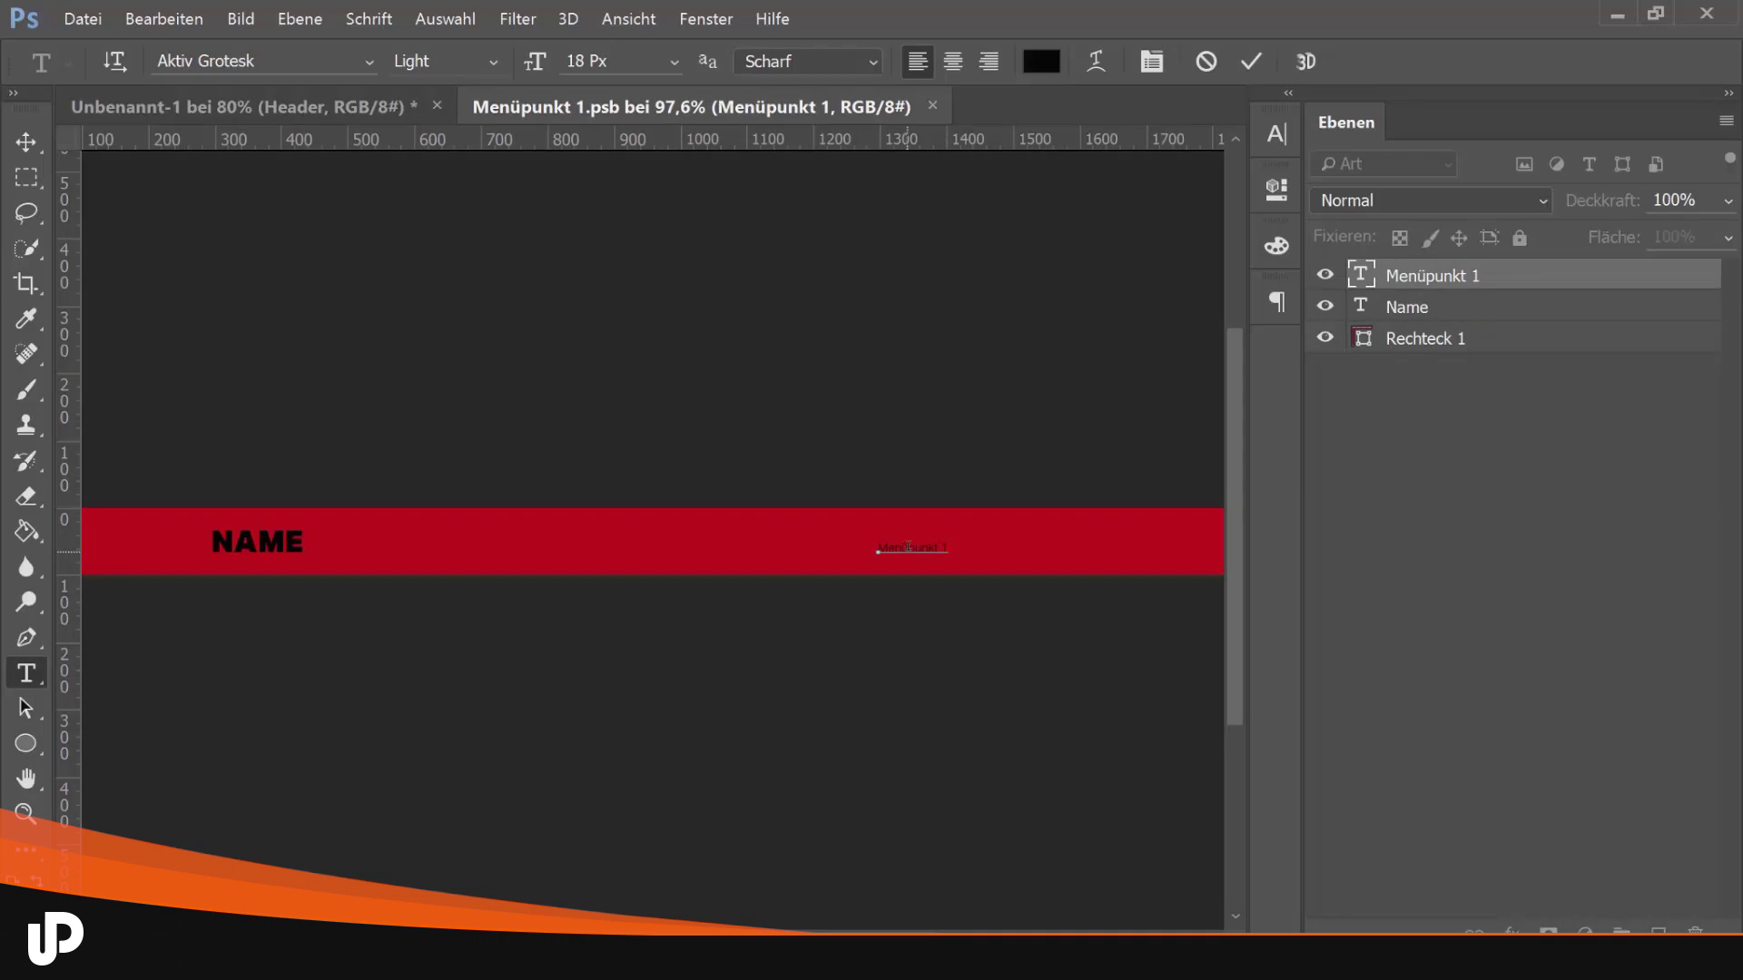
pyautogui.moveTo(890, 542); pyautogui.dragTo(888, 548)
pyautogui.click(411, 61)
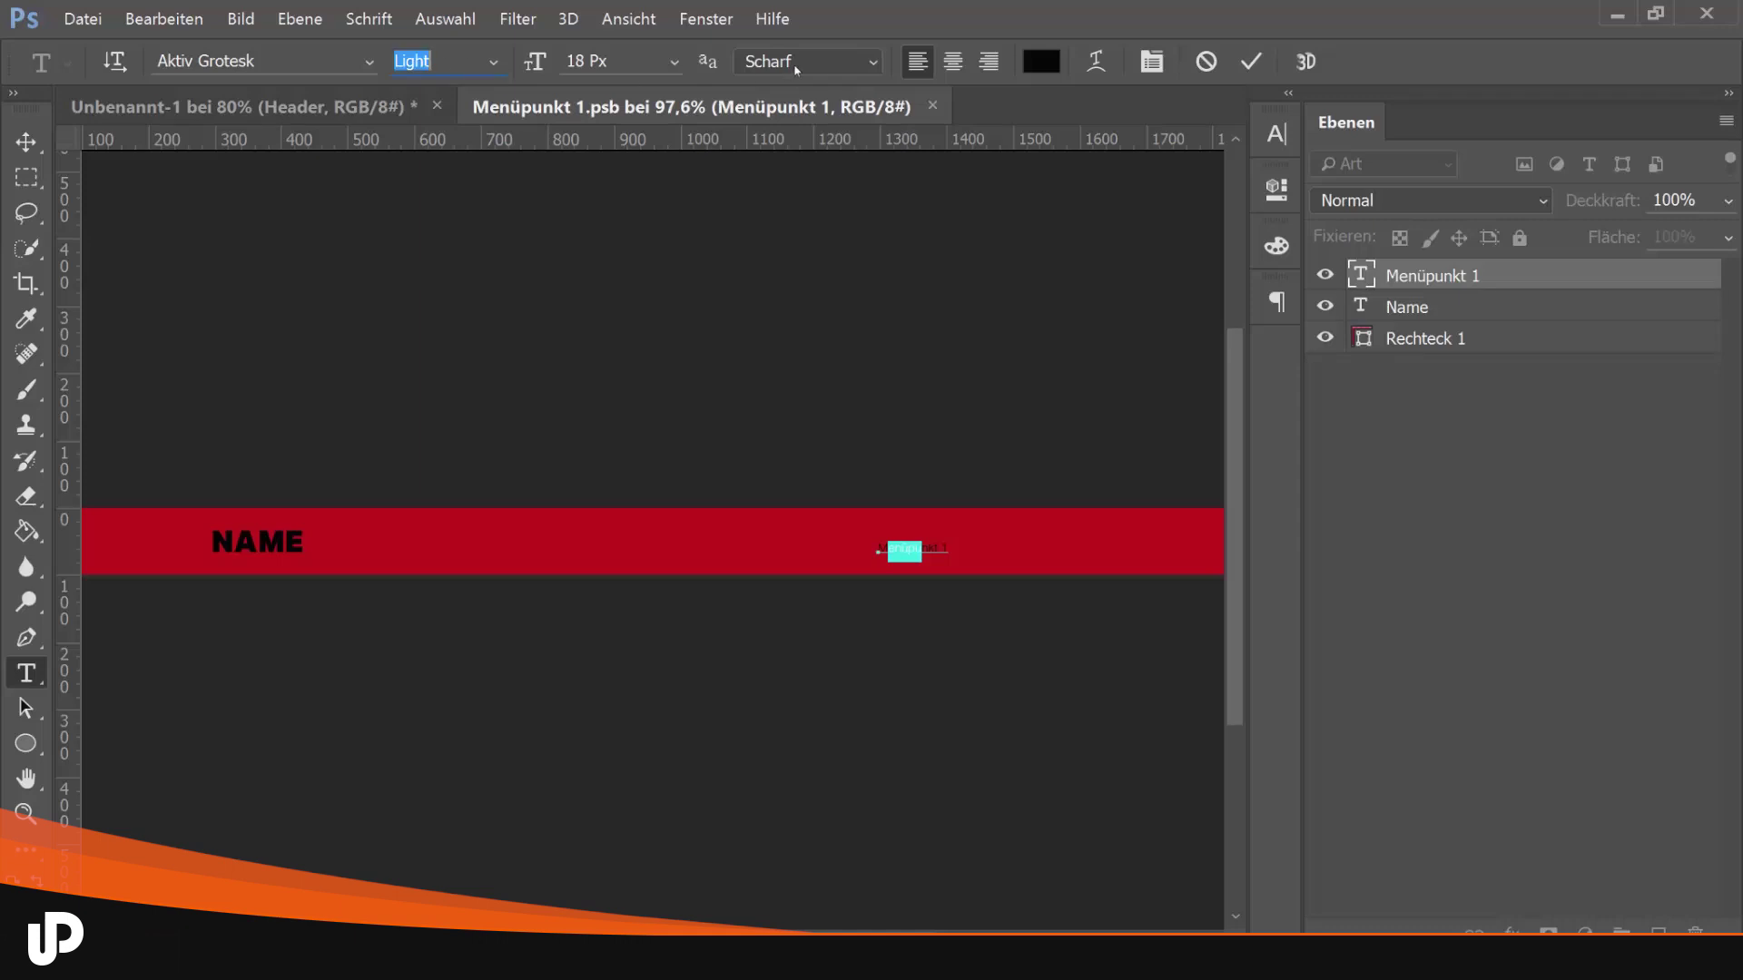
pyautogui.click(1251, 63)
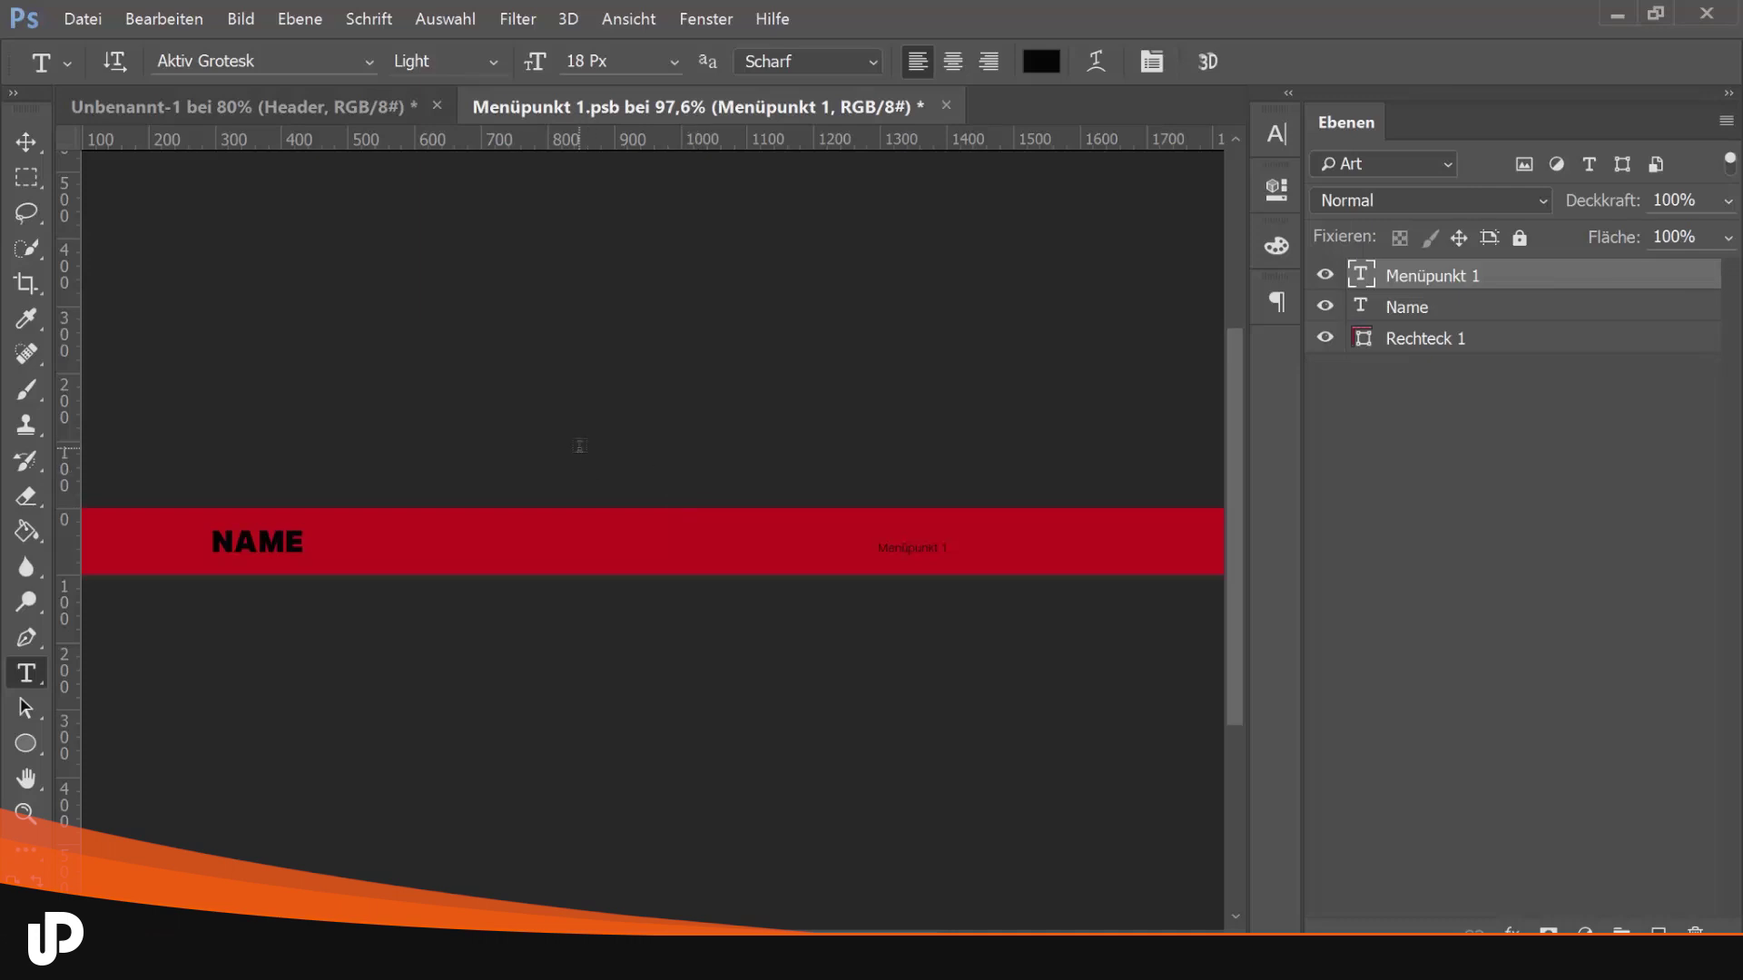
pyautogui.click(237, 113)
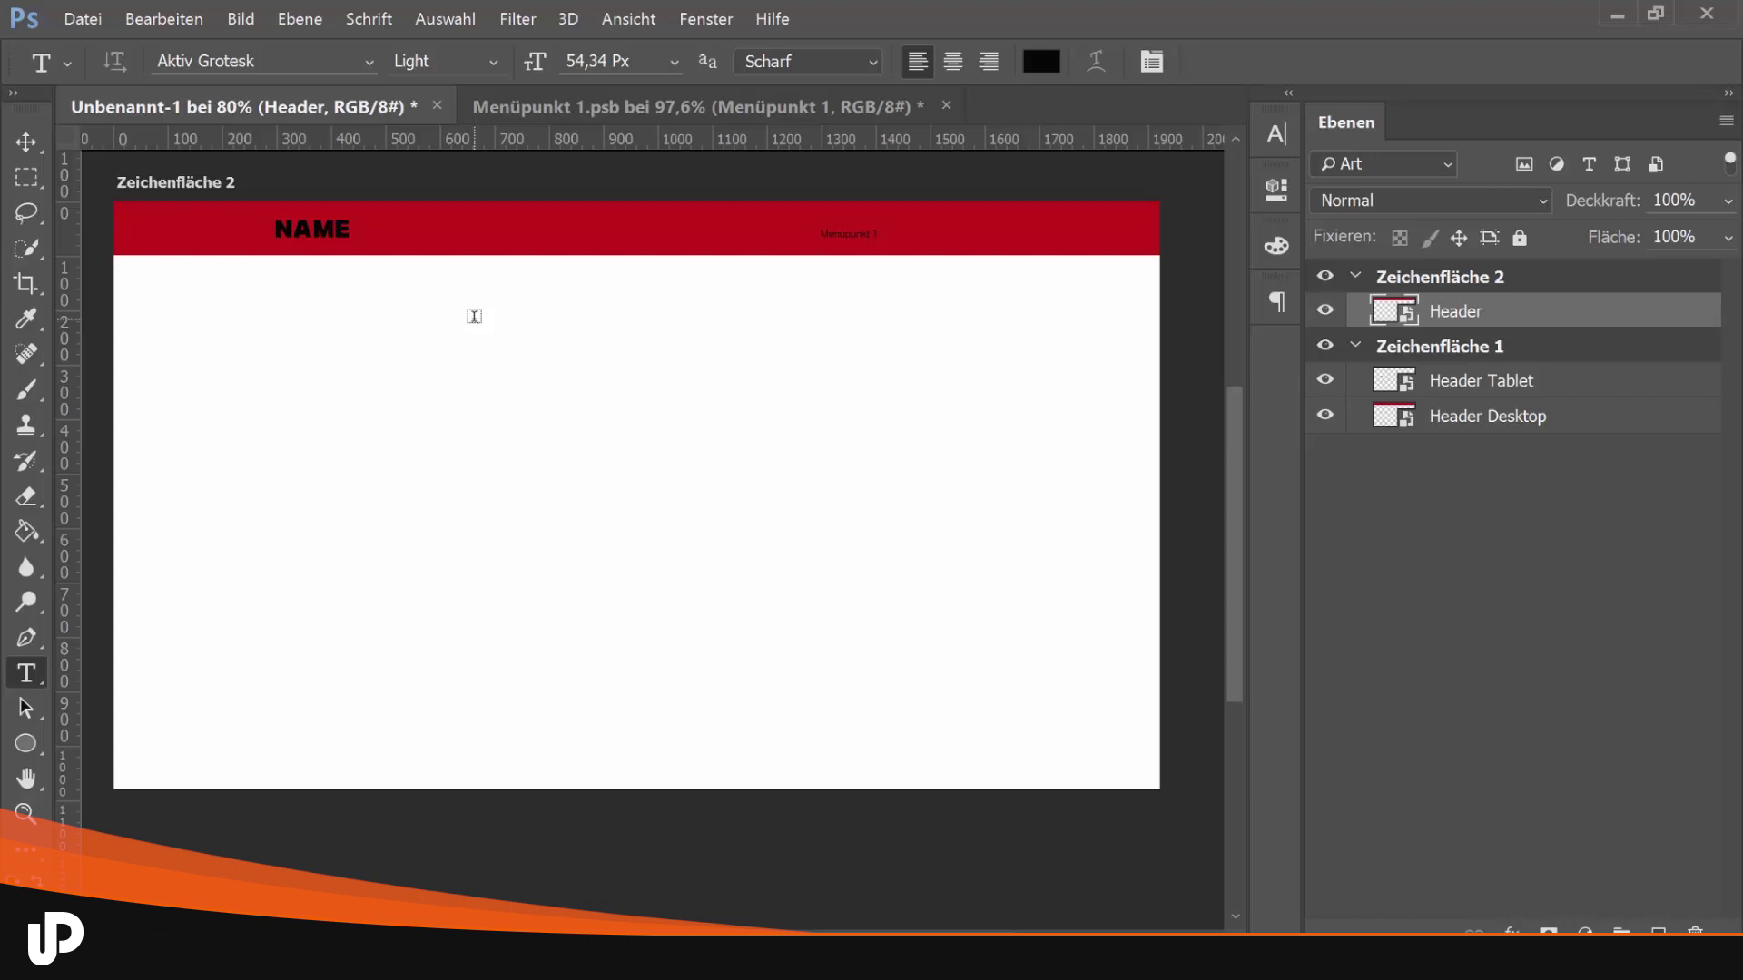
pyautogui.click(631, 107)
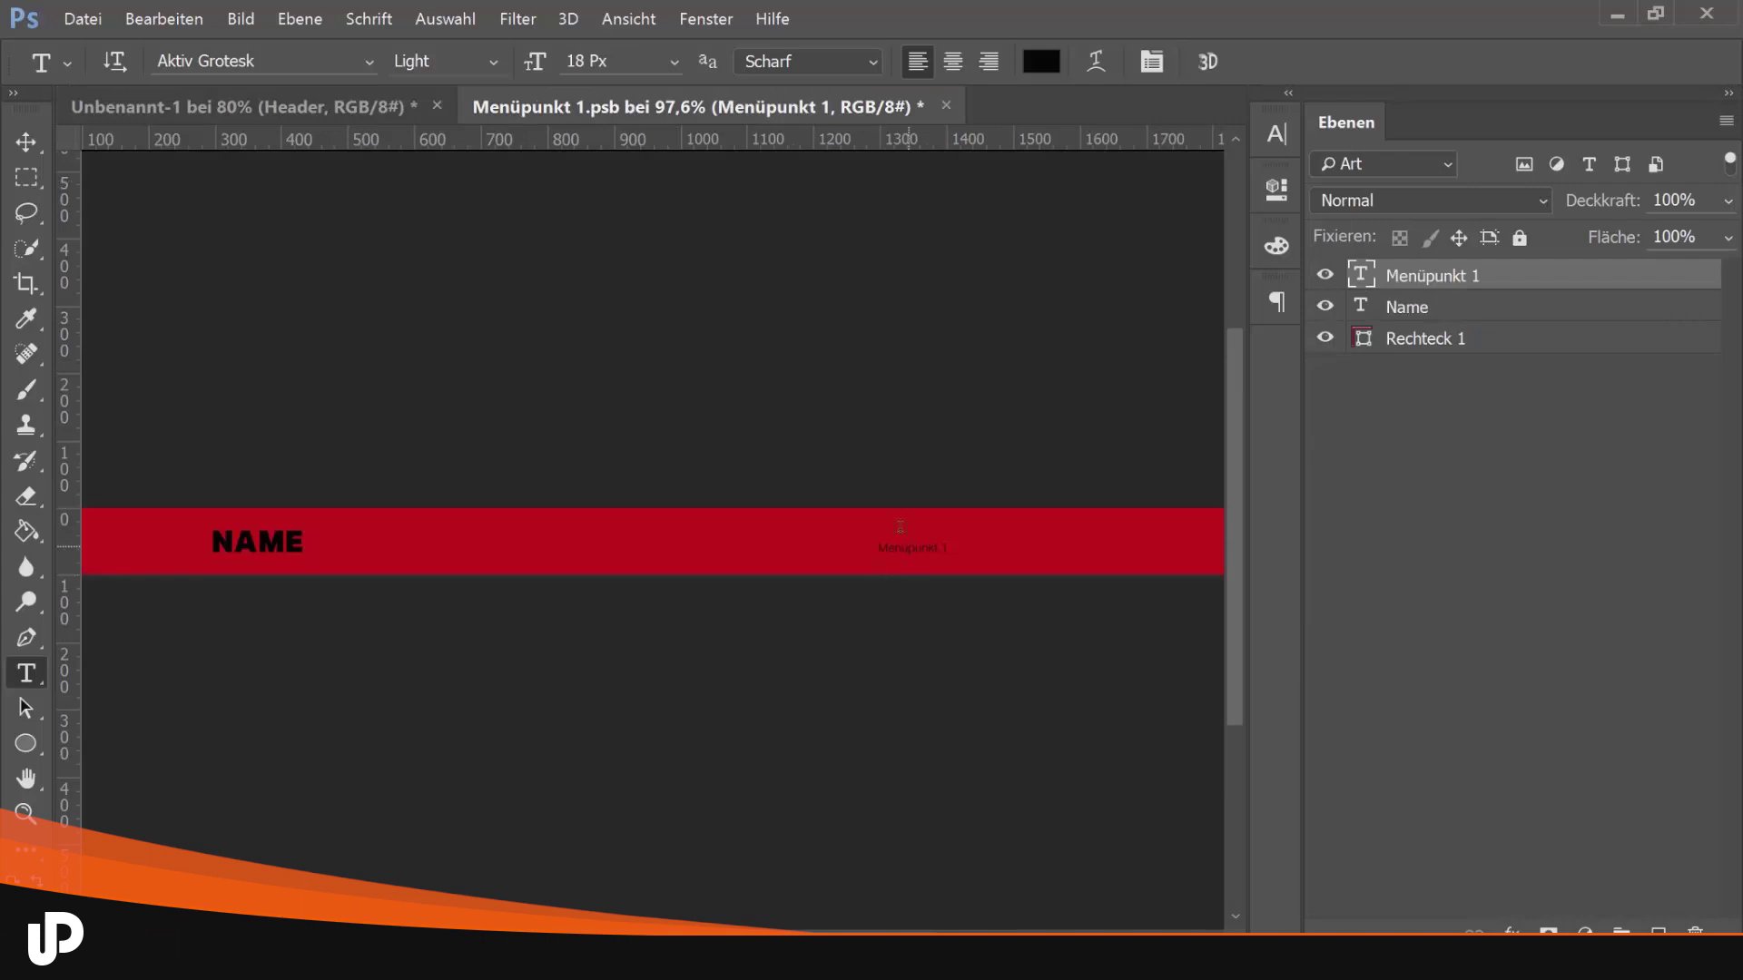
# Open the Absatzformate panel and dock it, enlarged, above the Ebenen panel
pyautogui.click(695, 20)
pyautogui.click(718, 156)
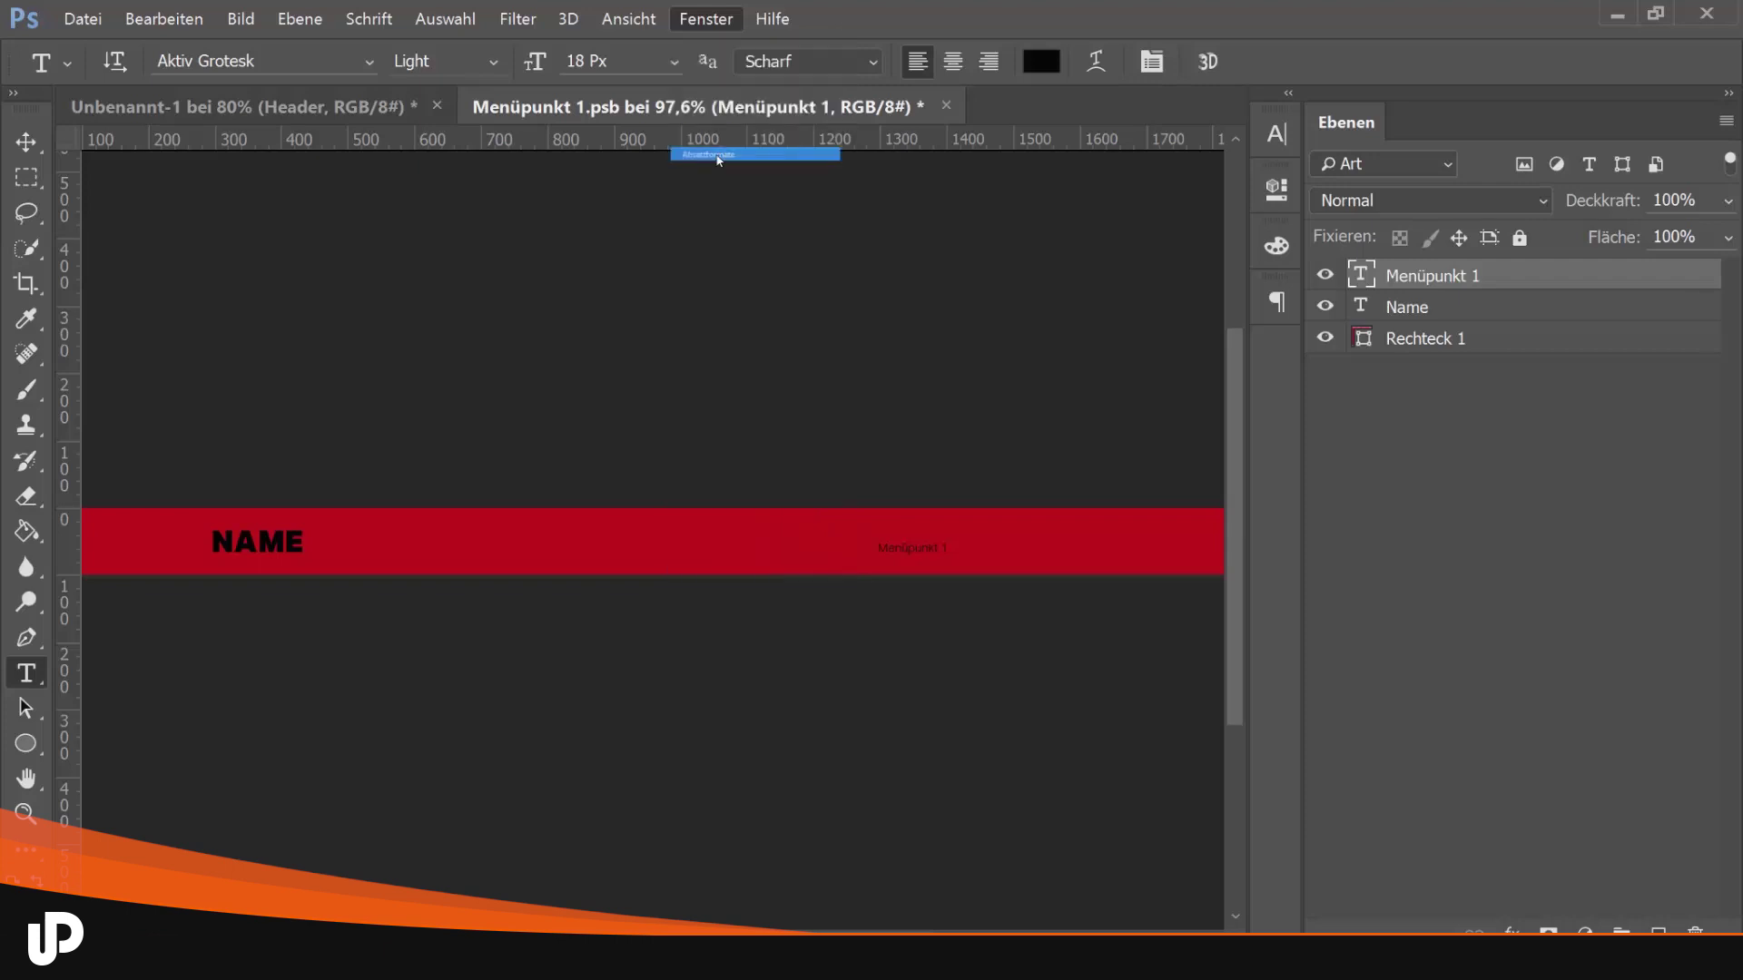
pyautogui.moveTo(833, 223)
pyautogui.mouseDown()
pyautogui.moveTo(1418, 160)
pyautogui.moveTo(1497, 108)
pyautogui.moveTo(1496, 134)
pyautogui.mouseUp()
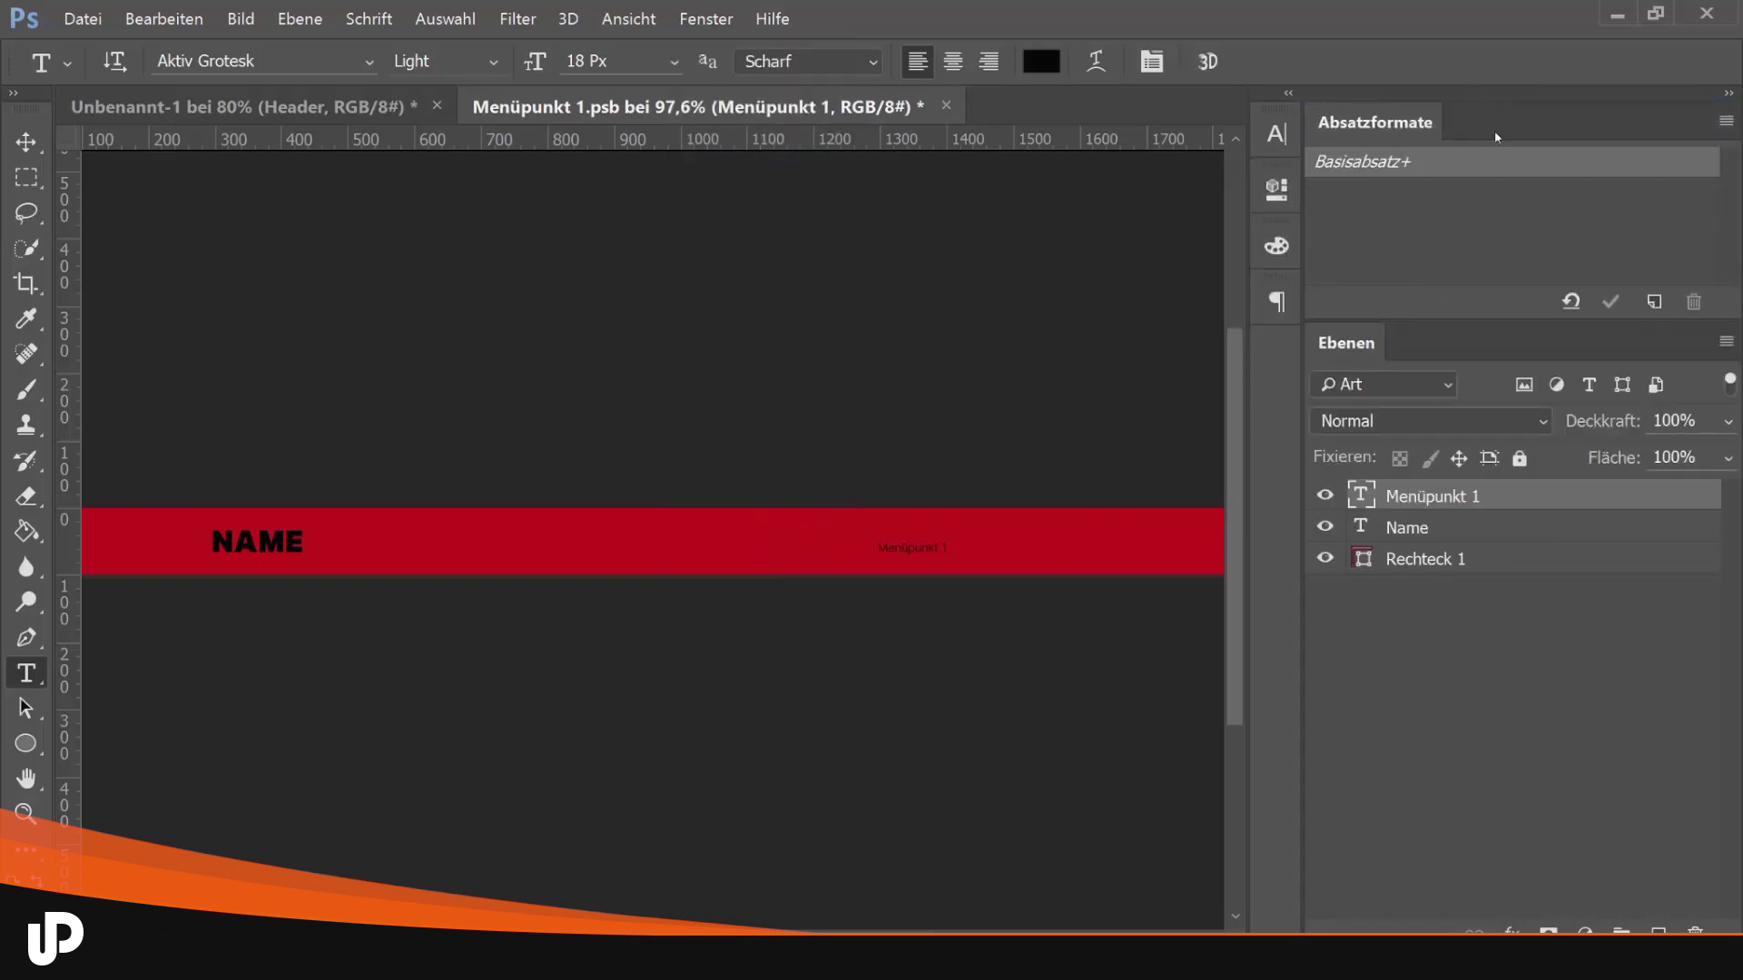
pyautogui.moveTo(1470, 347); pyautogui.dragTo(1469, 417)
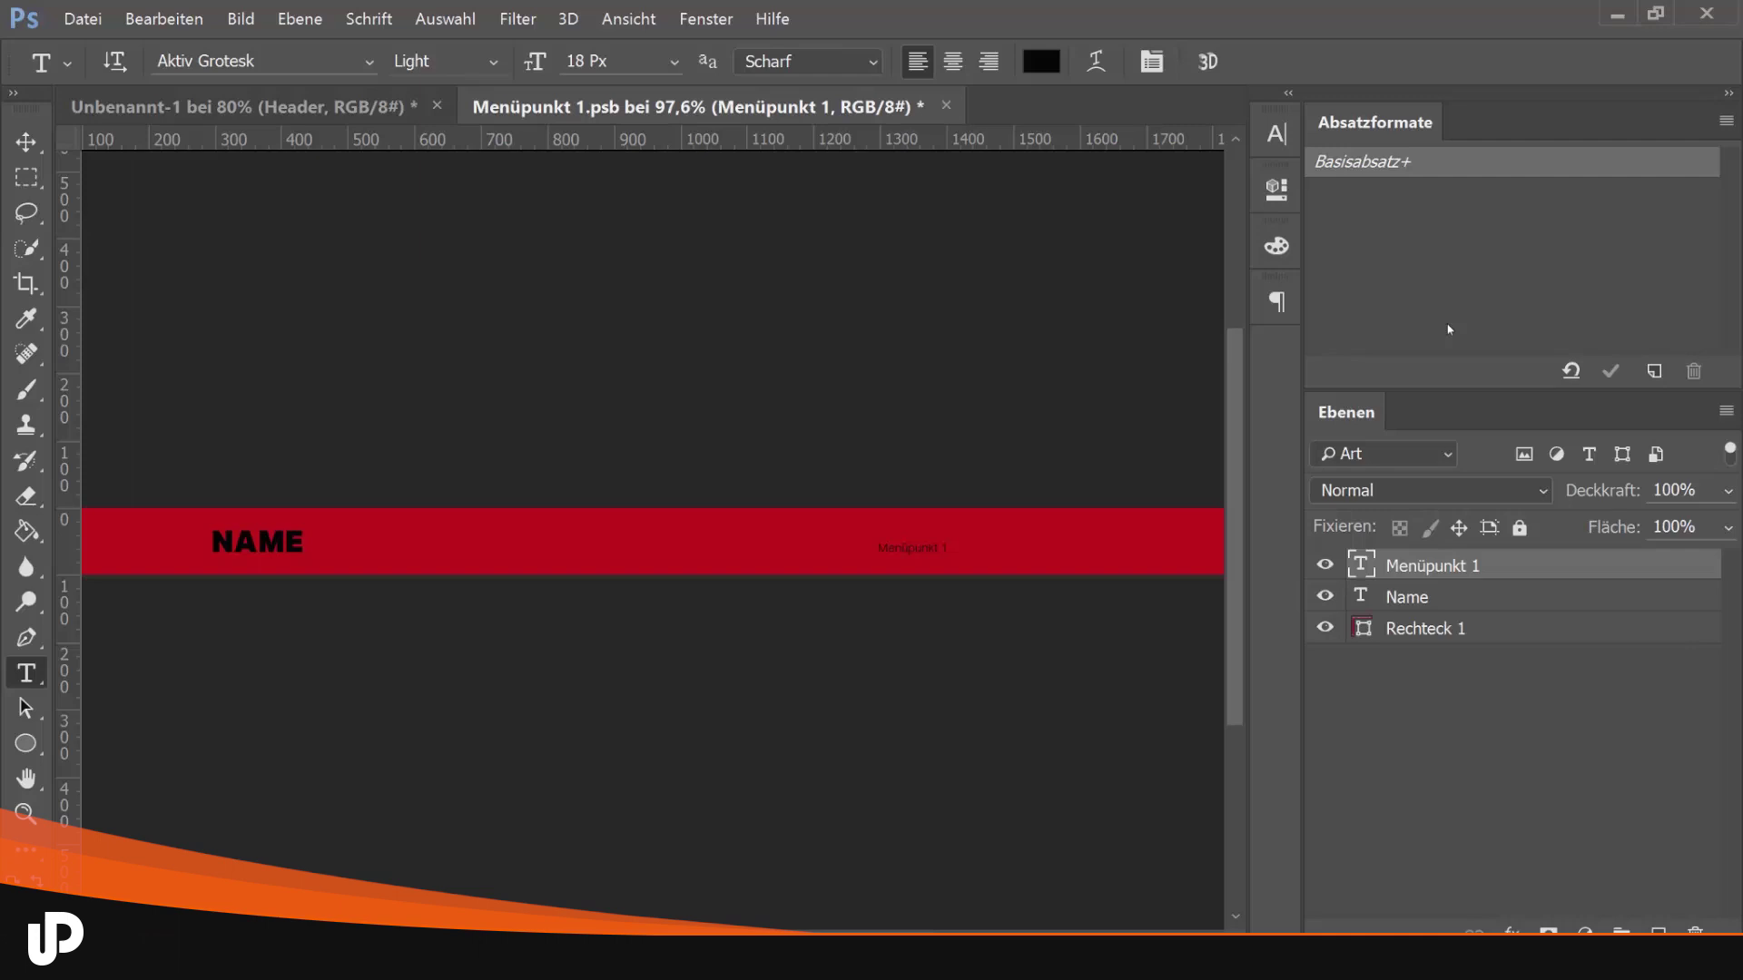
# Create paragraph style Absatzformat 1 from the Menüpunkt 1 text and apply it
pyautogui.click(923, 551)
pyautogui.click(1654, 371)
pyautogui.click(1376, 193)
# Rename the paragraph style Absatzformat 1 to 'Menü'
pyautogui.doubleClick(1376, 193)
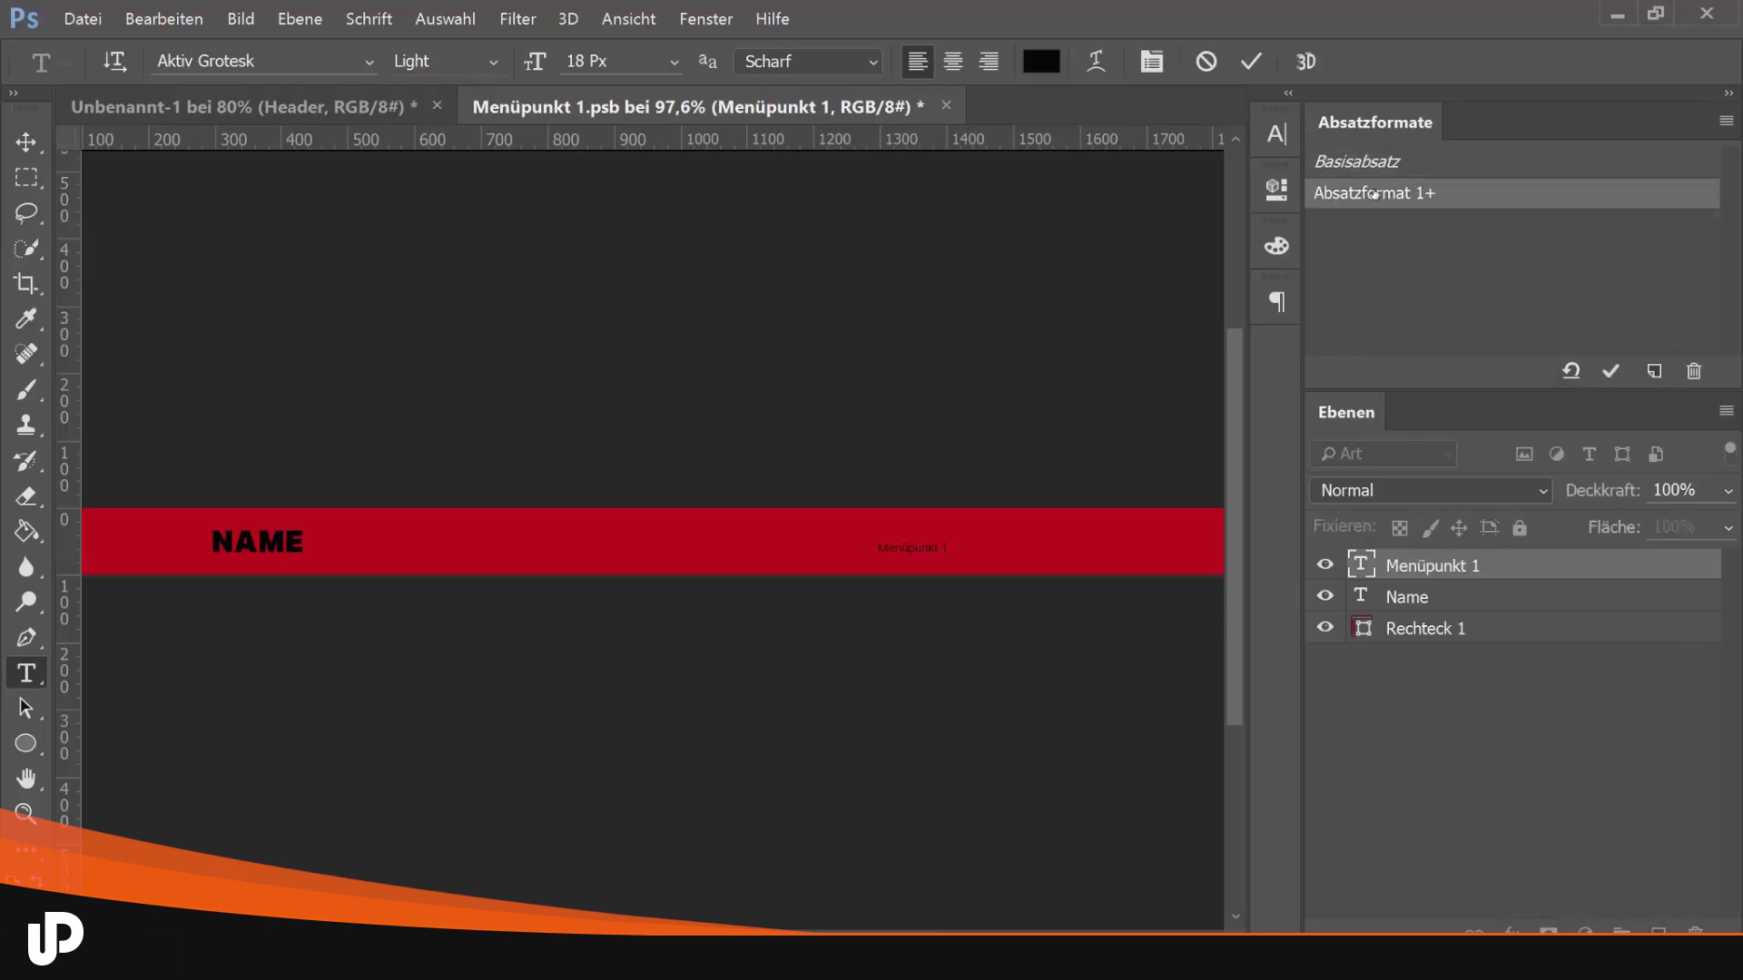
pyautogui.click(857, 196)
pyautogui.hotkey('ctrl', 'a')
pyautogui.write('Menü')
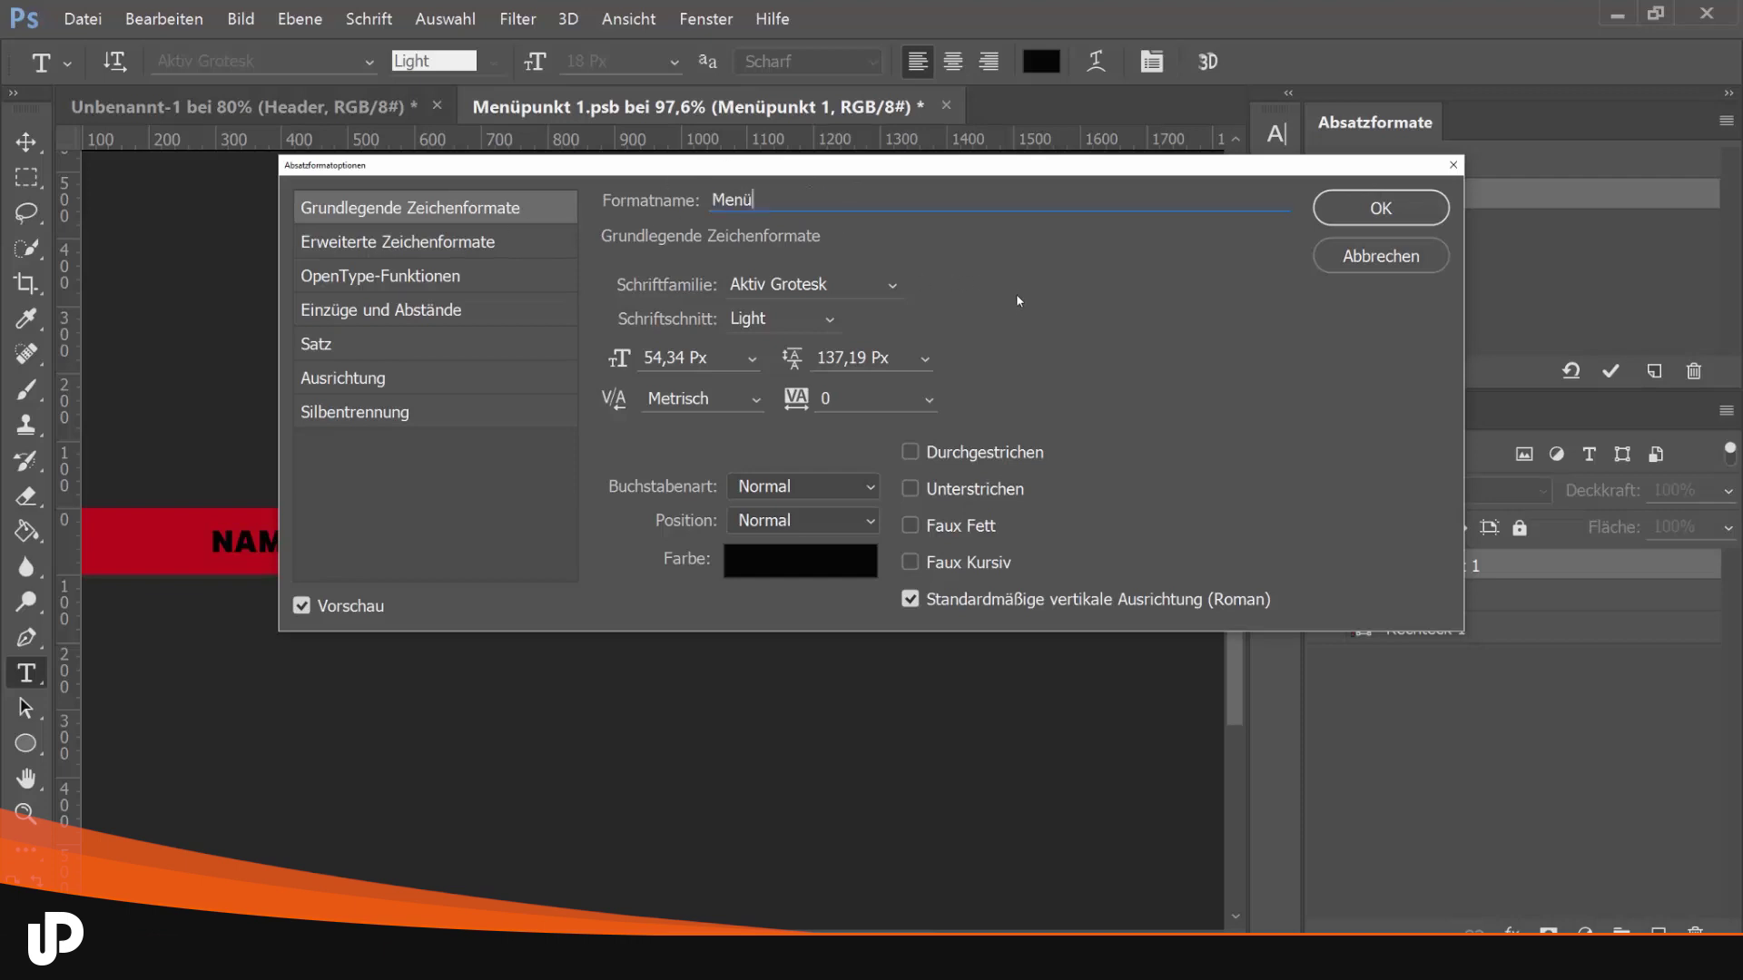
# Set the style's leading to (Auto) and font size to 18 Px
pyautogui.click(925, 368)
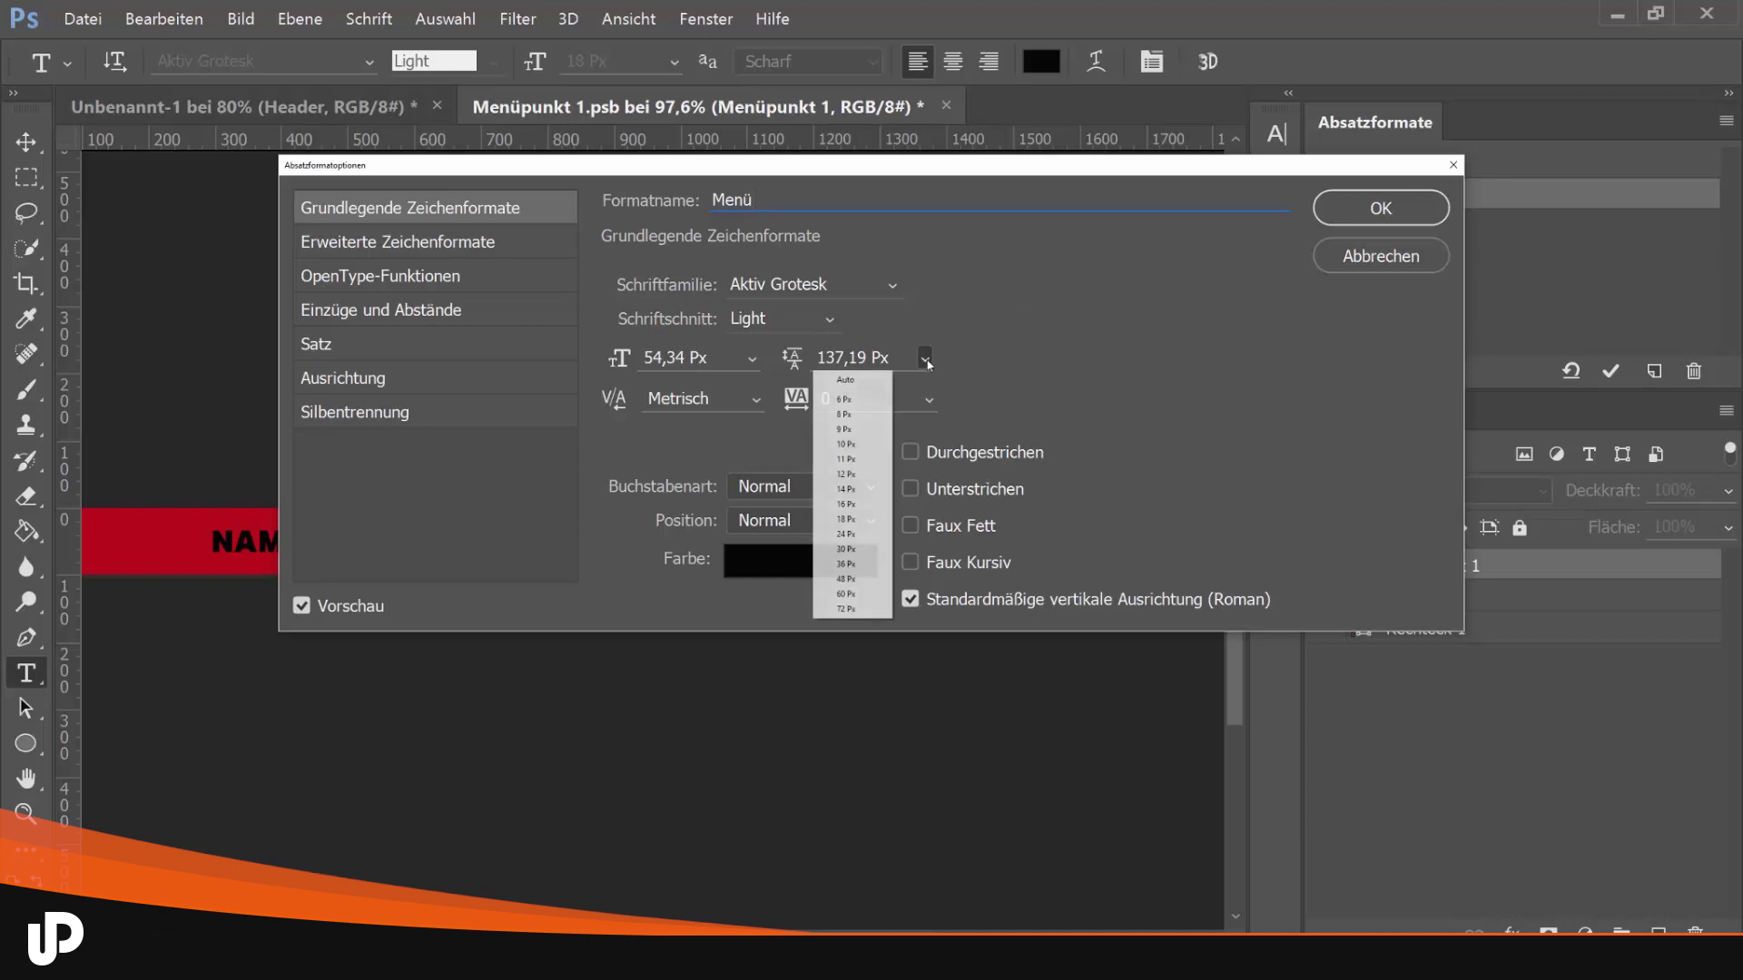
pyautogui.click(840, 381)
pyautogui.click(755, 361)
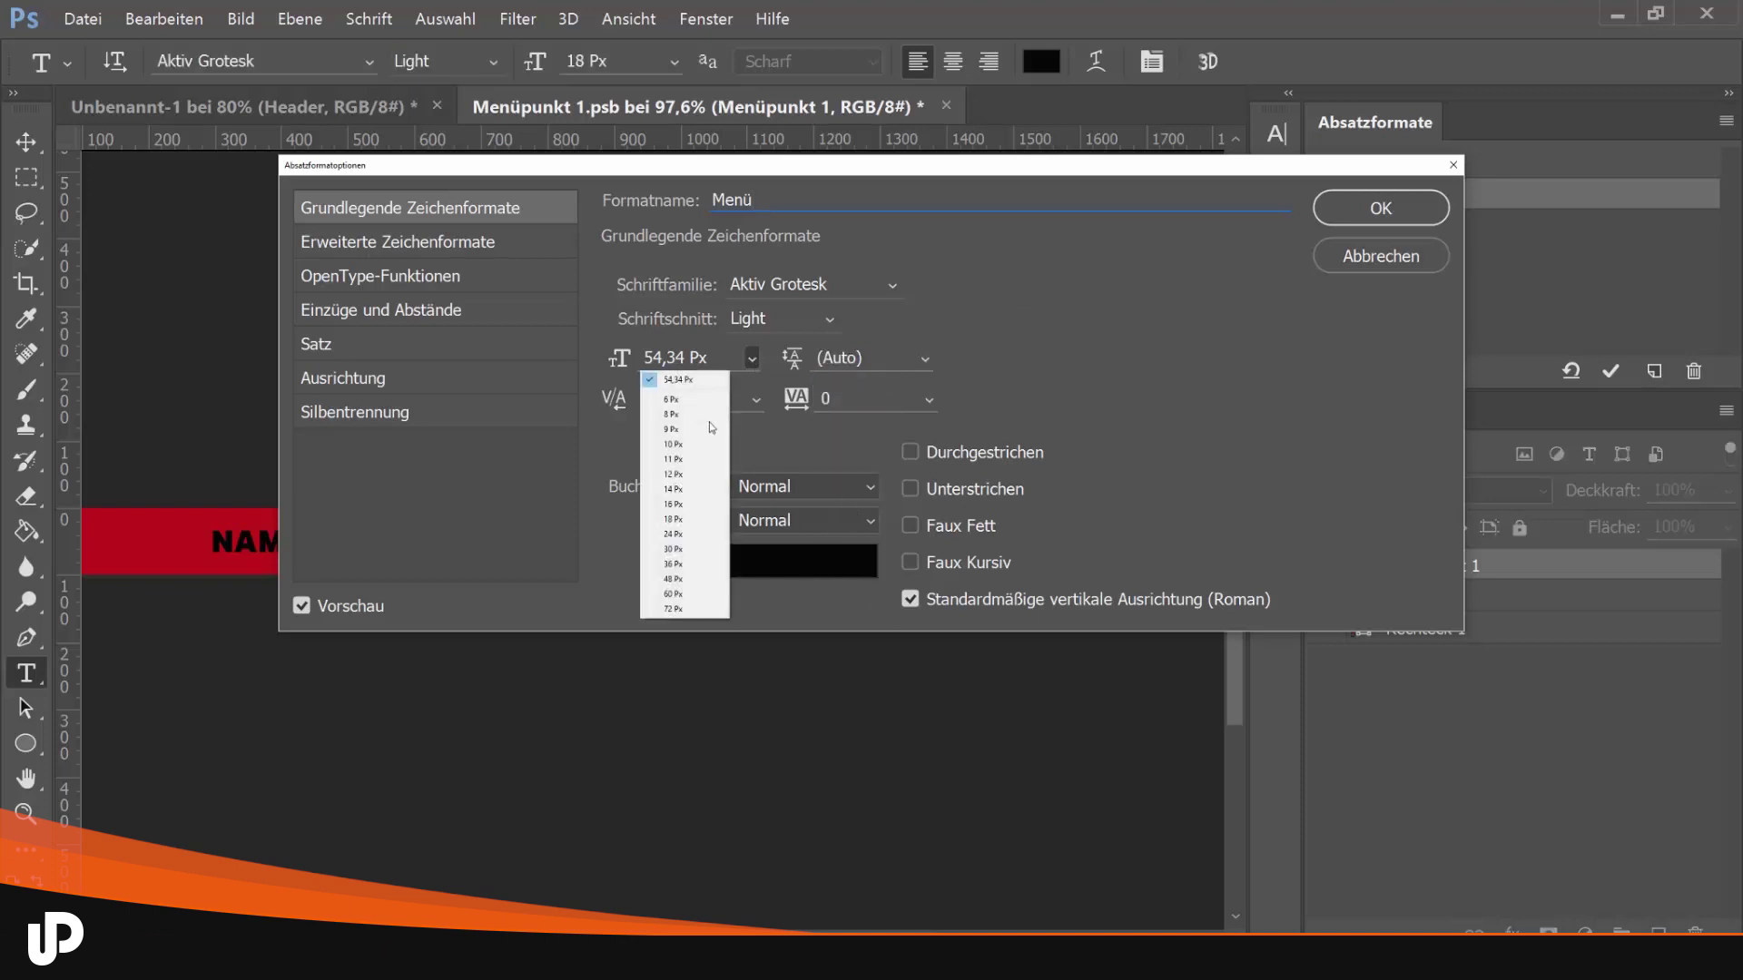
pyautogui.click(685, 522)
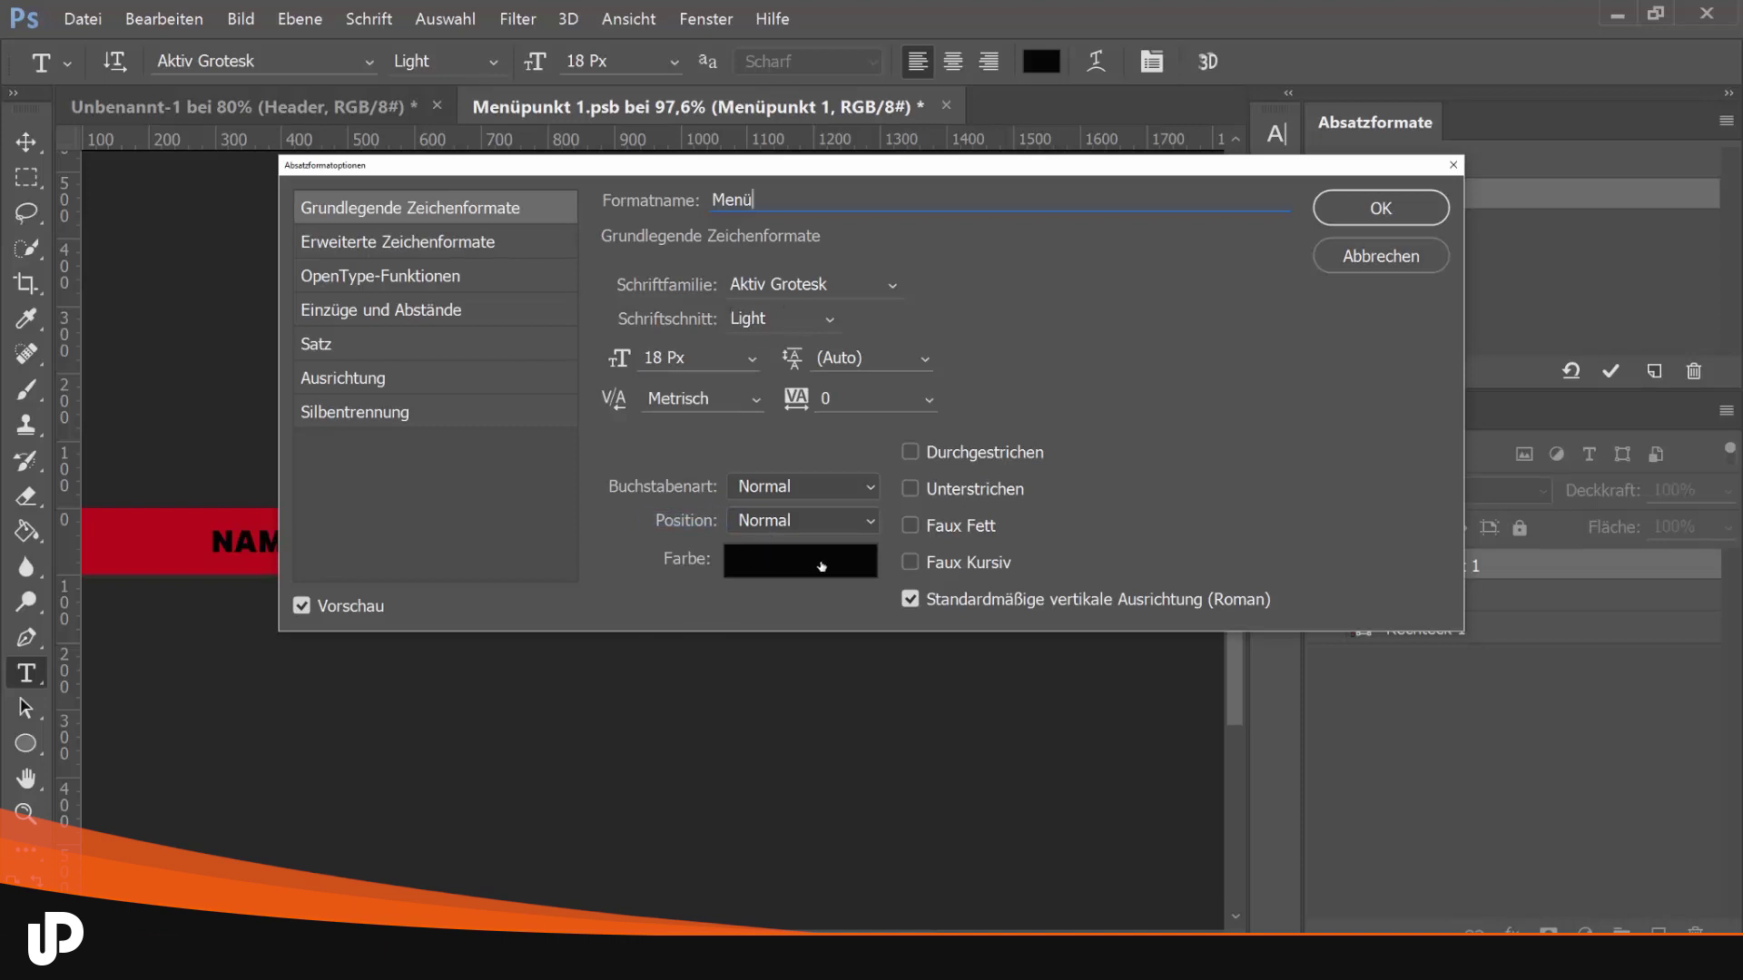
# Review the style's settings, keeping Englisch: USA, left alignment and the single-line composer
pyautogui.click(427, 254)
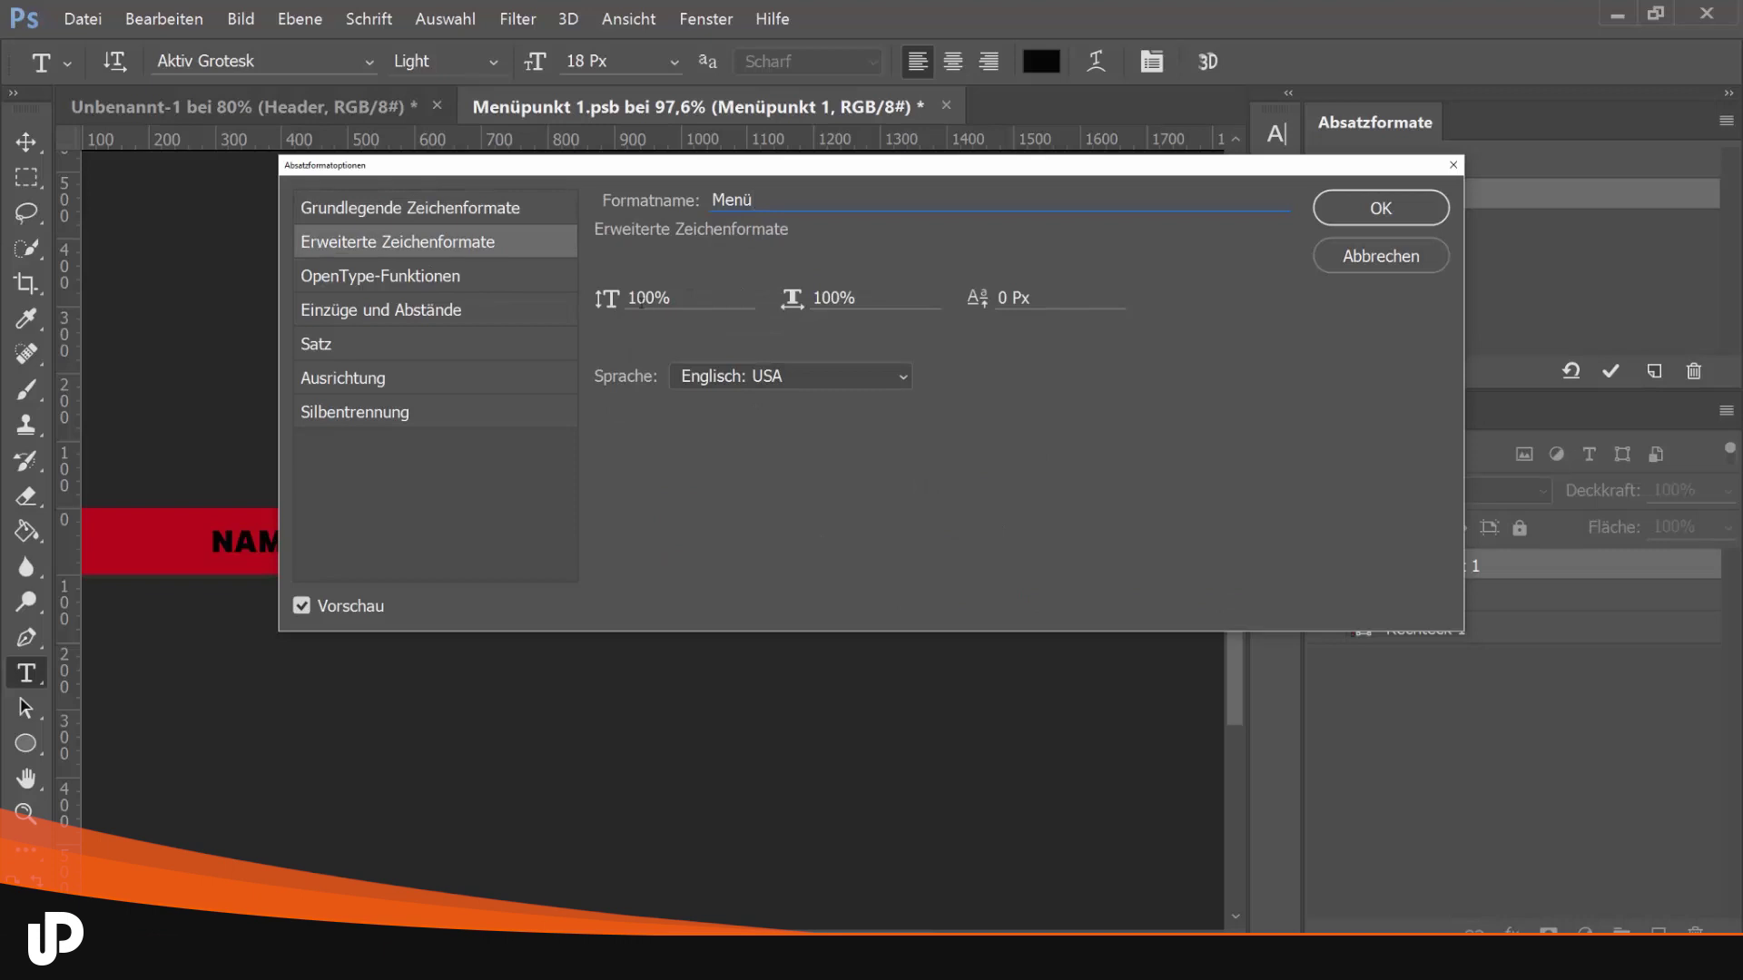
pyautogui.click(778, 379)
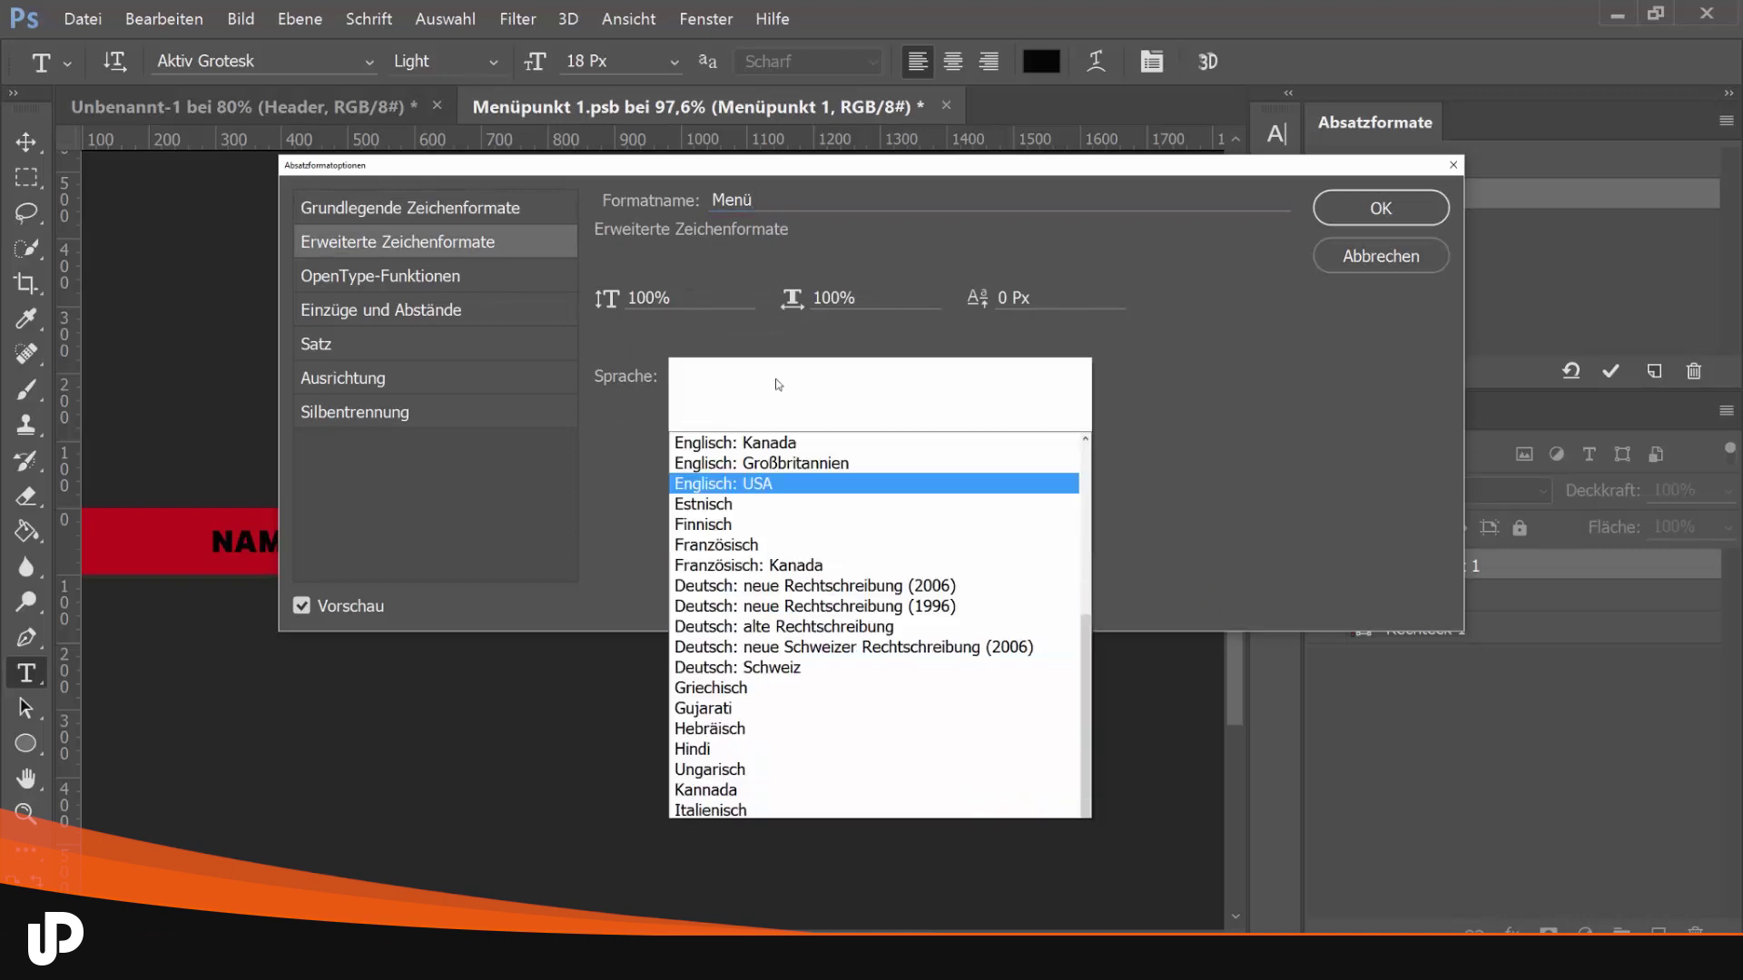
pyautogui.click(636, 430)
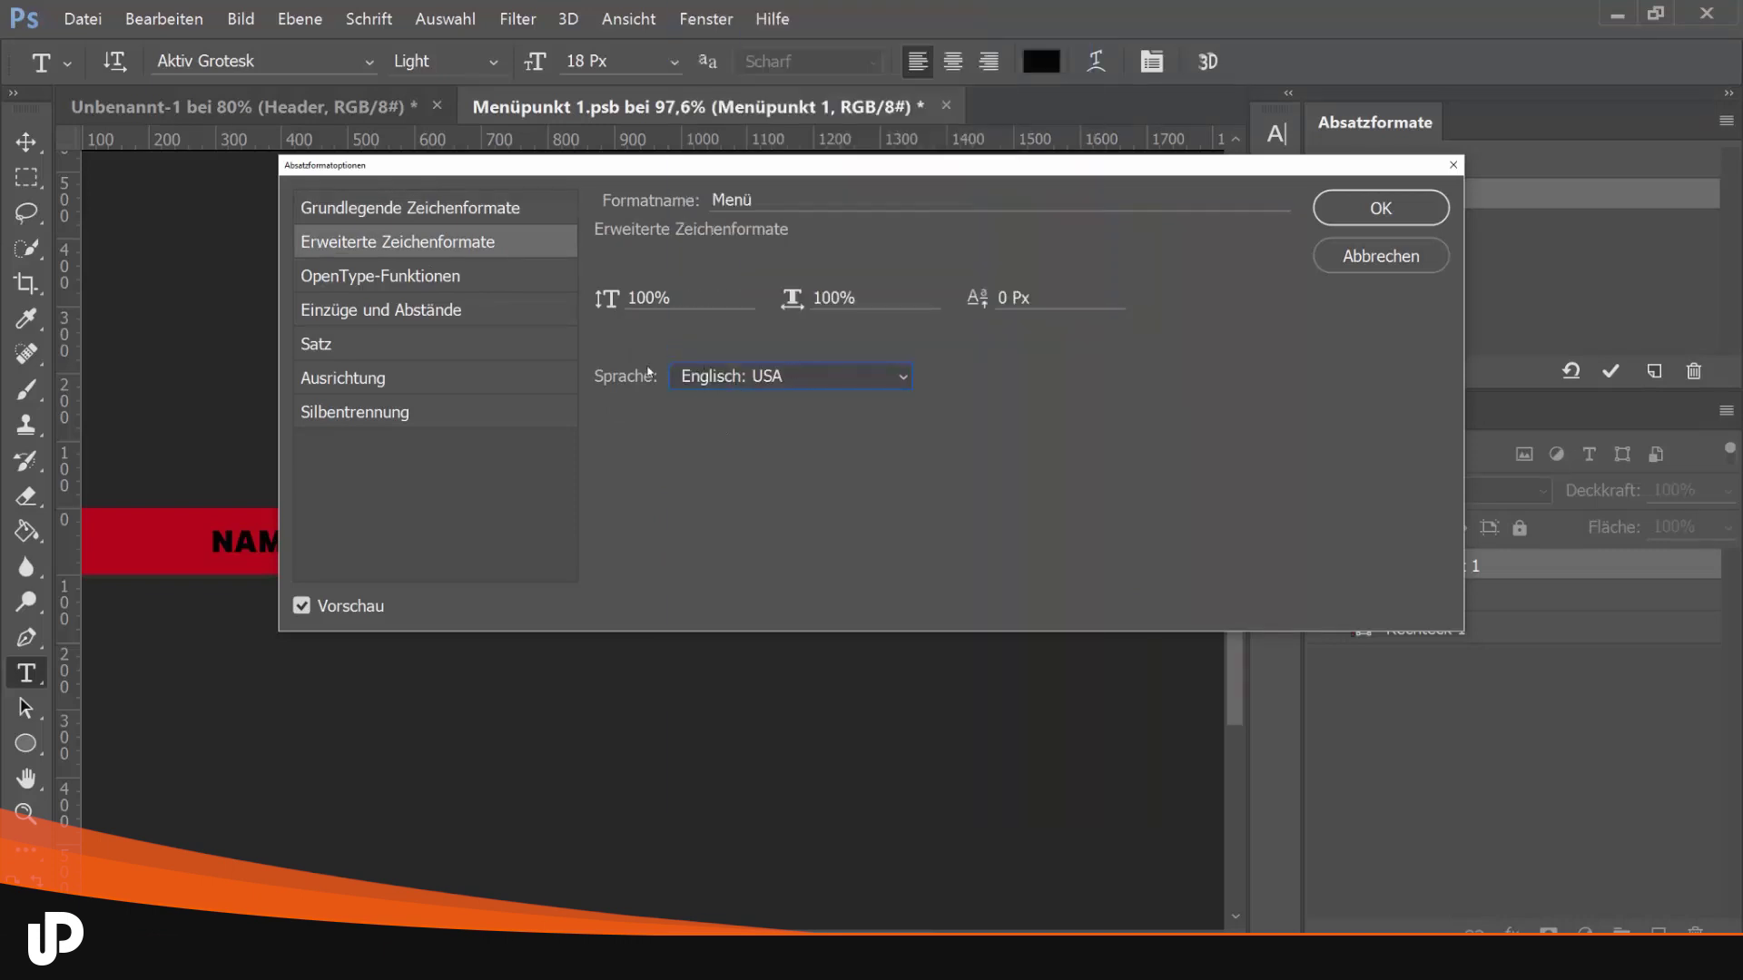
pyautogui.click(364, 276)
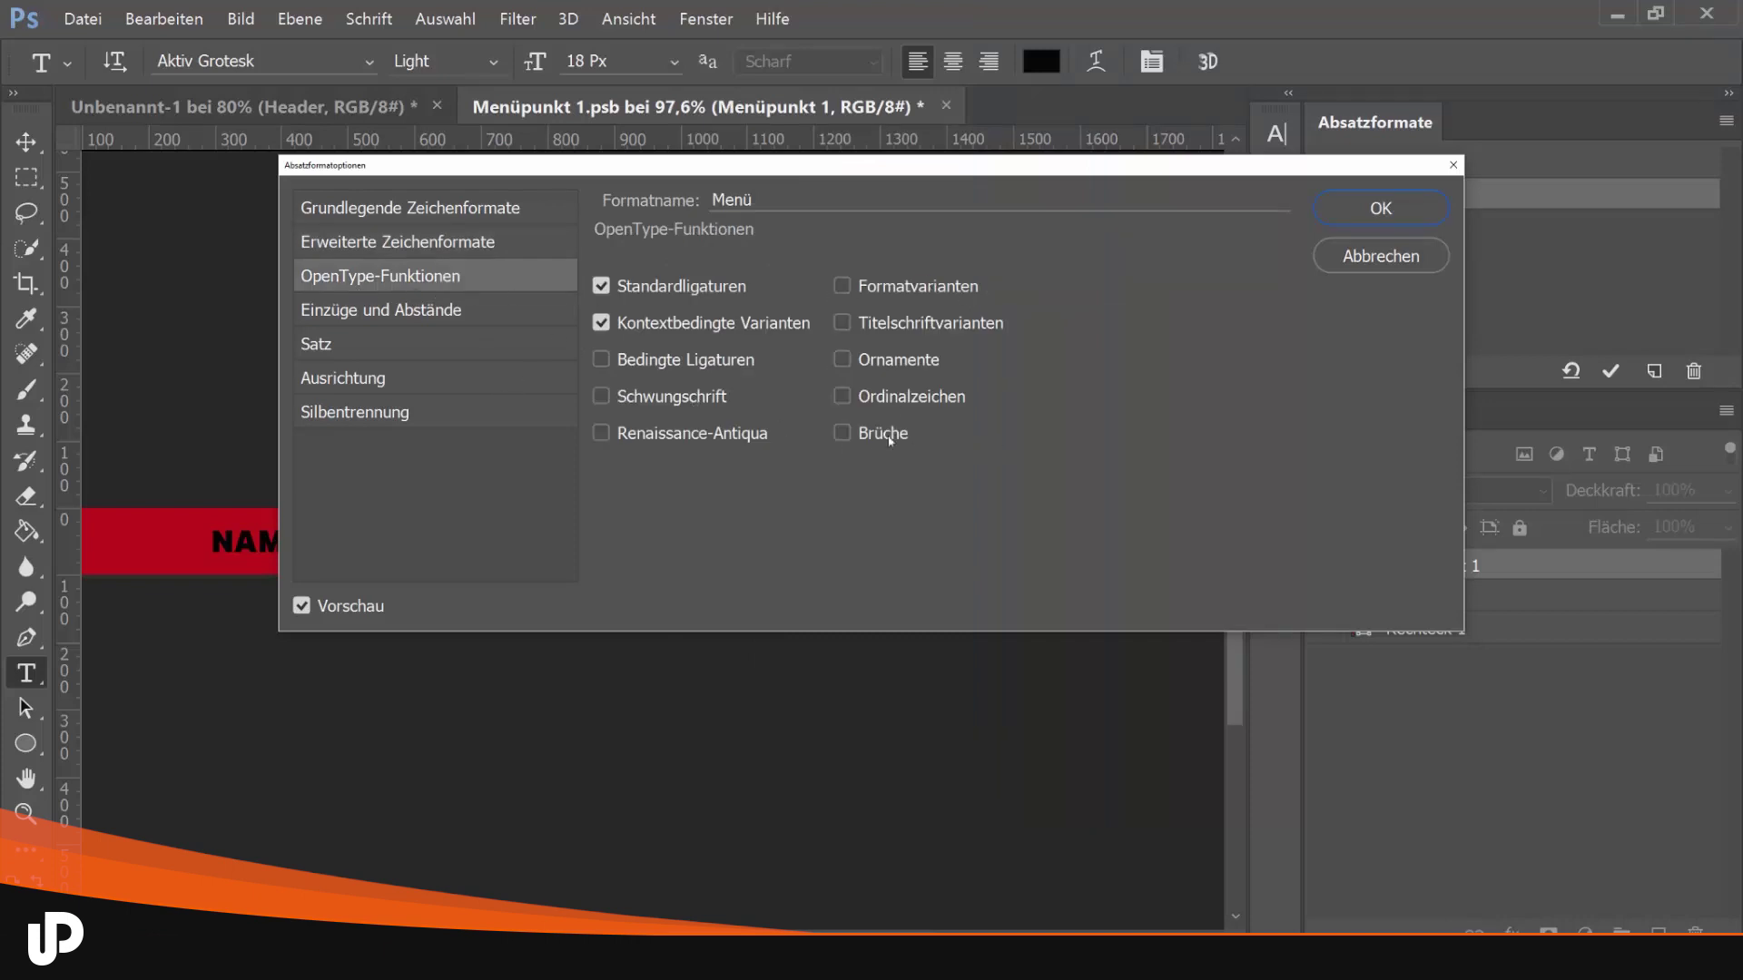
pyautogui.click(392, 320)
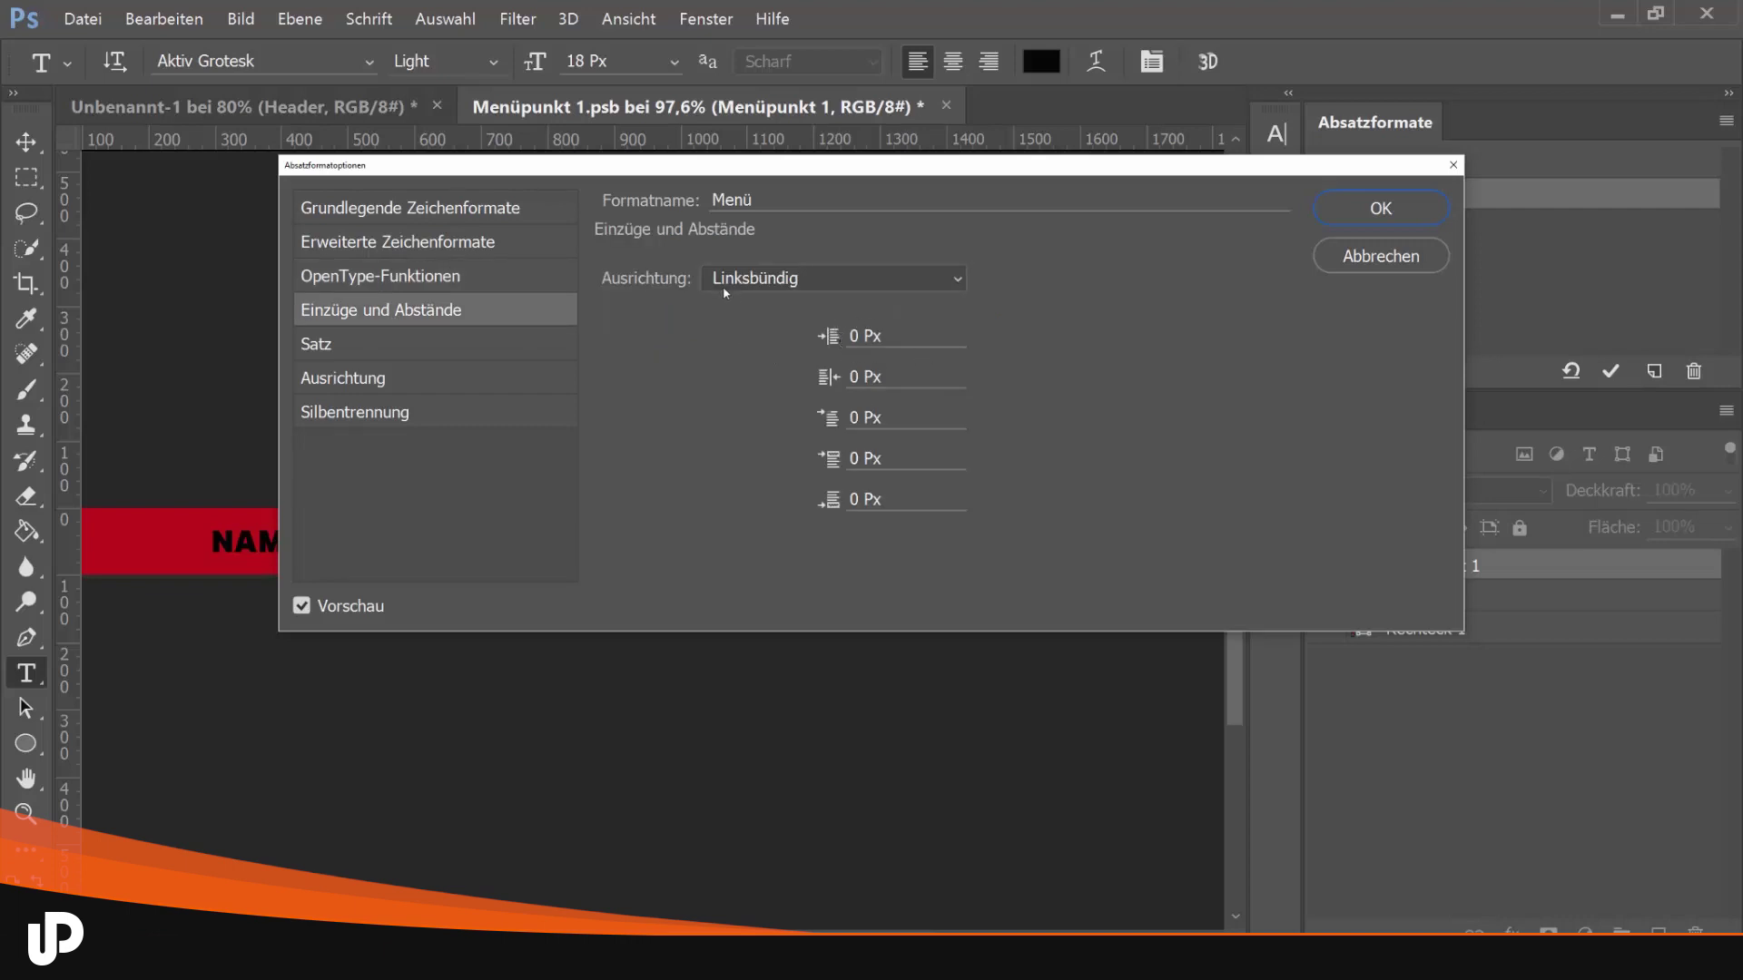
pyautogui.click(770, 285)
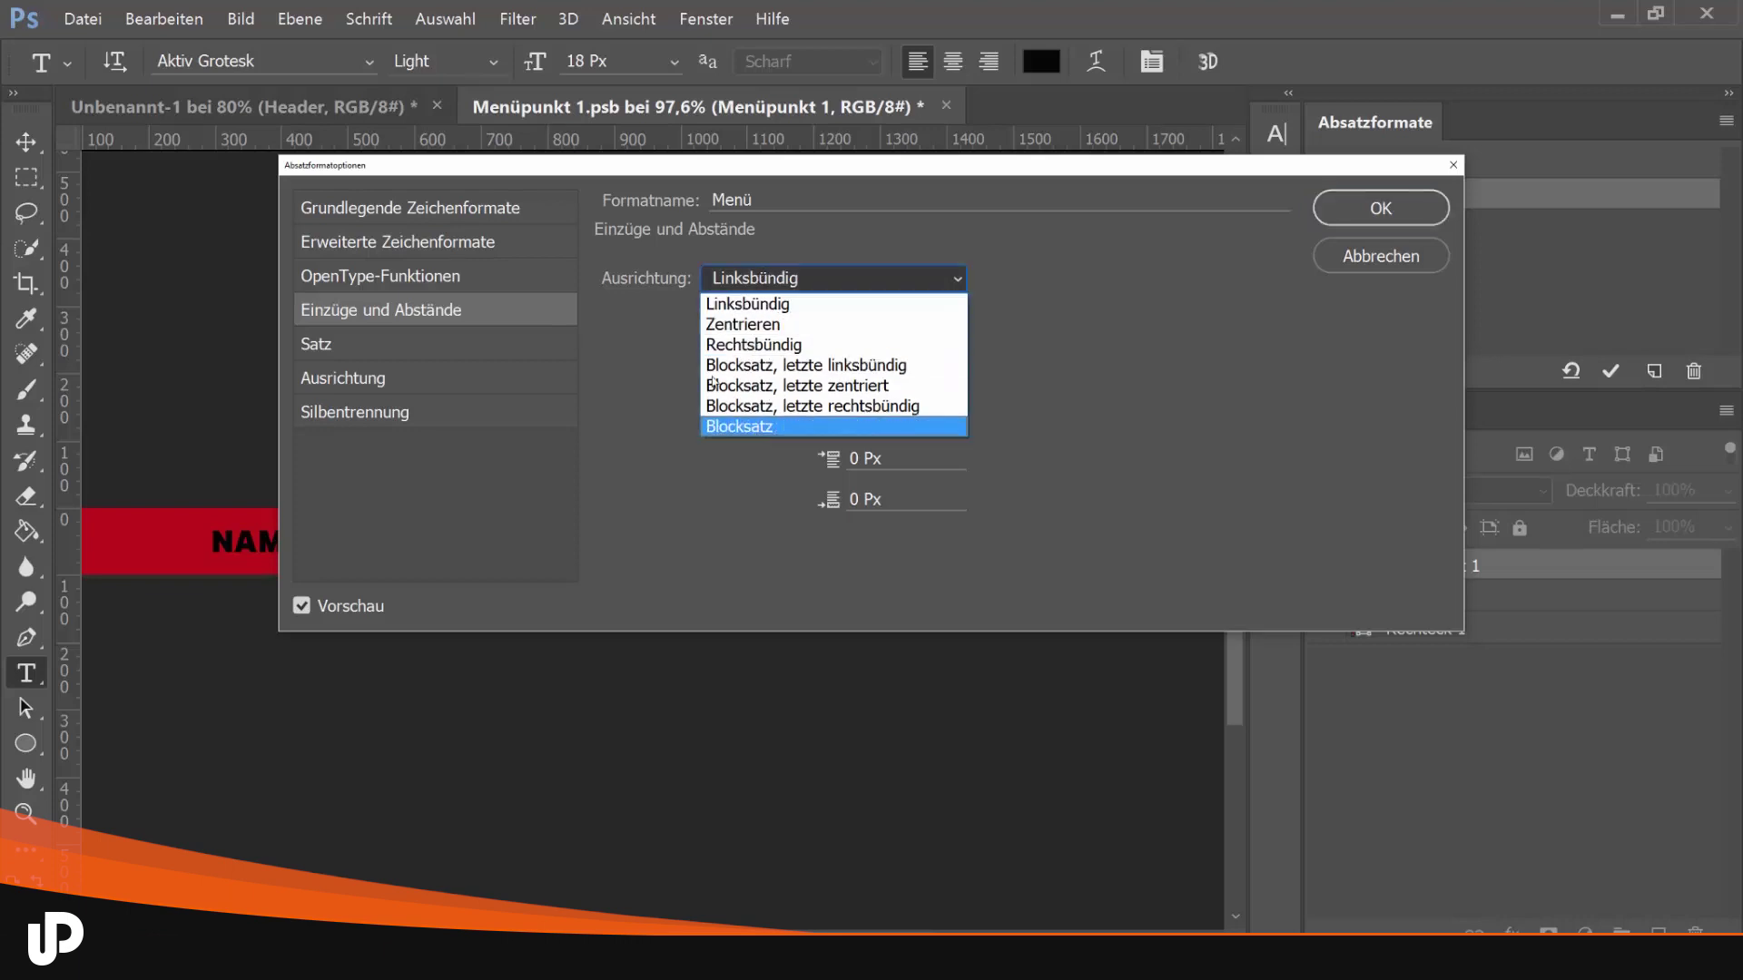
pyautogui.click(599, 334)
pyautogui.click(454, 342)
pyautogui.click(772, 278)
pyautogui.click(694, 446)
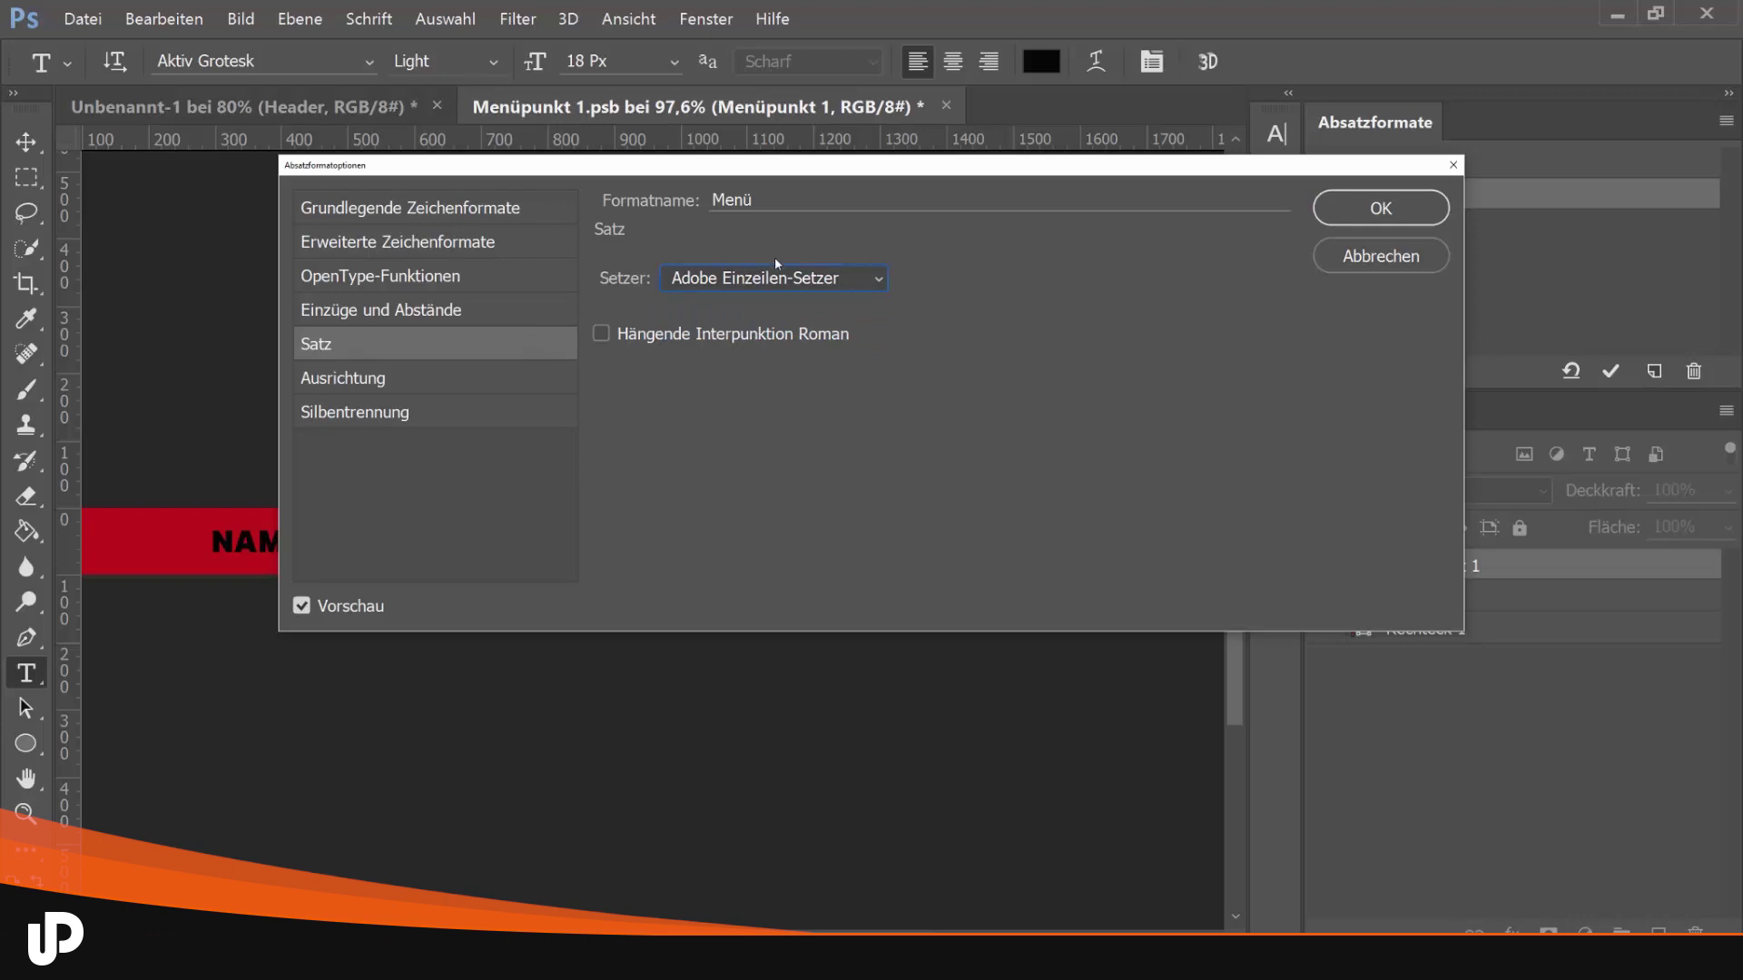
pyautogui.click(410, 382)
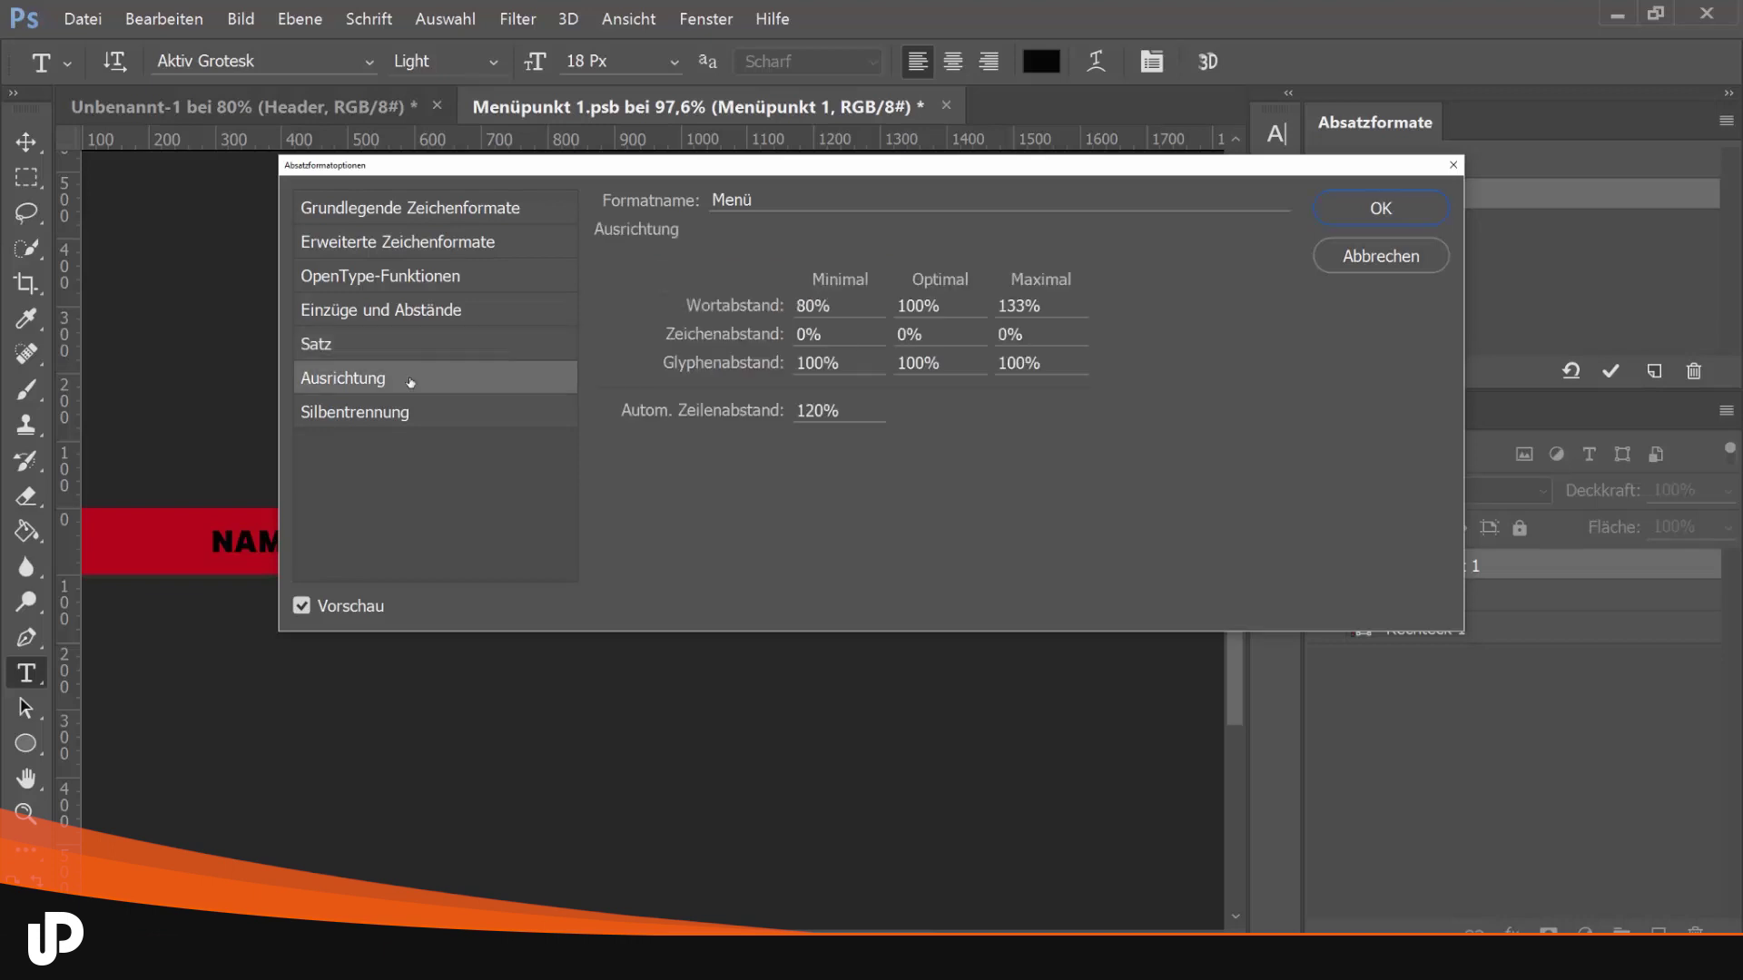
pyautogui.doubleClick(828, 308)
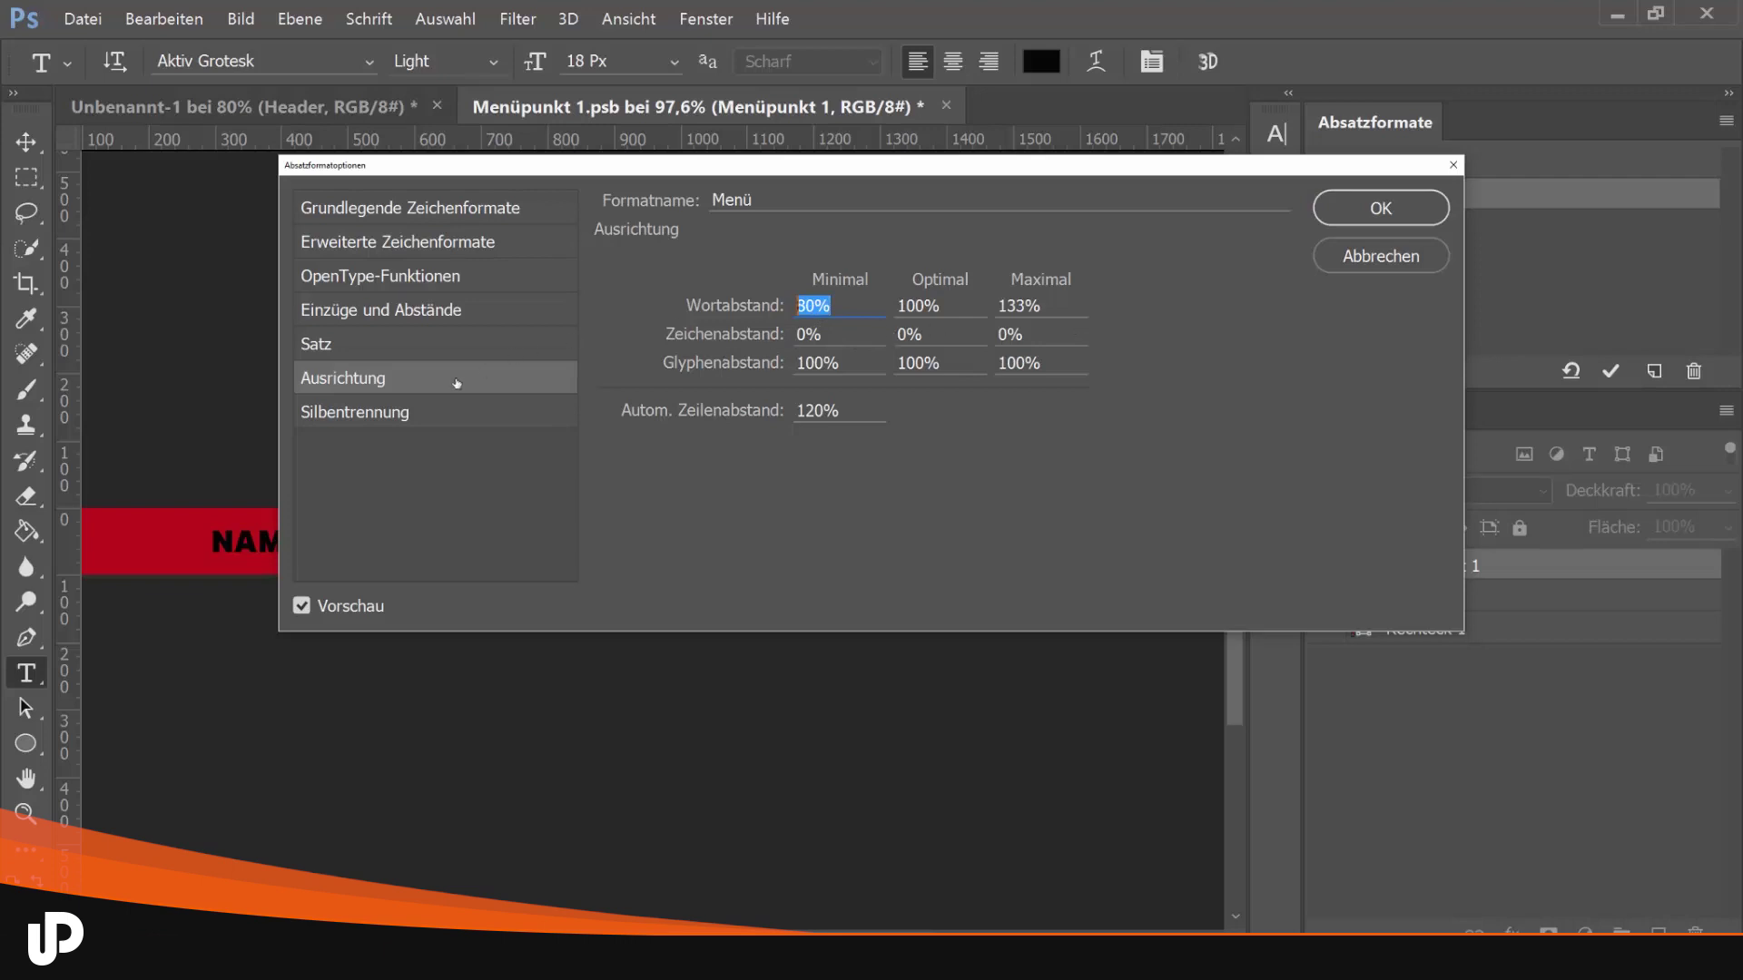
# Switch off Silbentrennung (hyphenation) and save the Menü style
pyautogui.click(395, 418)
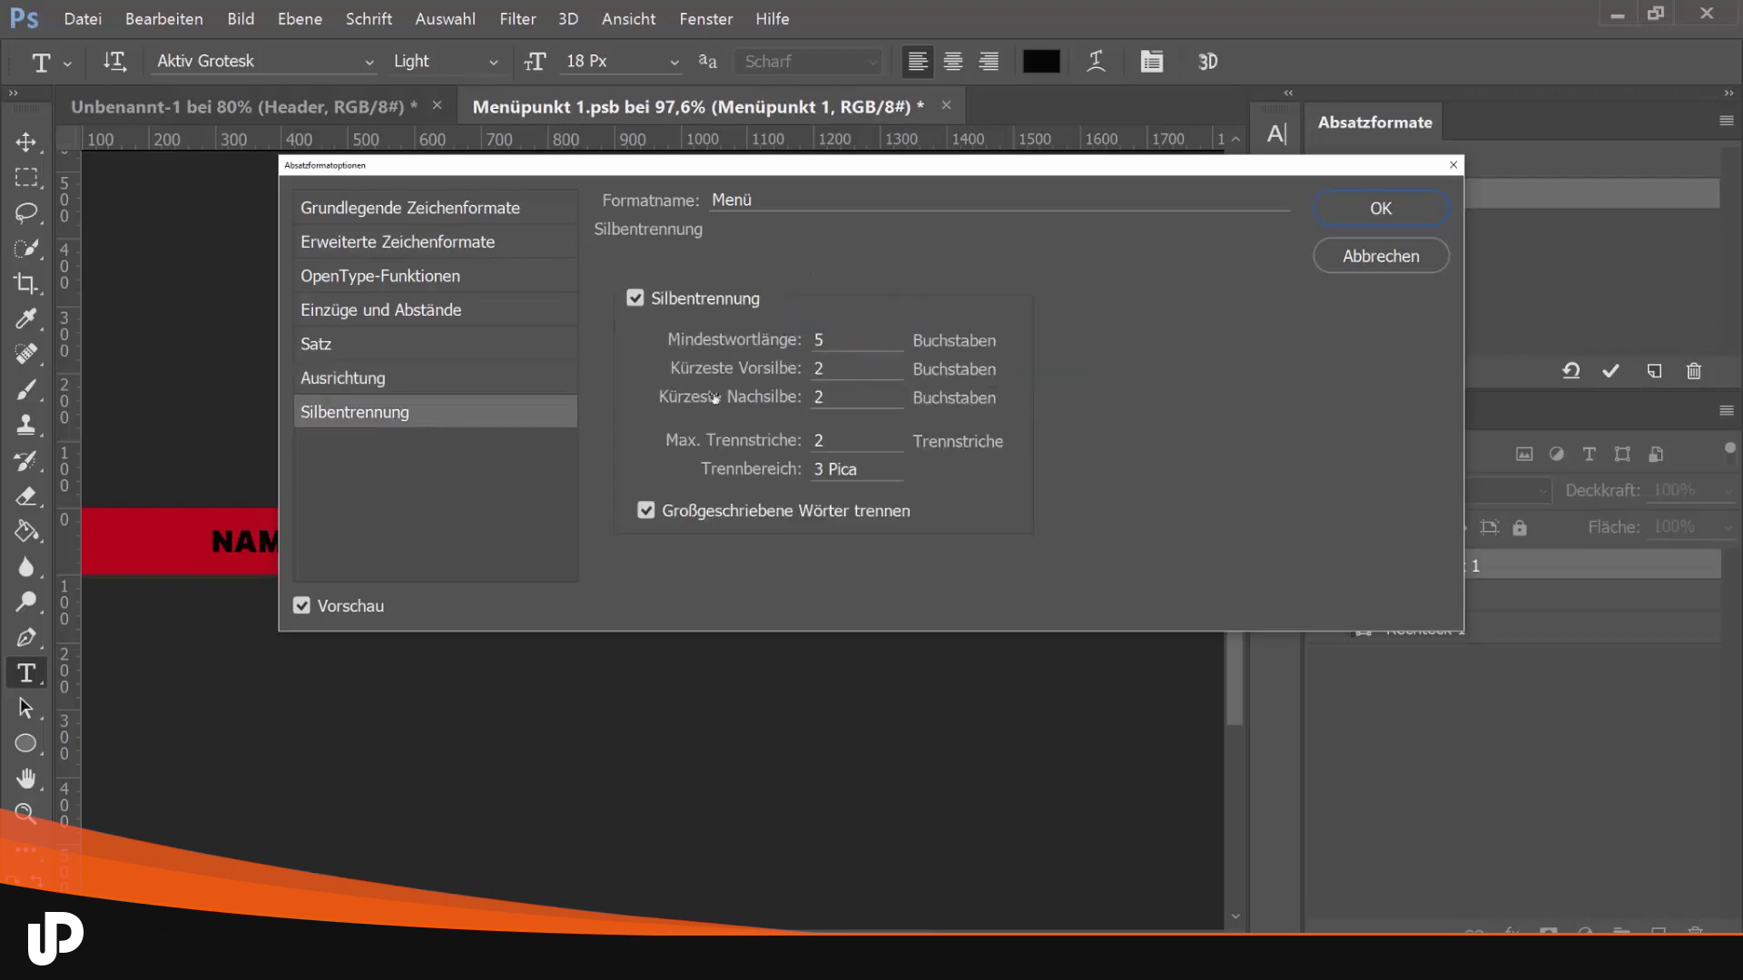
pyautogui.click(677, 311)
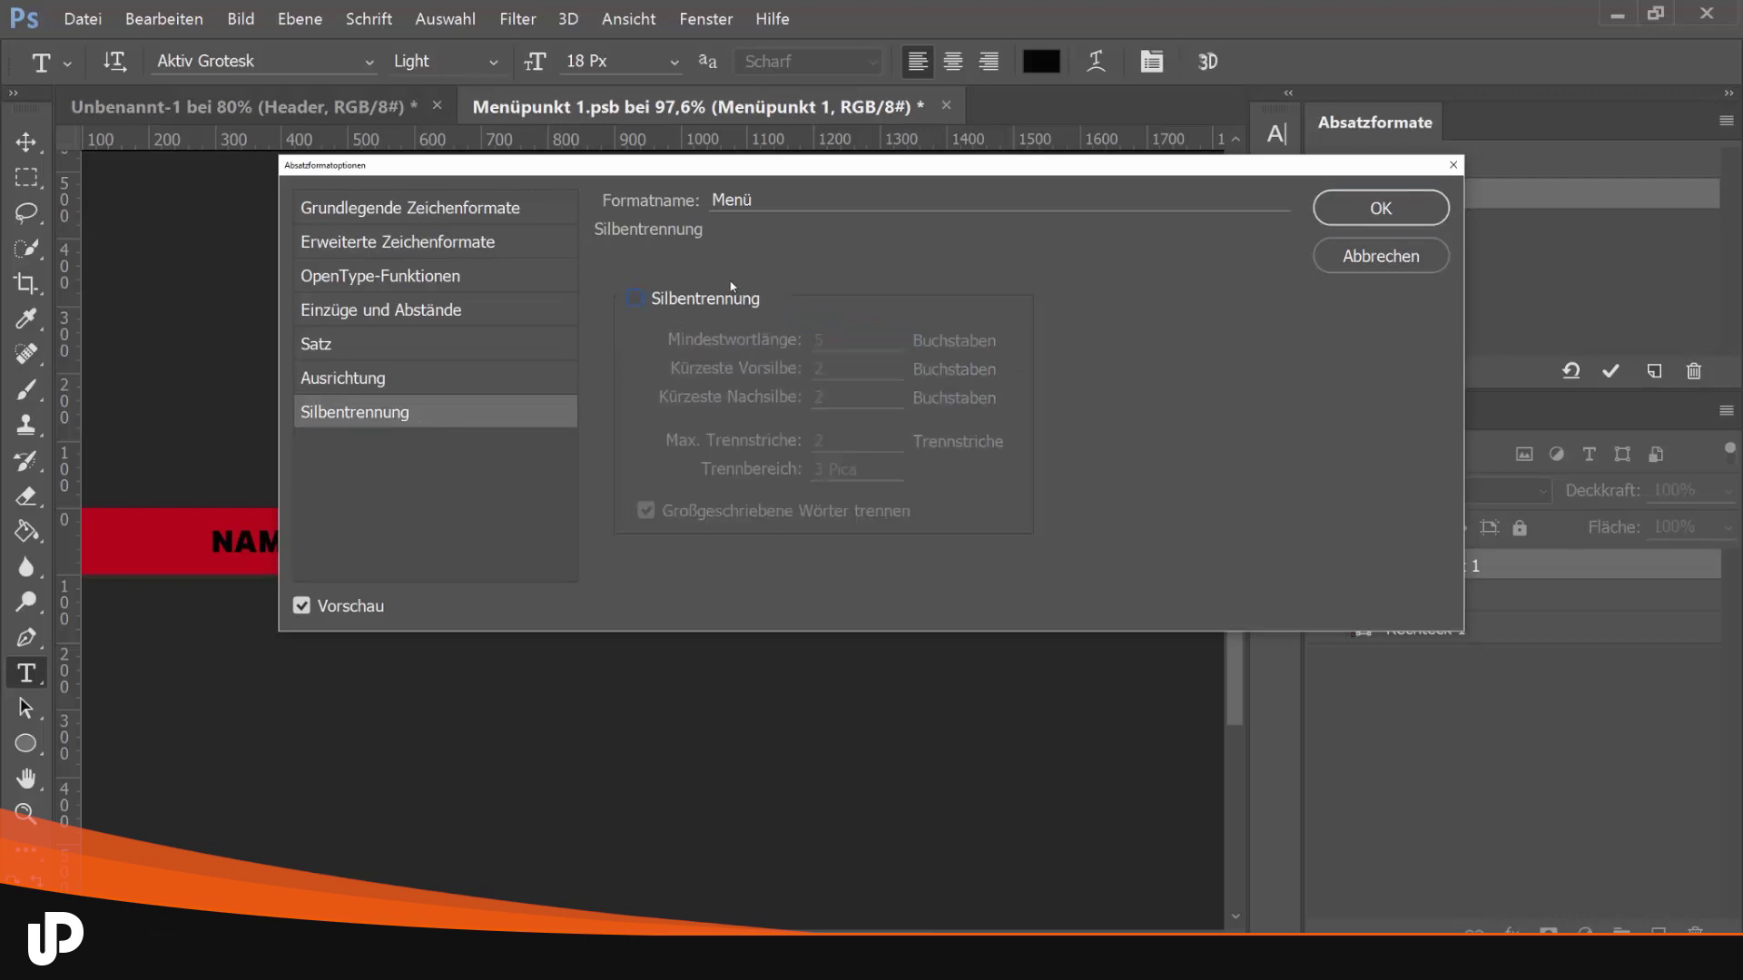
pyautogui.click(385, 218)
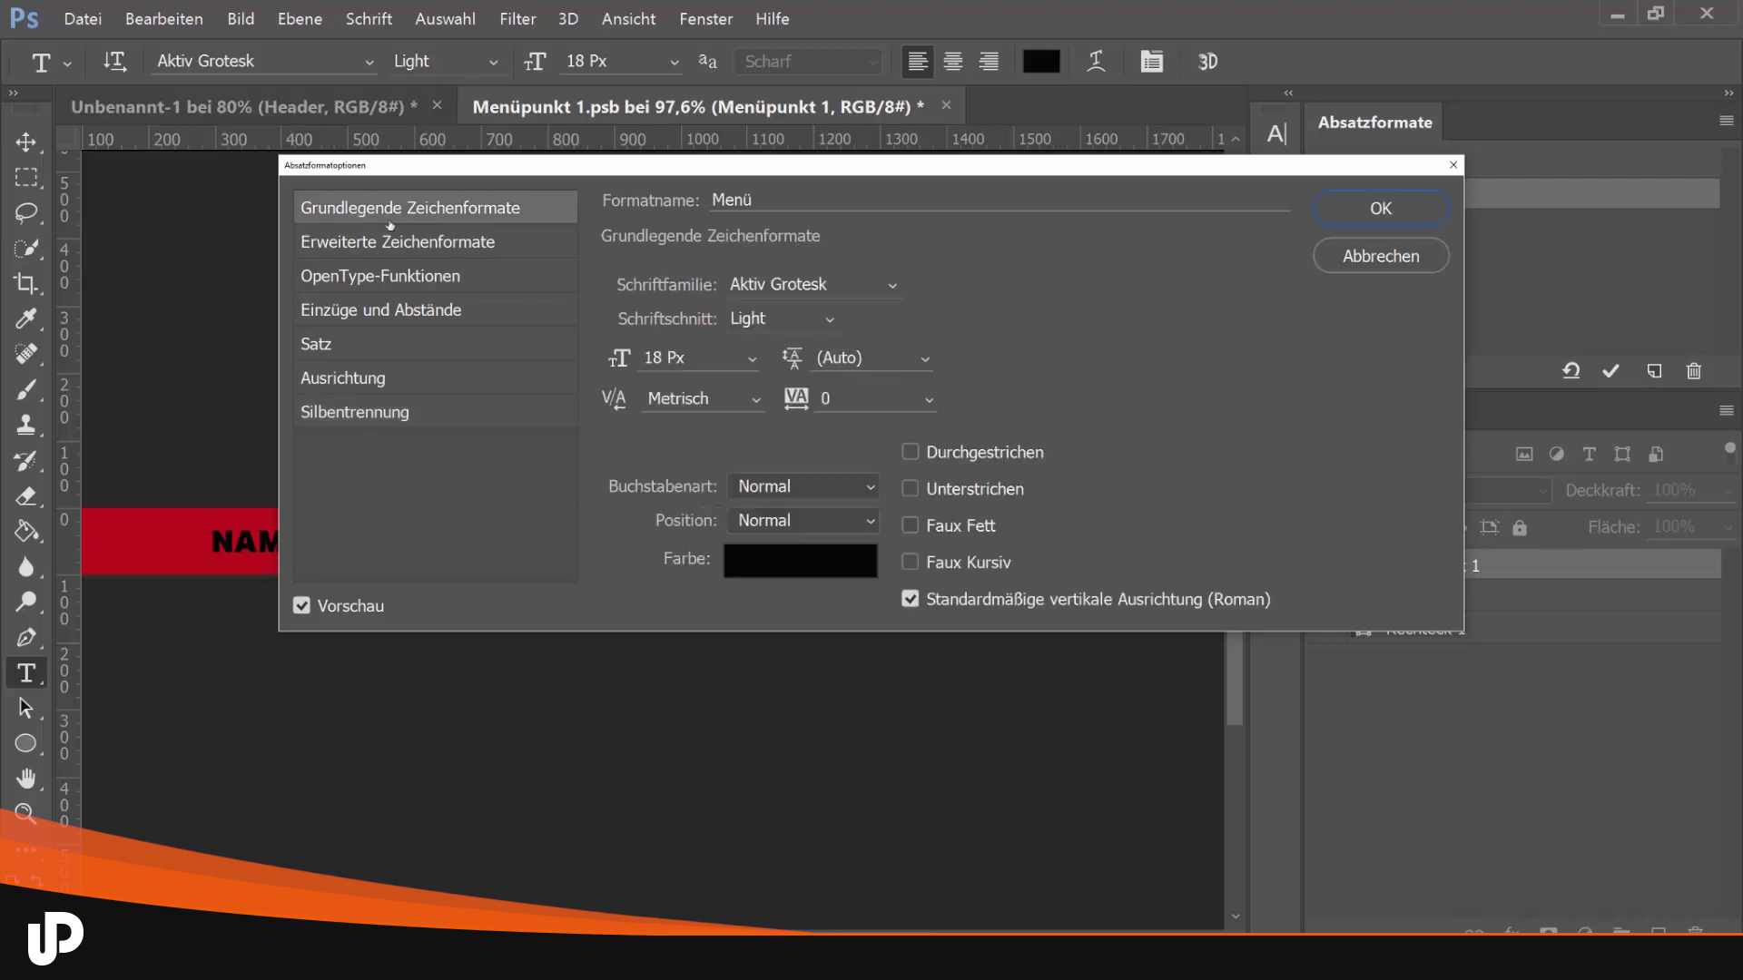
pyautogui.click(1382, 211)
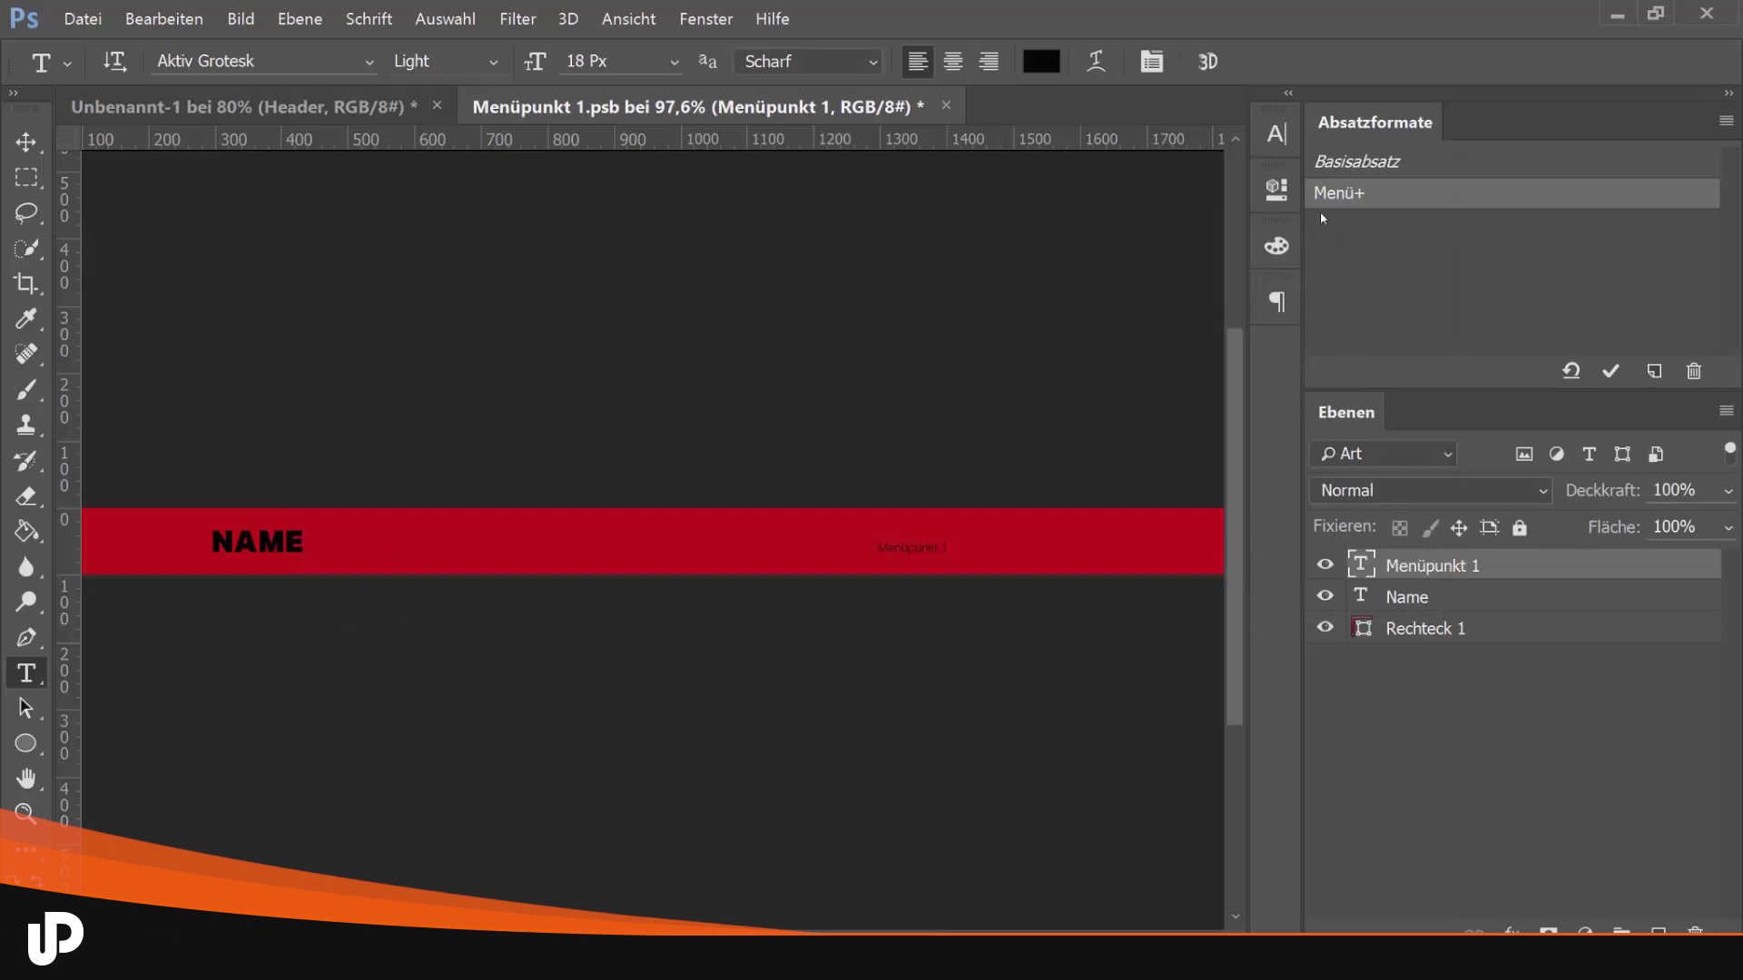
# Select the Name text layer and pick the Menü style, leaving its settings unchanged
pyautogui.click(1406, 598)
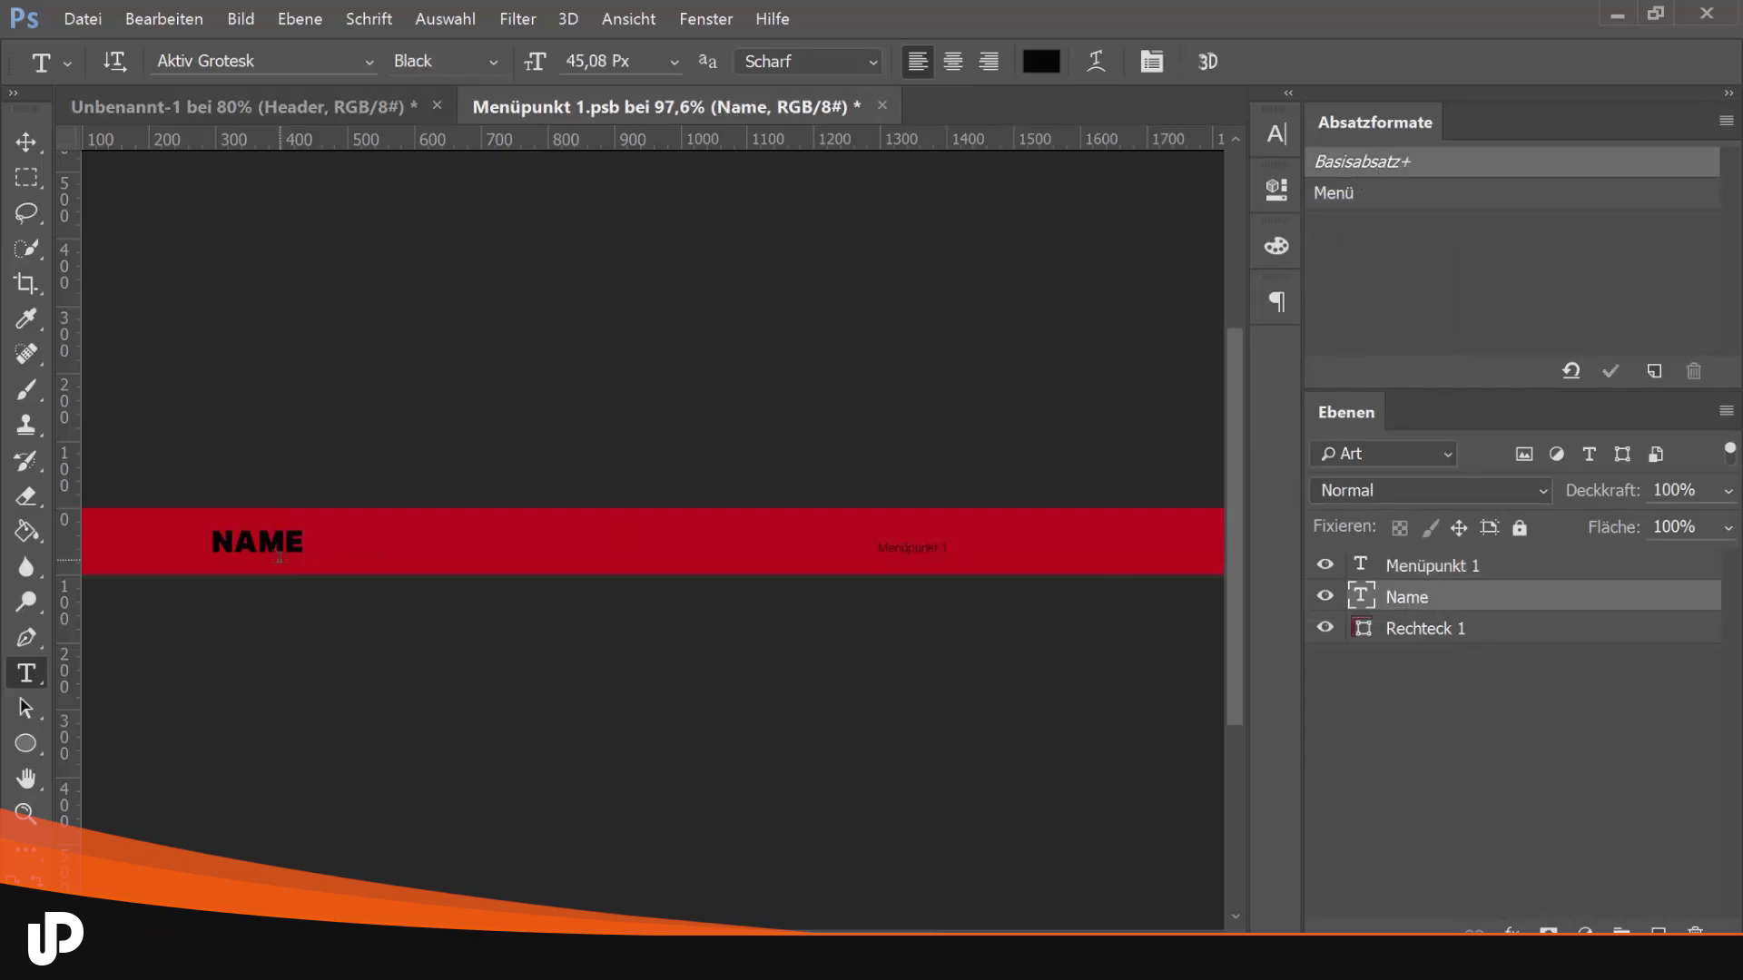
pyautogui.click(212, 543)
pyautogui.click(1213, 62)
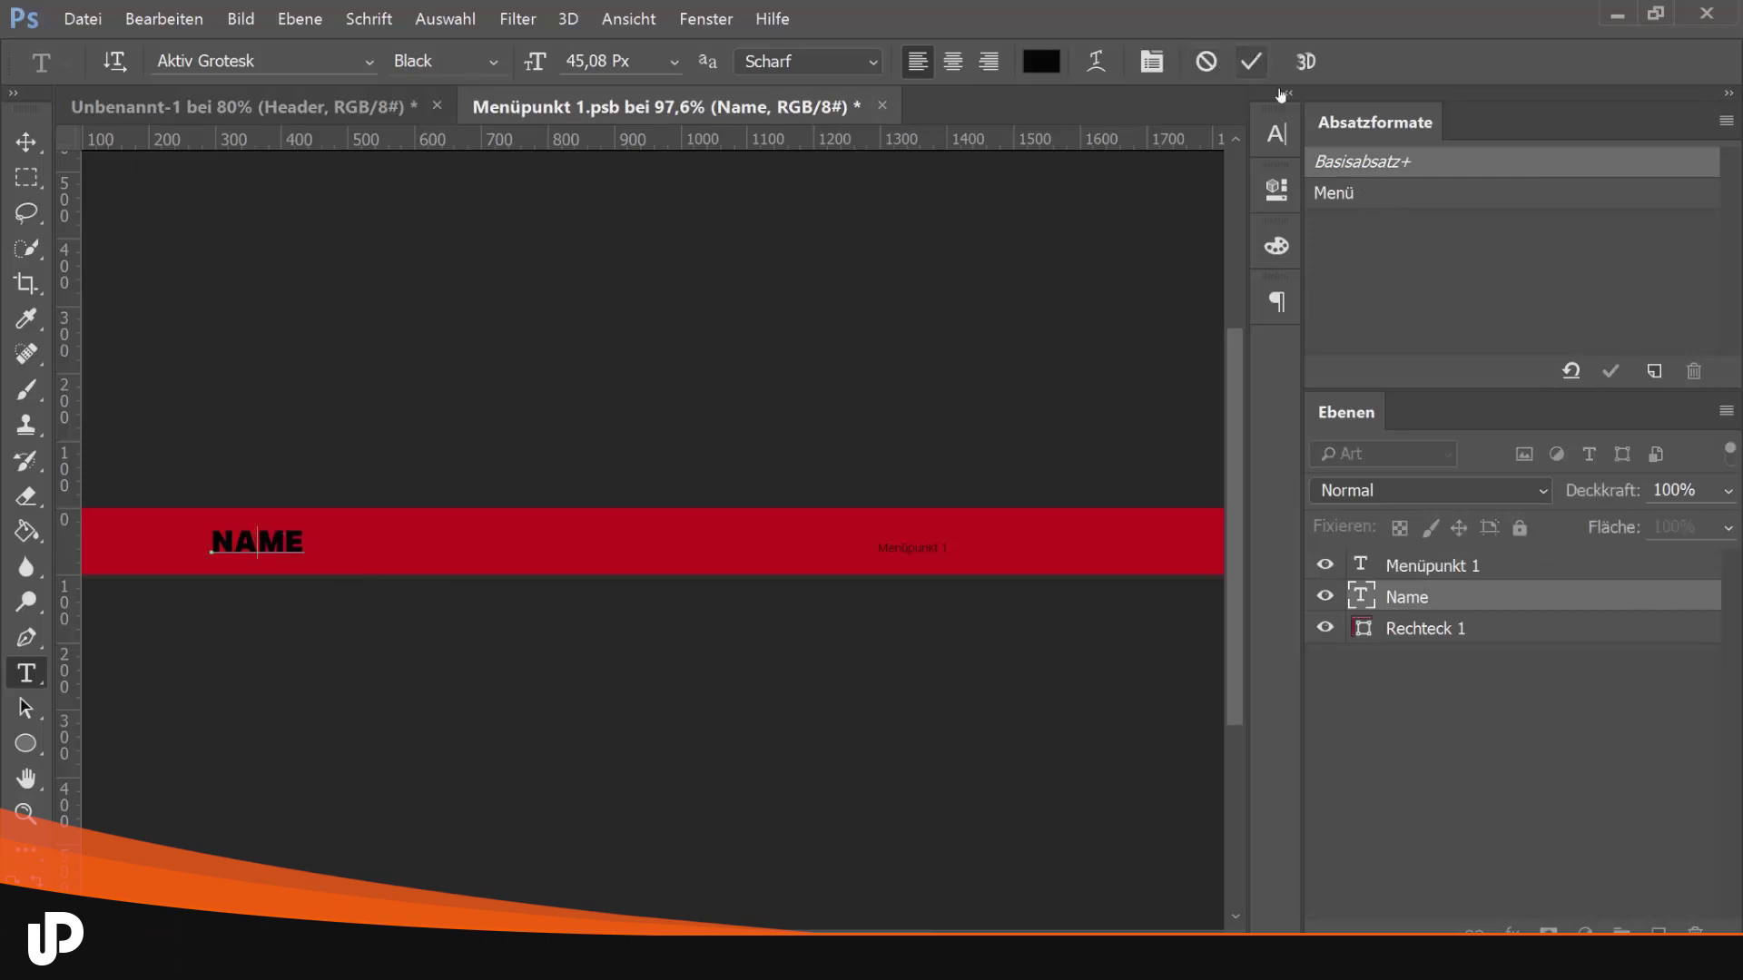
pyautogui.click(1356, 195)
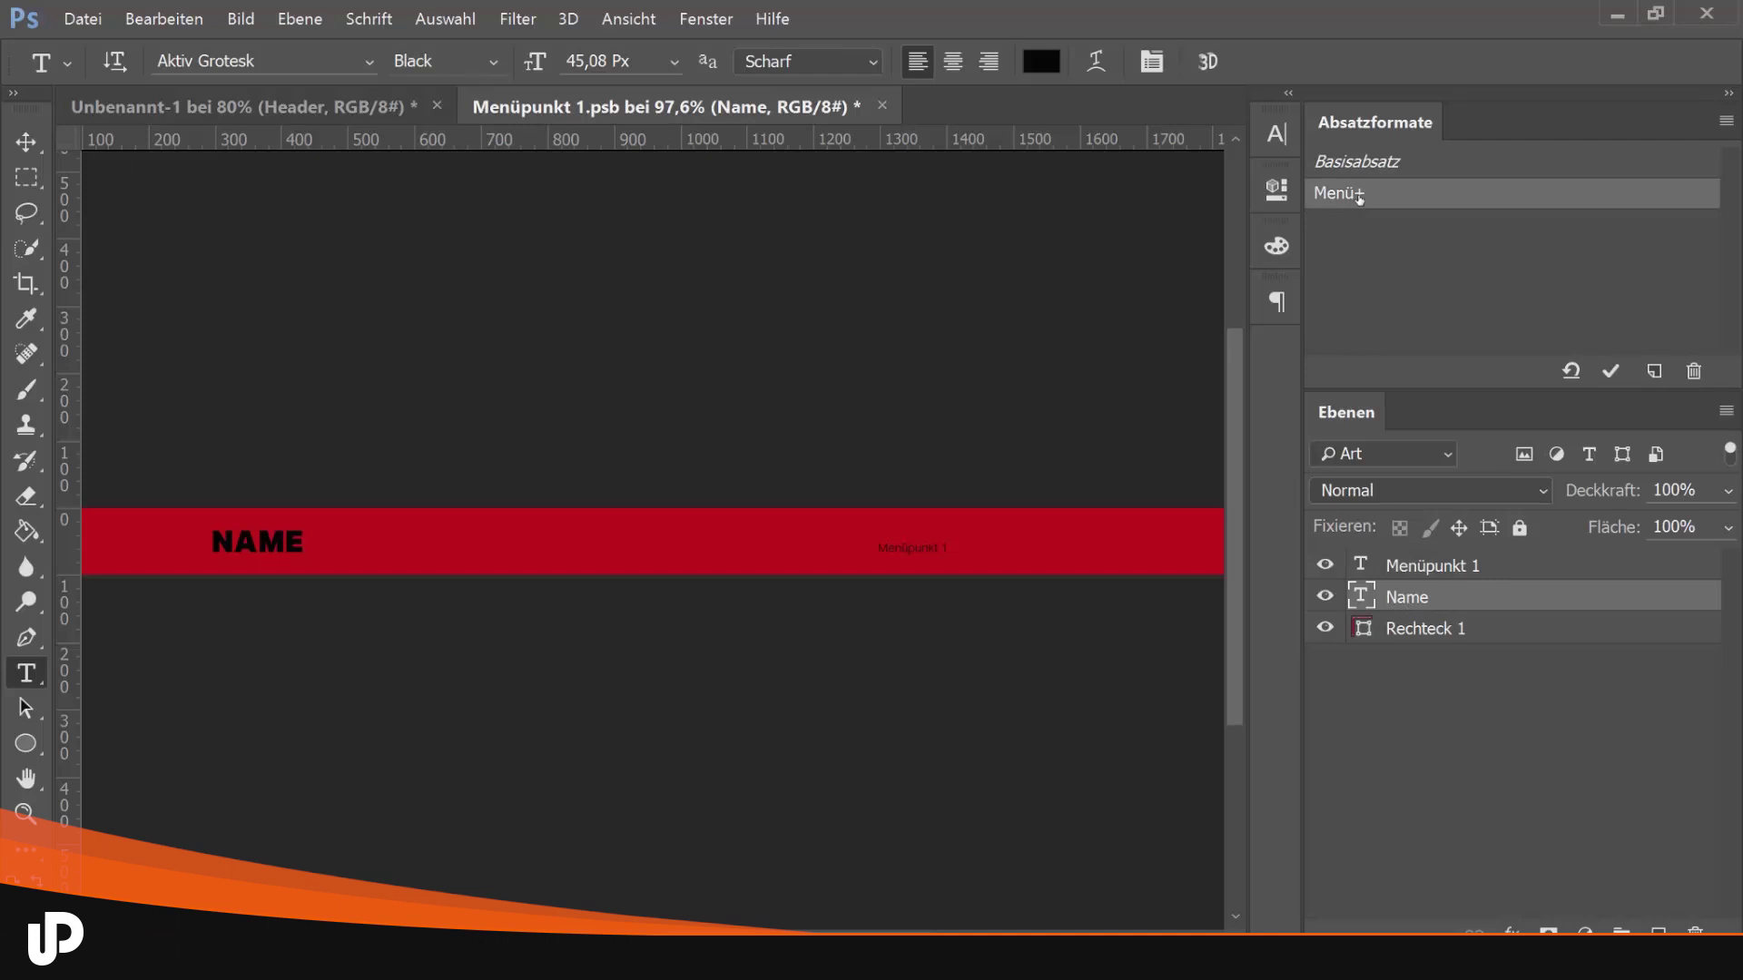
pyautogui.doubleClick(1359, 195)
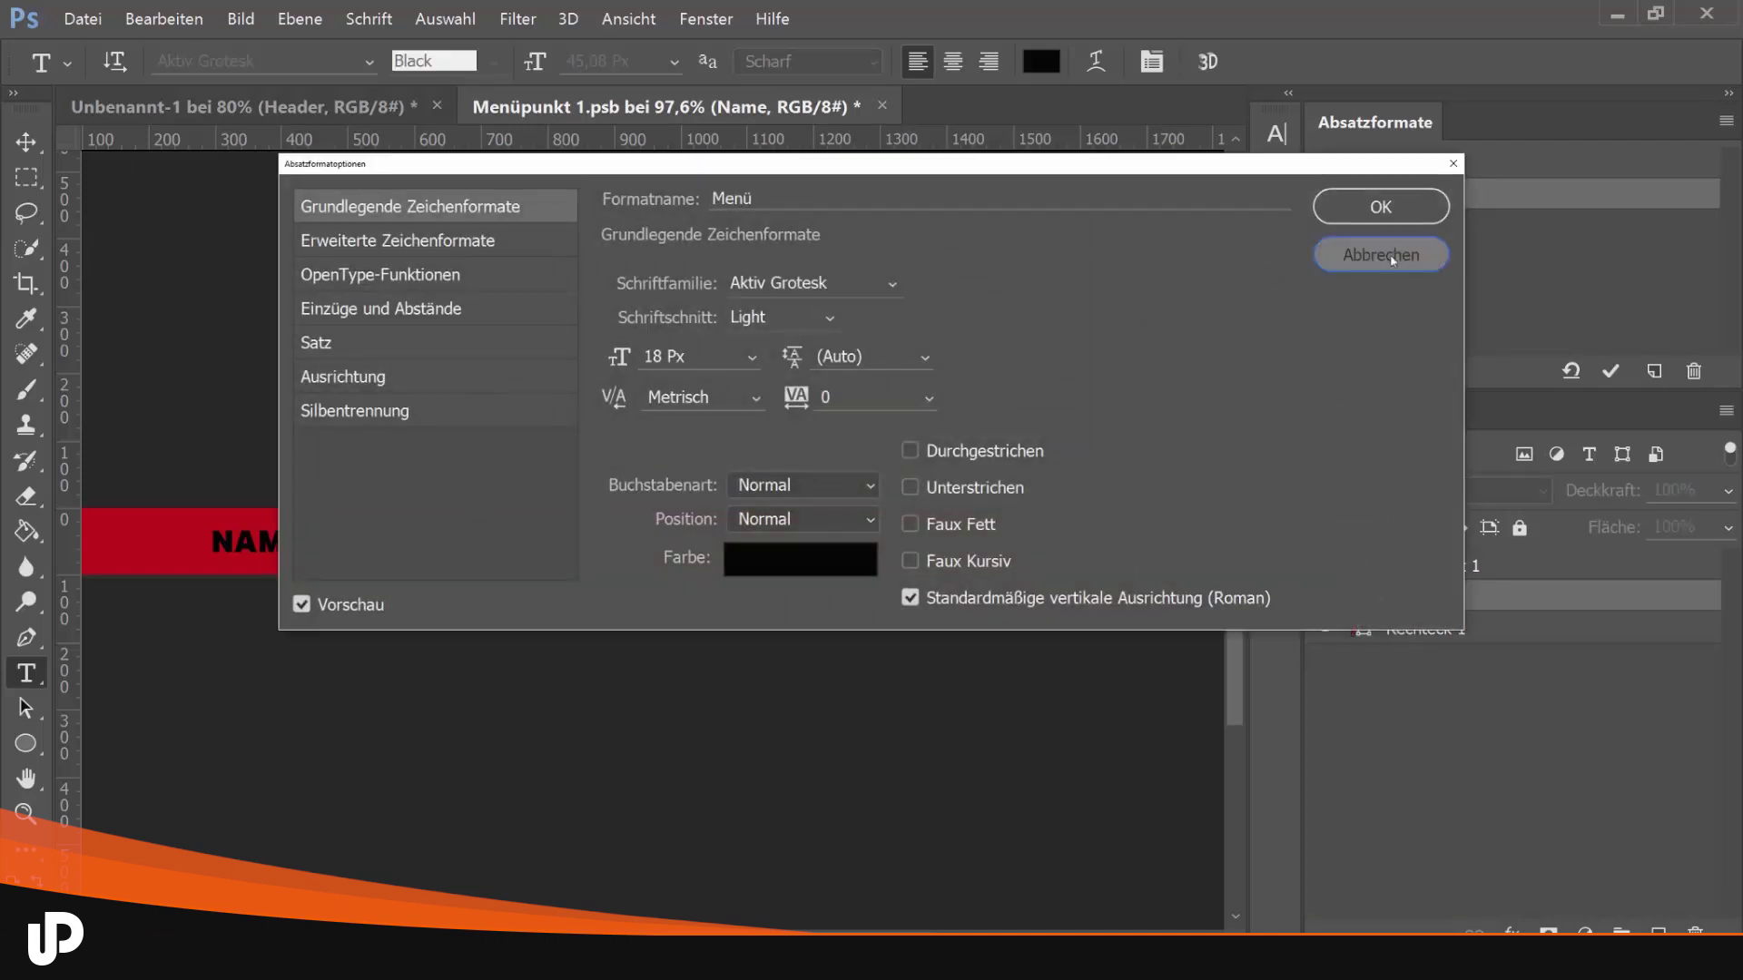
pyautogui.click(1380, 255)
pyautogui.click(1476, 570)
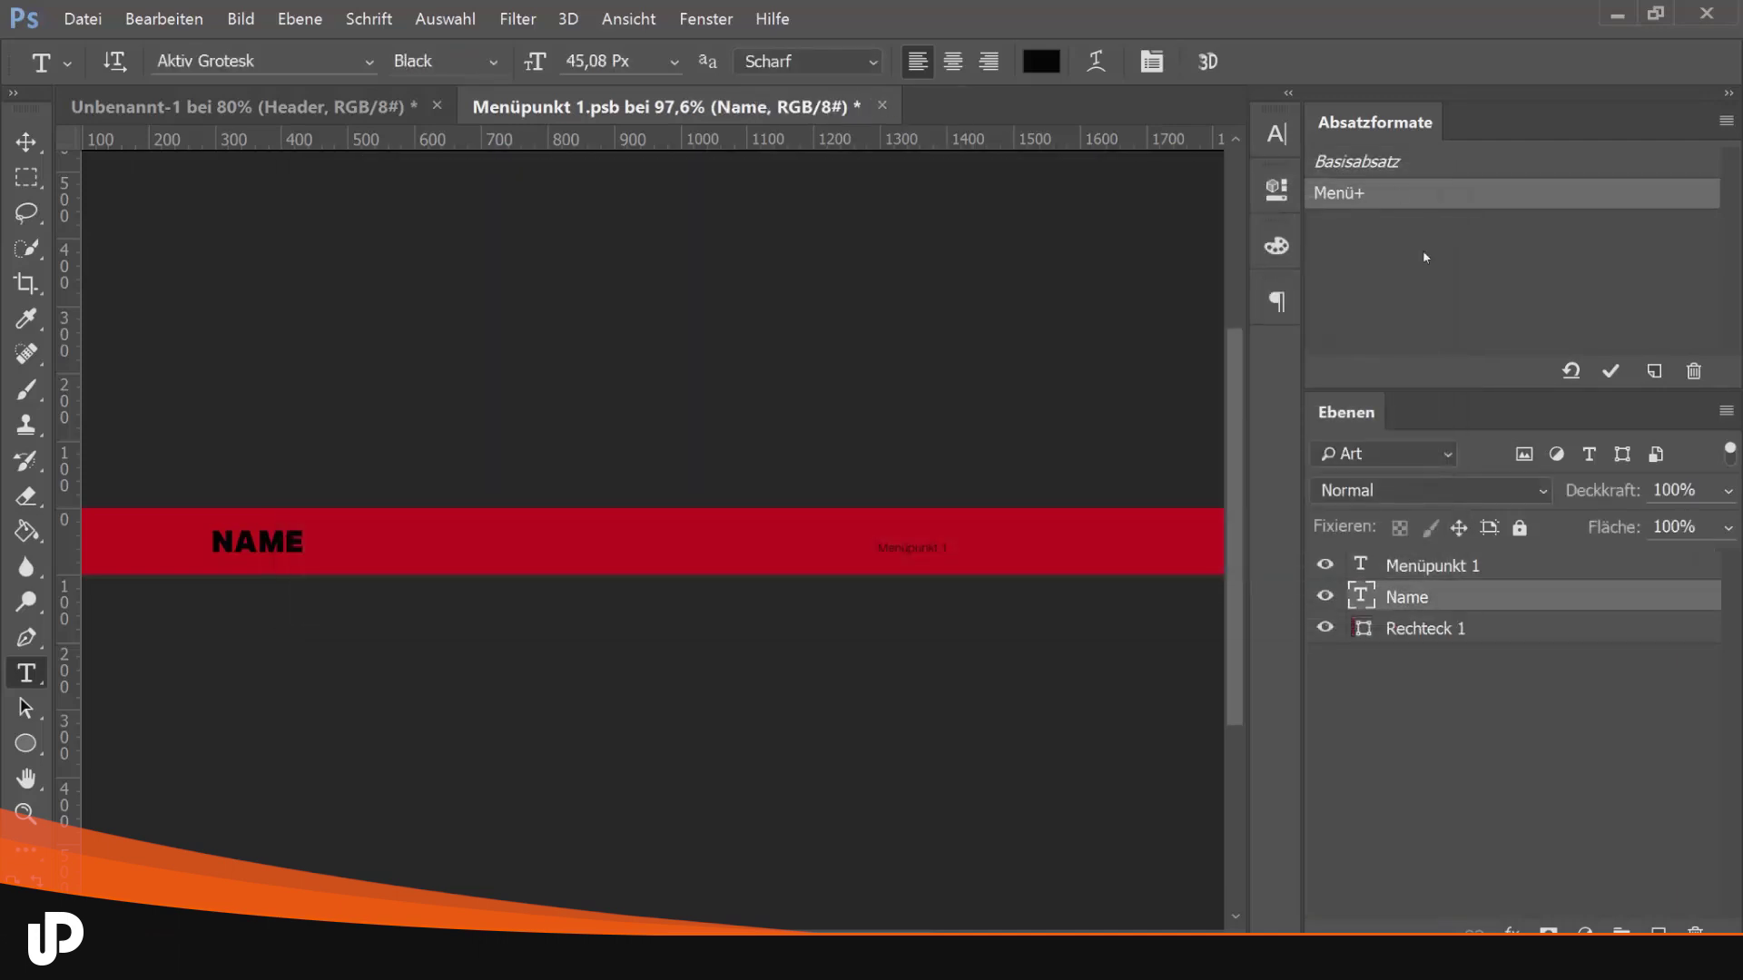
# Try switching Name between Basisabsatz and Menü, clearing overrides and undoing the change
pyautogui.click(1609, 372)
pyautogui.click(1359, 191)
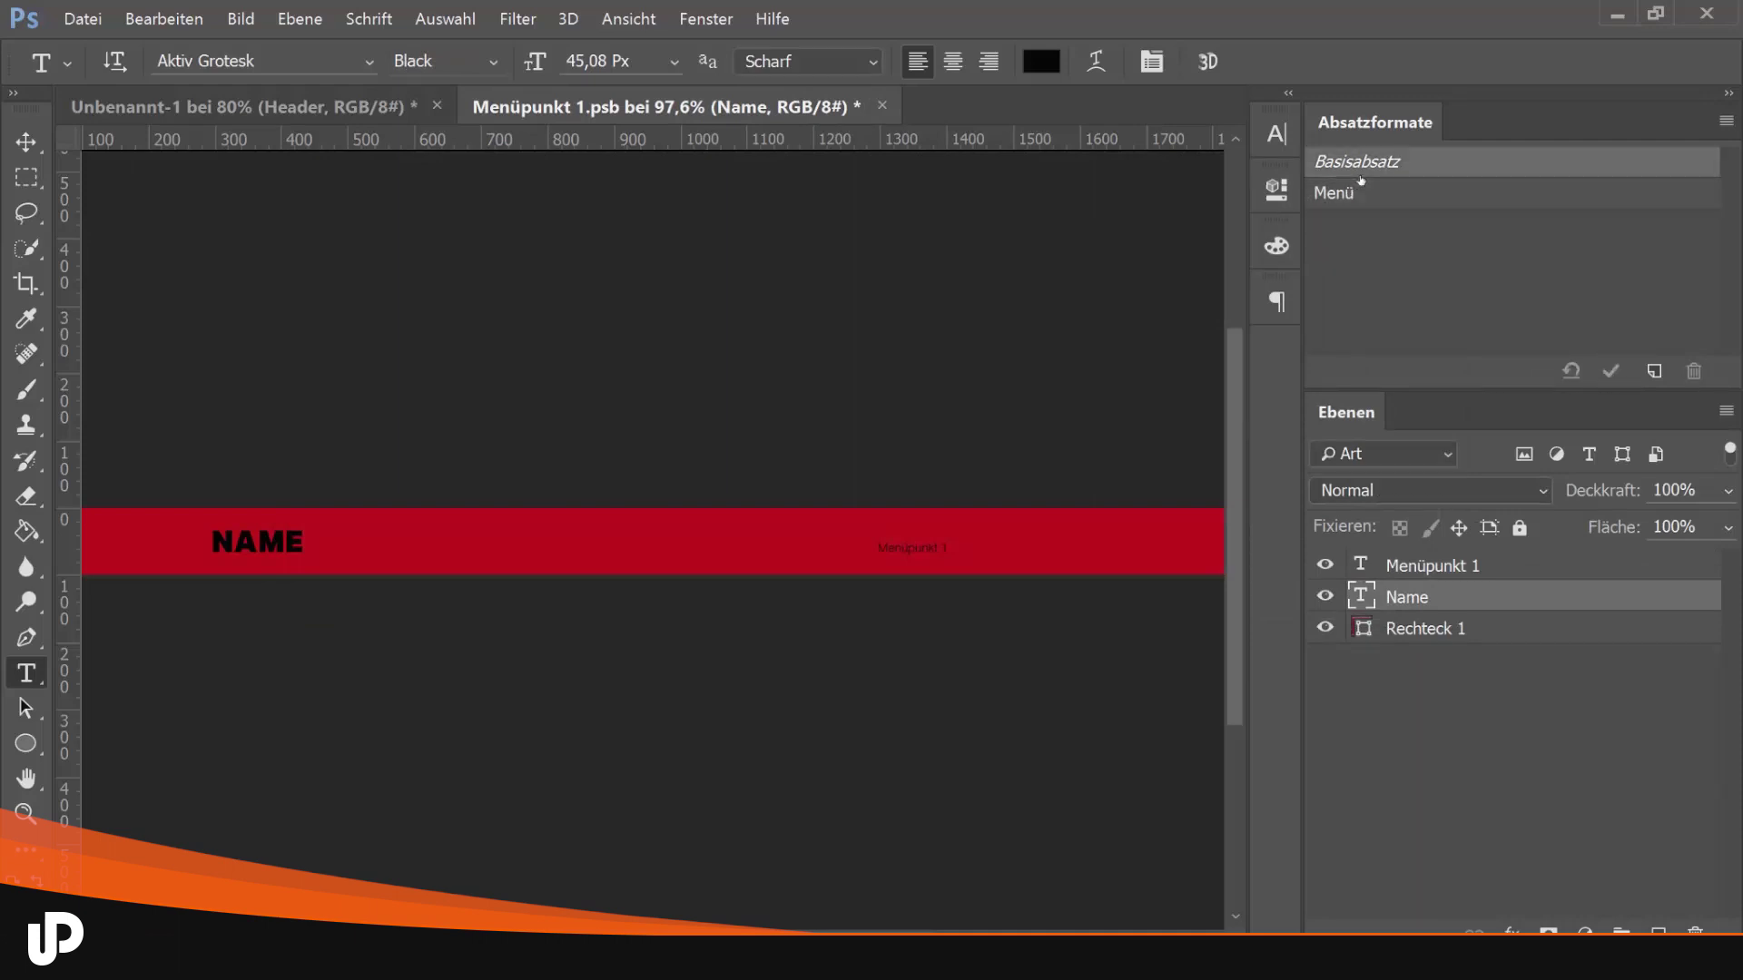
pyautogui.hotkey('ctrl', 'z')
pyautogui.click(1373, 165)
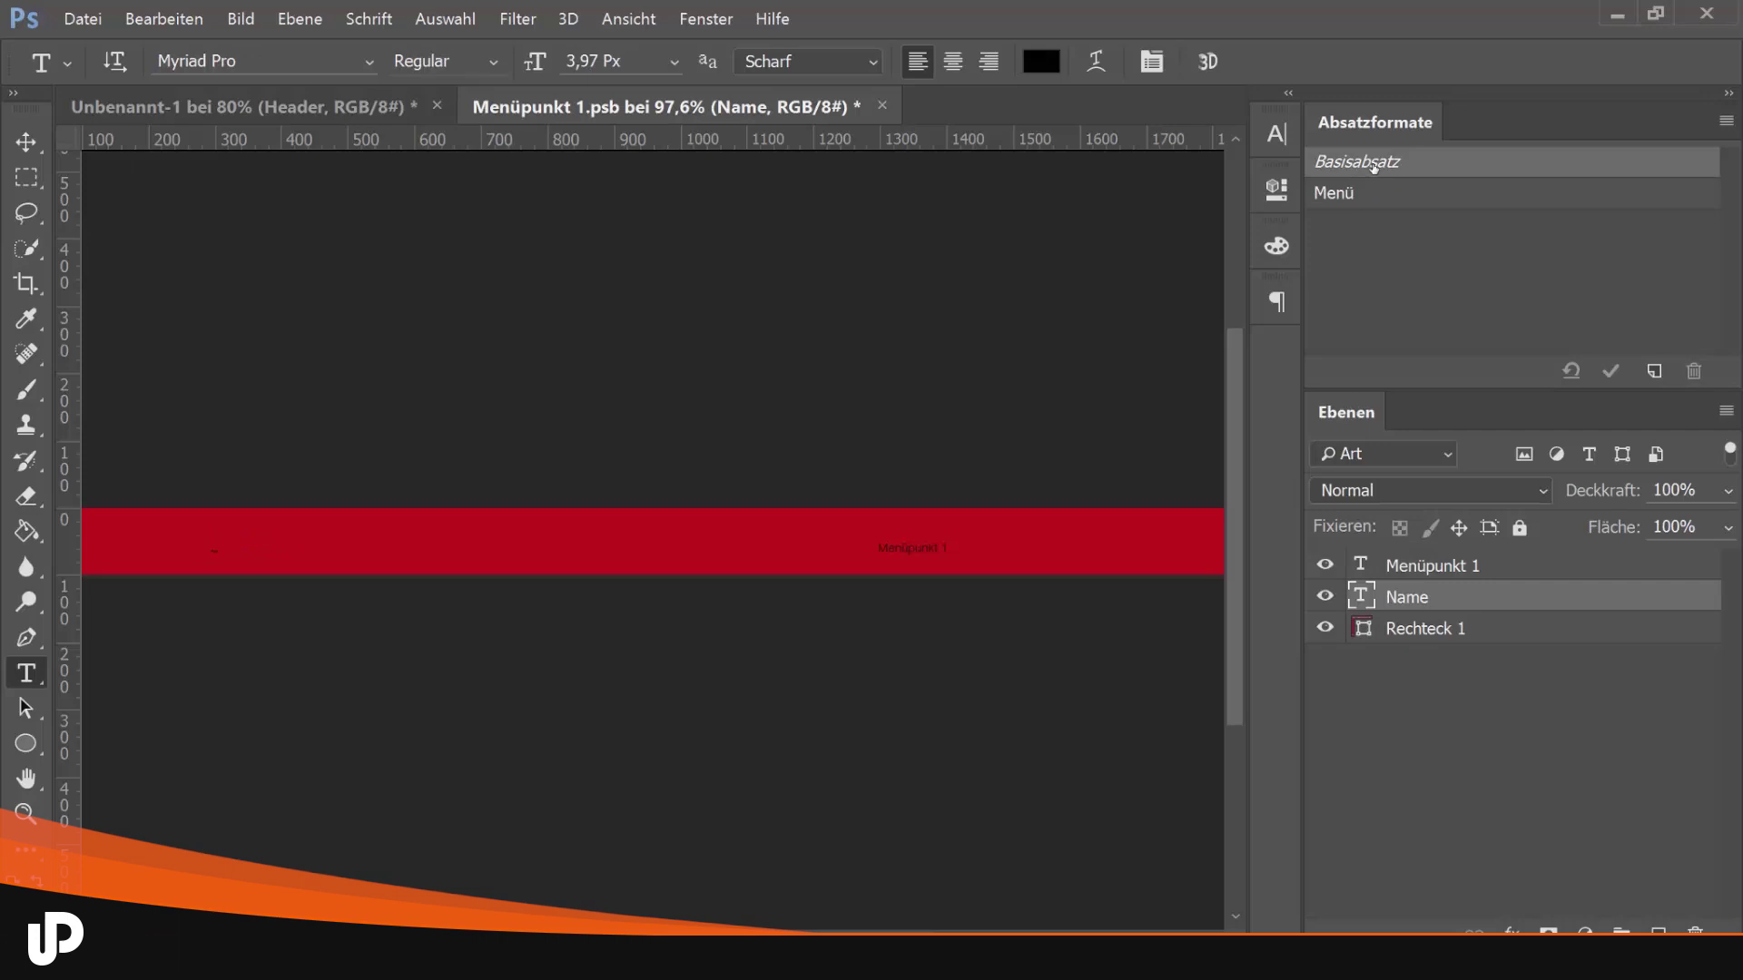
pyautogui.click(1372, 191)
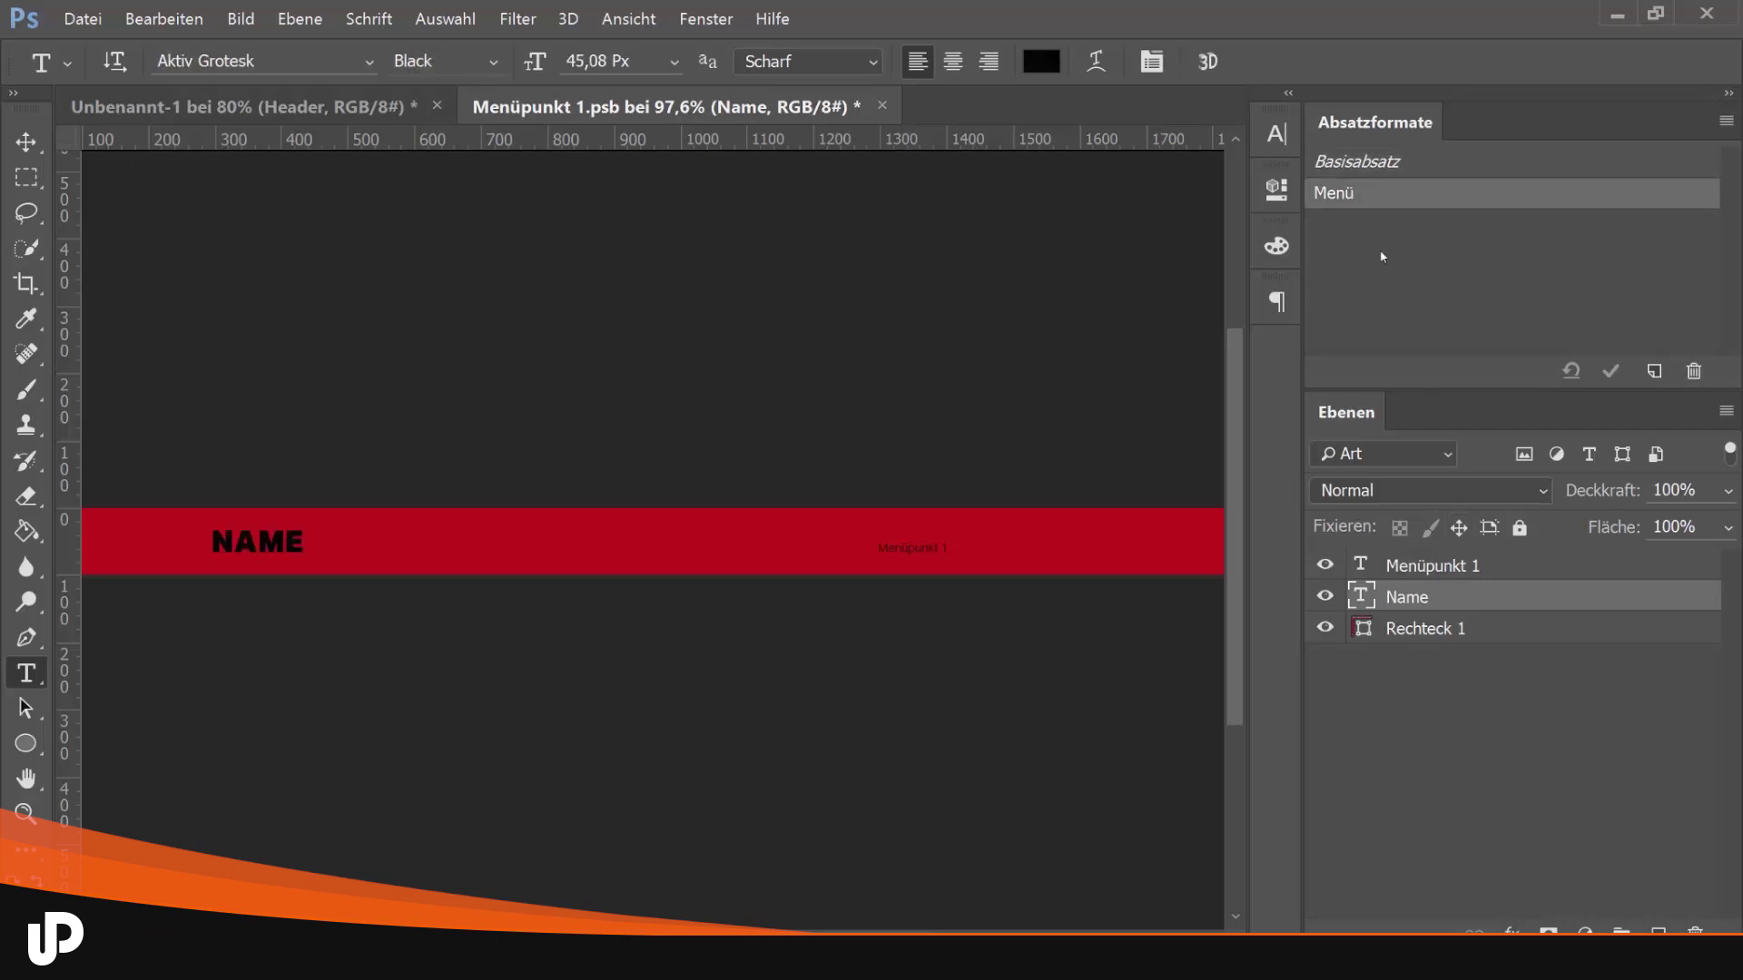
pyautogui.click(1358, 164)
pyautogui.click(1357, 192)
pyautogui.click(1434, 566)
# Apply Menü to Name with overrides cleared, matching Menüpunkt 1's Aktiv Grotesk Light 18 Px
pyautogui.click(1392, 165)
pyautogui.click(1413, 200)
pyautogui.click(1612, 370)
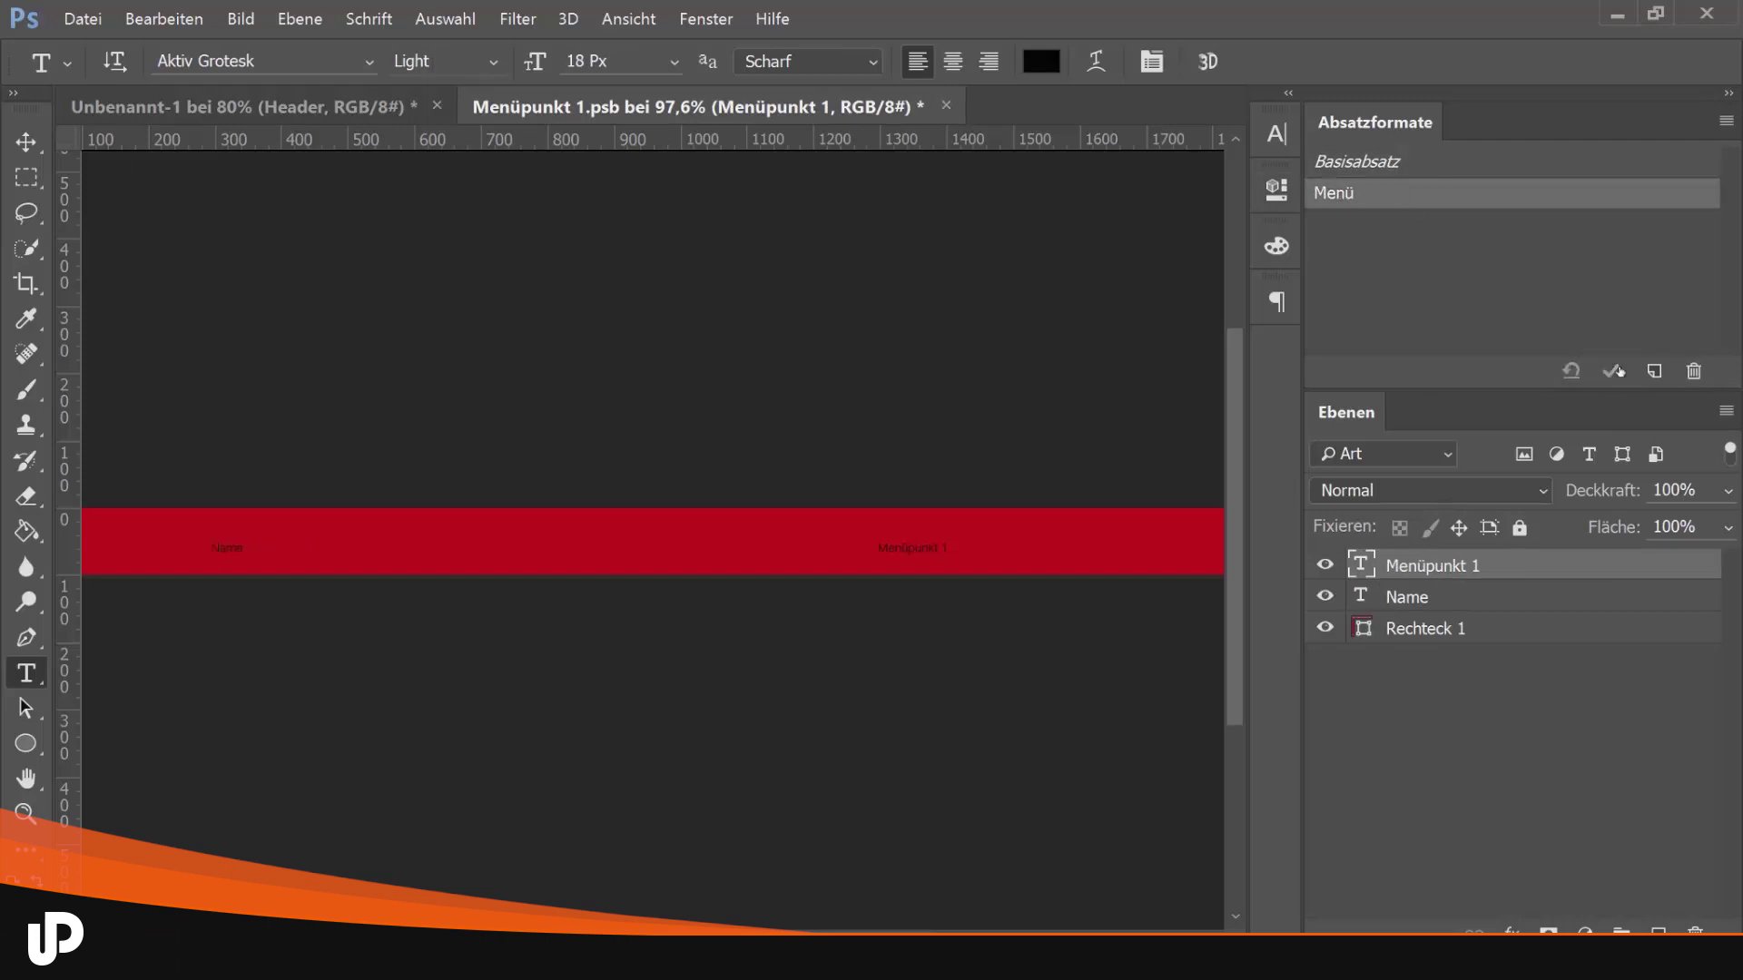
pyautogui.click(1459, 601)
pyautogui.click(1444, 572)
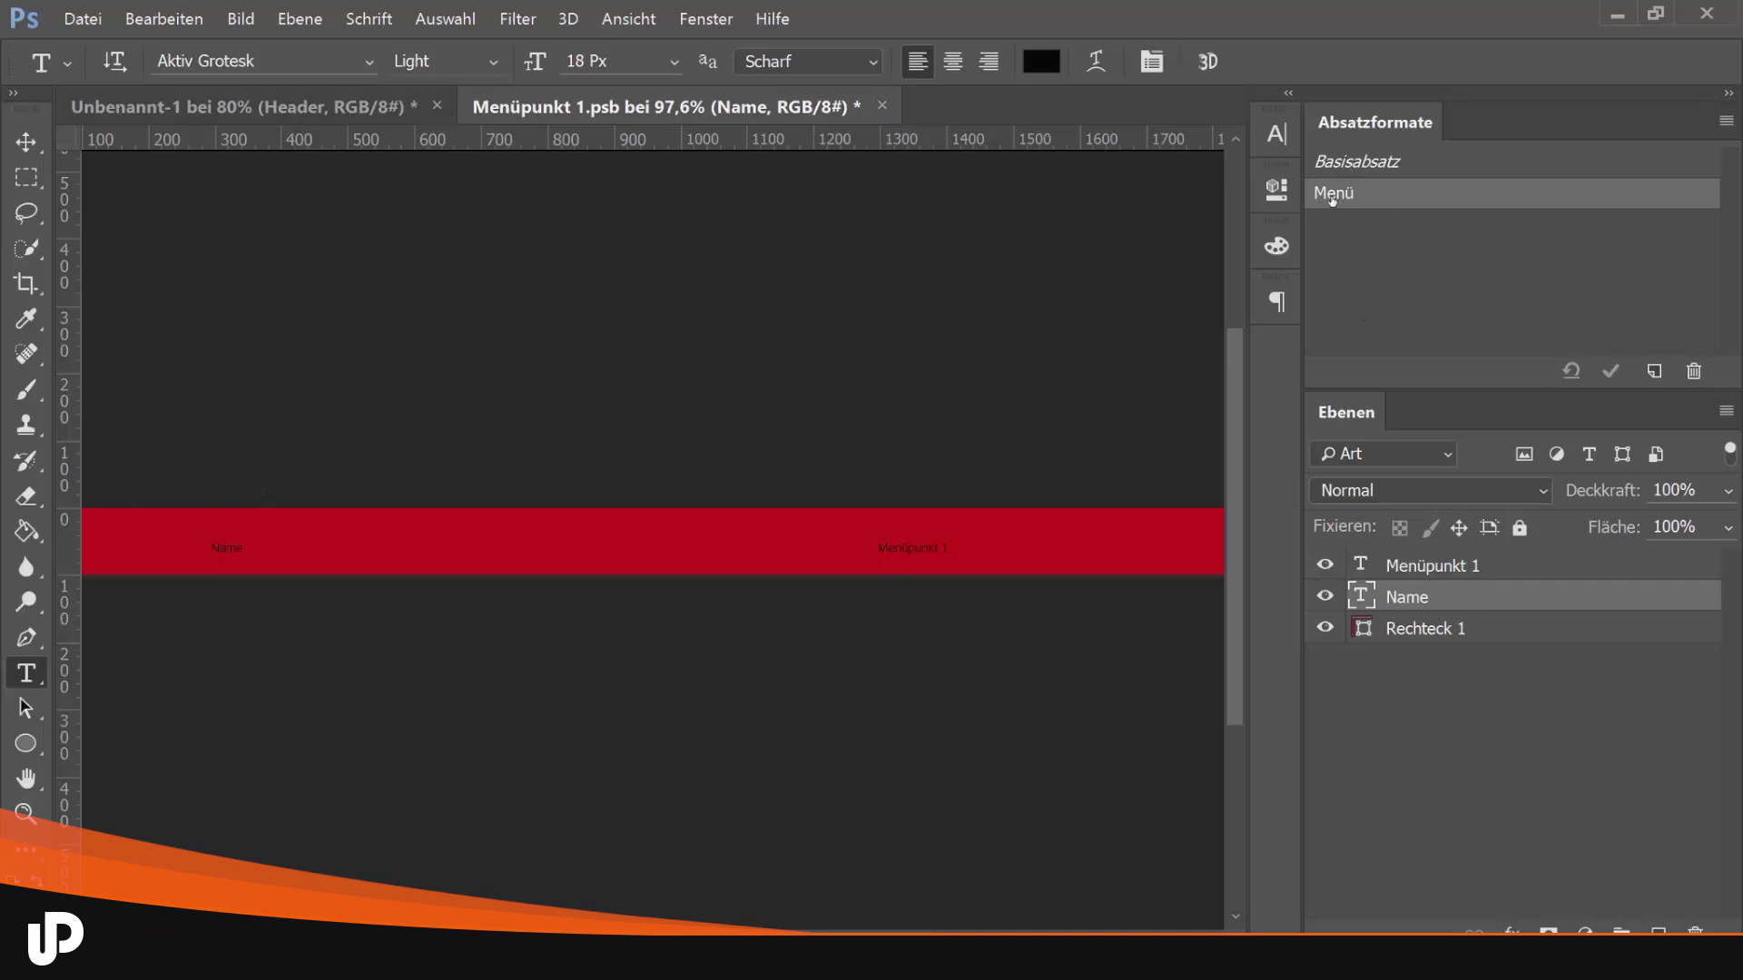
pyautogui.click(1359, 164)
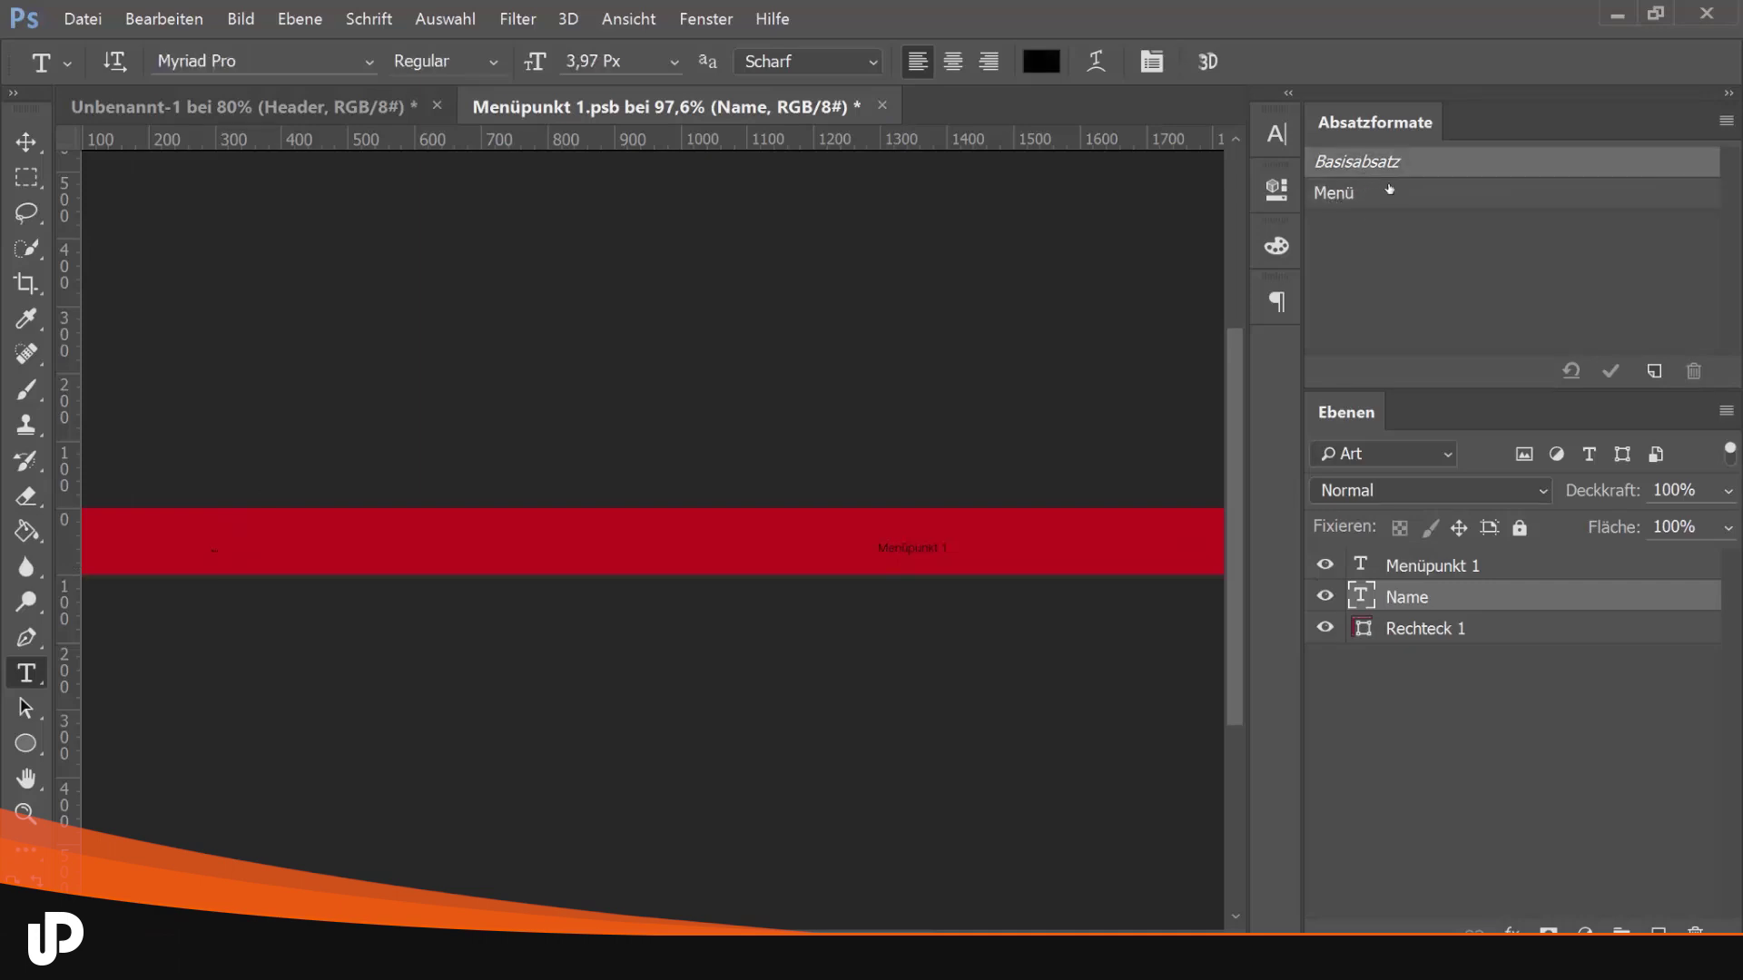
pyautogui.click(1355, 197)
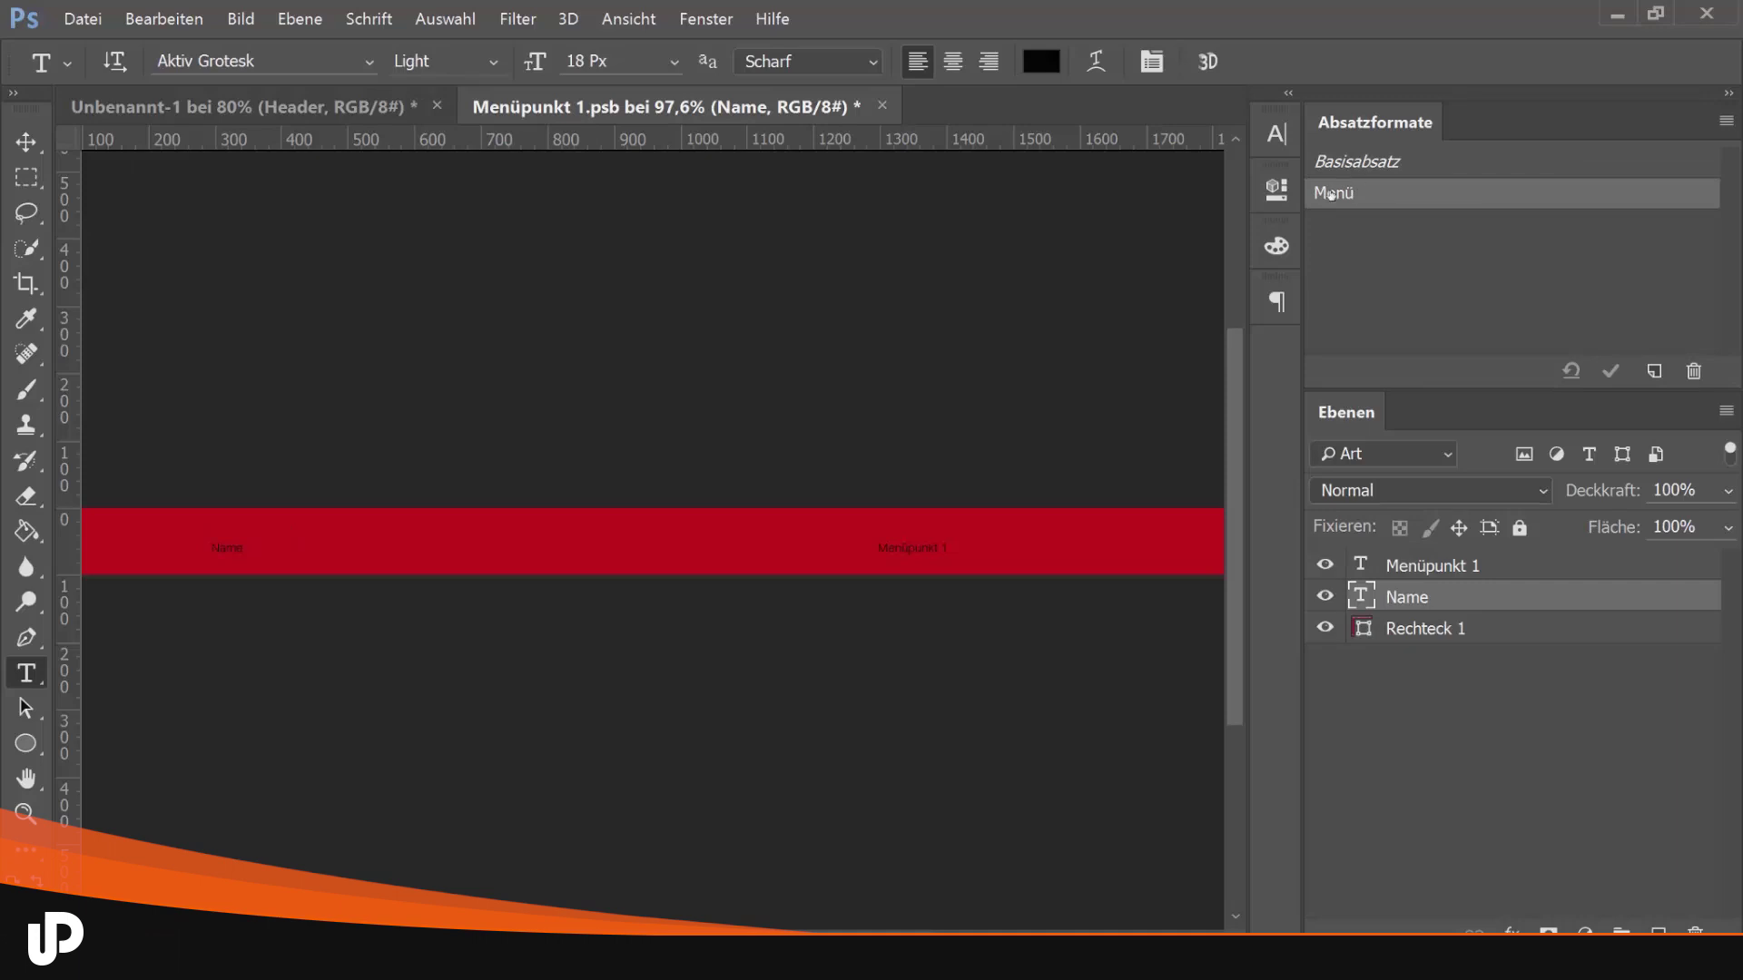
pyautogui.click(1486, 637)
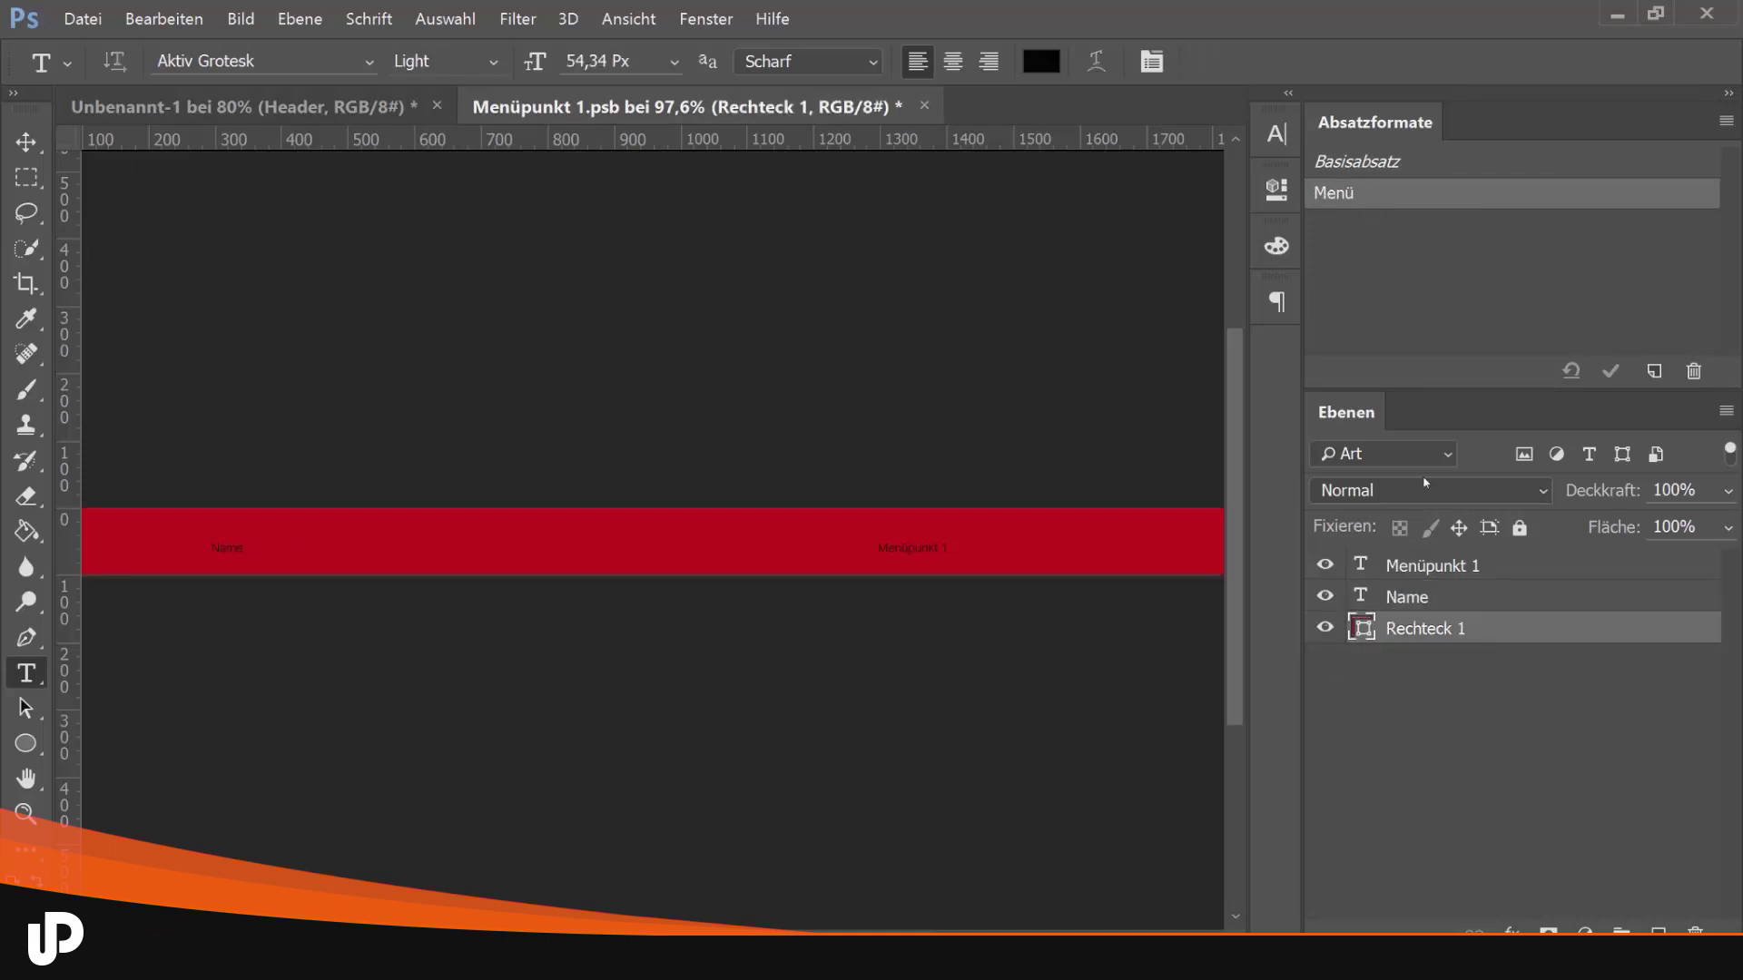
# Change the header rectangle's fill colour to white
pyautogui.click(1277, 188)
pyautogui.click(869, 346)
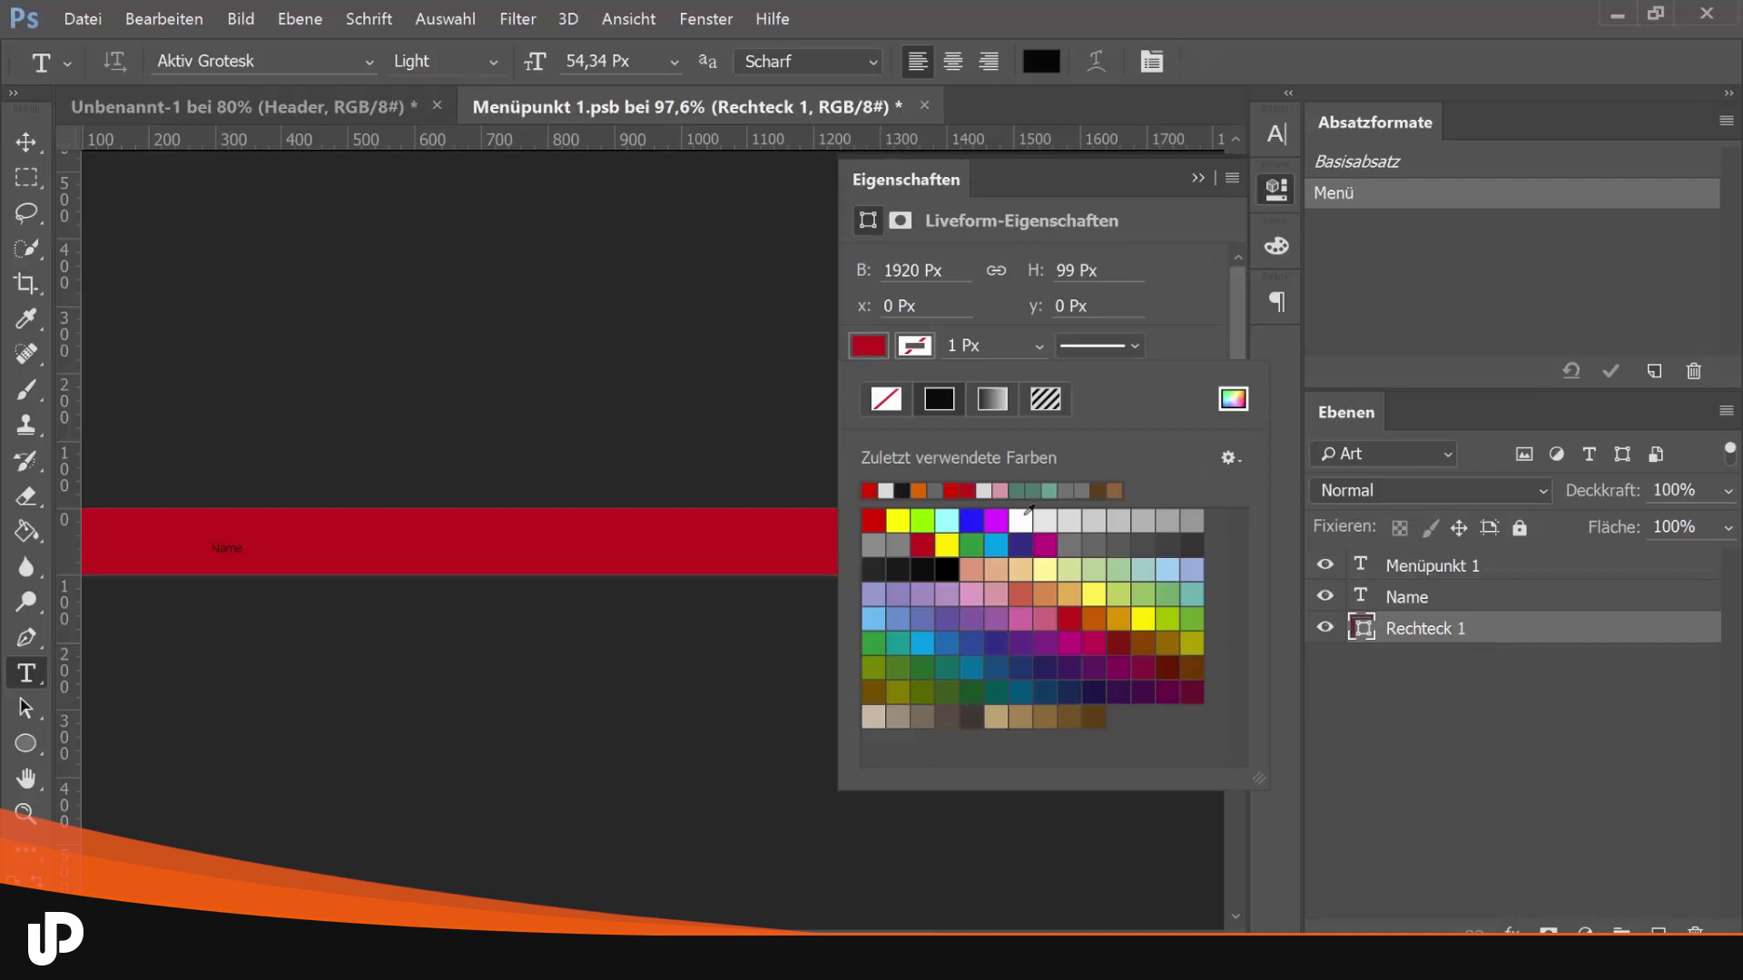
pyautogui.click(1021, 520)
pyautogui.click(1277, 189)
pyautogui.scroll(1, 720, 436)
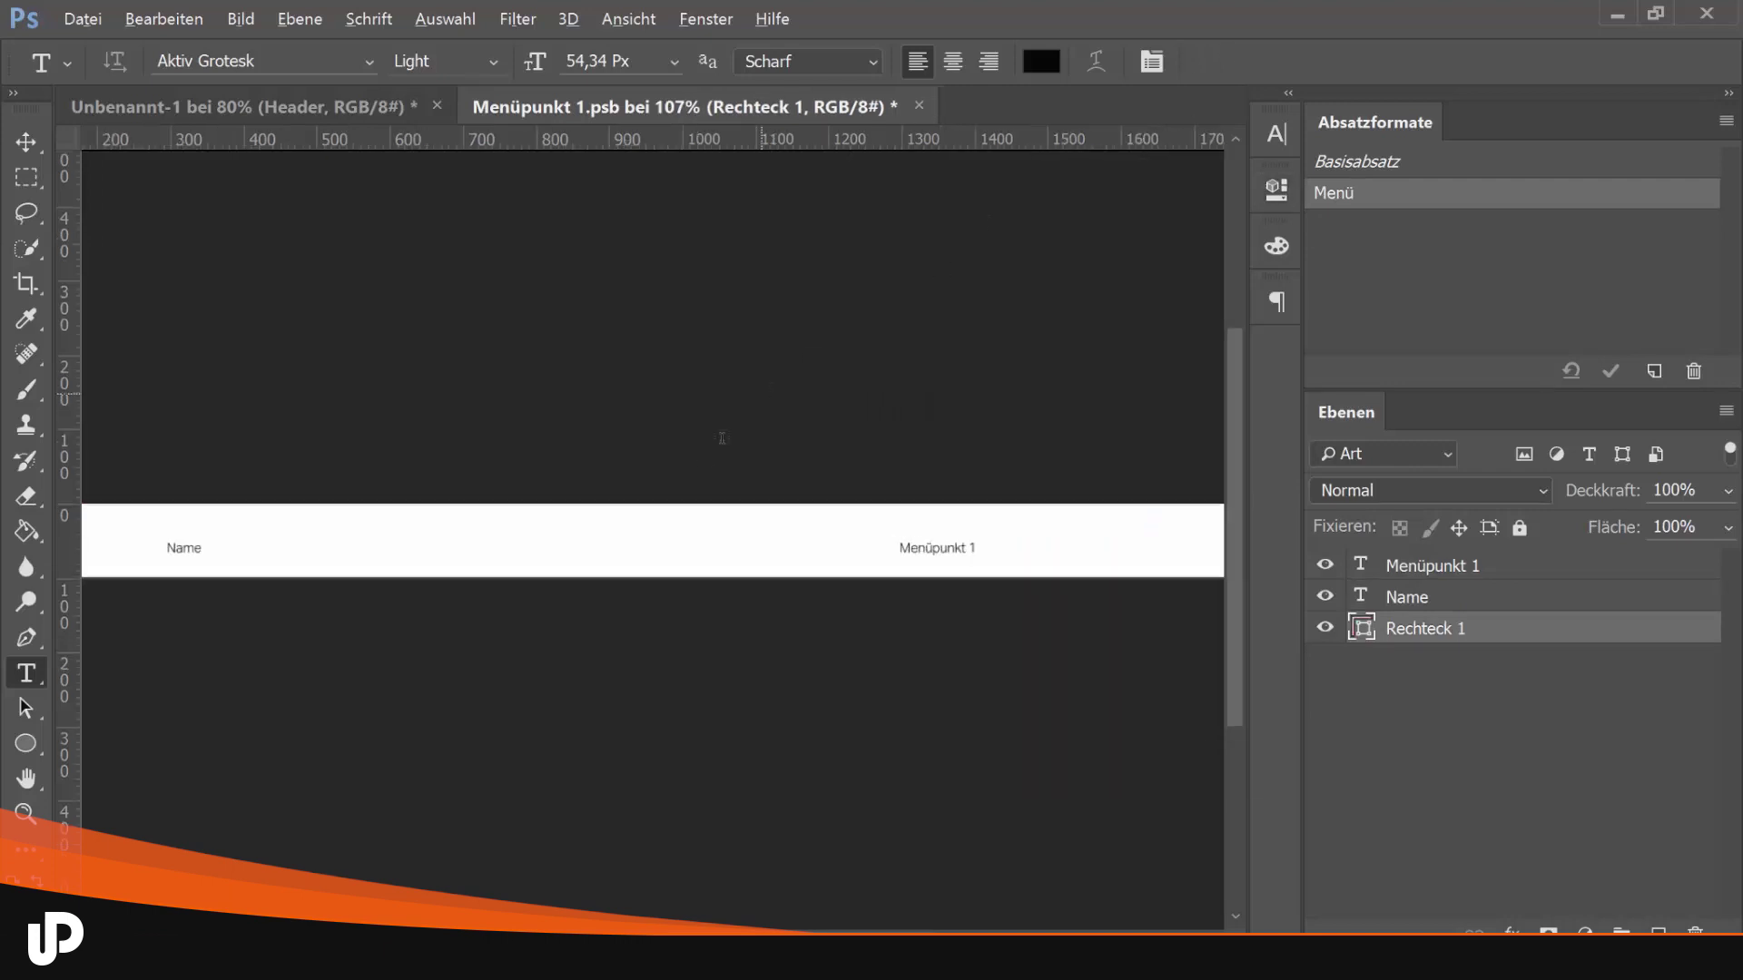
pyautogui.scroll(1, 689, 548)
# Move the Name text beside Menüpunkt 1 and reapply the Menü style
pyautogui.press('u')
pyautogui.click(1489, 606)
pyautogui.press('v')
pyautogui.moveTo(237, 509); pyautogui.dragTo(856, 511)
pyautogui.scroll(1, 740, 478)
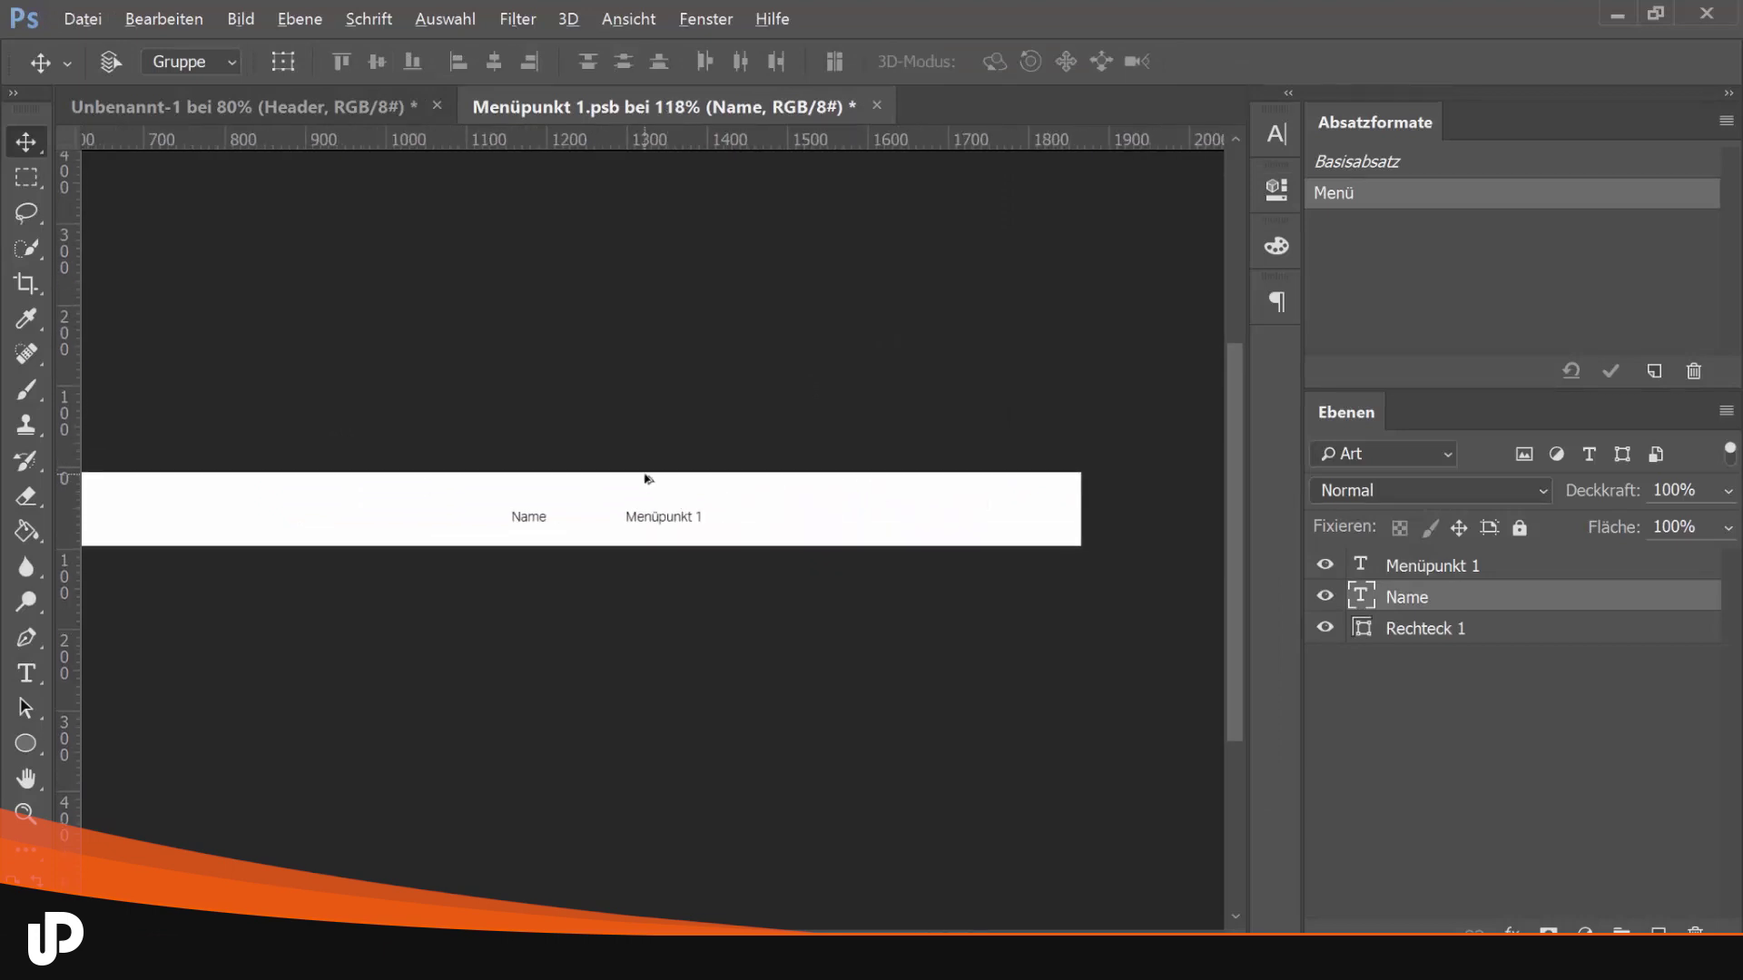
pyautogui.scroll(3, 704, 471)
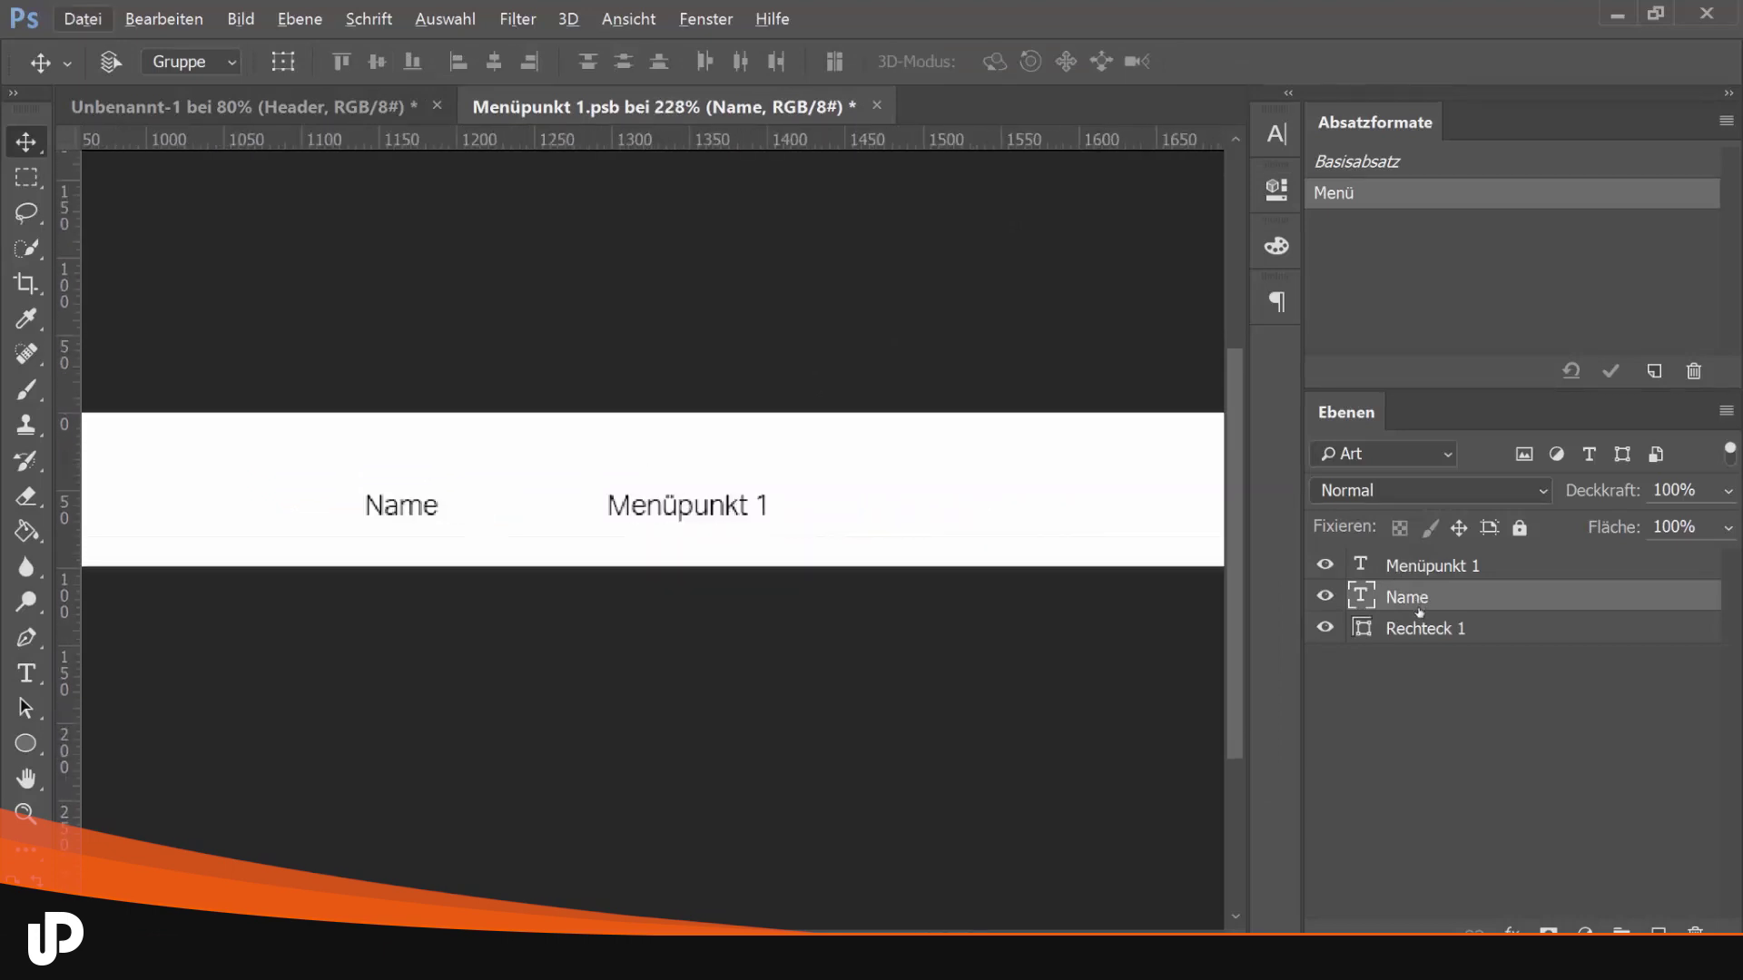
pyautogui.click(1352, 163)
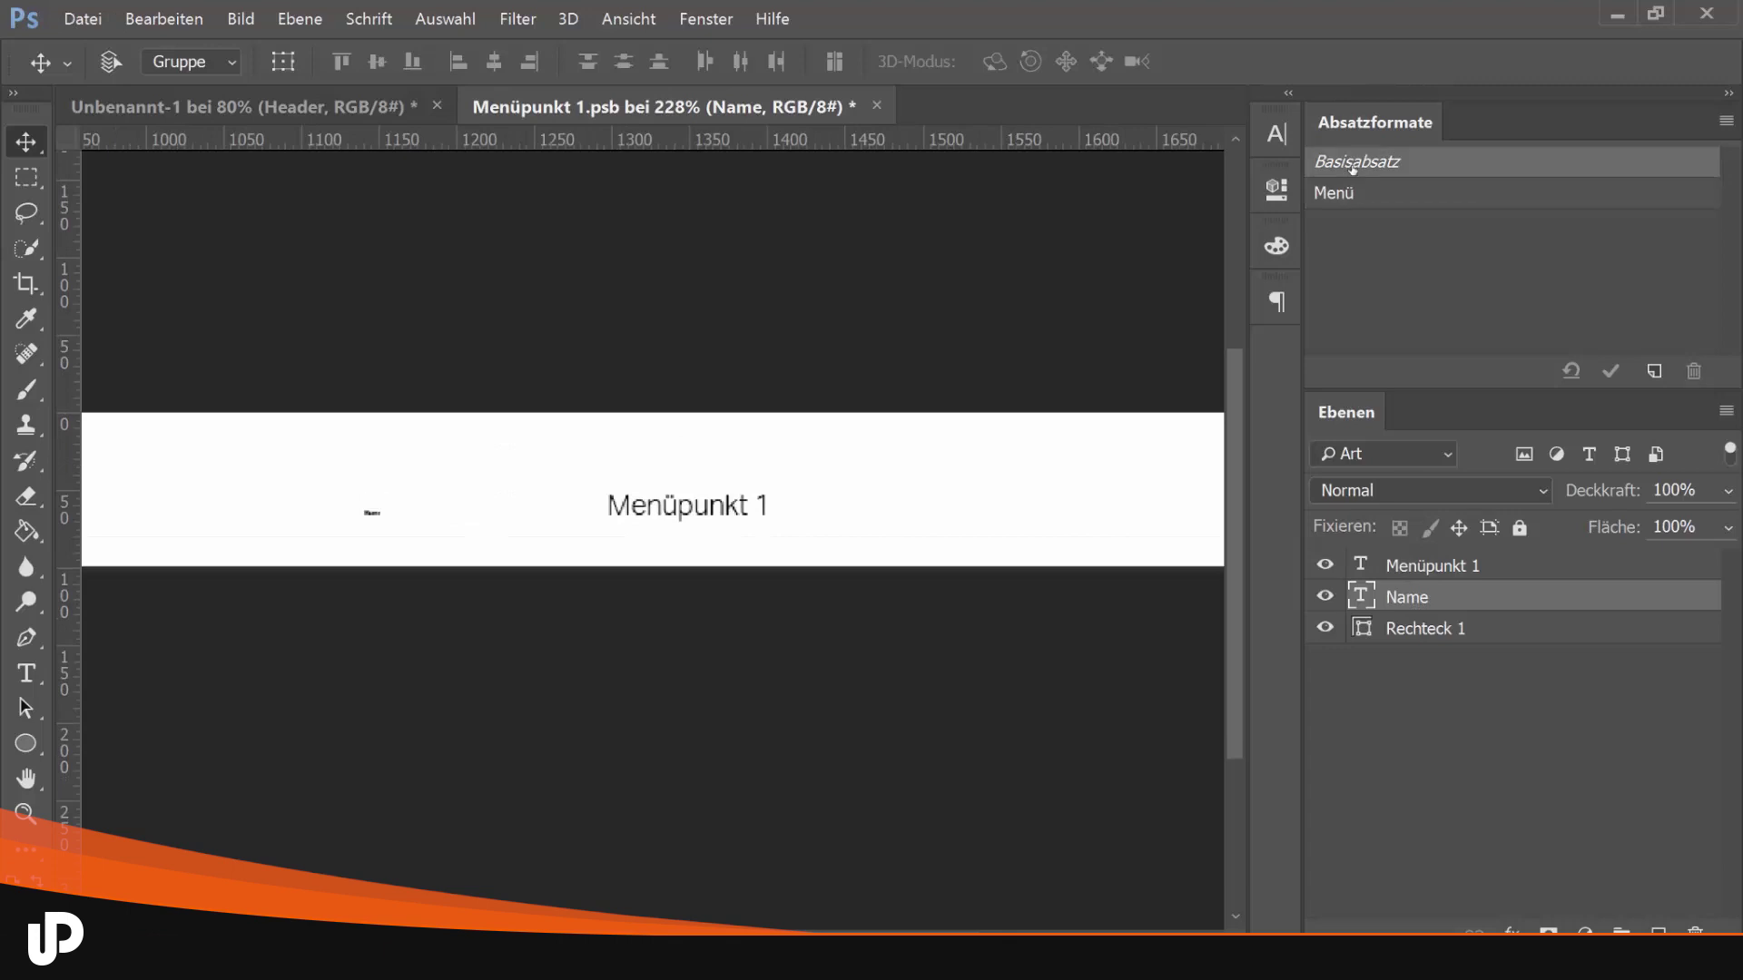
pyautogui.click(1370, 196)
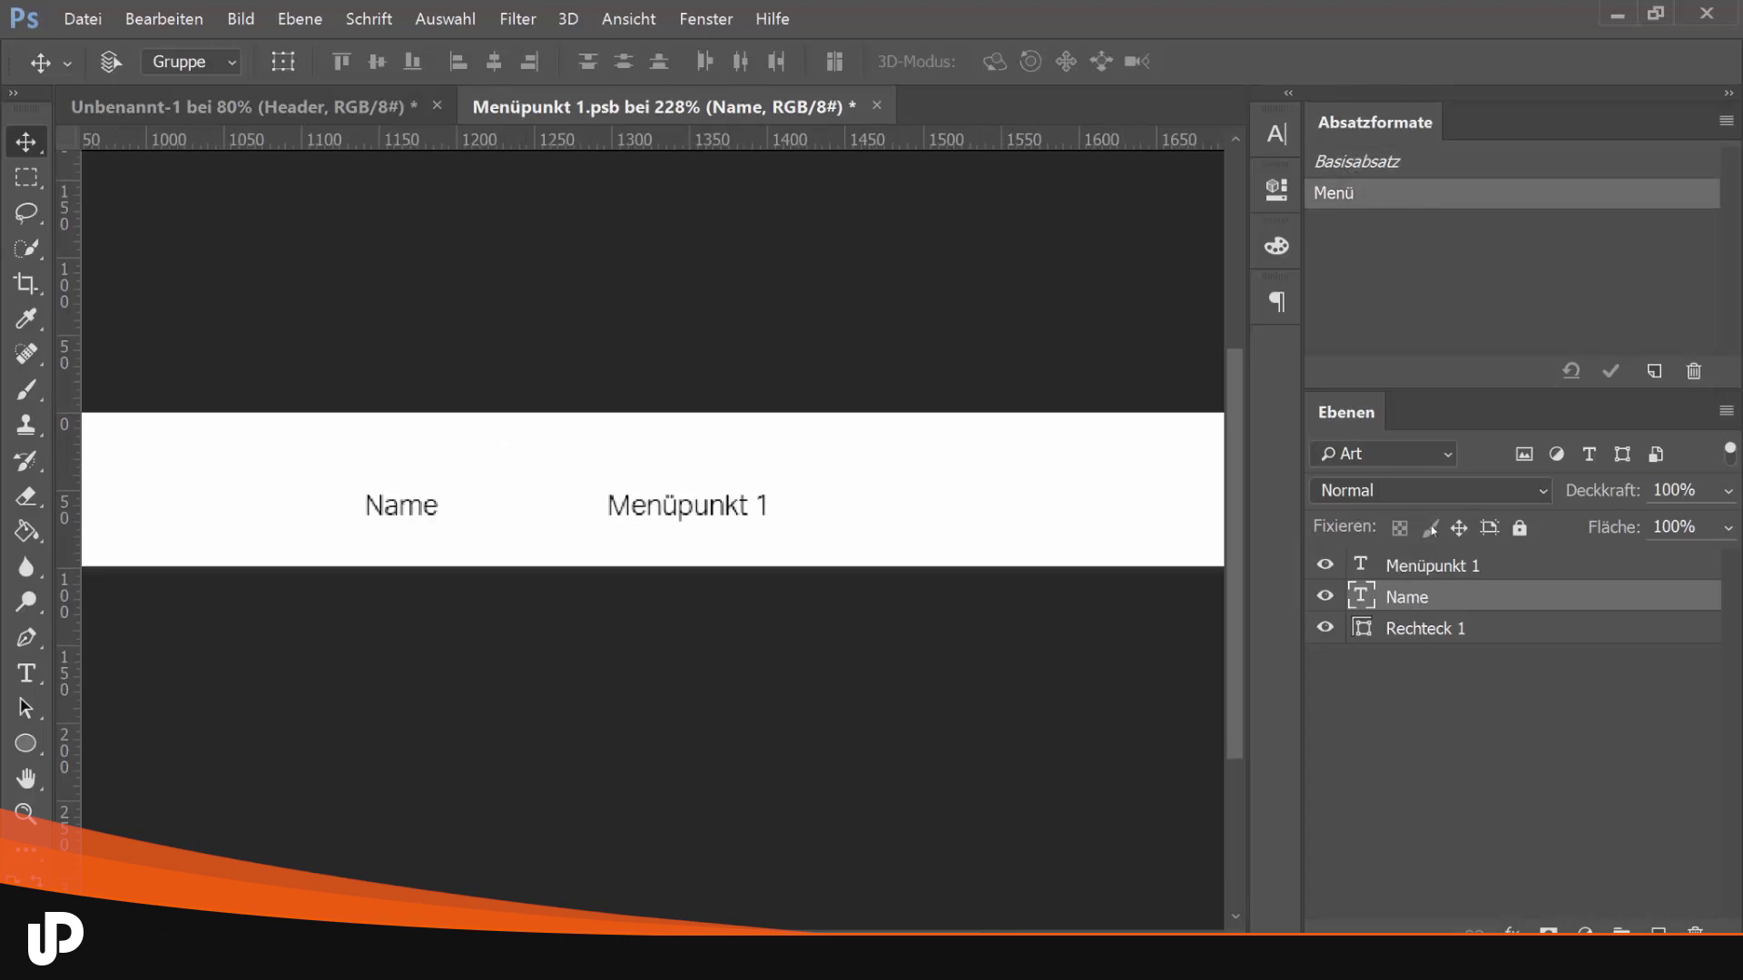
# Change the Menü style's font family to Baskerville Old Face
pyautogui.doubleClick(1383, 195)
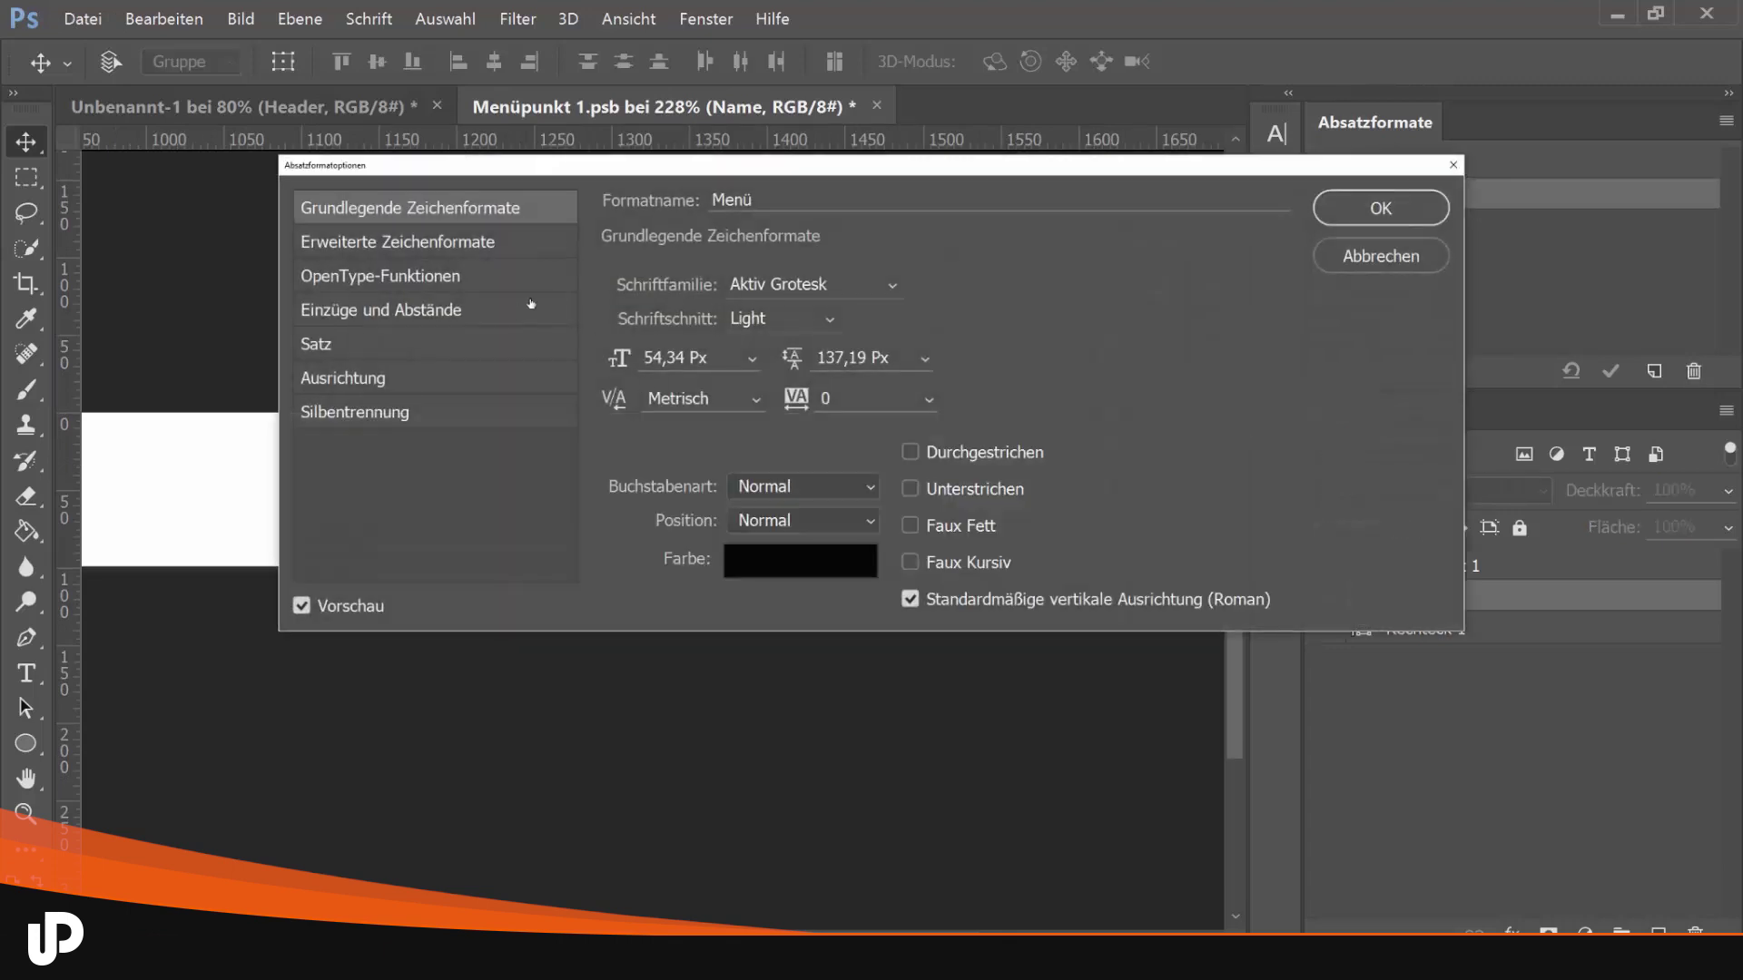
pyautogui.click(891, 289)
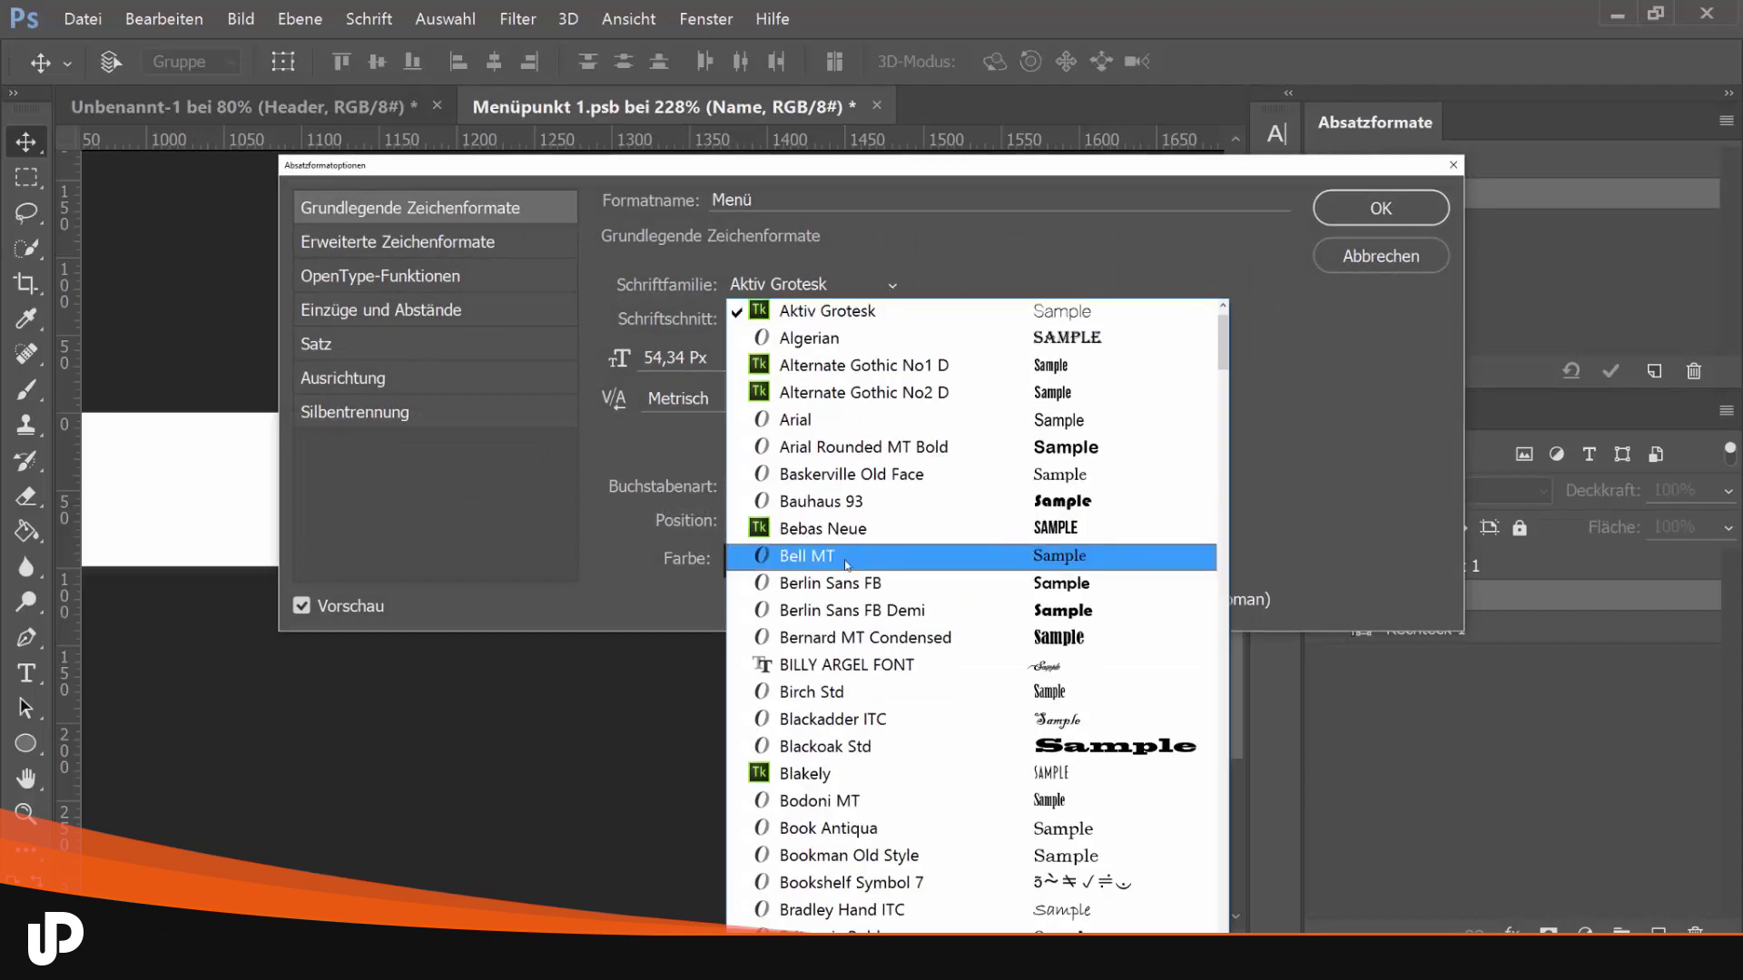
pyautogui.click(843, 472)
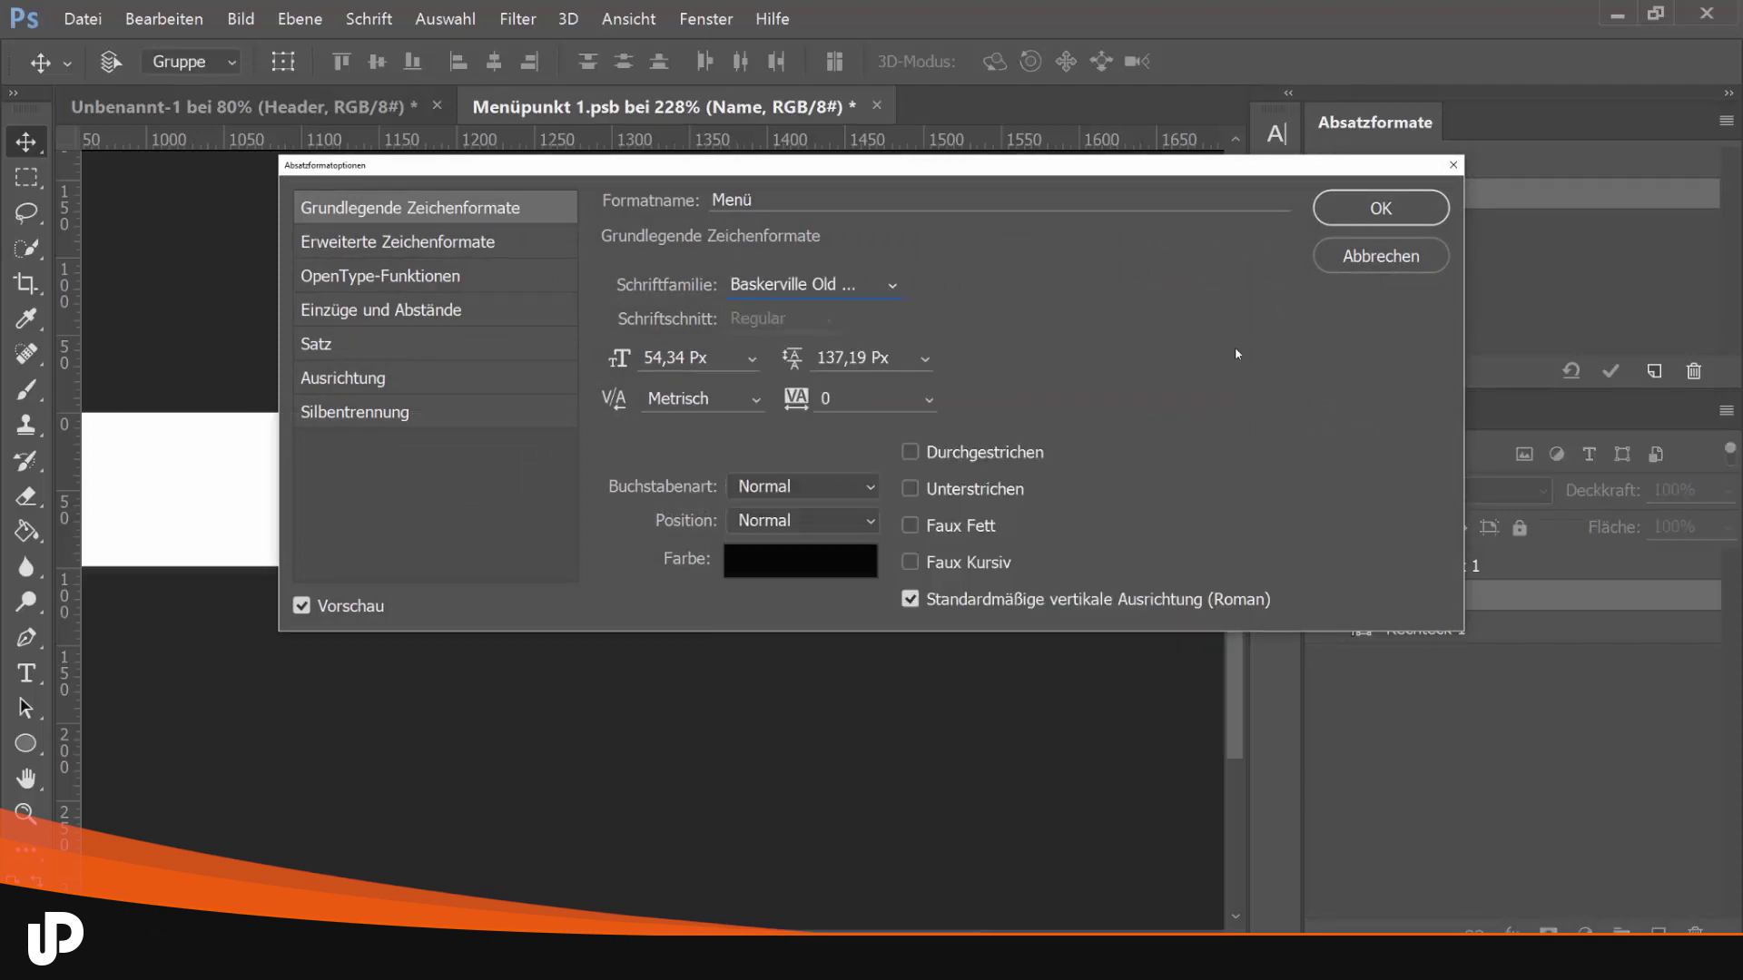
pyautogui.click(1362, 216)
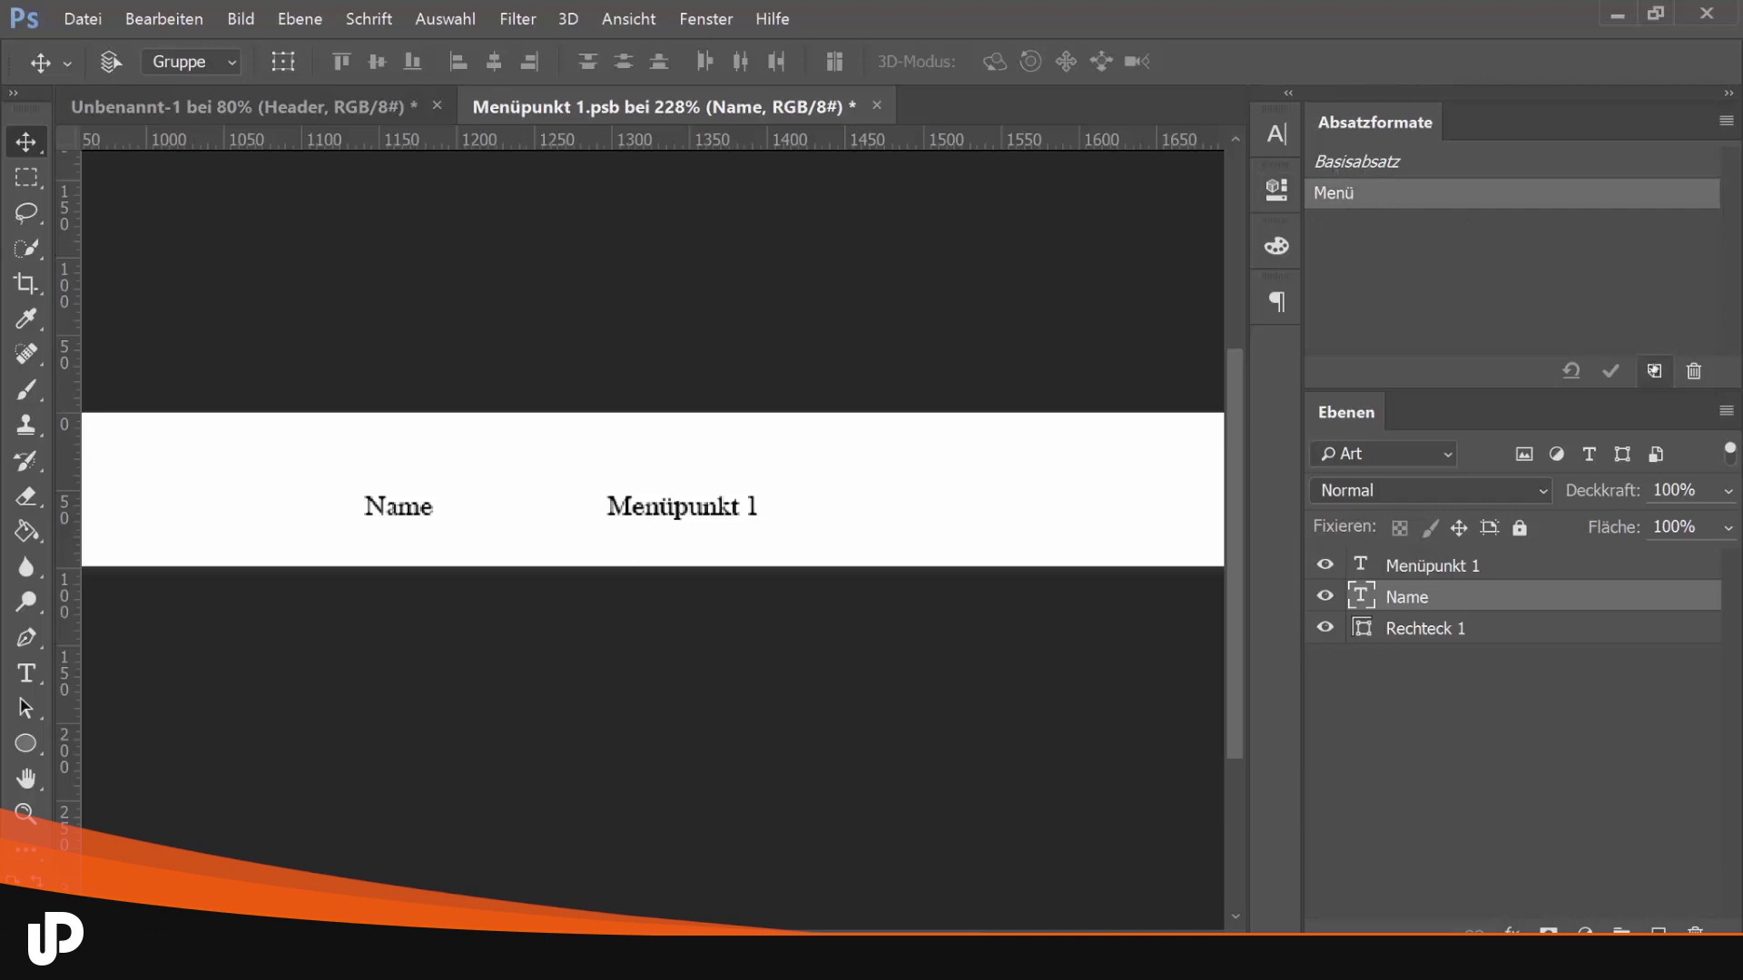
pyautogui.click(1654, 371)
# Name the first two new paragraph styles H1 and H2
pyautogui.click(1345, 224)
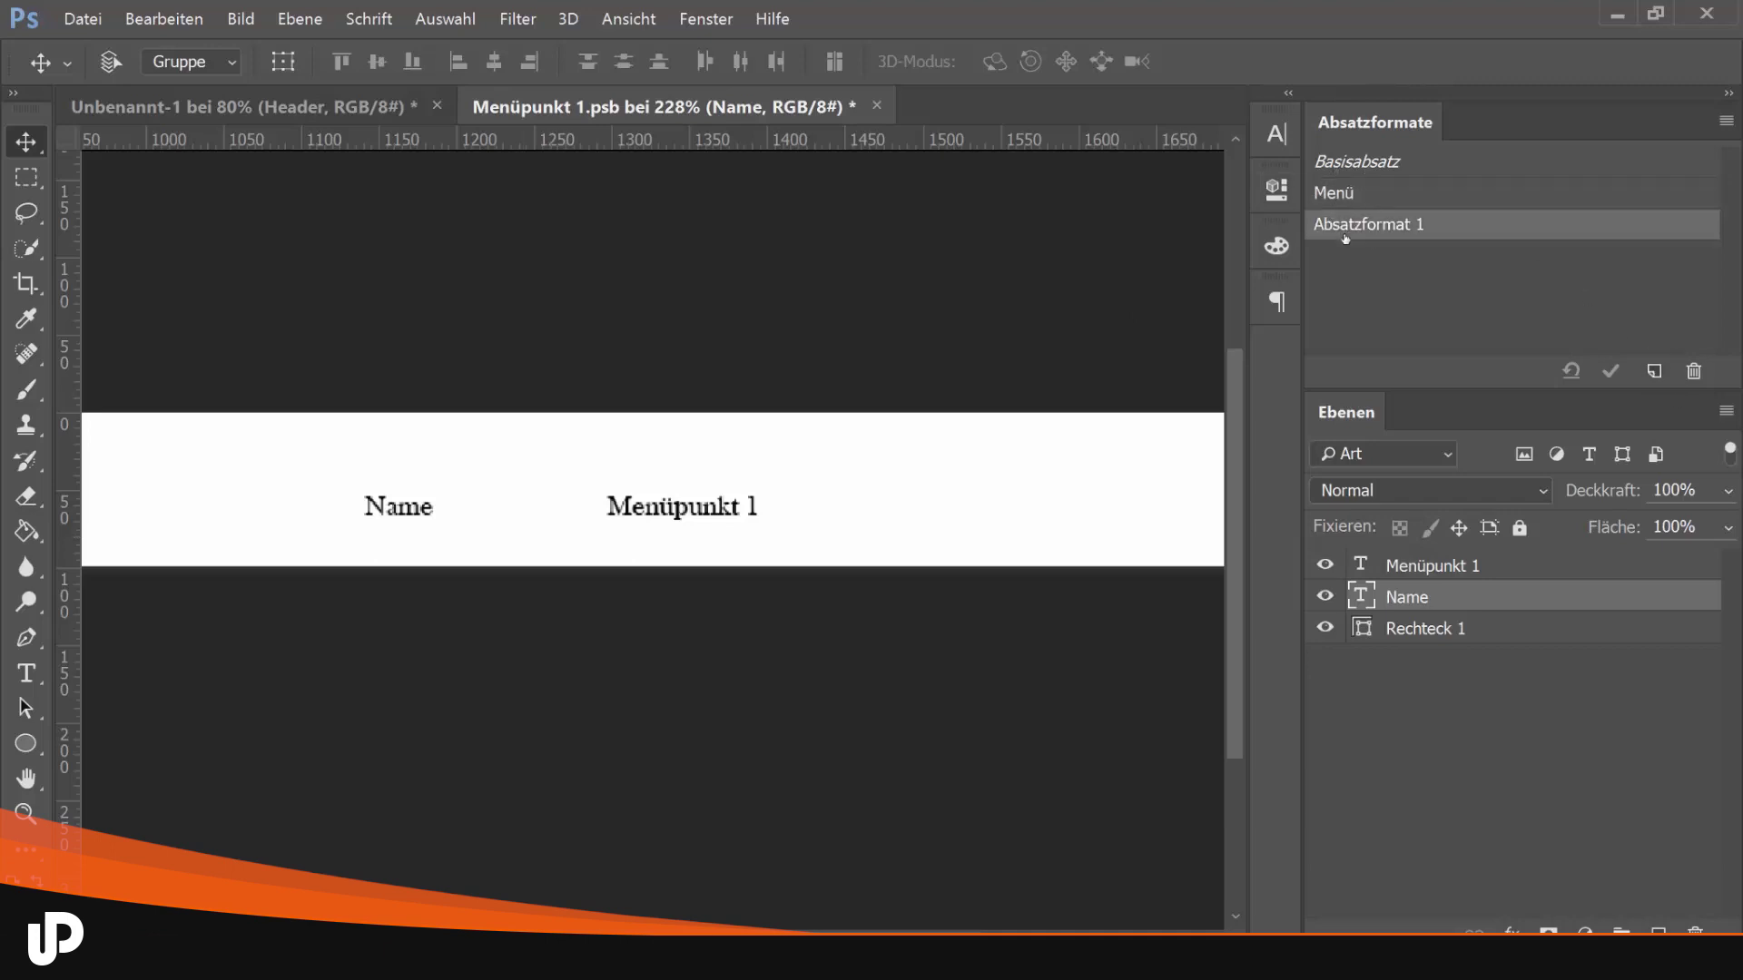
pyautogui.doubleClick(1345, 224)
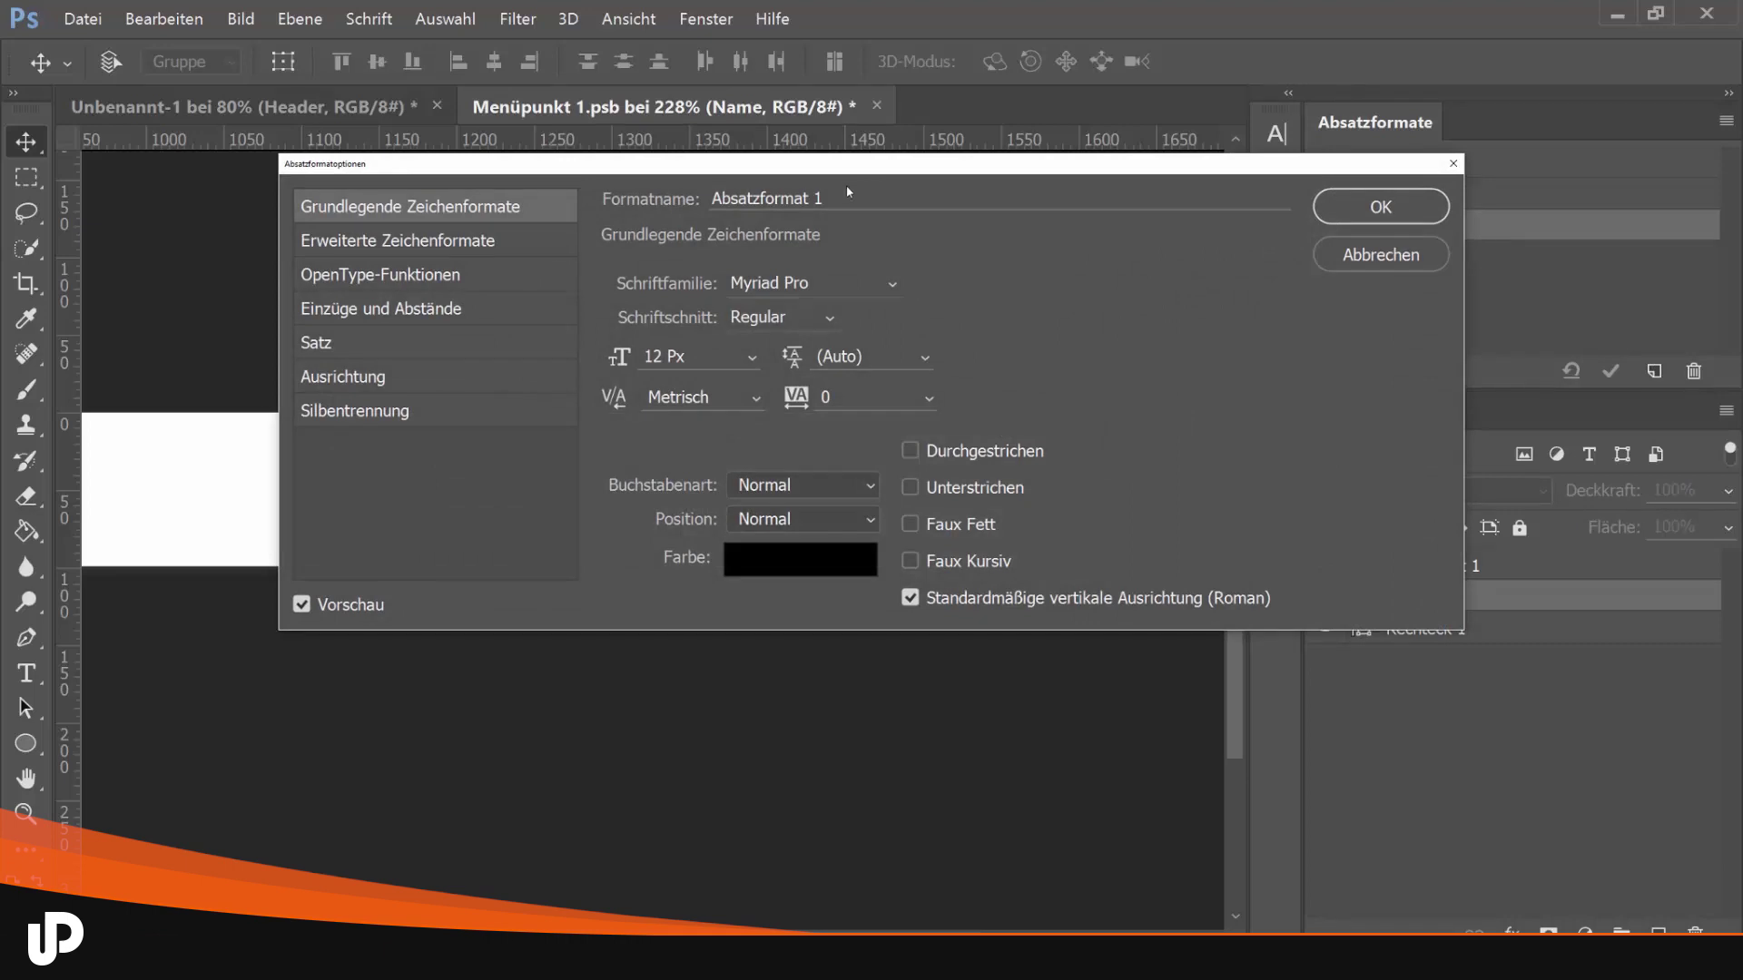
pyautogui.write('H1')
pyautogui.press('Return')
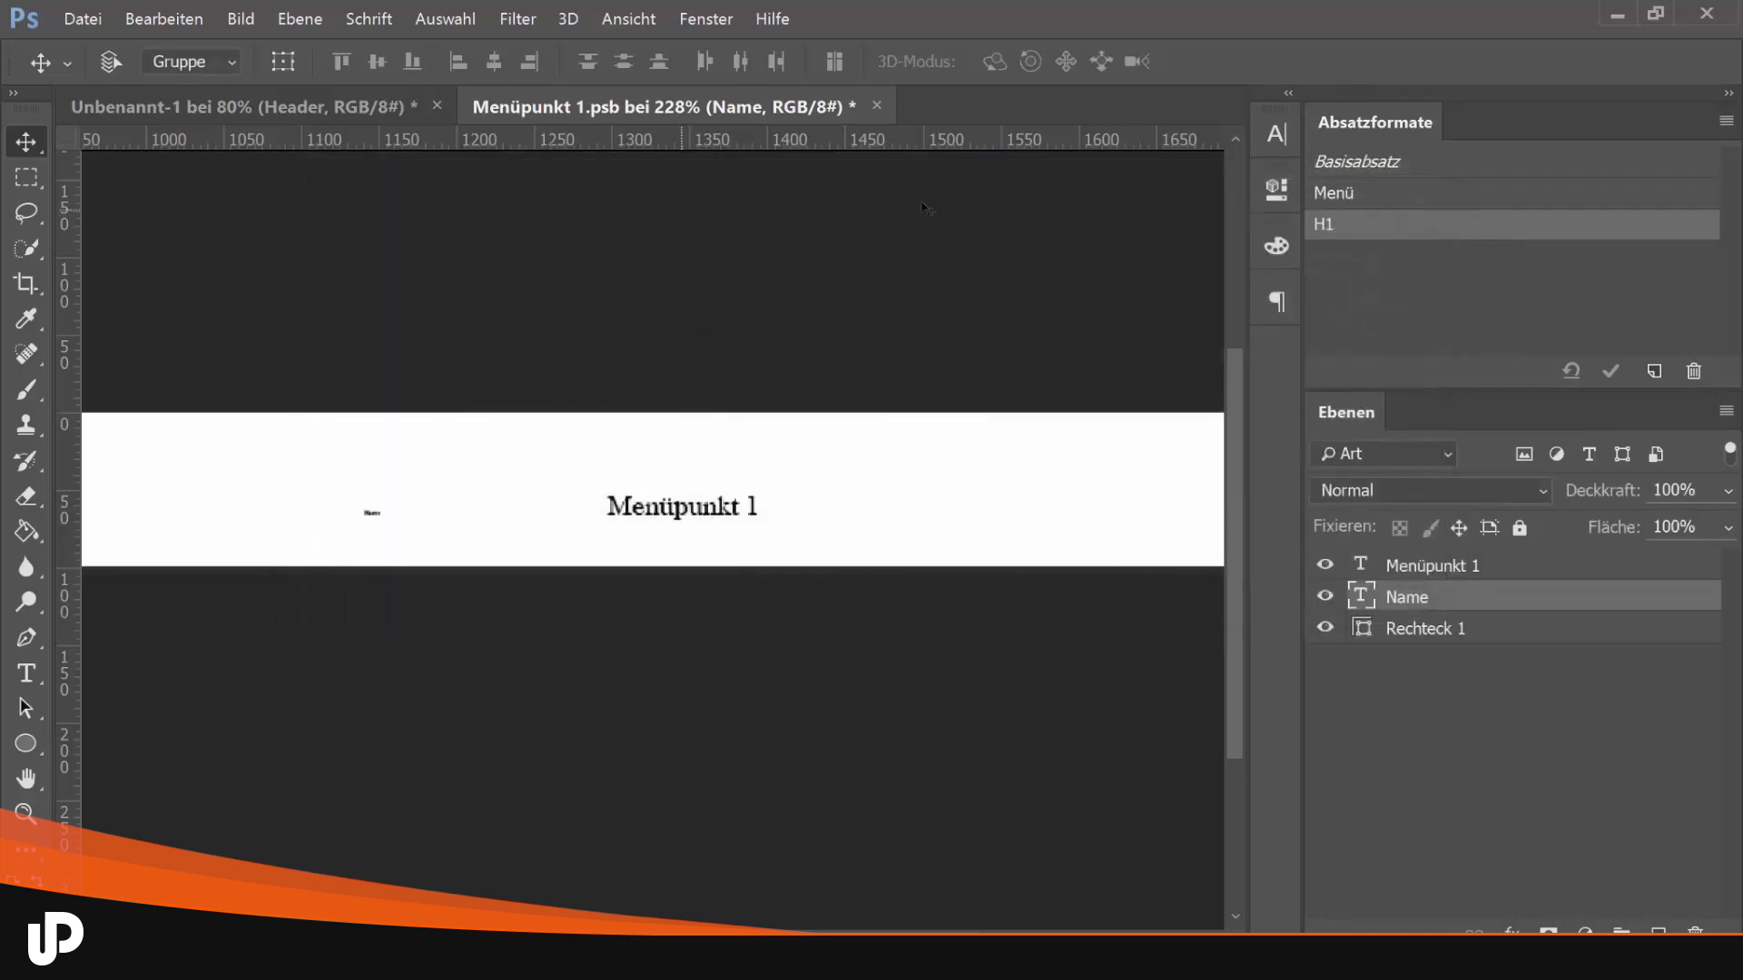
pyautogui.click(1652, 370)
pyautogui.click(1326, 256)
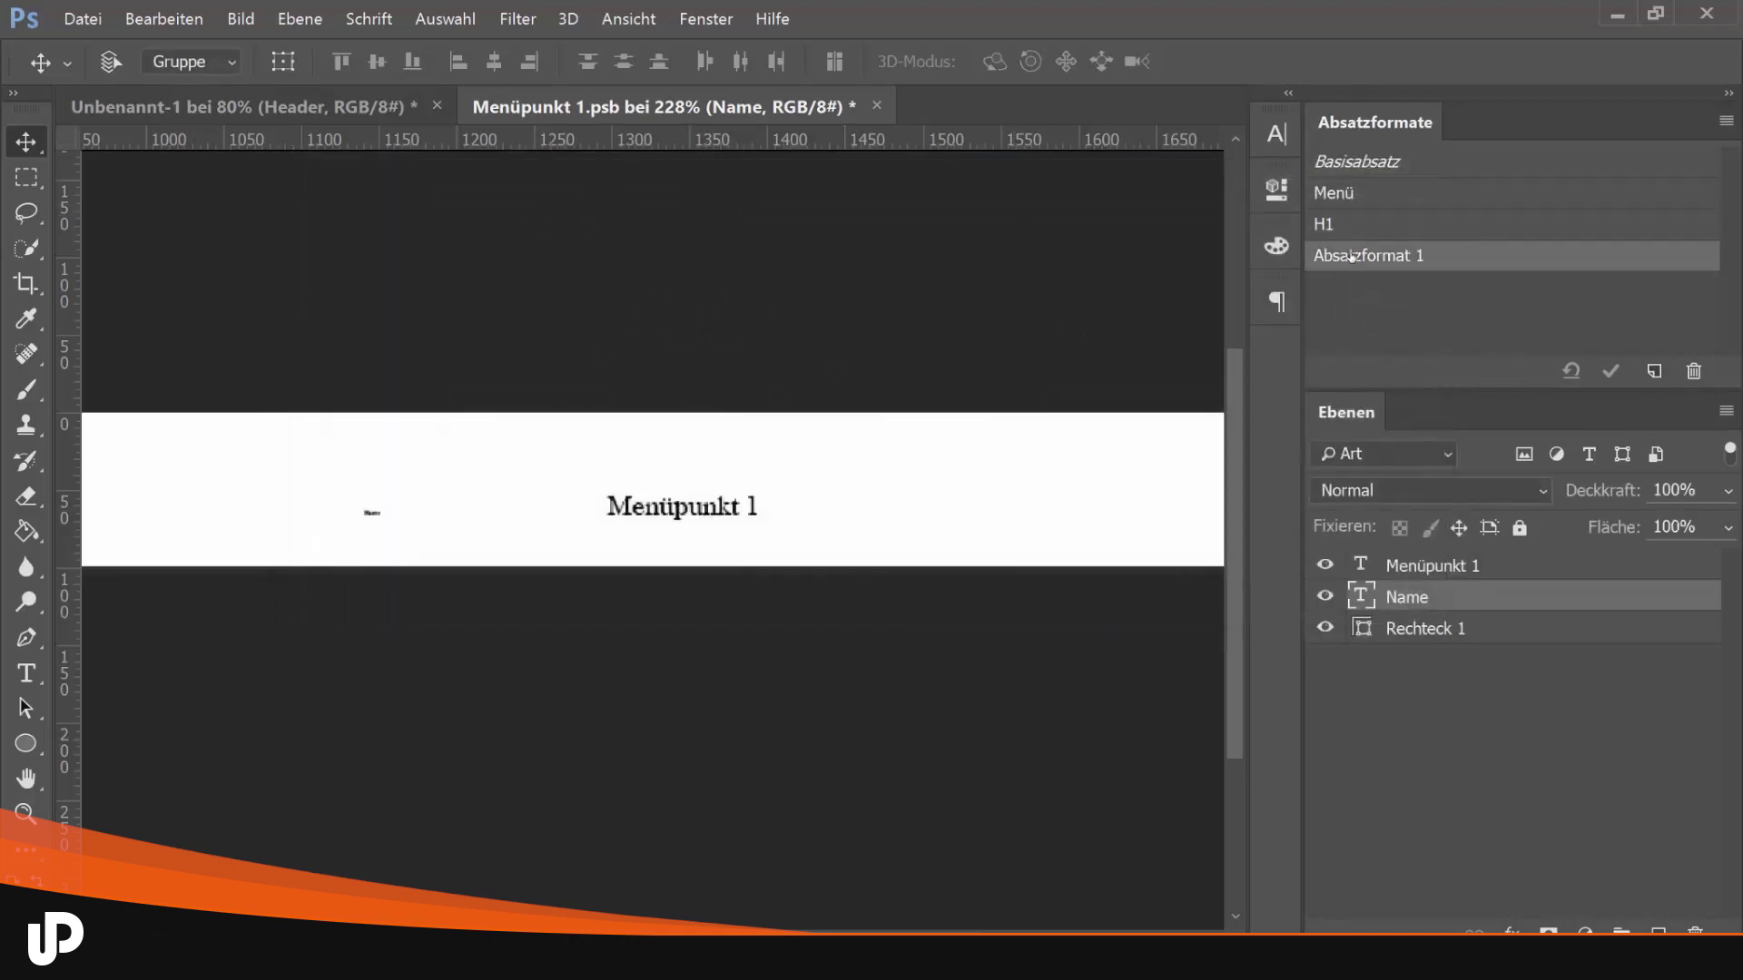
pyautogui.doubleClick(1326, 256)
pyautogui.doubleClick(849, 198)
pyautogui.write('H2')
pyautogui.press('Return')
# Add two more paragraph styles named Li and p
pyautogui.click(1653, 370)
pyautogui.click(1354, 288)
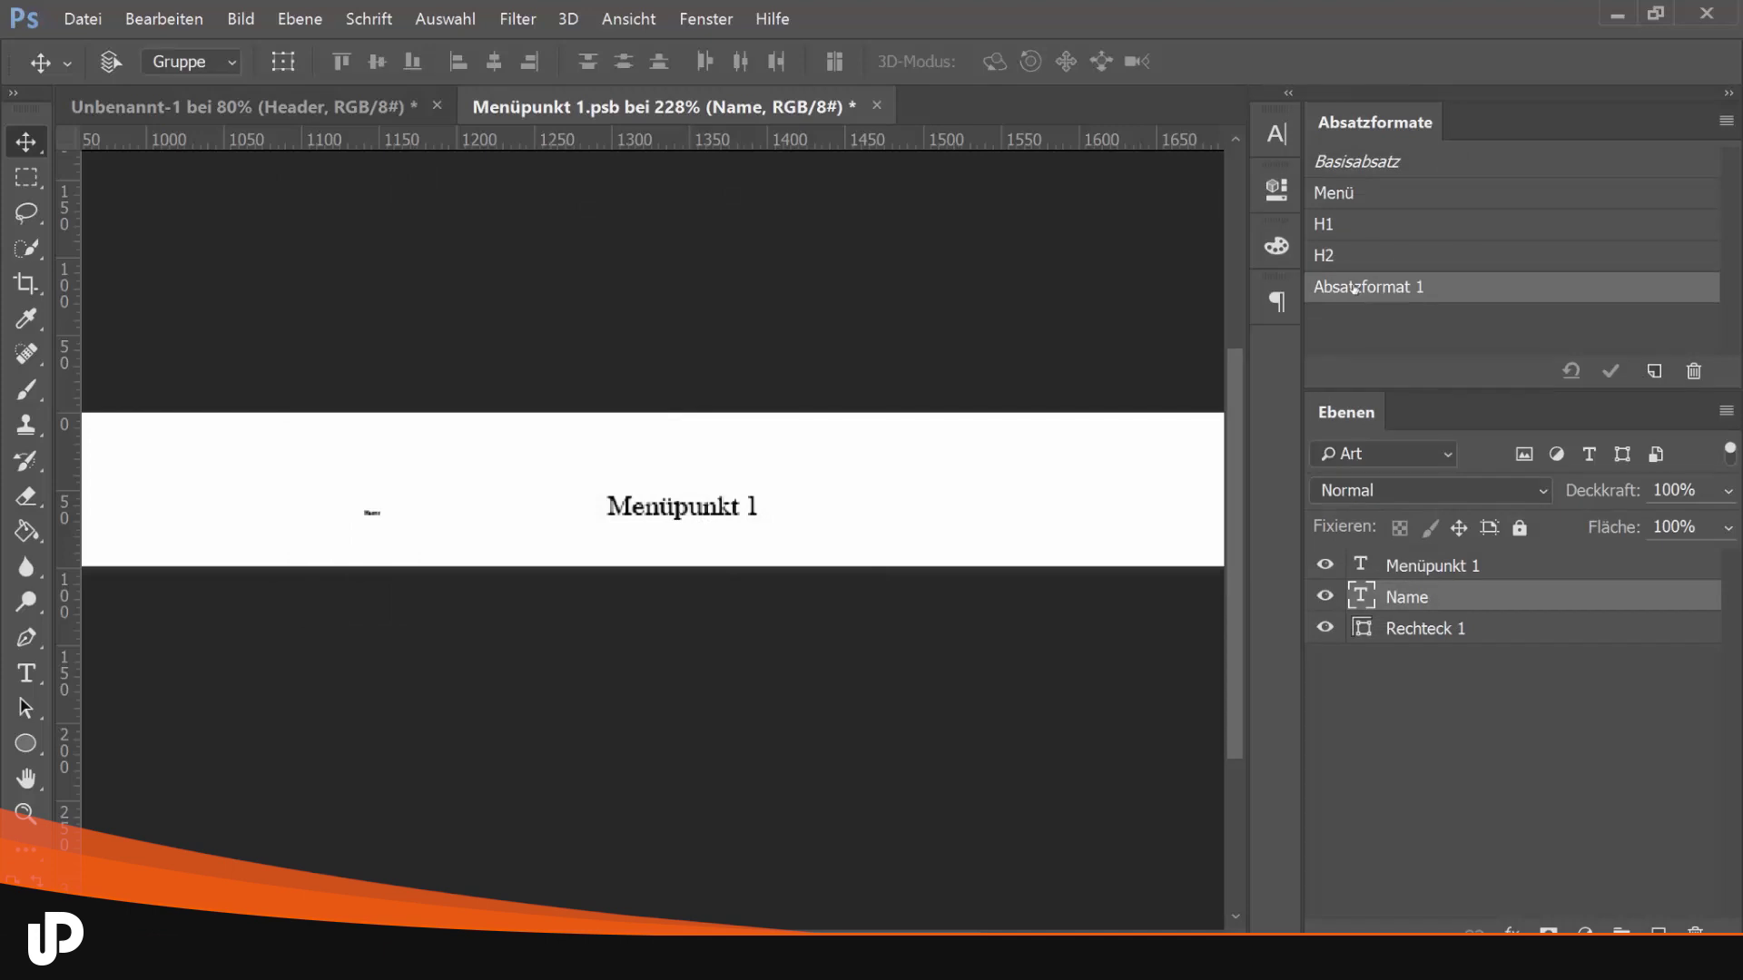
pyautogui.doubleClick(1354, 288)
pyautogui.moveTo(824, 198); pyautogui.dragTo(489, 197)
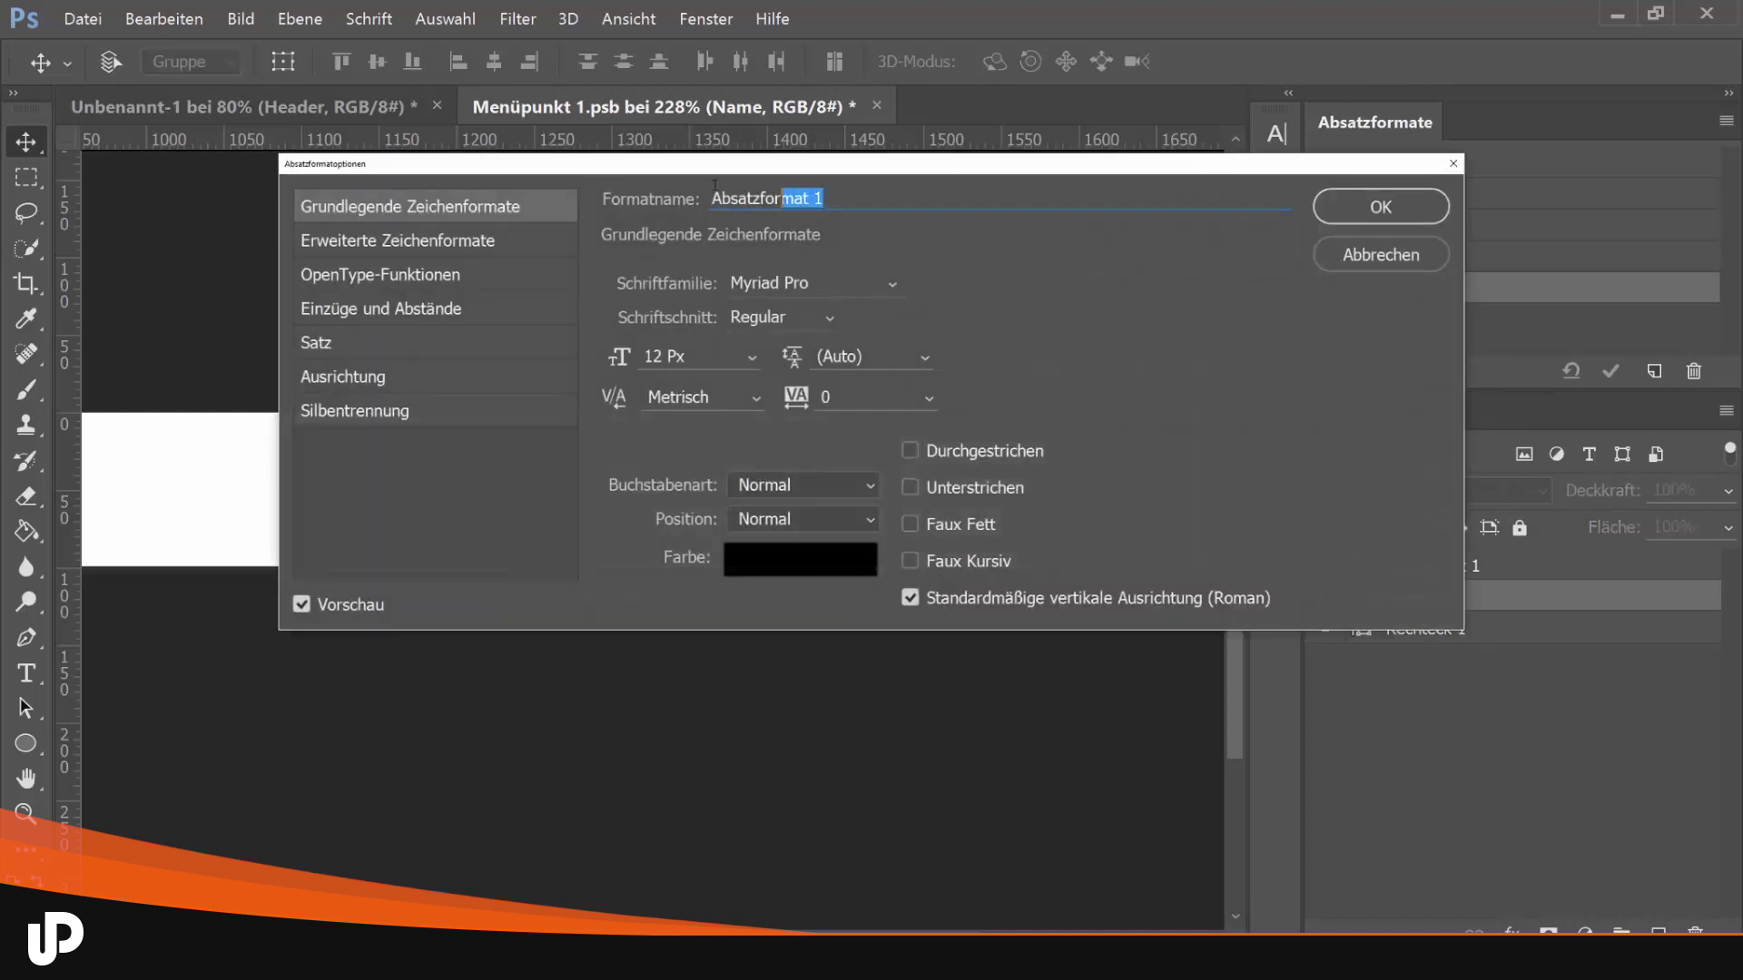
pyautogui.write('Li')
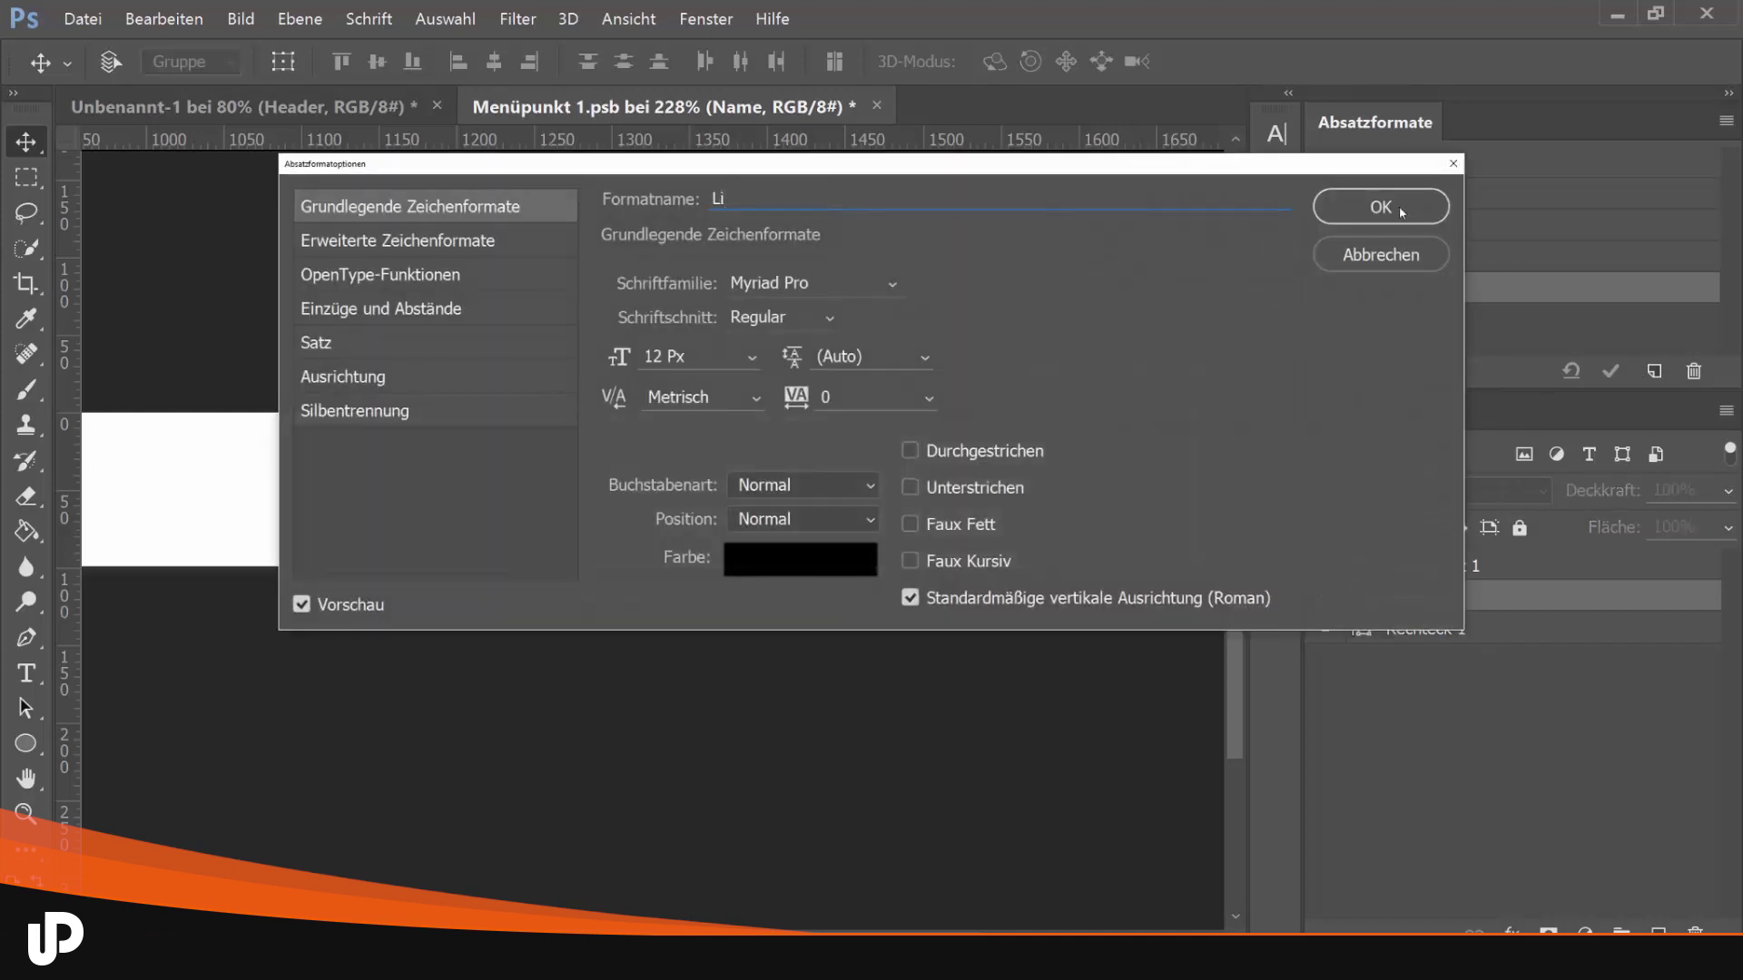
pyautogui.click(1398, 211)
pyautogui.click(1653, 371)
pyautogui.click(1357, 317)
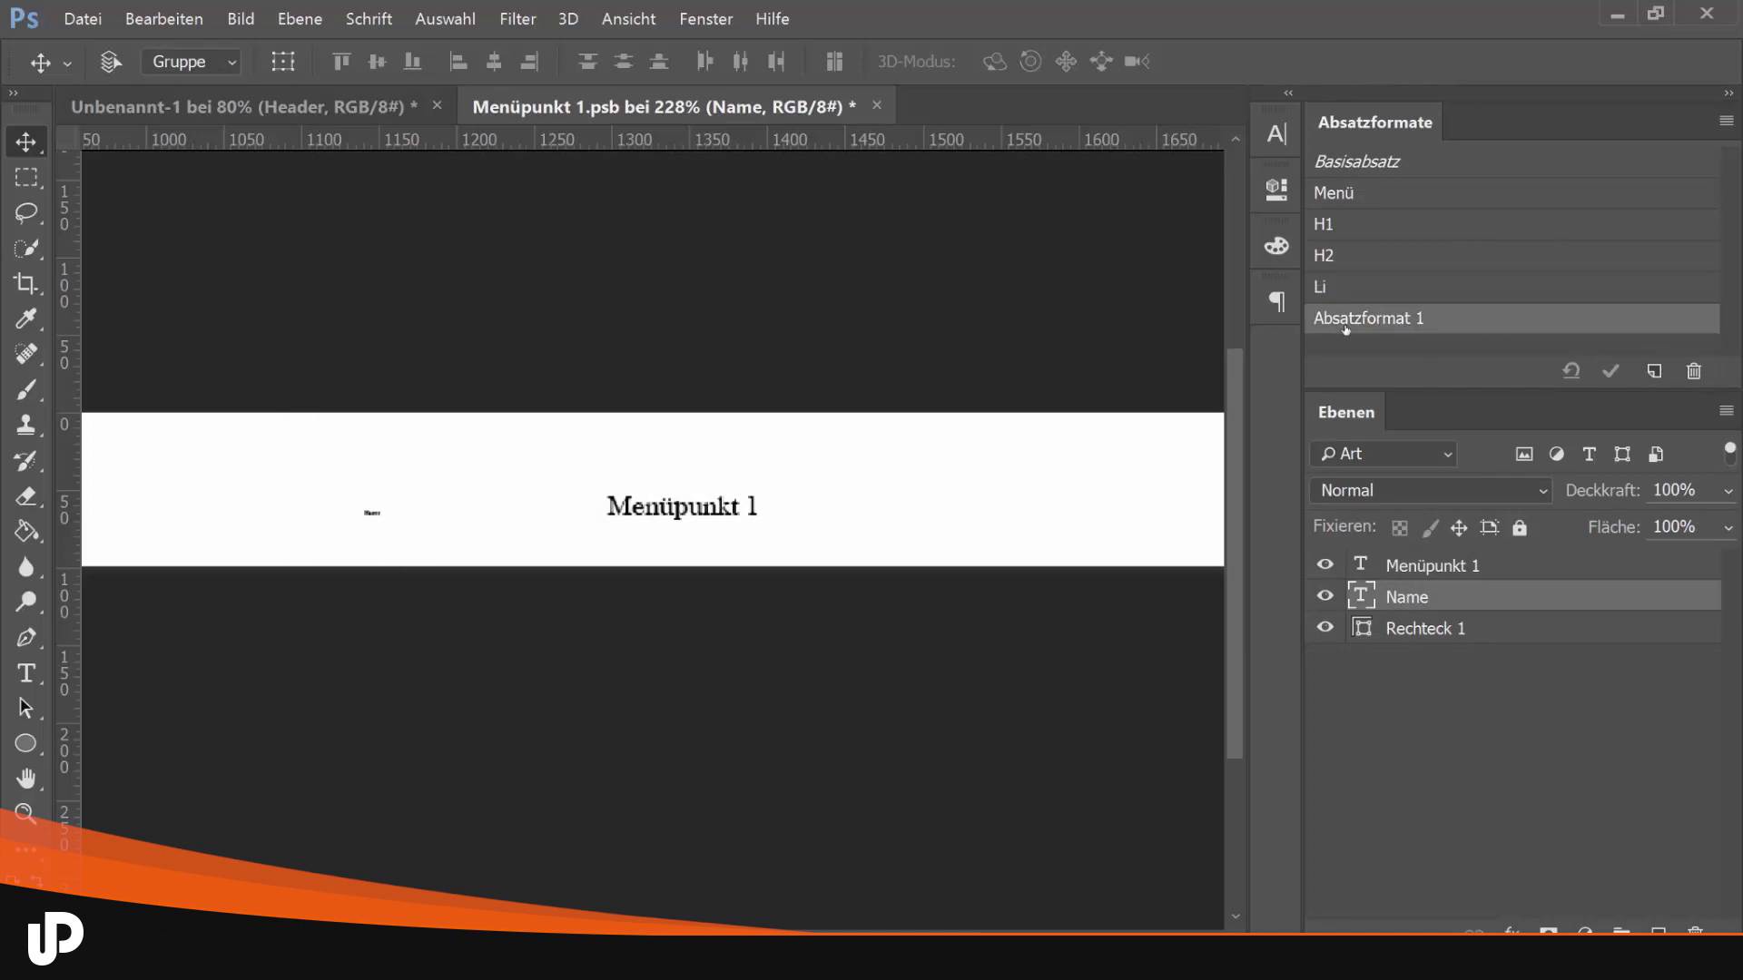
pyautogui.doubleClick(1330, 320)
pyautogui.moveTo(824, 200); pyautogui.dragTo(586, 202)
pyautogui.write('p')
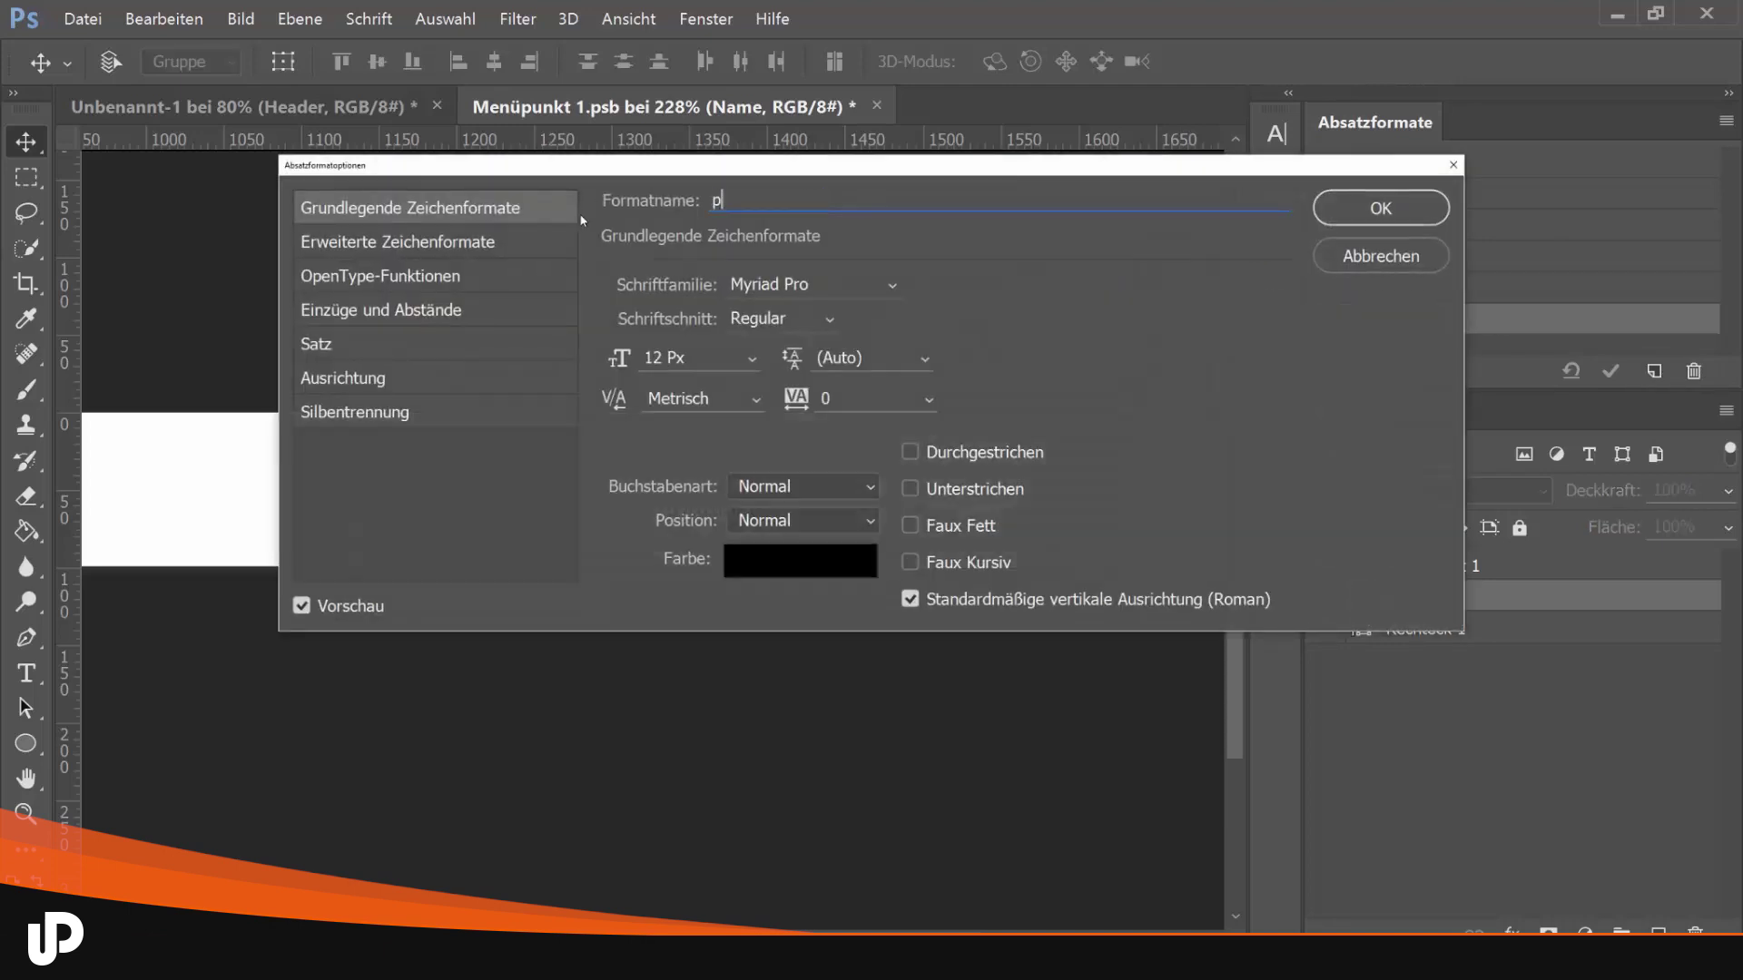
pyautogui.click(1380, 208)
# Add a final paragraph style named 'a', keeping p undeleted
pyautogui.click(1694, 370)
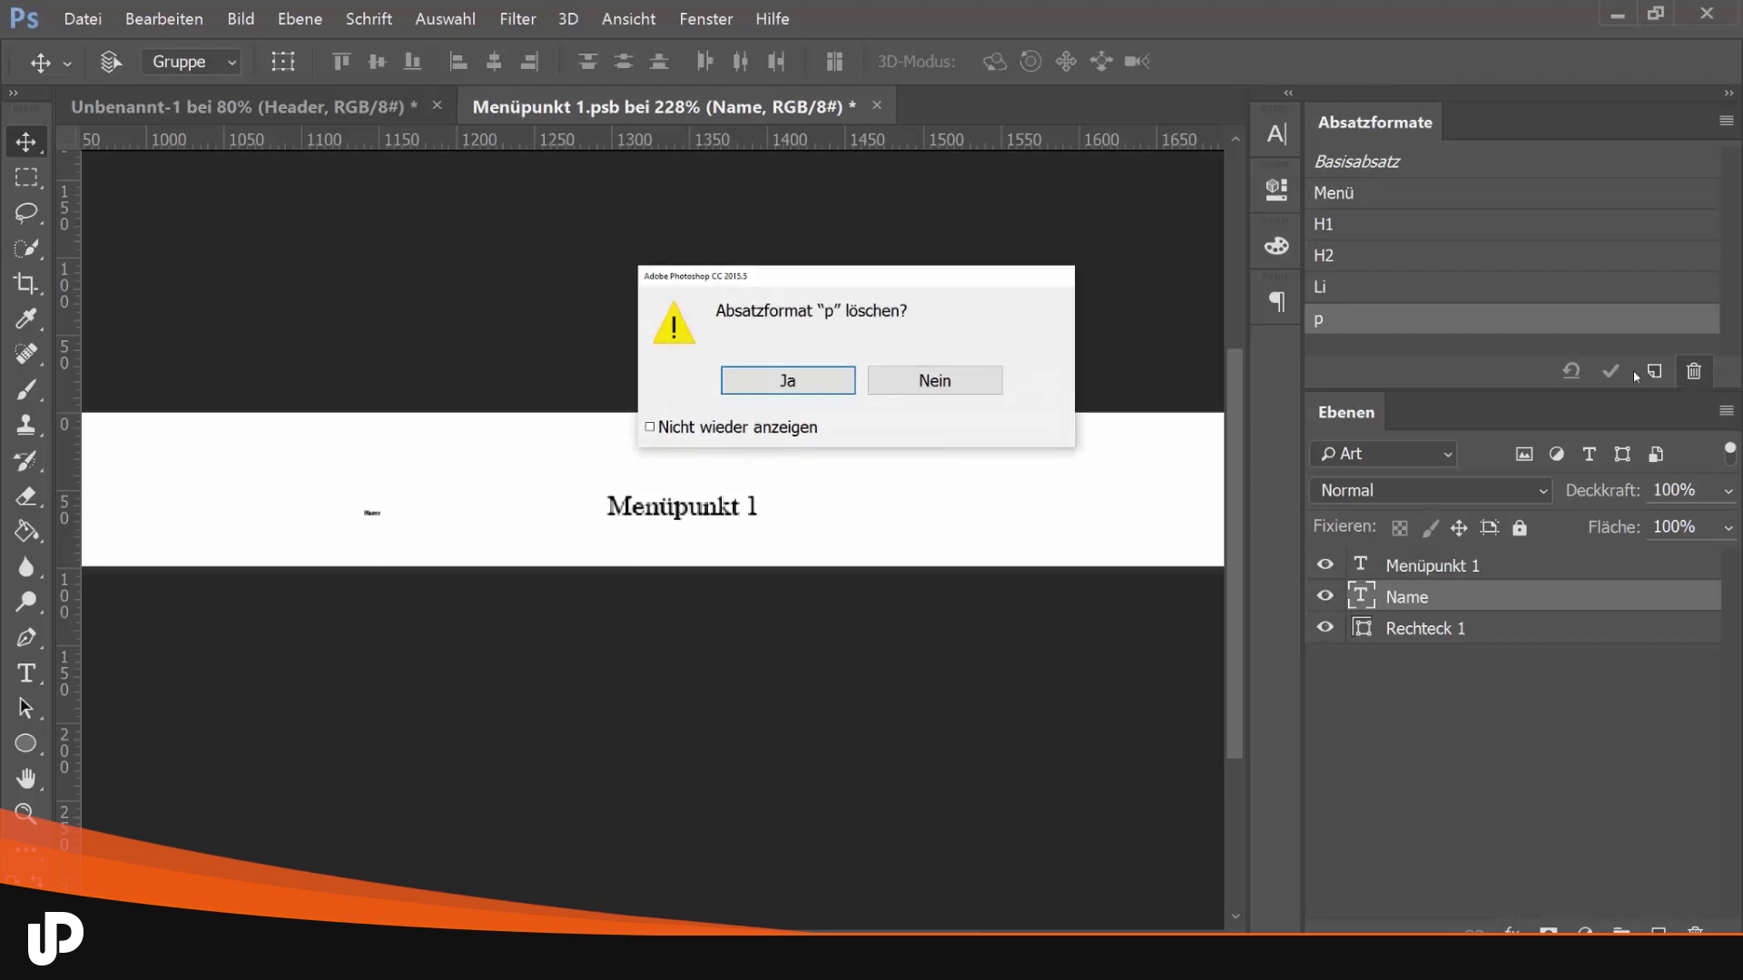
pyautogui.click(985, 386)
pyautogui.click(1654, 370)
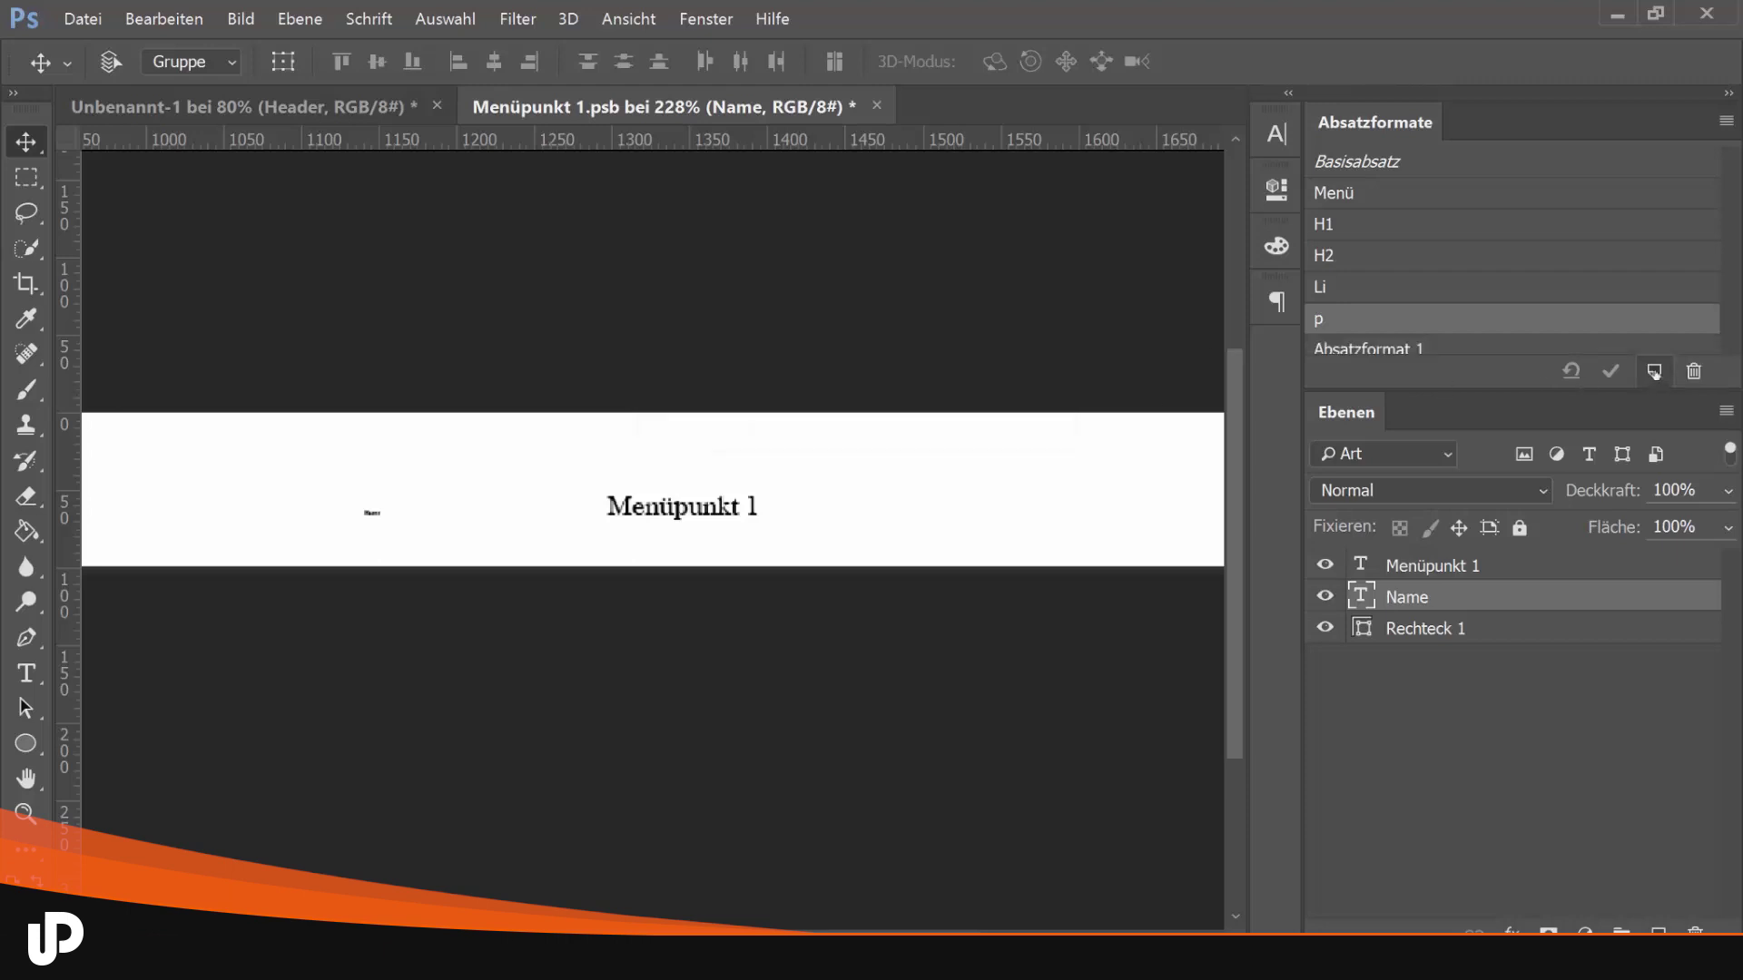
pyautogui.doubleClick(1352, 345)
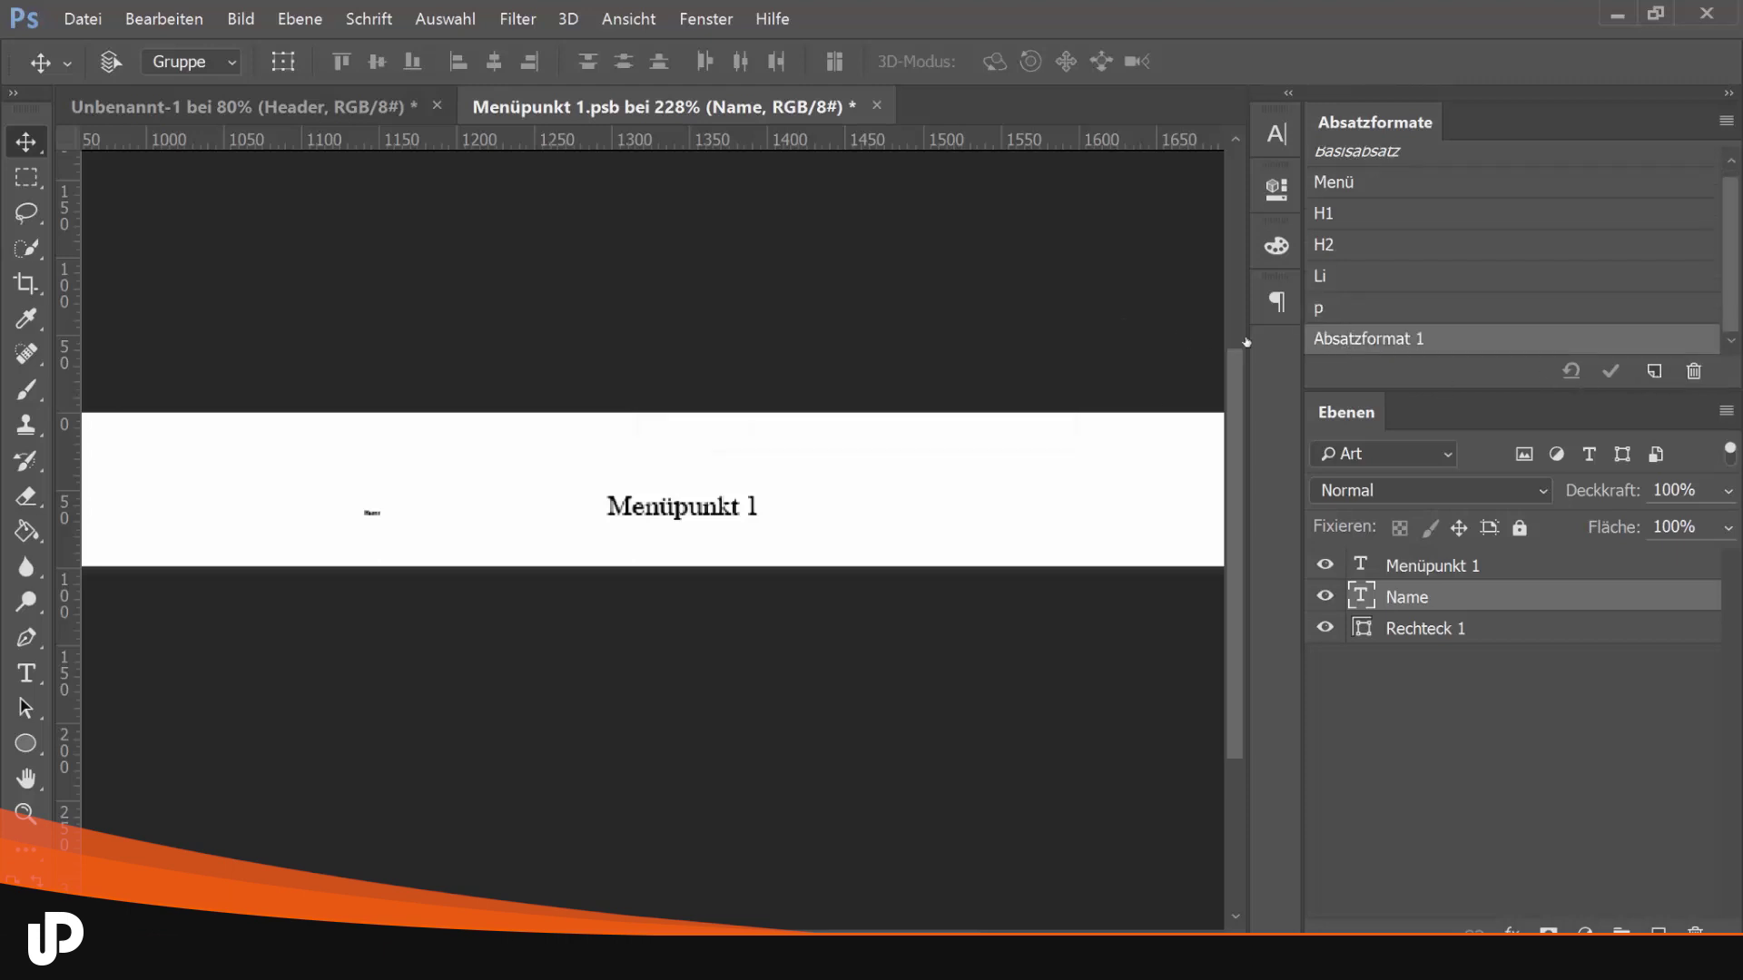
pyautogui.doubleClick(844, 197)
pyautogui.write('a')
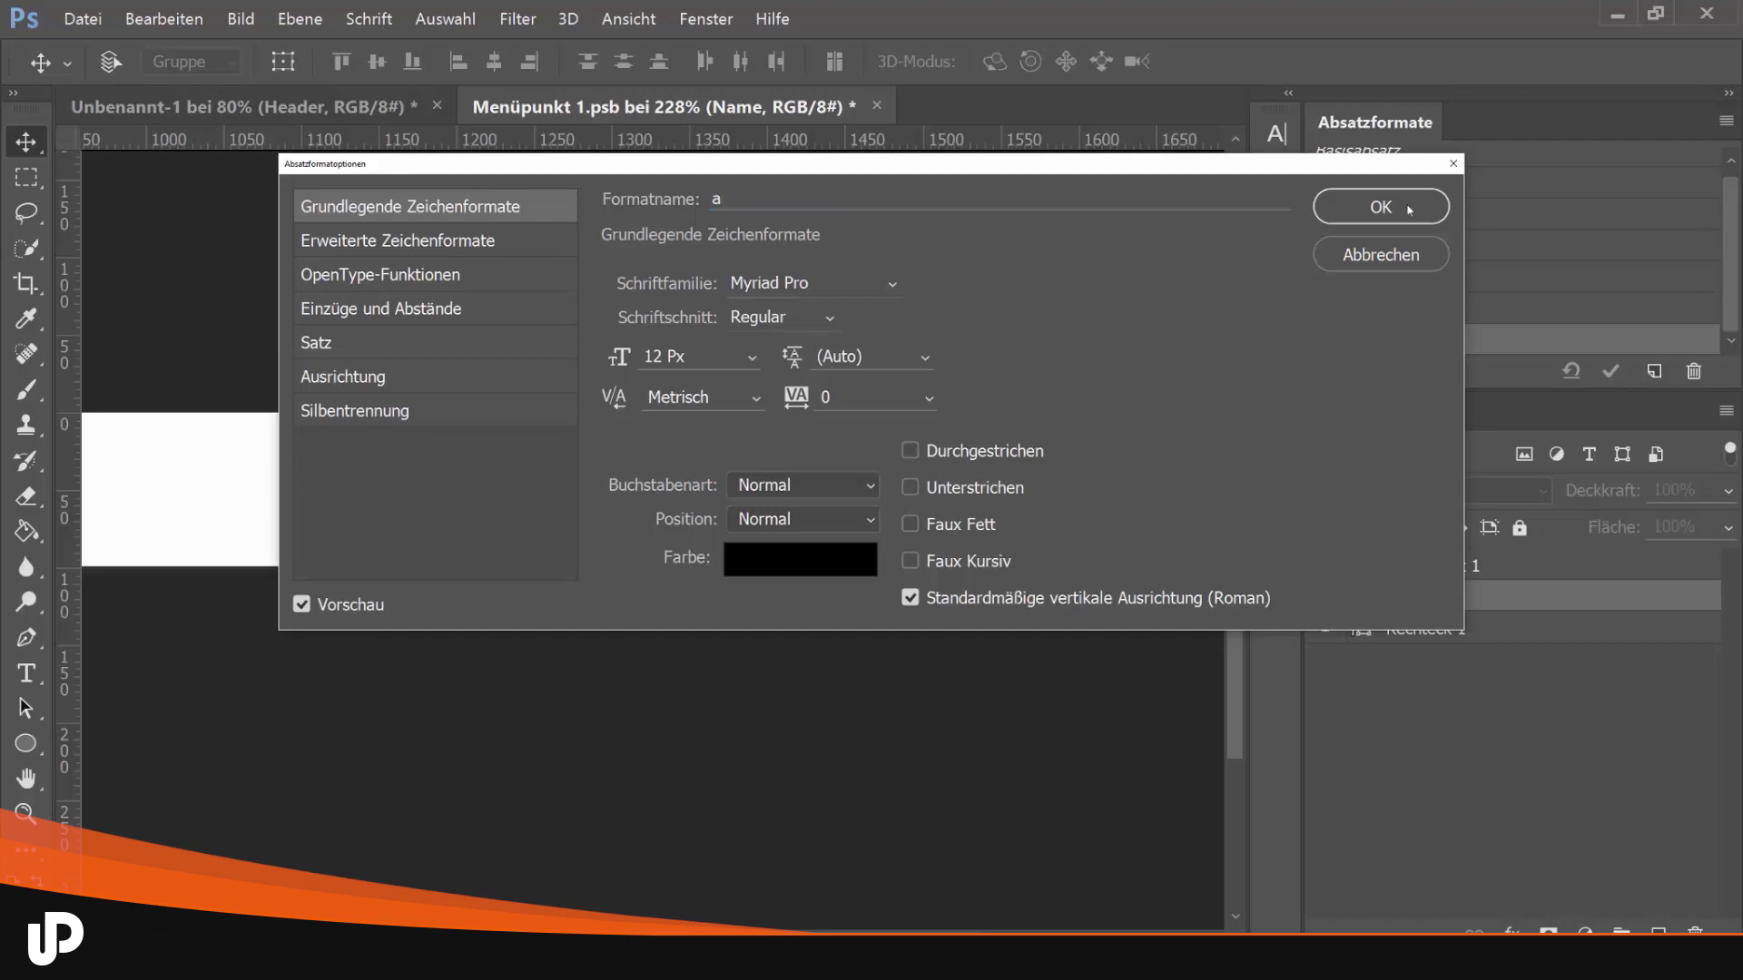
pyautogui.click(1345, 208)
pyautogui.click(1352, 337)
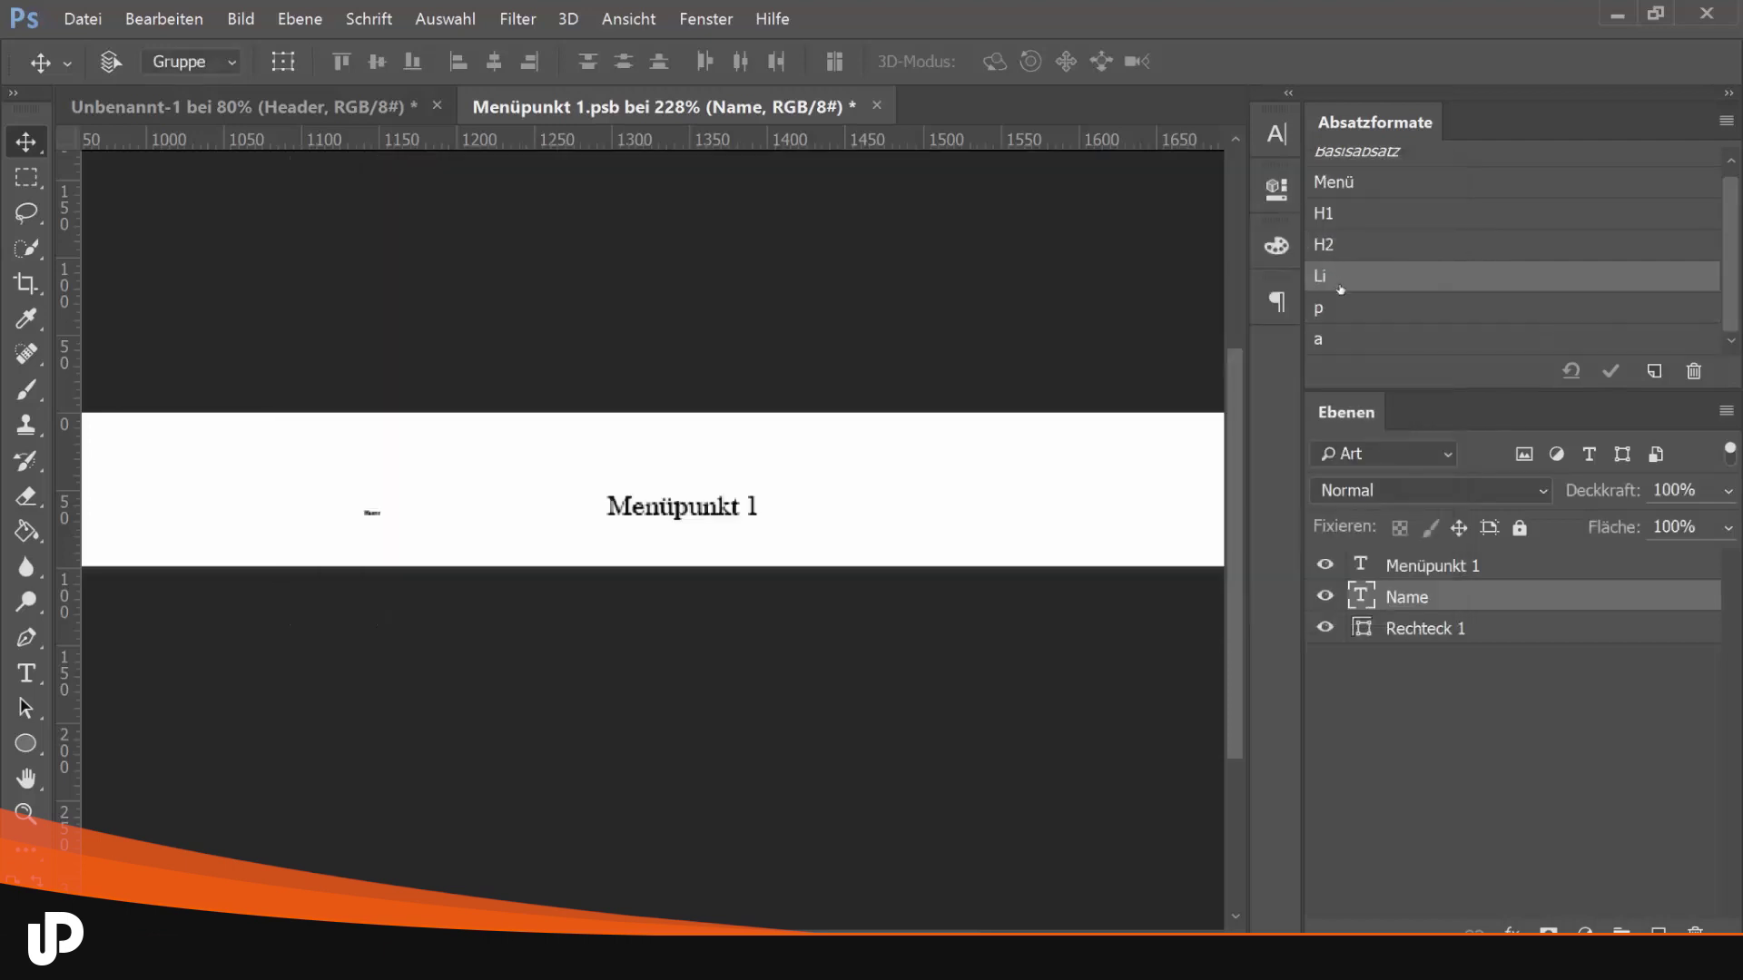
pyautogui.click(1337, 226)
pyautogui.click(1341, 257)
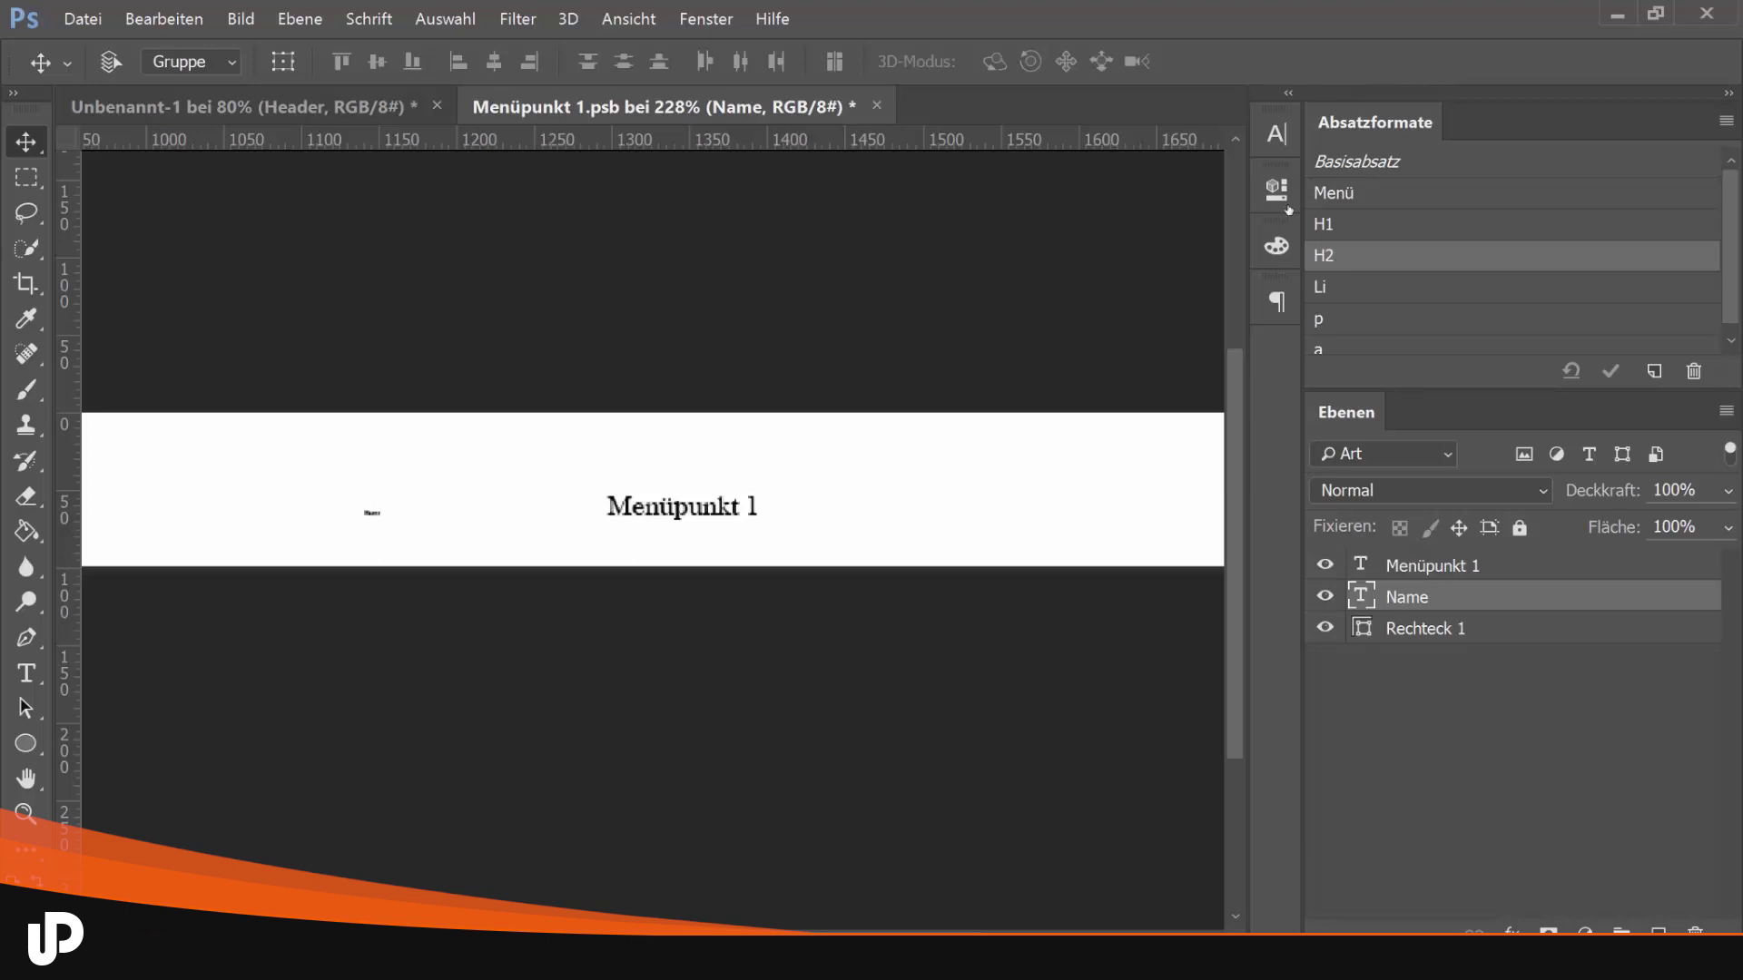
pyautogui.scroll(-1, 1403, 167)
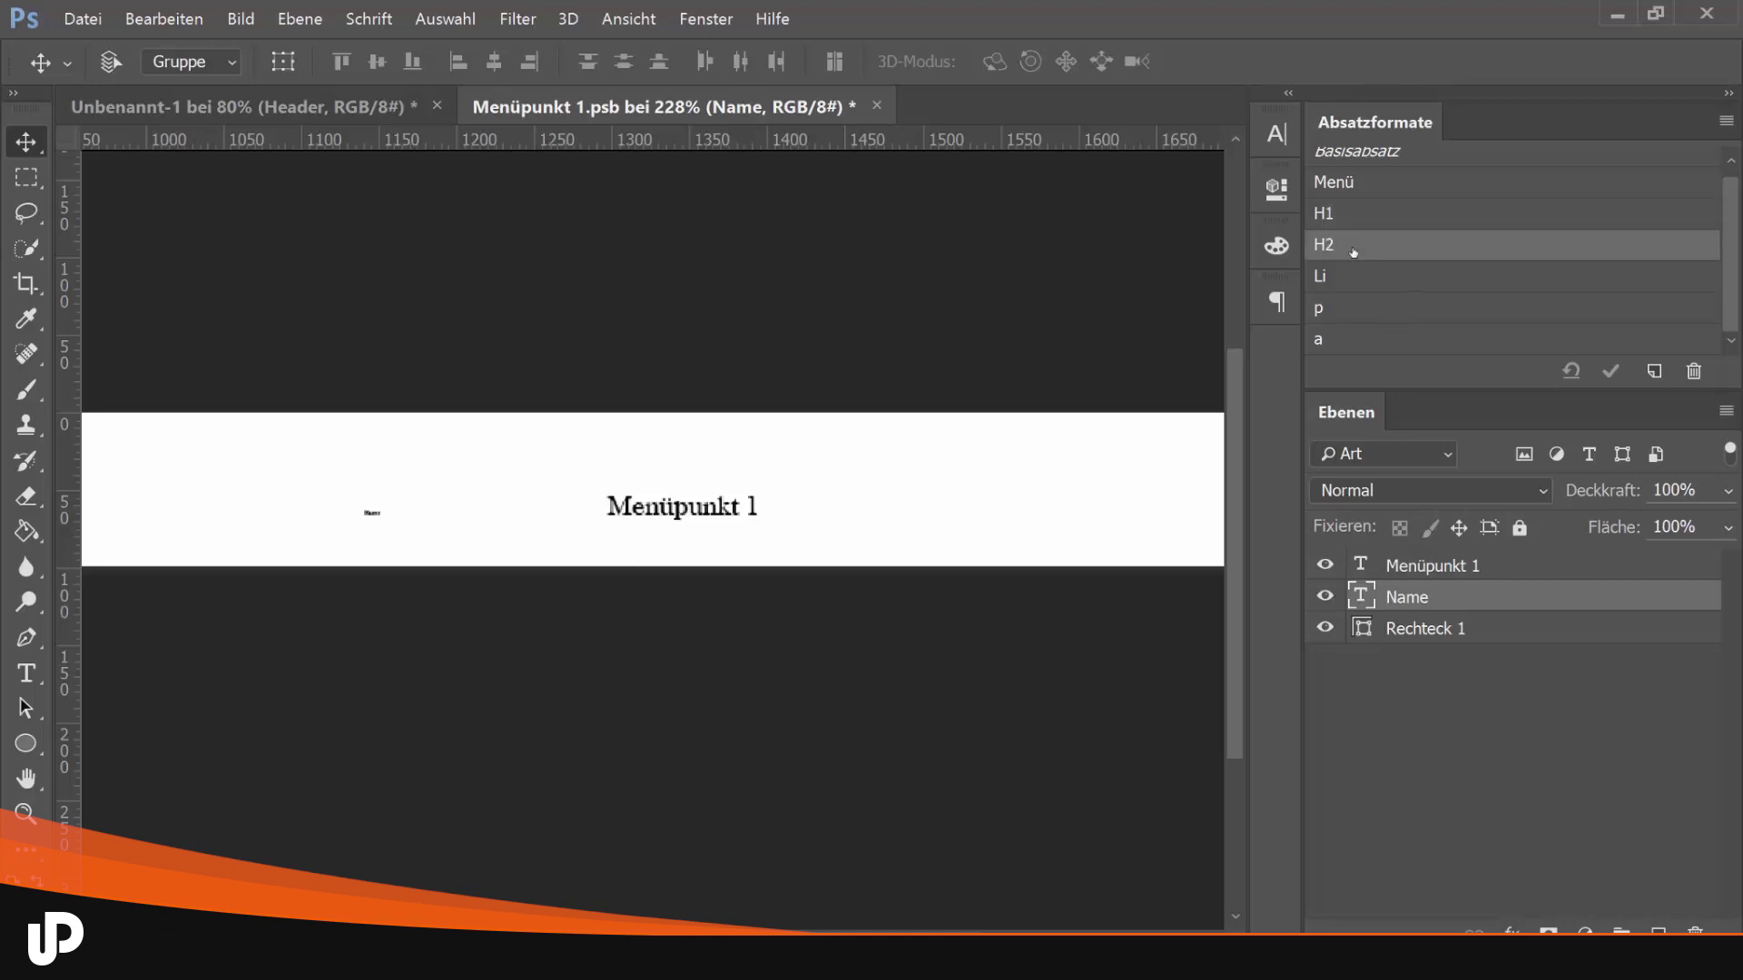
pyautogui.click(1359, 345)
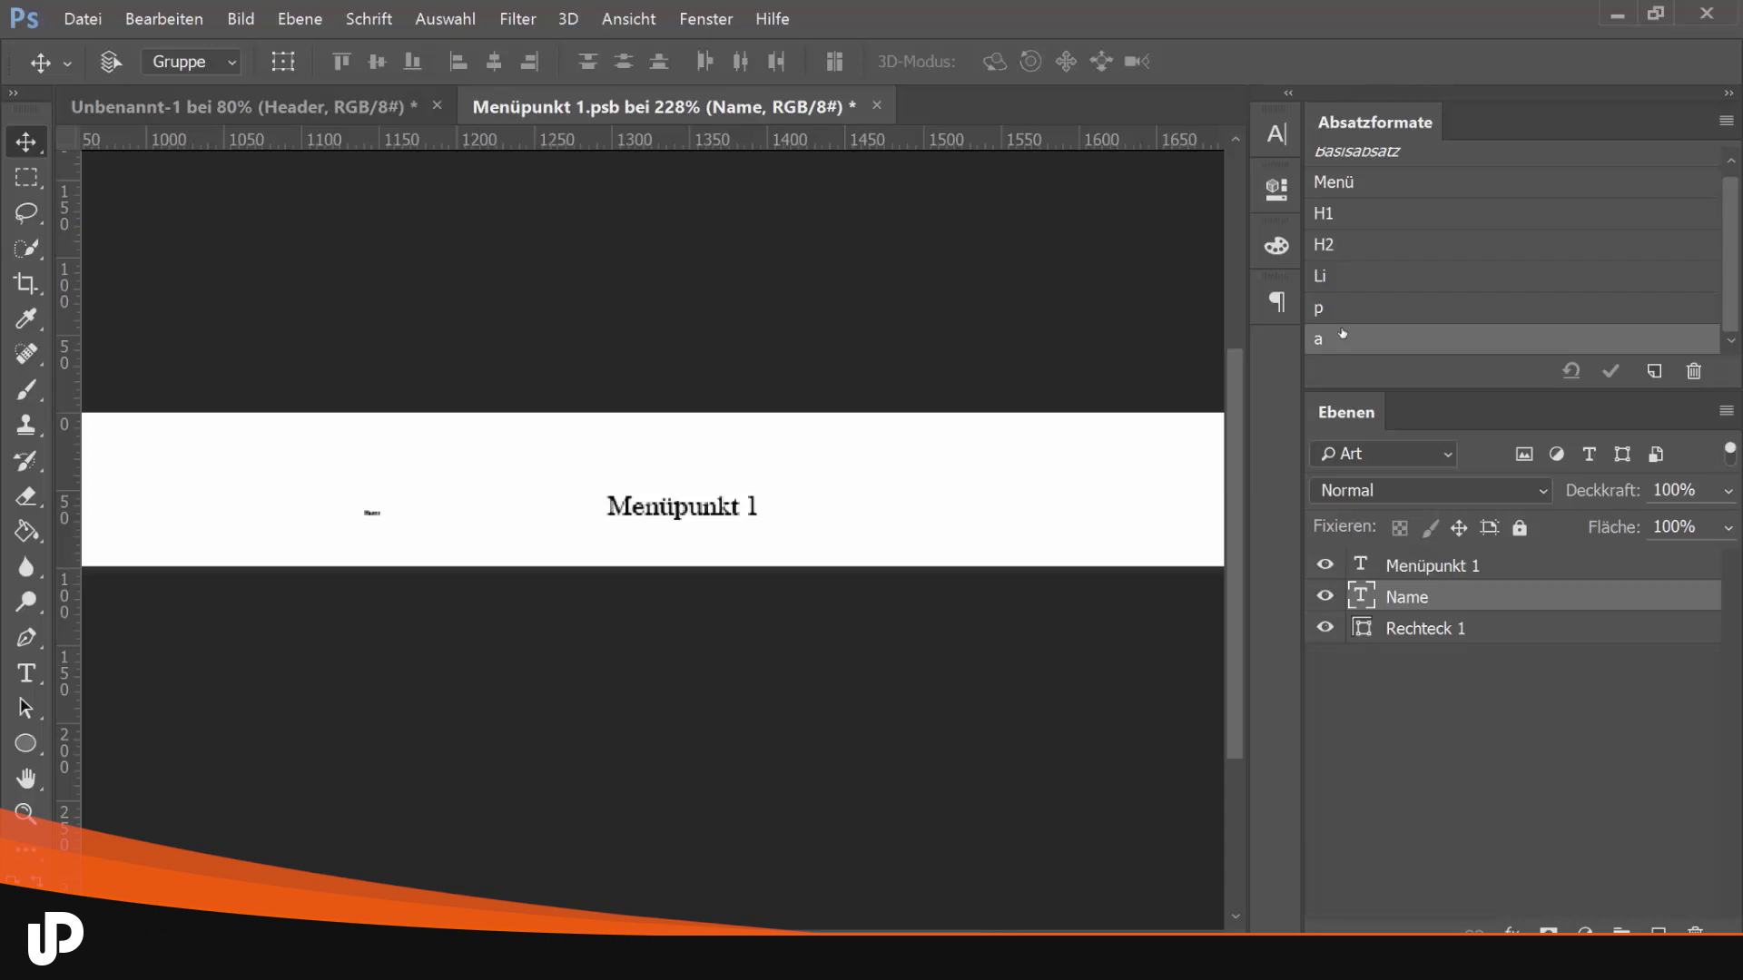
pyautogui.press('Up')
pyautogui.press('Up')
pyautogui.press('Up')
pyautogui.press('Up')
pyautogui.press('Down')
pyautogui.press('Down')
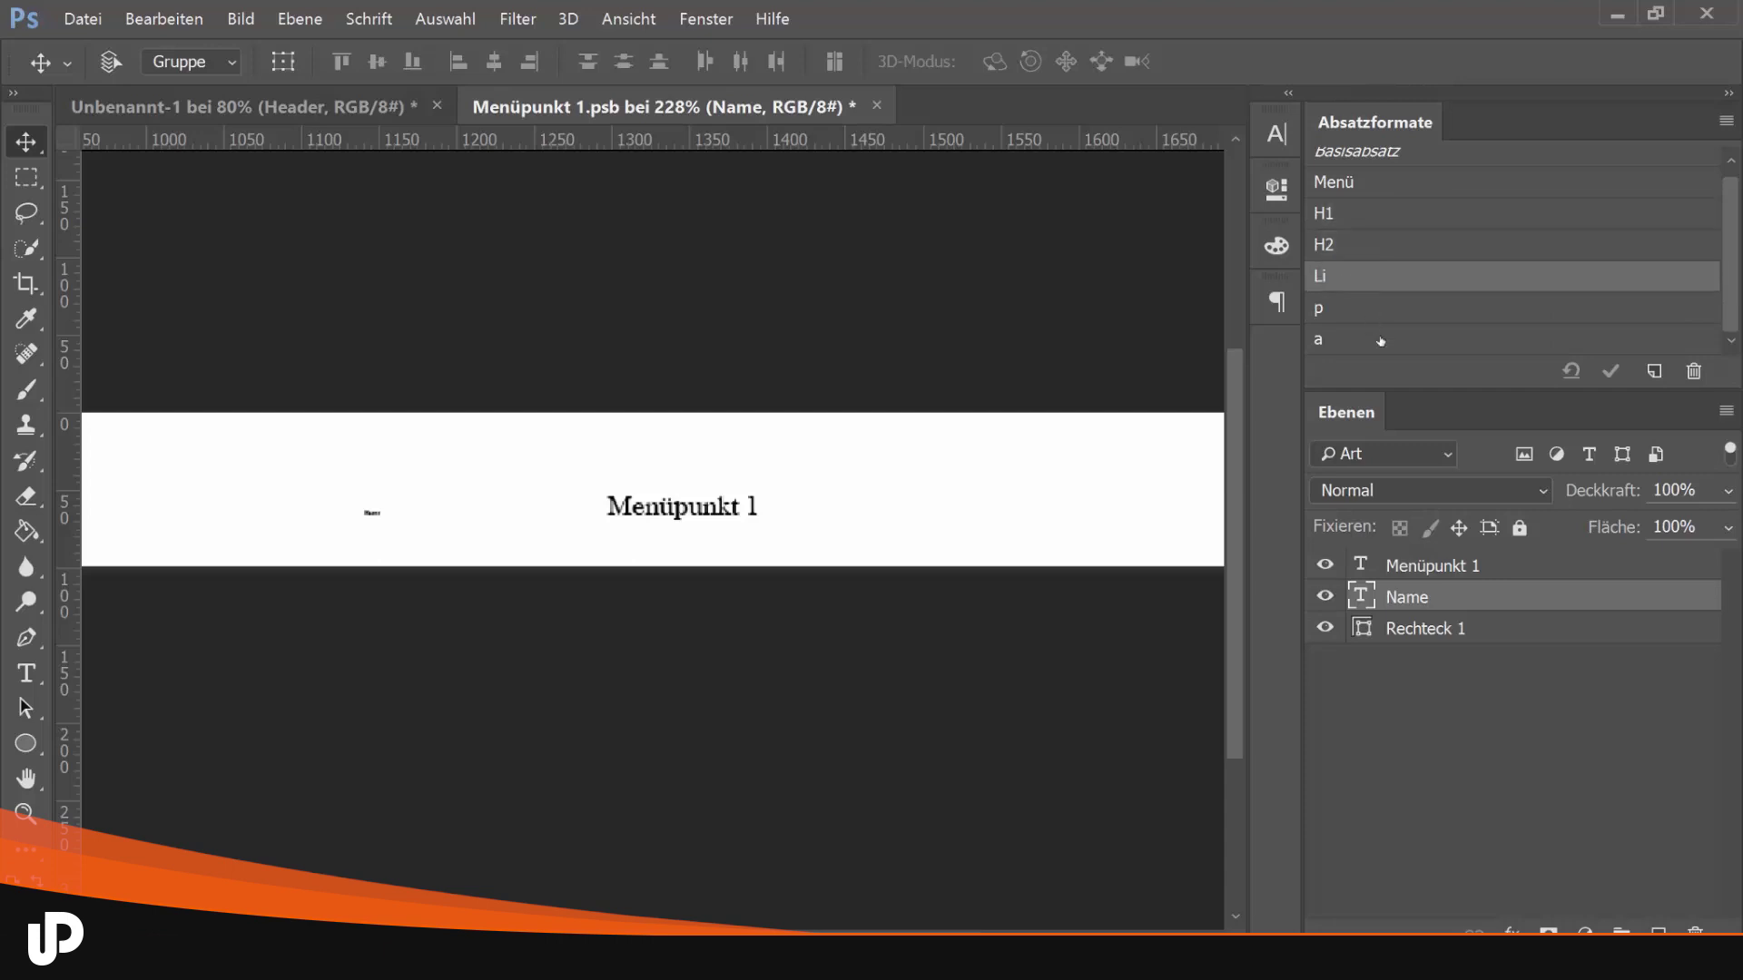
pyautogui.press('Down')
pyautogui.press('Down')
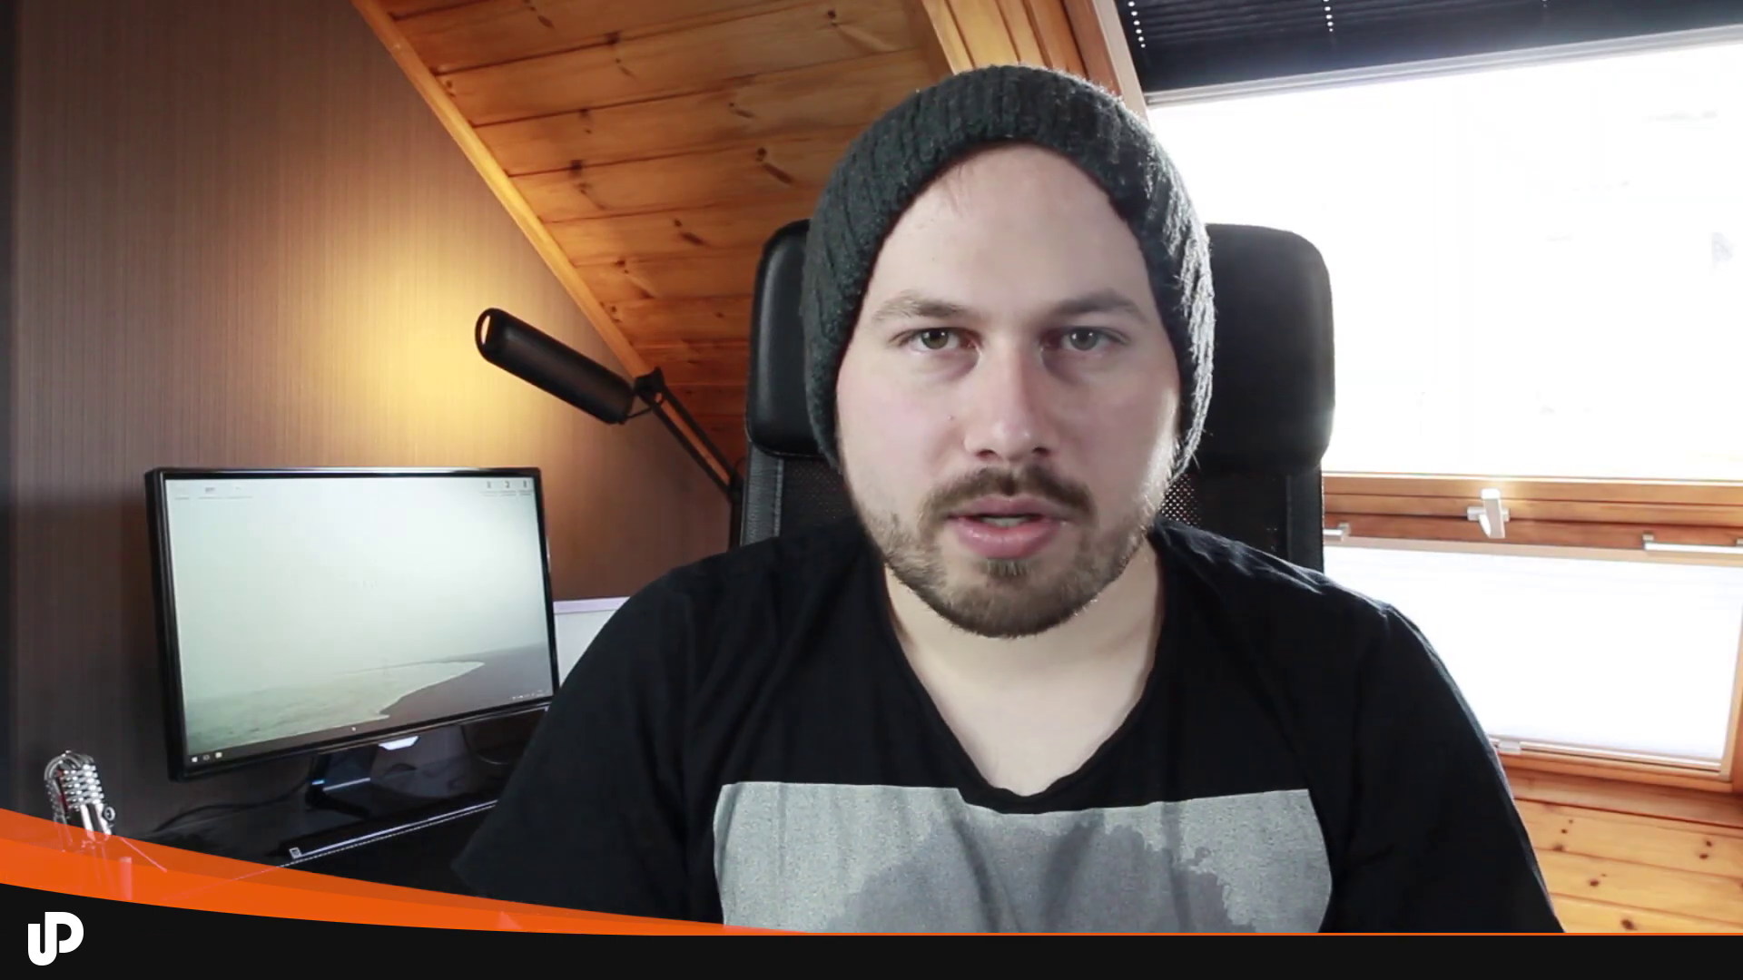